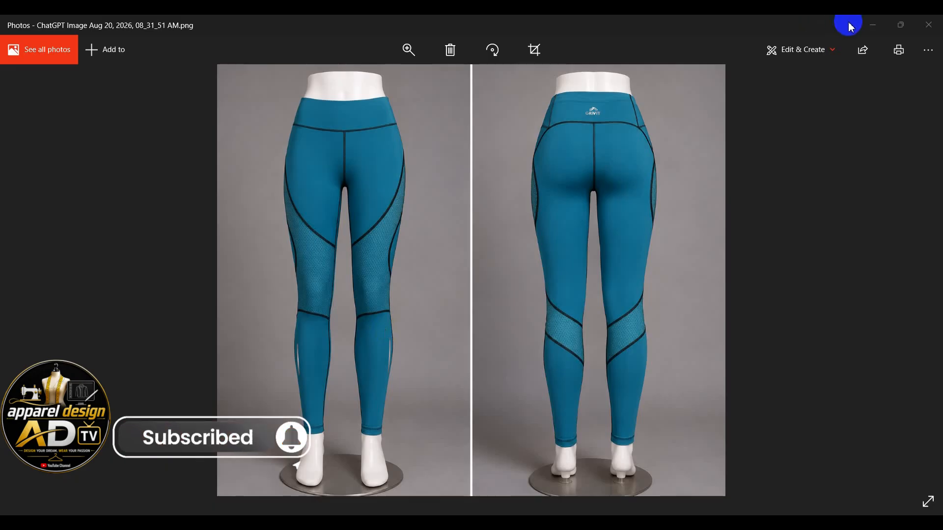
Open the M Chart.pdf measurement chart in Acrobat and review the S 36/38 leggings measurements down to the inseam length.
{"action": "left_click", "coordinate": [873, 26]}
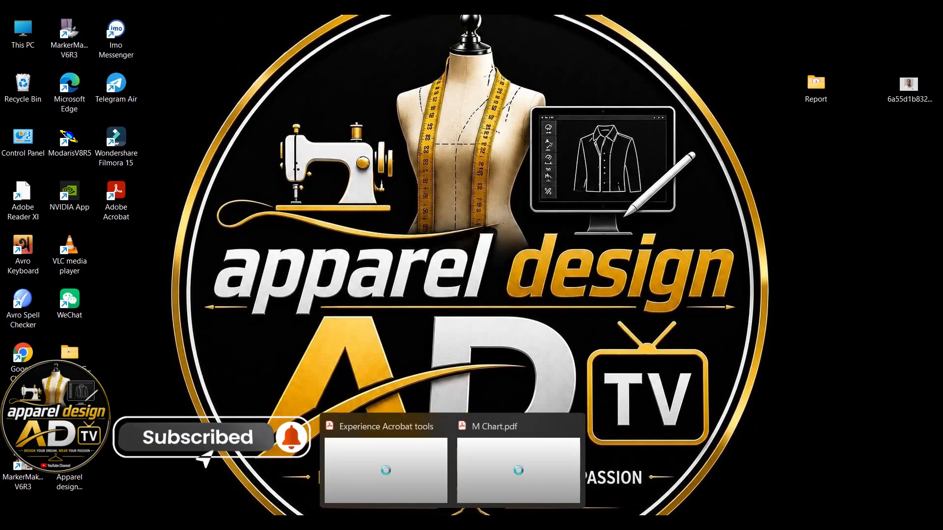
{"action": "left_click", "coordinate": [512, 505]}
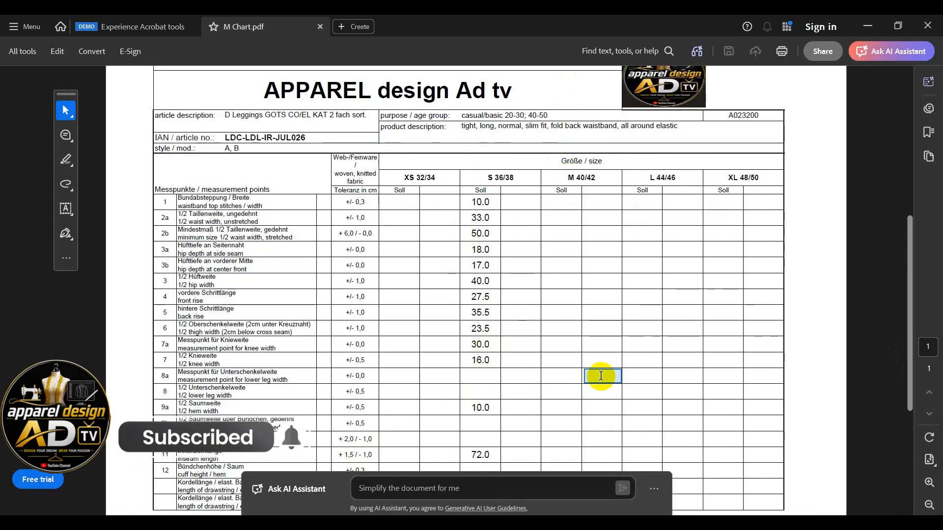
{"action": "left_click", "coordinate": [668, 370]}
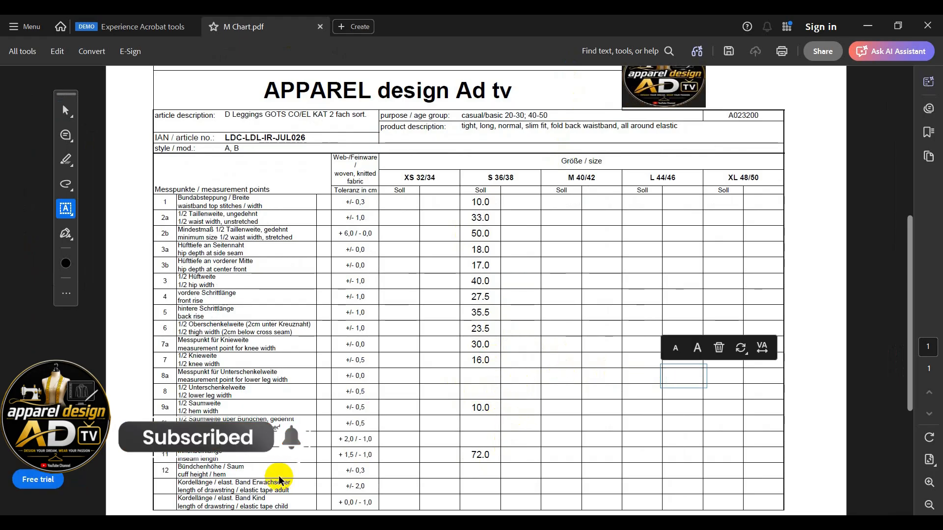
{"action": "left_click", "coordinate": [474, 454]}
{"action": "left_click", "coordinate": [492, 455]}
{"action": "left_click", "coordinate": [473, 461]}
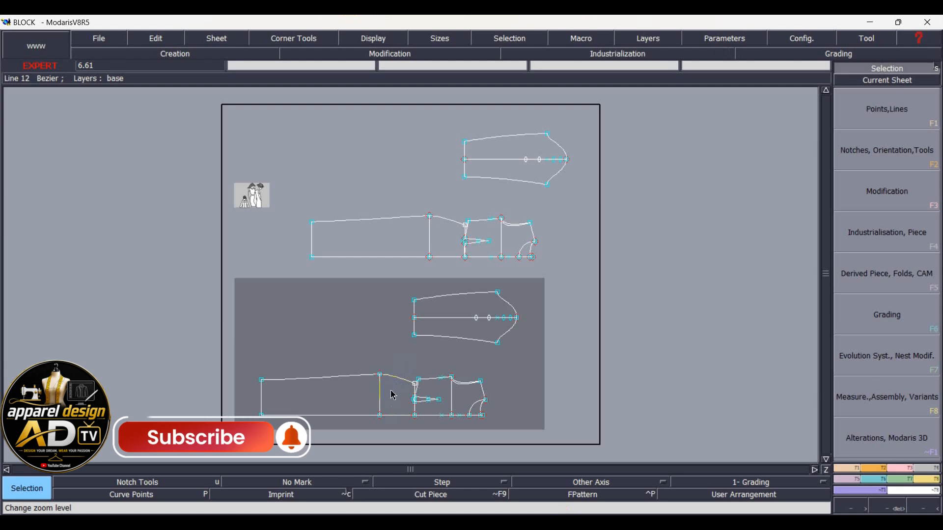
Switch to the BLOCK model in Modaris and delete both pattern sheets, keeping only the illustration sheet.
{"action": "key", "text": "Delete"}
{"action": "left_click", "coordinate": [399, 399]}
{"action": "left_click", "coordinate": [449, 260]}
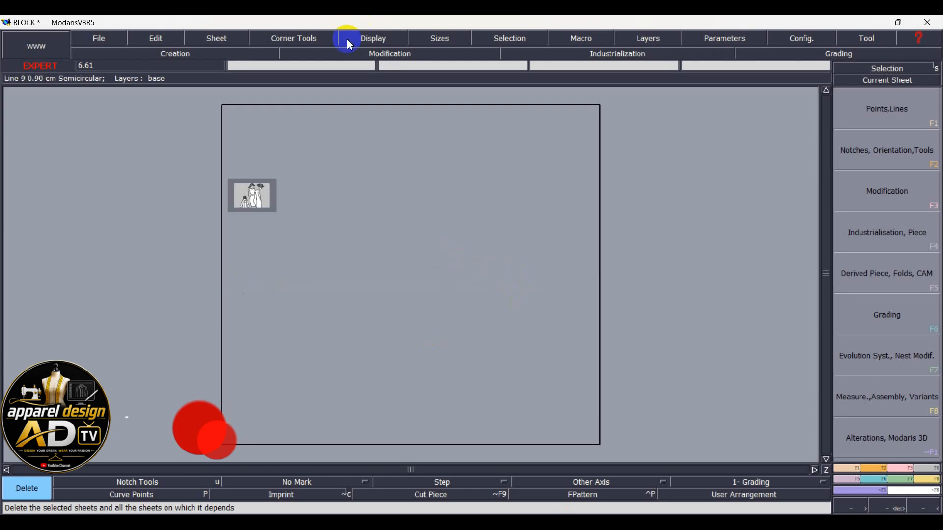
Display the title block and make the illustration sheet the current sheet.
{"action": "left_click", "coordinate": [382, 39]}
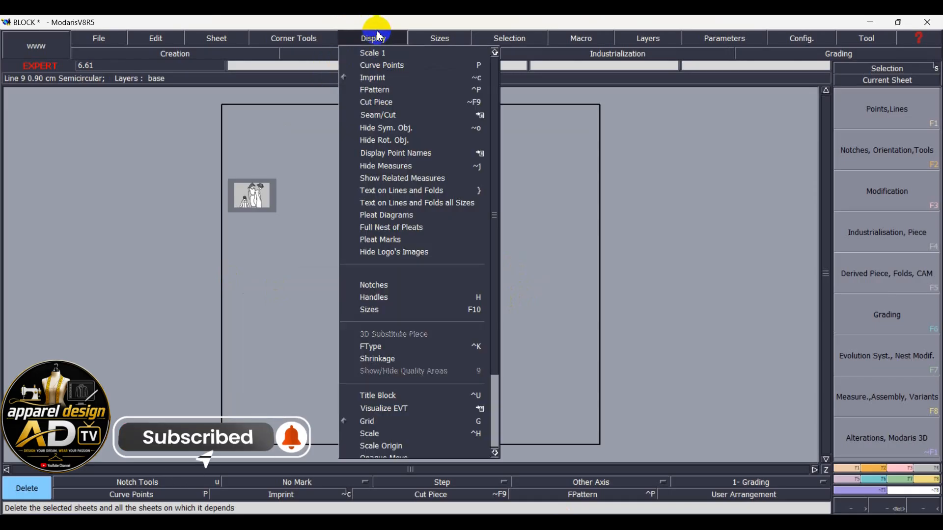
{"action": "left_click", "coordinate": [375, 396]}
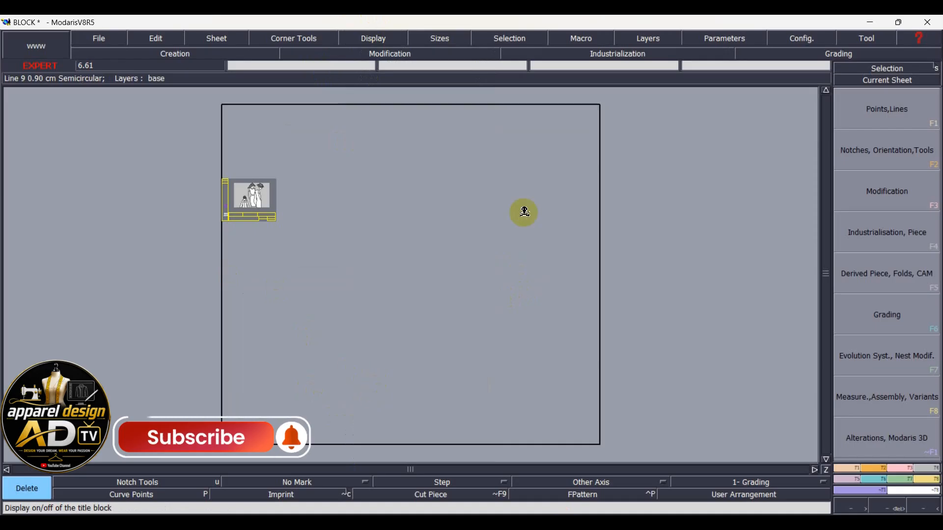
{"action": "left_click", "coordinate": [879, 81]}
{"action": "left_click", "coordinate": [286, 189]}
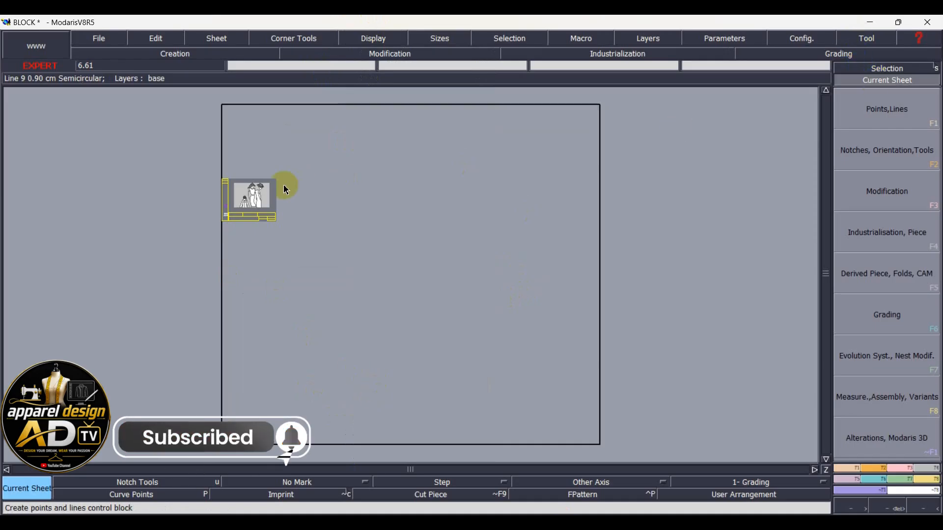
{"action": "left_click", "coordinate": [247, 198]}
Open the access paths and accept the directories in the 82. YOGA ACTIVE LEGGINGS PANT project folder.
{"action": "left_click", "coordinate": [100, 39]}
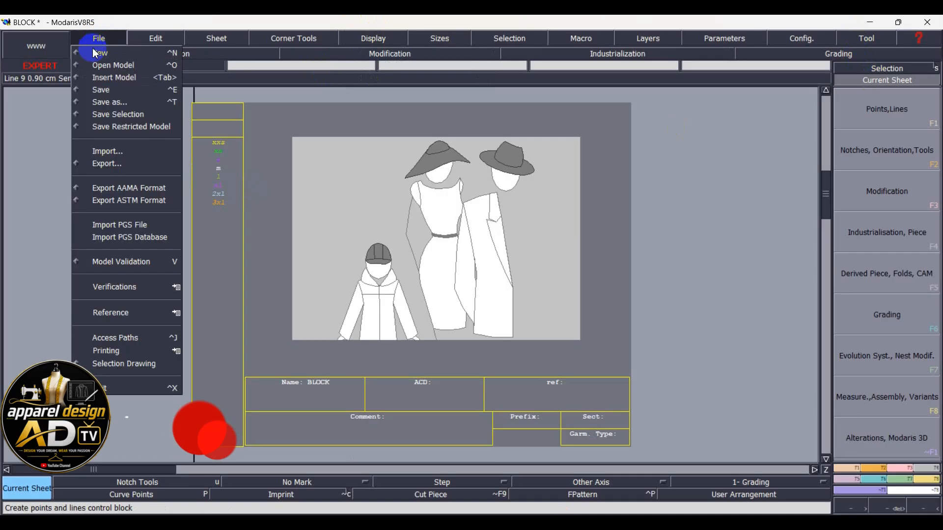
{"action": "left_click", "coordinate": [123, 339]}
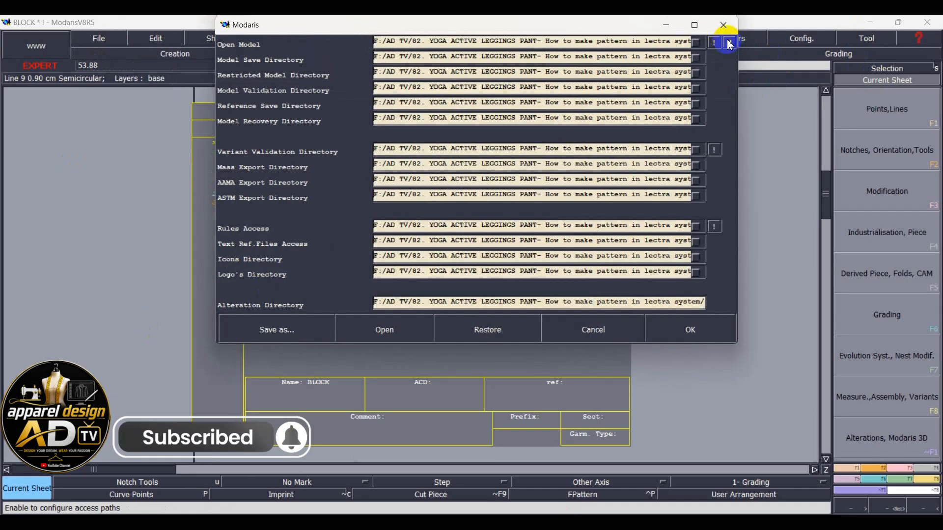
{"action": "left_click", "coordinate": [687, 329]}
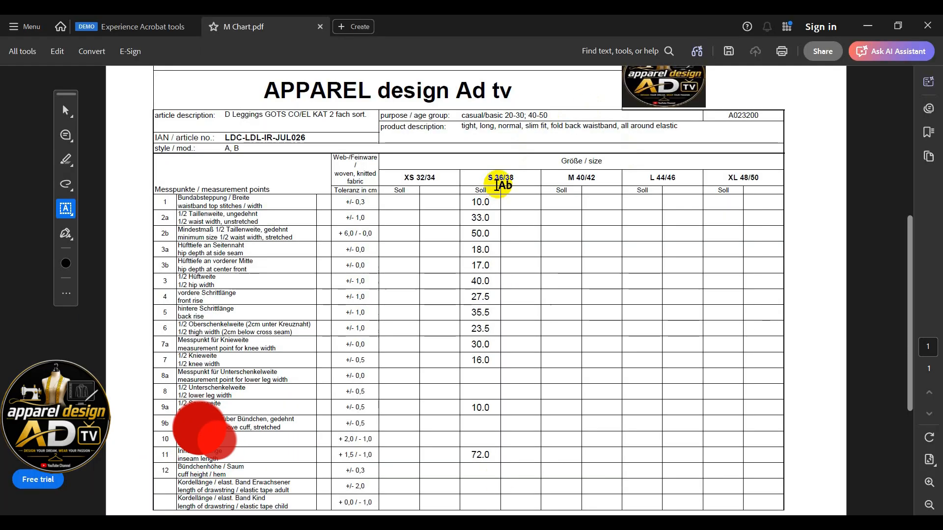
Return from the measurement chart to the BLOCK model and shift its base size to s with Basic Size Slide.
{"action": "left_click", "coordinate": [870, 27]}
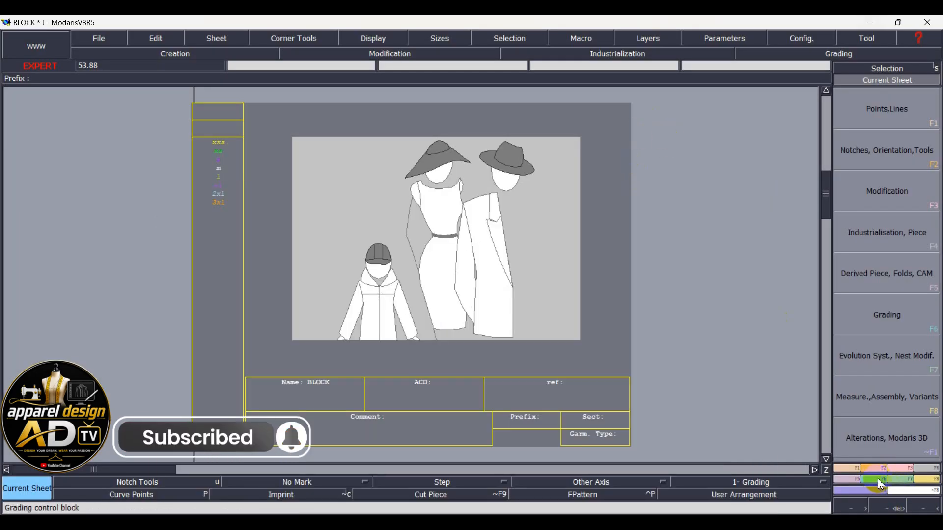
{"action": "left_click", "coordinate": [901, 480]}
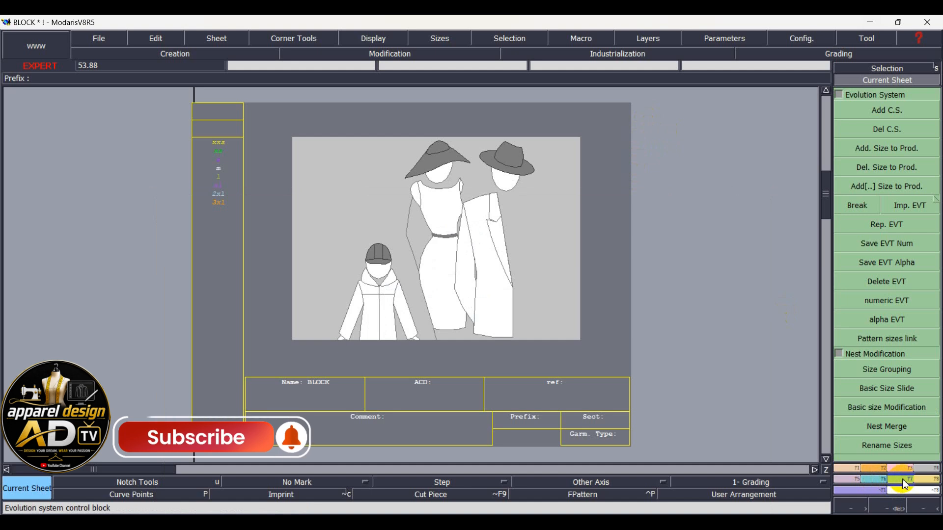
{"action": "left_click", "coordinate": [876, 387]}
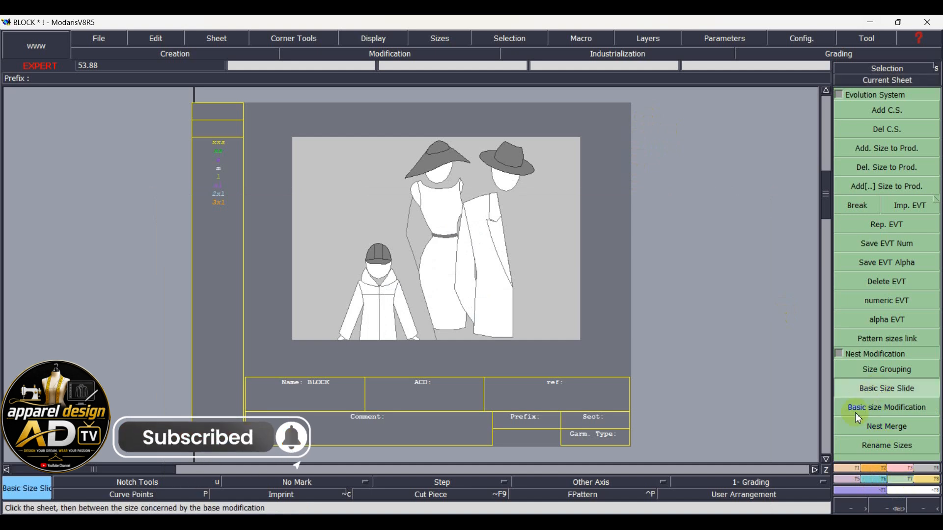
{"action": "left_click", "coordinate": [475, 153]}
{"action": "left_click", "coordinate": [348, 149]}
{"action": "left_click", "coordinate": [218, 161]}
{"action": "left_click", "coordinate": [297, 484]}
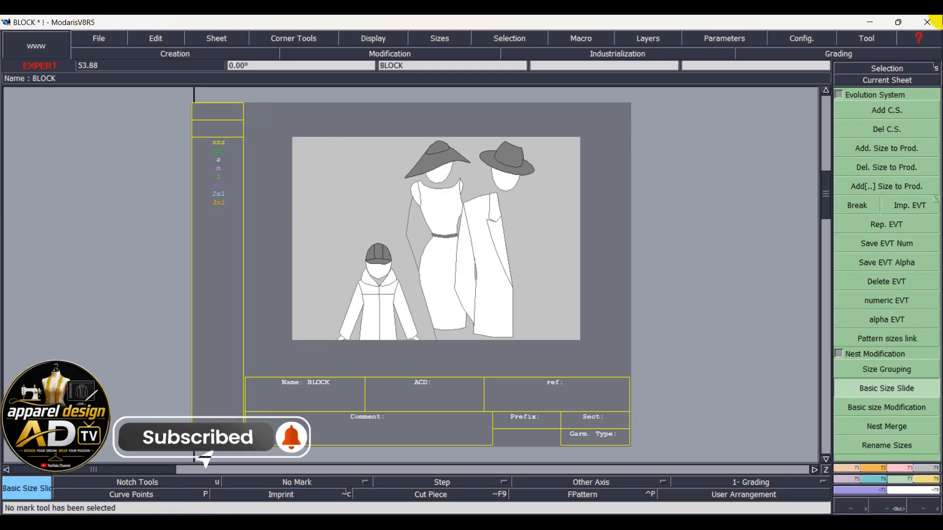
Start another Modaris session from the desktop and create a new model named 44.
{"action": "left_click", "coordinate": [869, 22]}
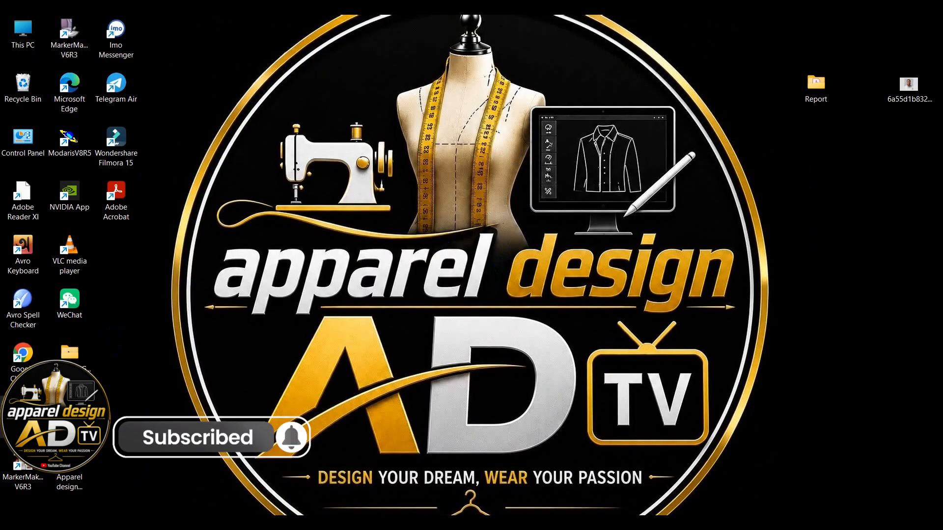
{"action": "double_click", "coordinate": [69, 139]}
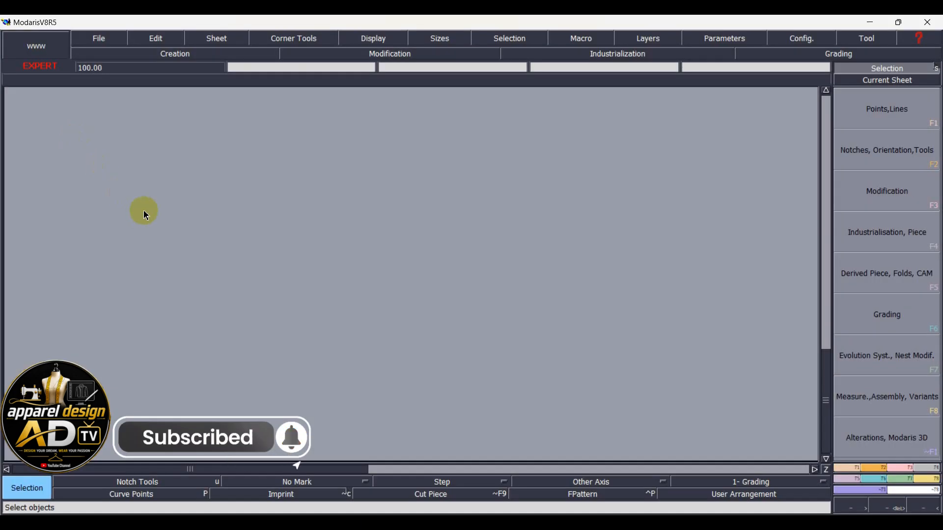
{"action": "left_click", "coordinate": [99, 38]}
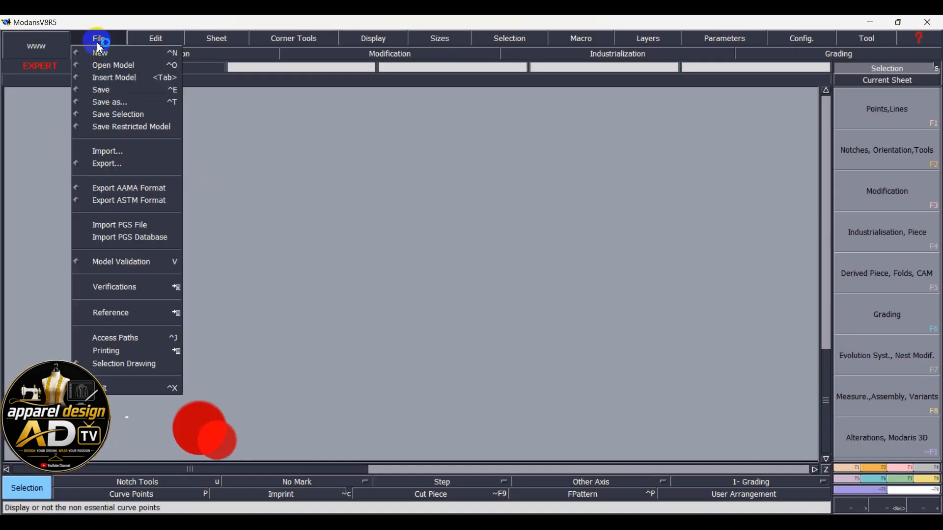
{"action": "left_click", "coordinate": [104, 54]}
{"action": "type", "text": "44"}
{"action": "key", "text": "Return"}
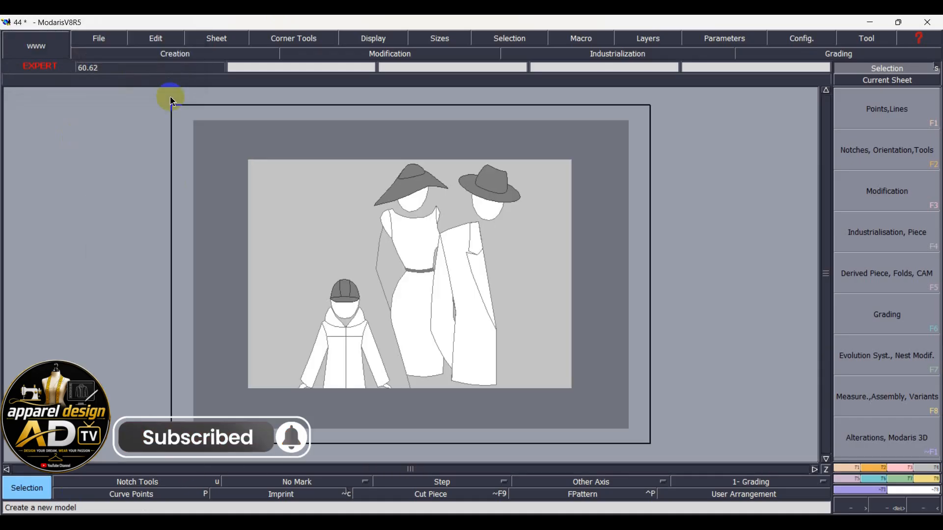
Turn on the display of the title block and the sizes for model 44.
{"action": "left_click", "coordinate": [372, 38]}
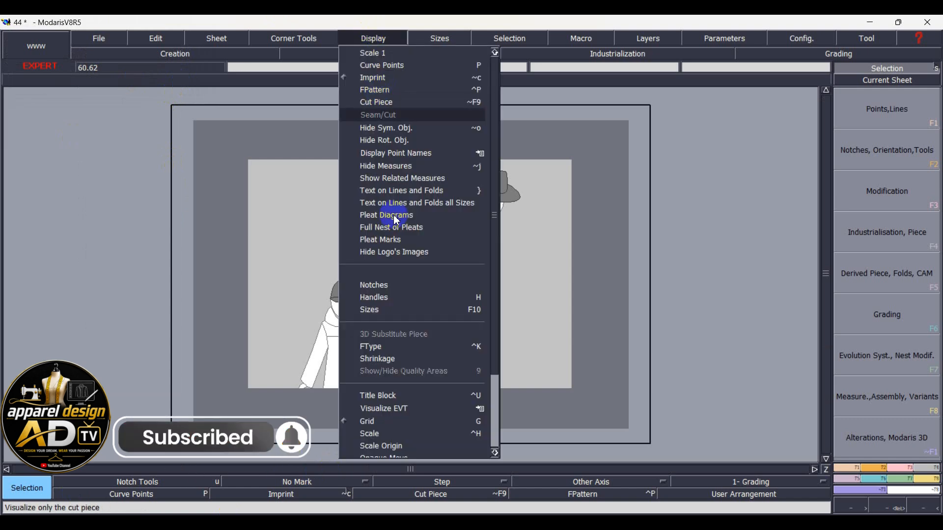
{"action": "left_click", "coordinate": [379, 396]}
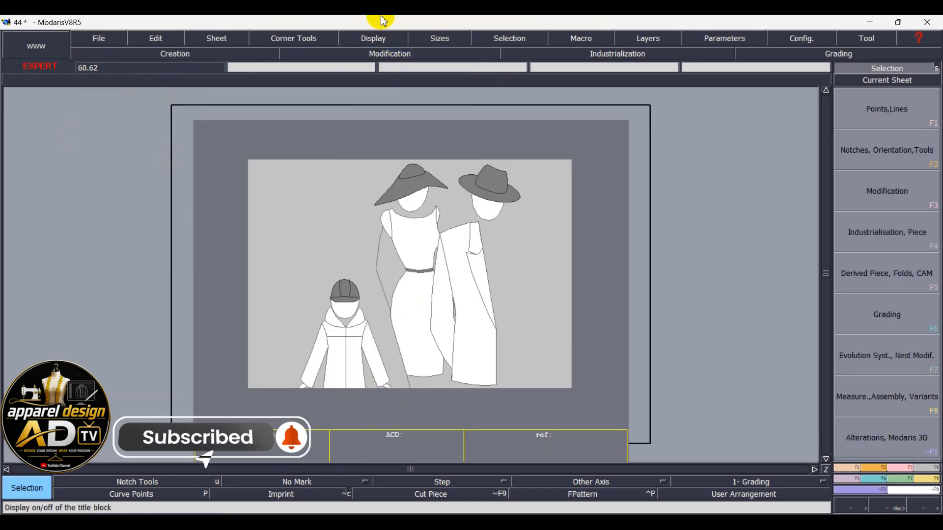
{"action": "left_click", "coordinate": [374, 42]}
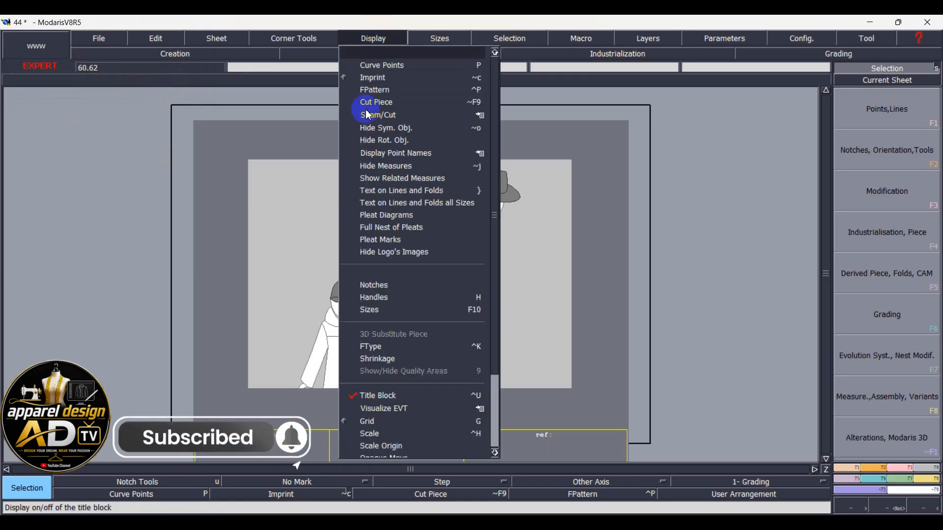
{"action": "left_click", "coordinate": [369, 310]}
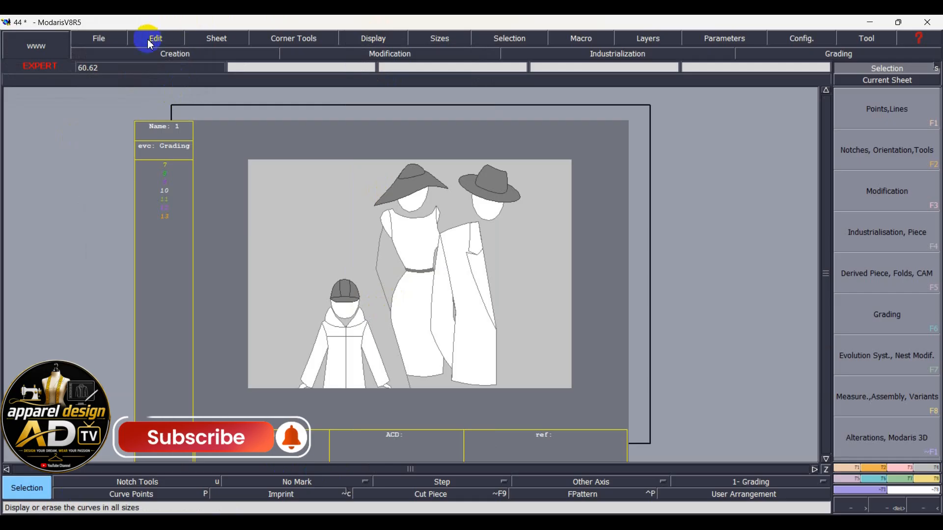
Create a new blank sheet in model 44 and place it beside the illustration sheet.
{"action": "left_click", "coordinate": [215, 41]}
{"action": "left_click", "coordinate": [222, 56]}
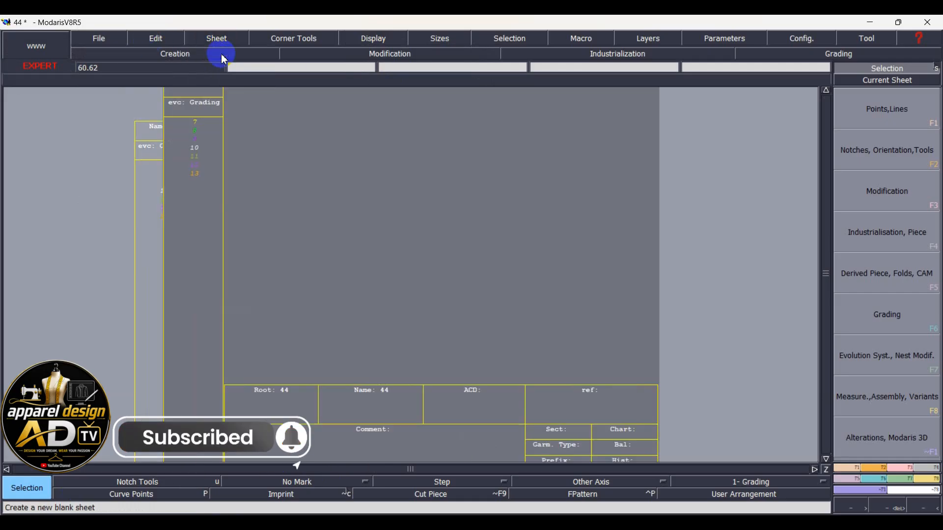
{"action": "left_click", "coordinate": [284, 174]}
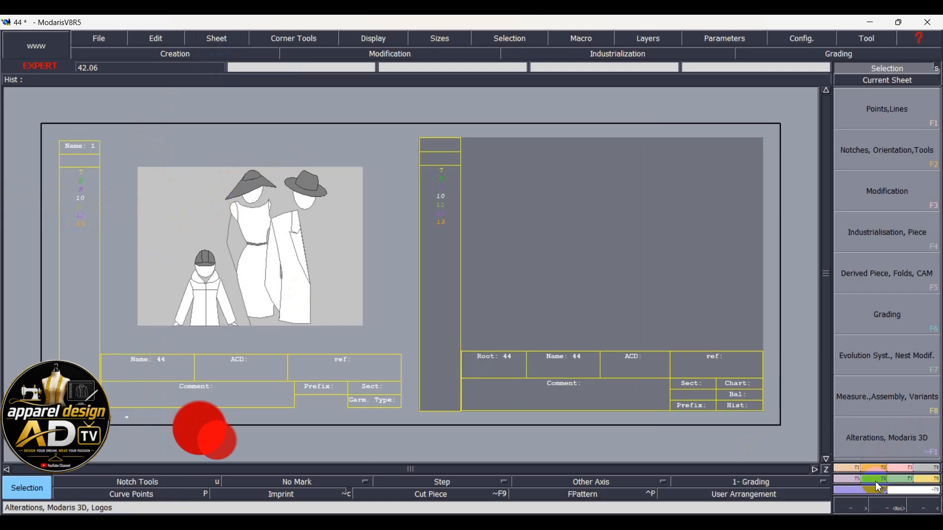
Import the xs to 2xl size range into the illustration sheet with Imp. EVT, accepting the consequences for the model.
{"action": "left_click", "coordinate": [902, 478]}
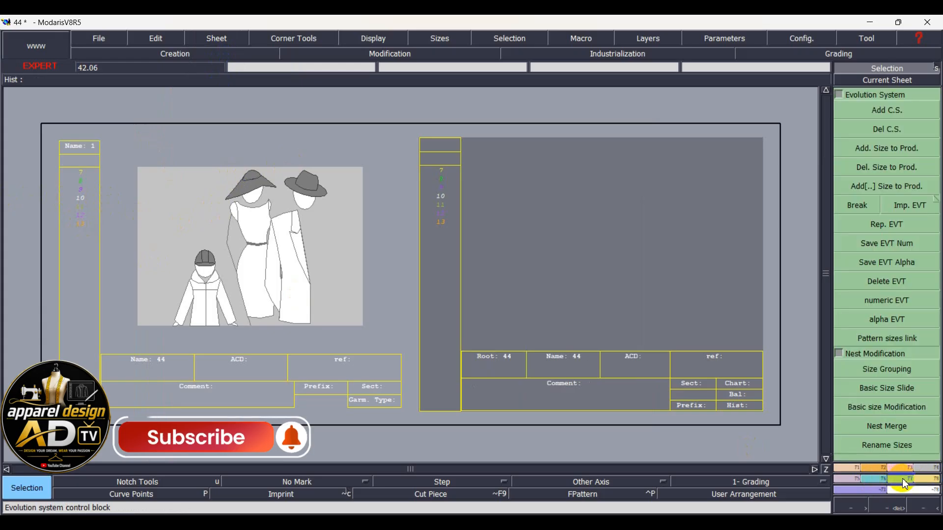
{"action": "left_click", "coordinate": [905, 205]}
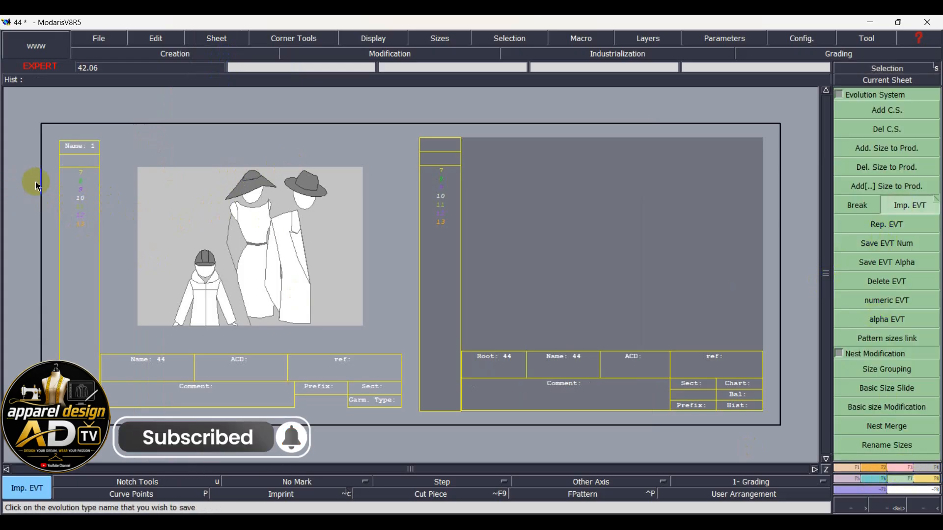
{"action": "left_click", "coordinate": [80, 198]}
{"action": "left_click", "coordinate": [524, 312]}
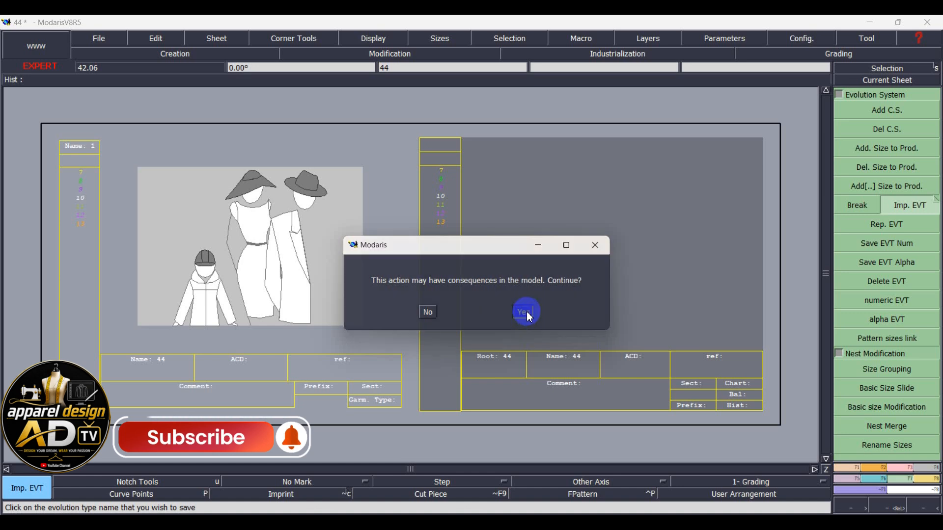
{"action": "left_click", "coordinate": [145, 128]}
{"action": "left_click", "coordinate": [372, 300]}
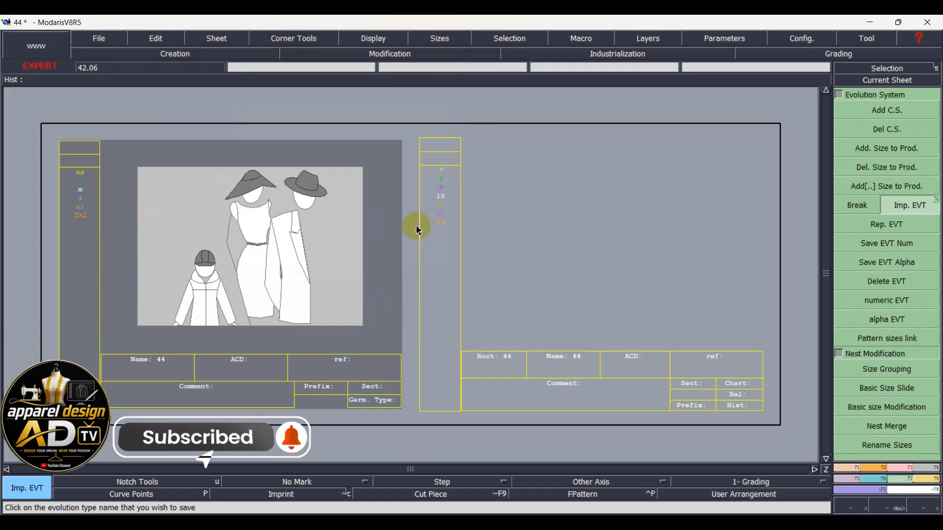
Copy the illustration sheet's xs to 2xl size range onto the blank sheet with Rep. EVT, replacing its numeric sizes.
{"action": "left_click", "coordinate": [542, 224]}
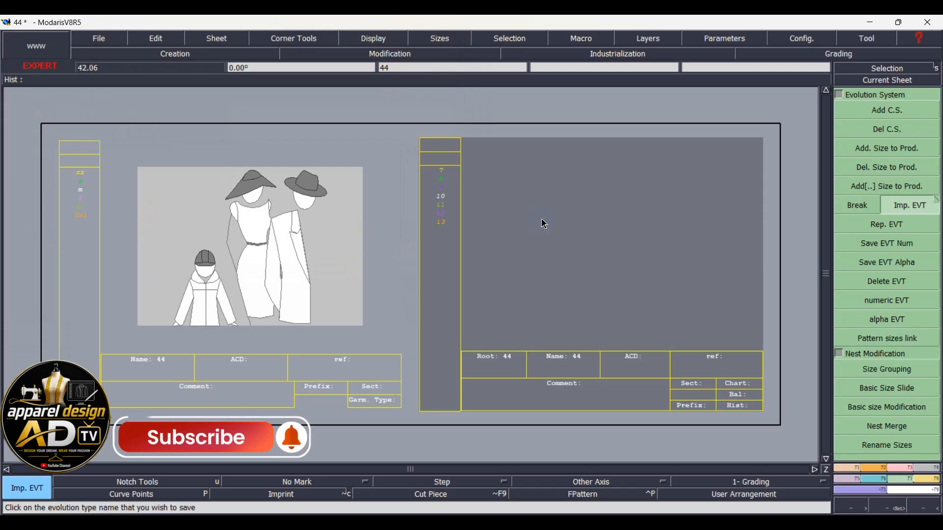
{"action": "left_click", "coordinate": [325, 305]}
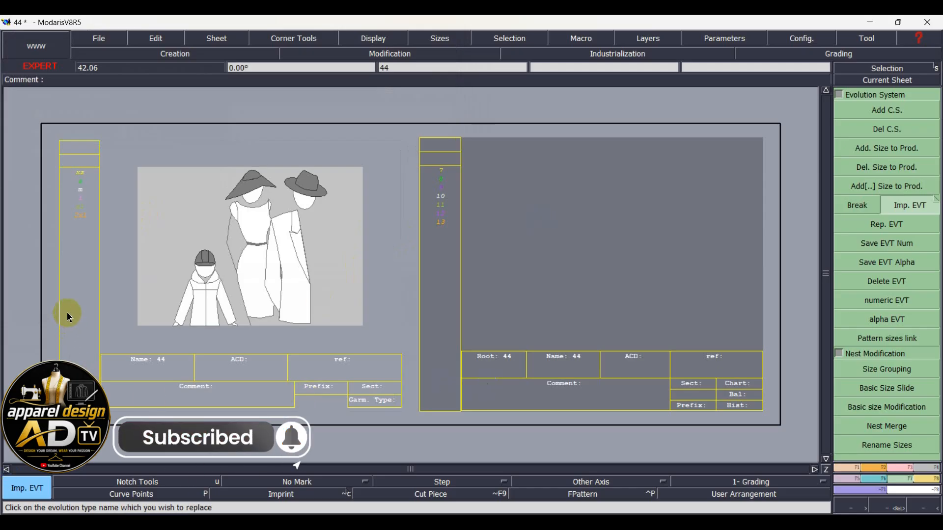
{"action": "left_click", "coordinate": [883, 226]}
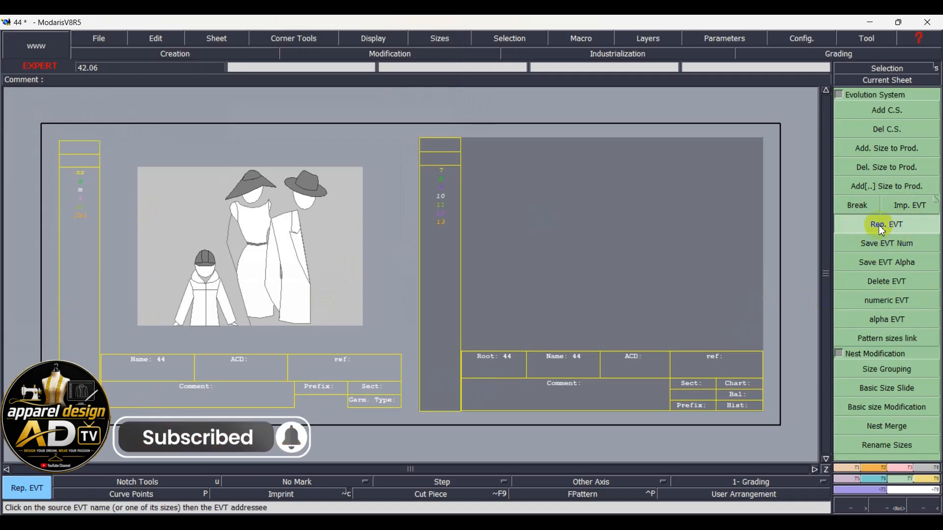
{"action": "left_click", "coordinate": [84, 233]}
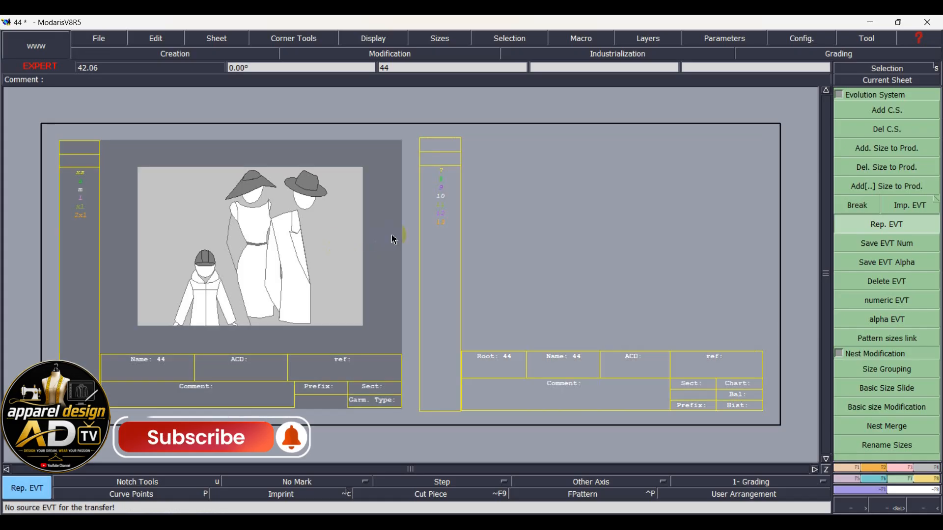
{"action": "left_click", "coordinate": [453, 240]}
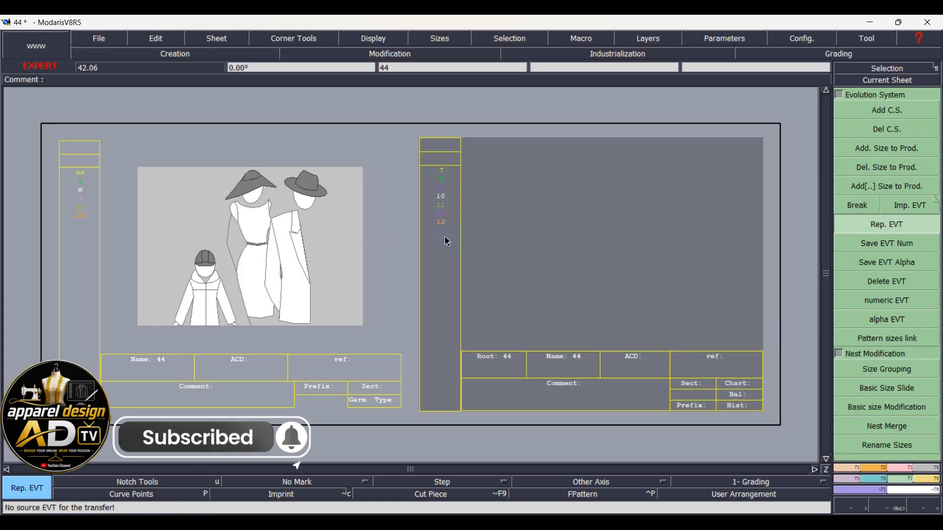
{"action": "left_click", "coordinate": [80, 197]}
{"action": "left_click", "coordinate": [431, 200]}
{"action": "left_click", "coordinate": [453, 225]}
{"action": "left_click", "coordinate": [467, 223]}
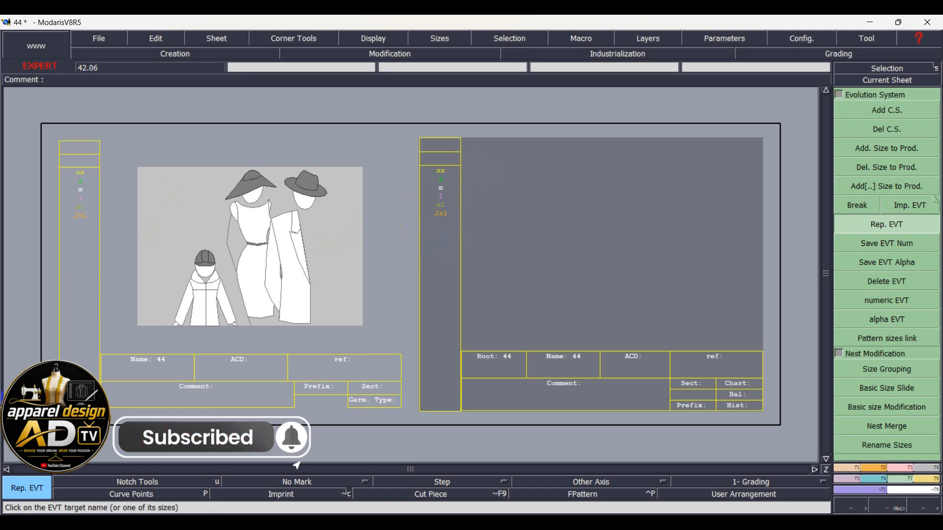
Exit model 44 without saving the changes and relaunch Modaris with an empty desk.
{"action": "left_click", "coordinate": [406, 362]}
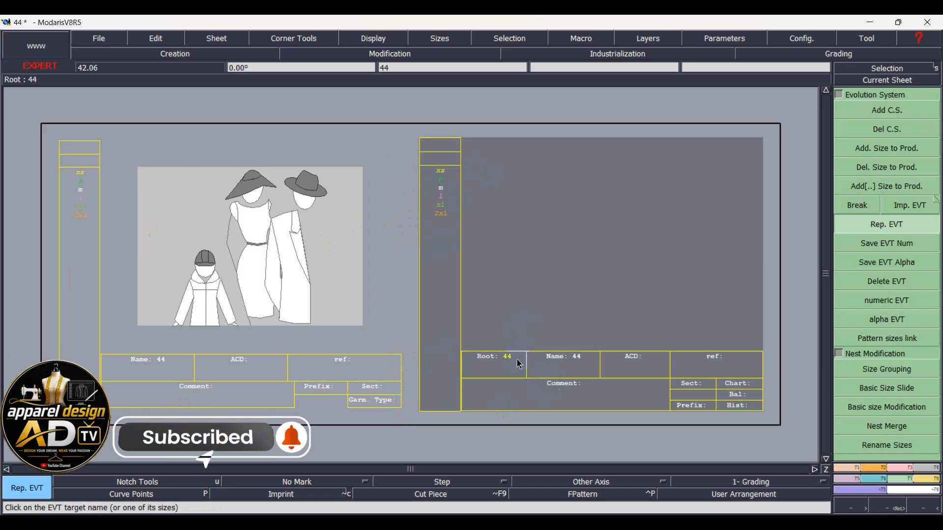
{"action": "left_click", "coordinate": [927, 22]}
{"action": "left_click", "coordinate": [480, 307]}
{"action": "left_click", "coordinate": [526, 305]}
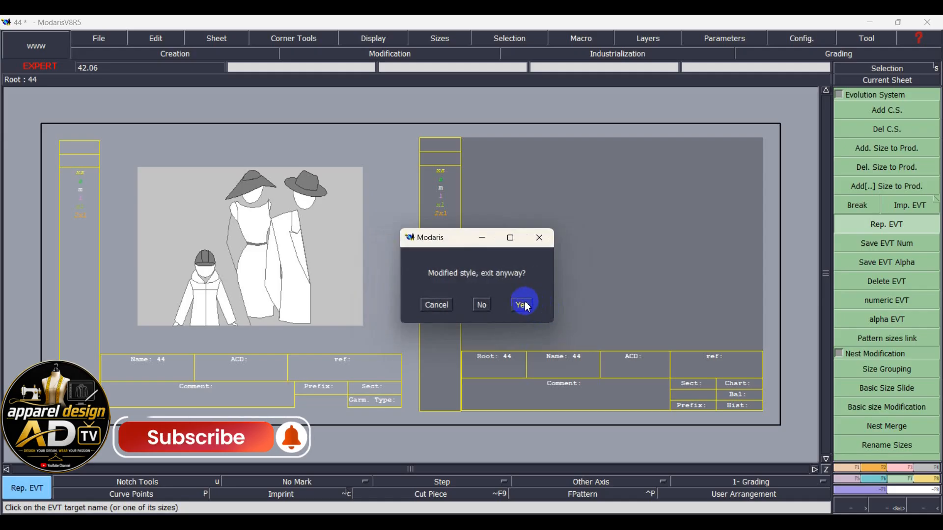
{"action": "double_click", "coordinate": [71, 141]}
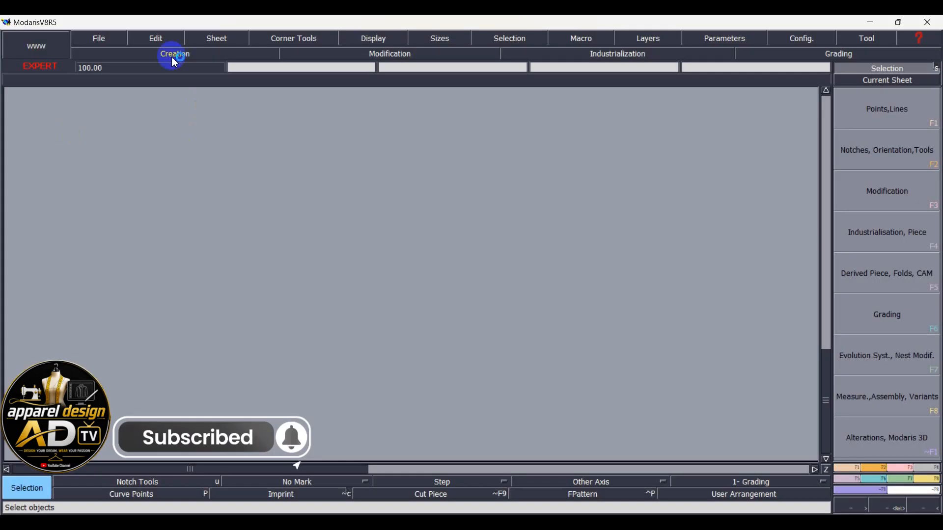
Create a new model named ii.
{"action": "left_click", "coordinate": [104, 39]}
{"action": "left_click", "coordinate": [117, 50]}
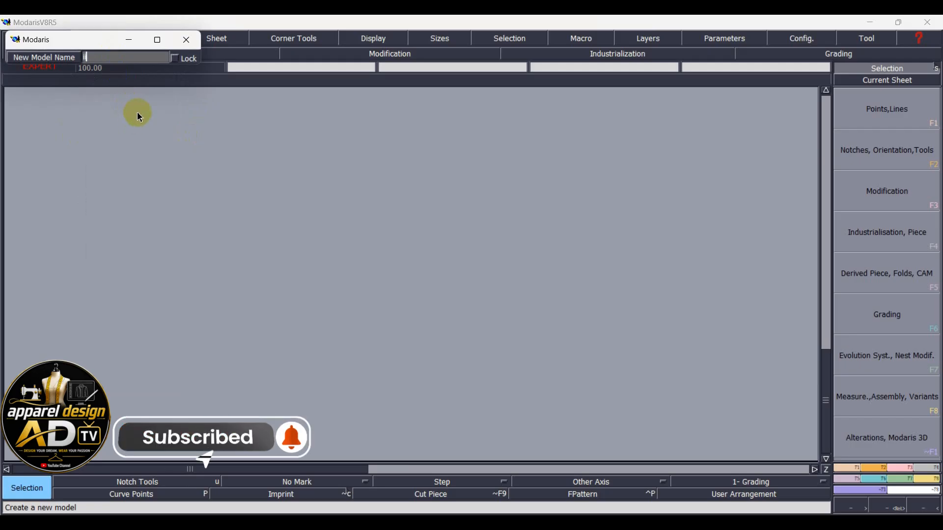
{"action": "type", "text": "ii"}
{"action": "key", "text": "Return"}
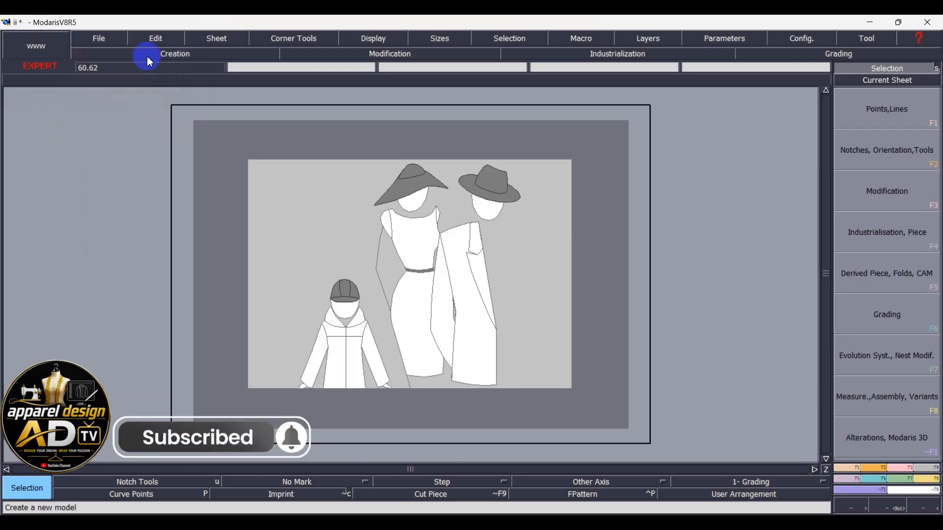
Turn on the display of the title block and the sizes for model ii.
{"action": "left_click", "coordinate": [369, 39]}
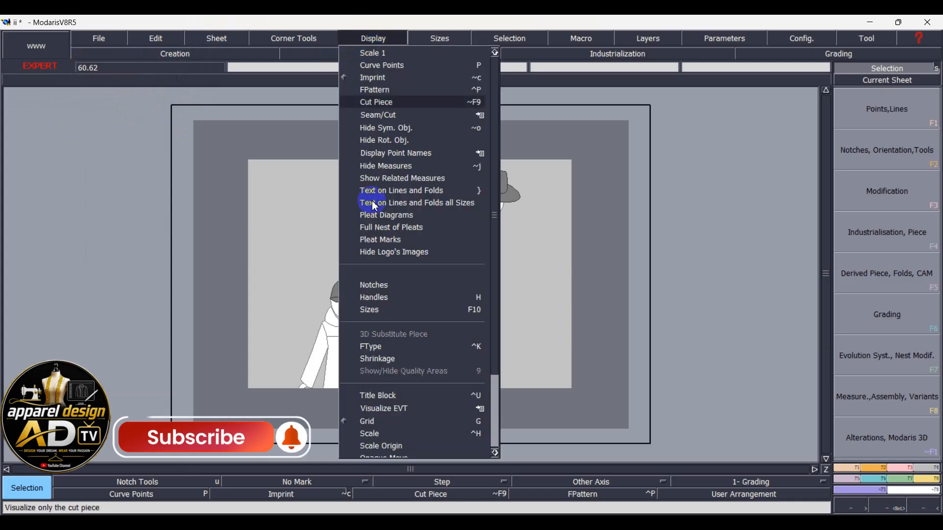
{"action": "left_click", "coordinate": [383, 396]}
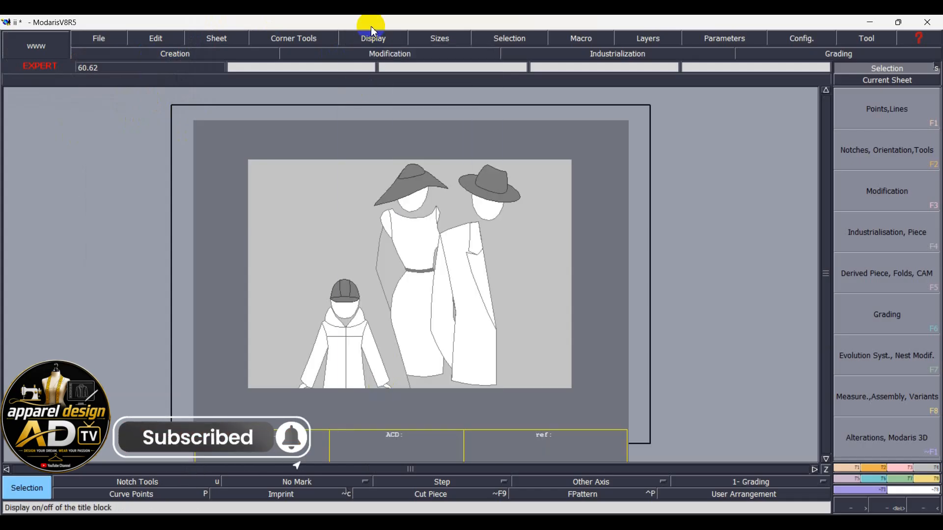
{"action": "left_click", "coordinate": [374, 40]}
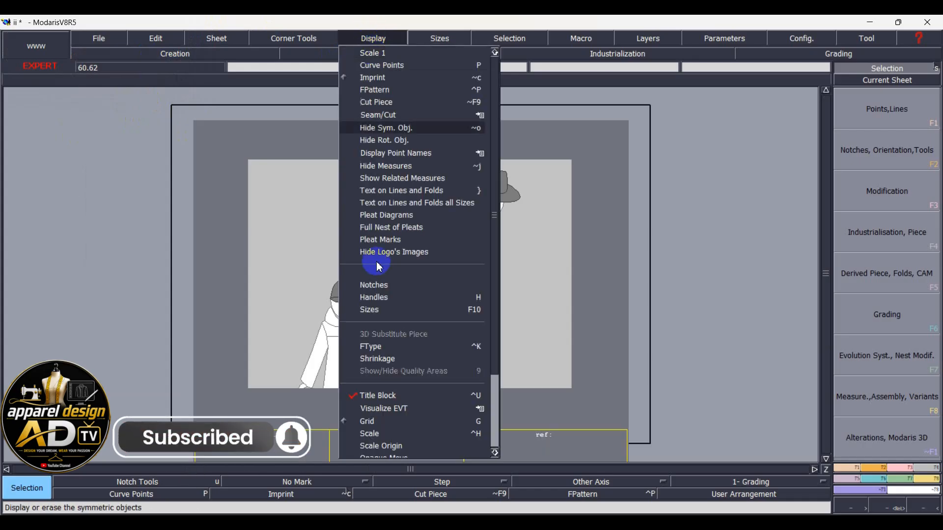
{"action": "left_click", "coordinate": [370, 310]}
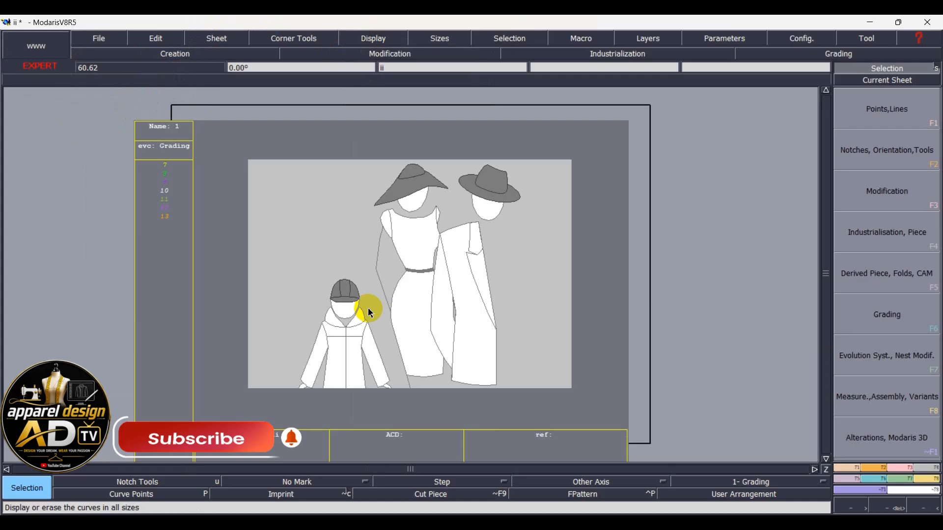
Import the XS-M-2XL size range file into model ii's illustration sheet with Imp. EVT.
{"action": "left_click", "coordinate": [903, 478]}
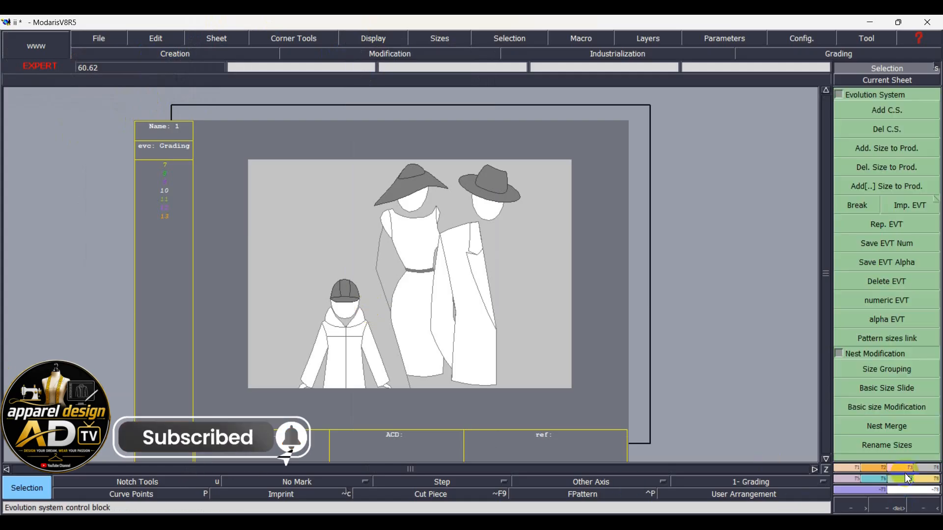
{"action": "left_click", "coordinate": [906, 206]}
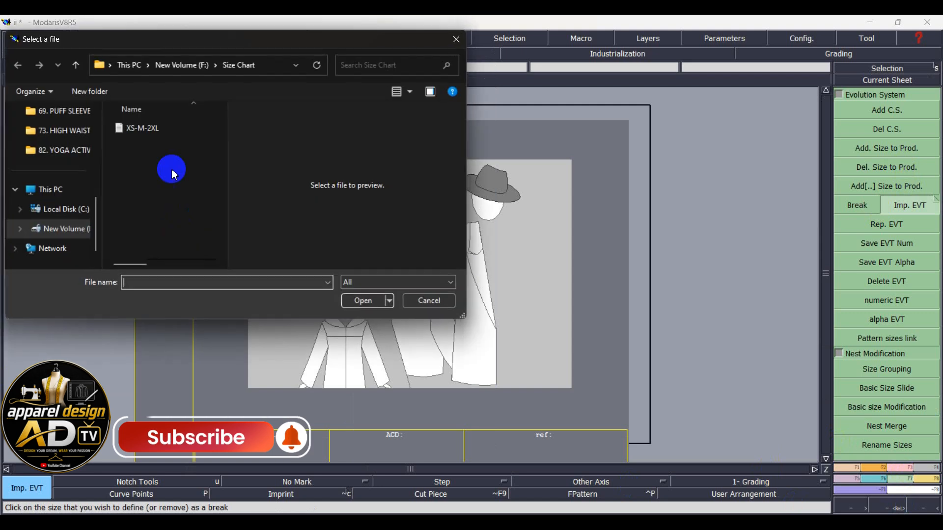
{"action": "left_click", "coordinate": [137, 127]}
{"action": "left_click", "coordinate": [362, 301]}
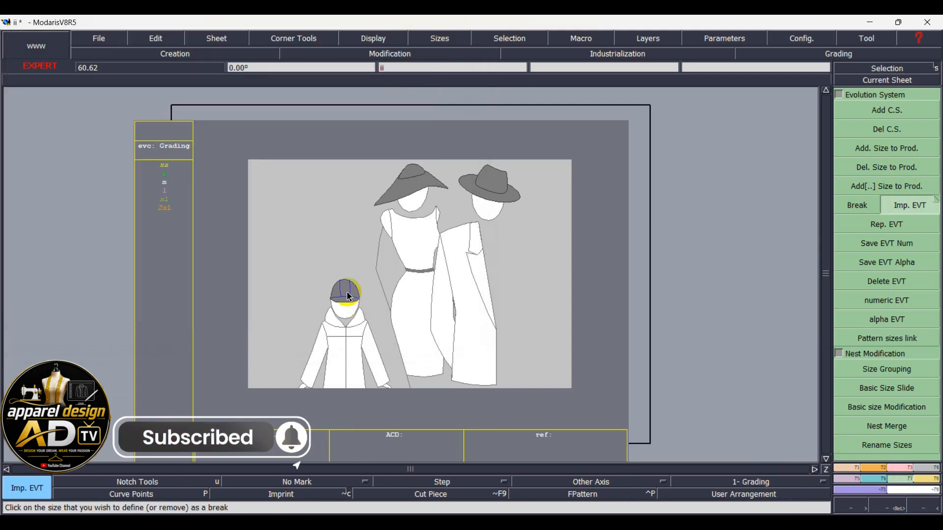
Create a new blank sheet in model ii and arrange it beside the illustration sheet.
{"action": "left_click", "coordinate": [100, 38]}
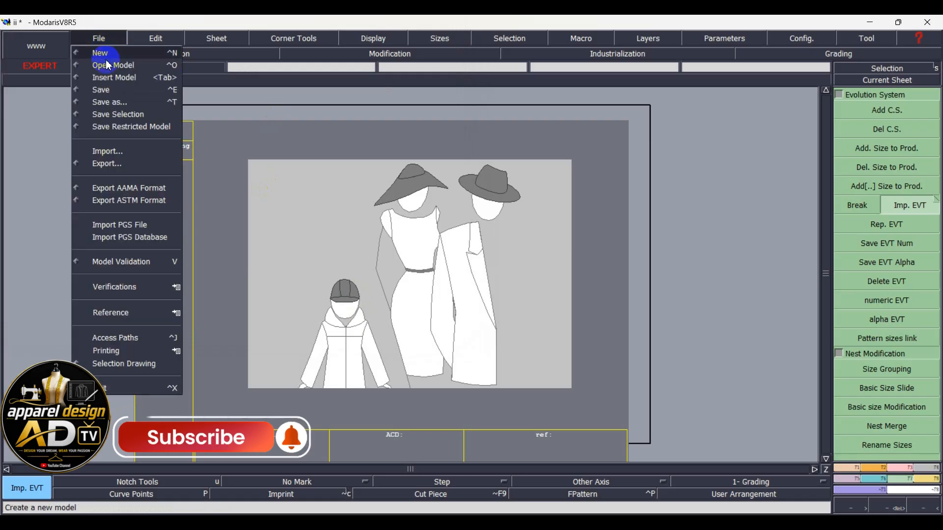
{"action": "left_click", "coordinate": [216, 38]}
{"action": "left_click", "coordinate": [229, 54]}
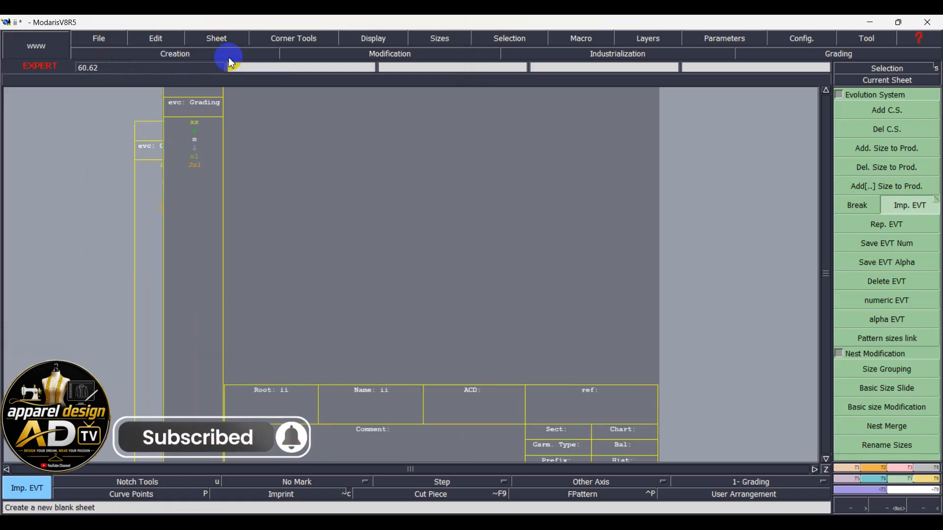
{"action": "left_click", "coordinate": [301, 259]}
{"action": "left_click", "coordinate": [927, 363]}
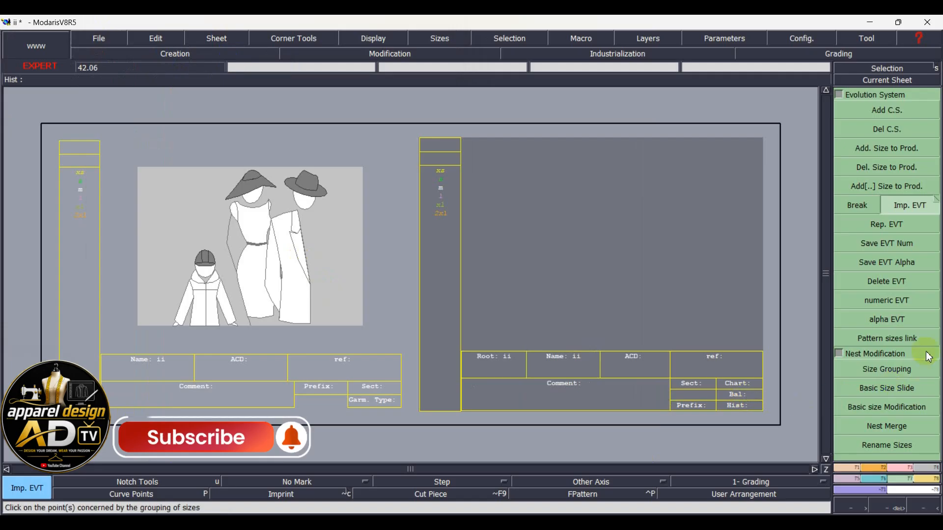
{"action": "left_click", "coordinate": [884, 243]}
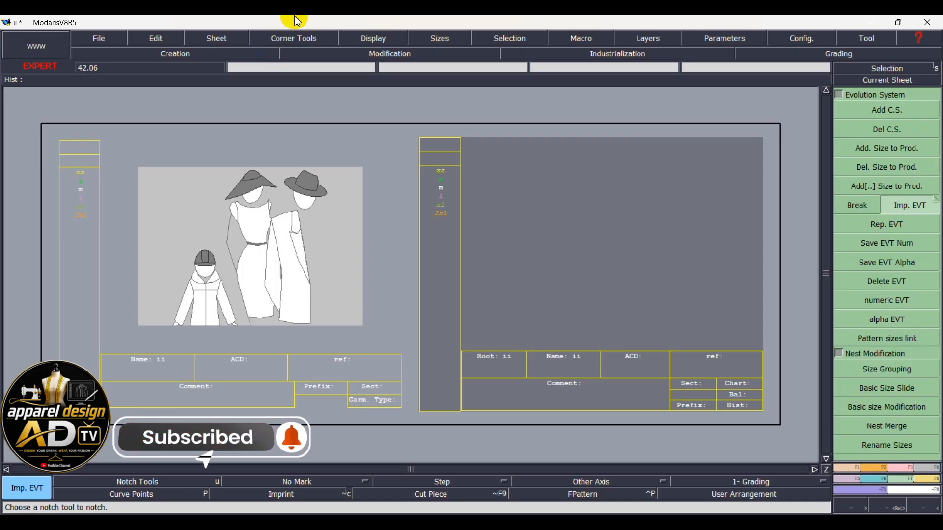
Close model ii and exit Modaris without saving the changes.
{"action": "left_click", "coordinate": [931, 22]}
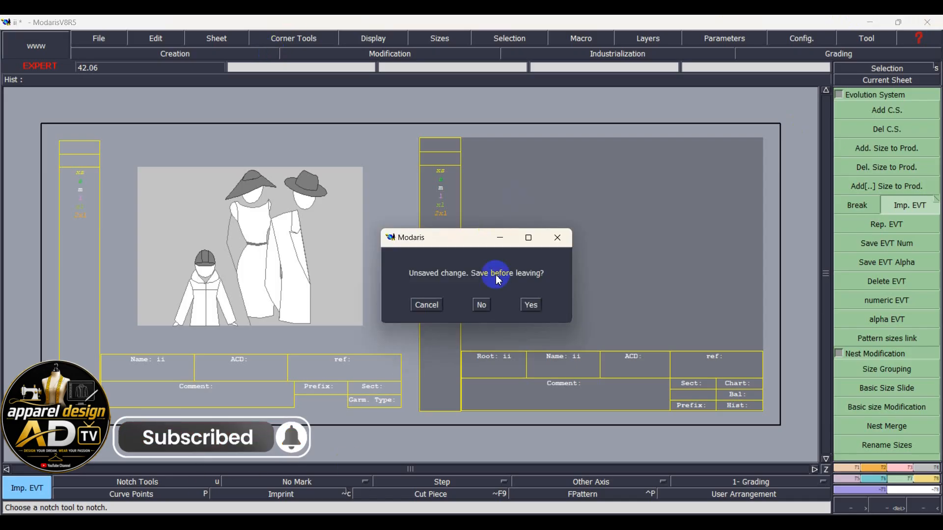
{"action": "left_click", "coordinate": [481, 305]}
{"action": "left_click", "coordinate": [515, 304]}
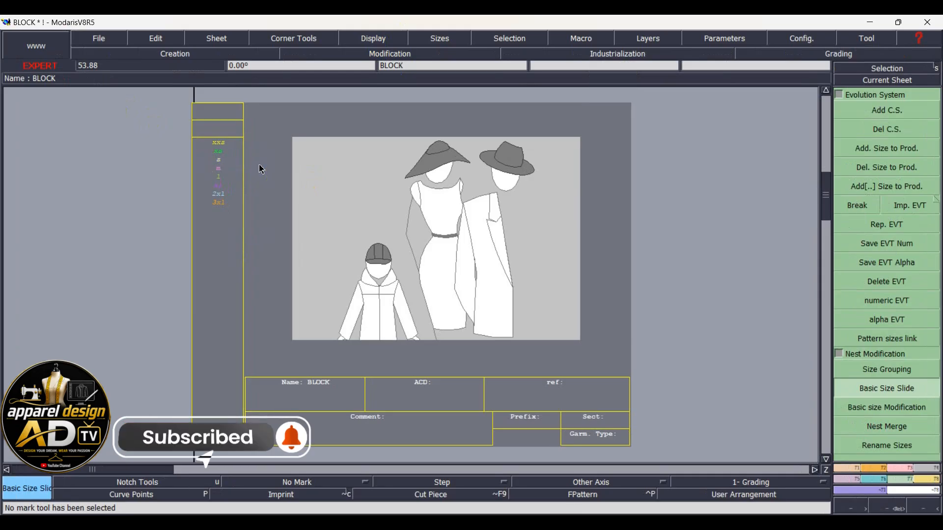
Create a new blank sheet in model BLOCK, arrange all sheets, and make the blank one the current sheet.
{"action": "left_click", "coordinate": [94, 262]}
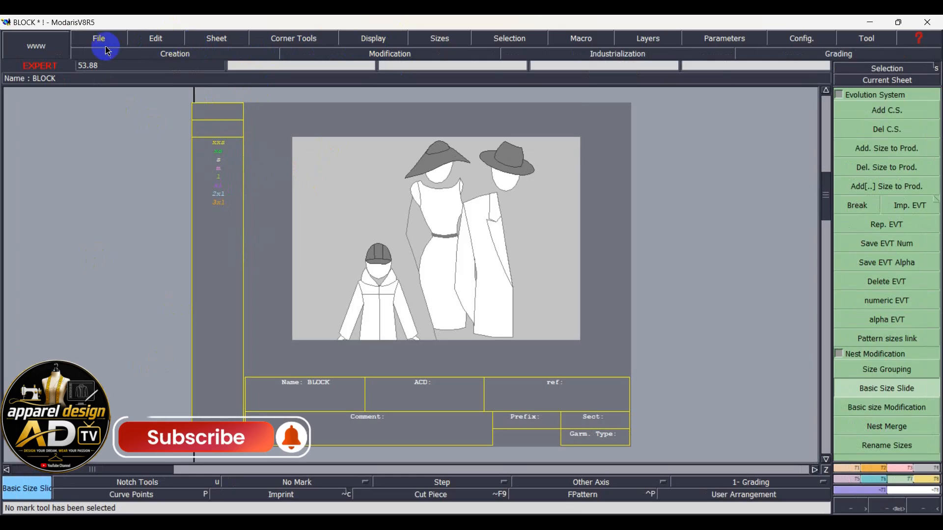
{"action": "left_click", "coordinate": [211, 37]}
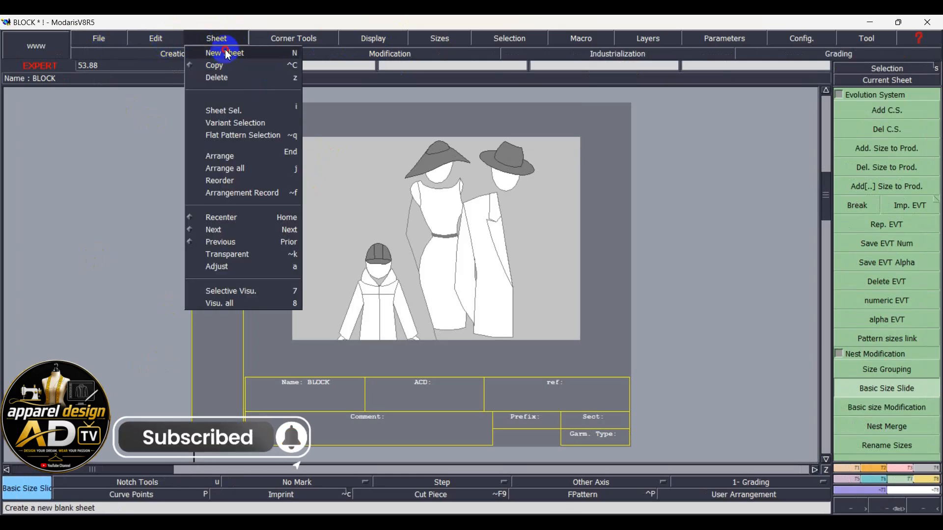
{"action": "left_click", "coordinate": [238, 57]}
{"action": "left_click", "coordinate": [262, 234]}
{"action": "left_click", "coordinate": [97, 223]}
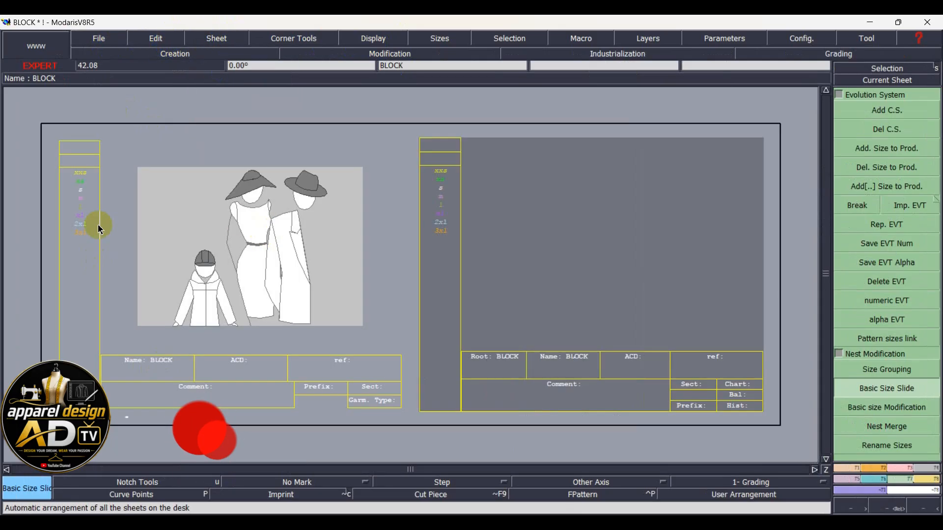
{"action": "left_click", "coordinate": [889, 83]}
{"action": "left_click", "coordinate": [565, 201]}
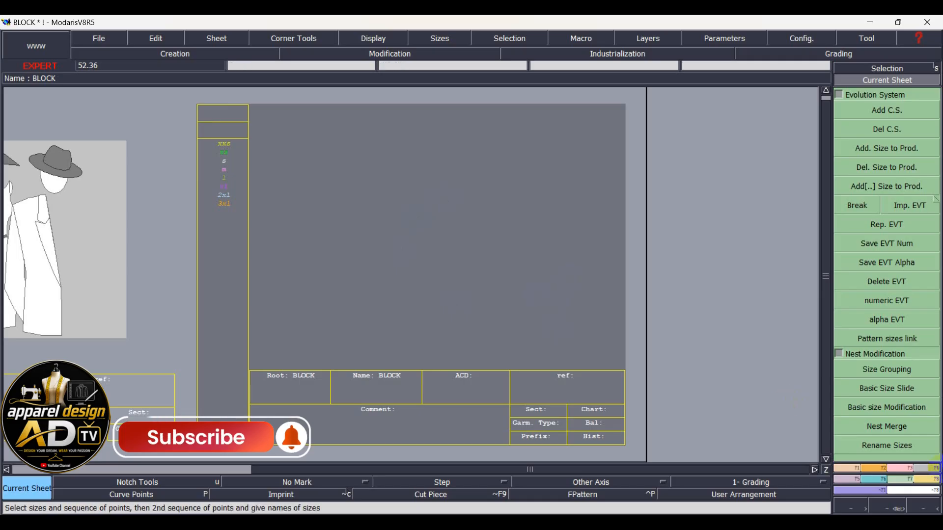
Try drawing a wide freehand rectangle on the blank BLOCK sheet, rearrange all sheets, and undo the rectangle.
{"action": "left_click", "coordinate": [871, 452]}
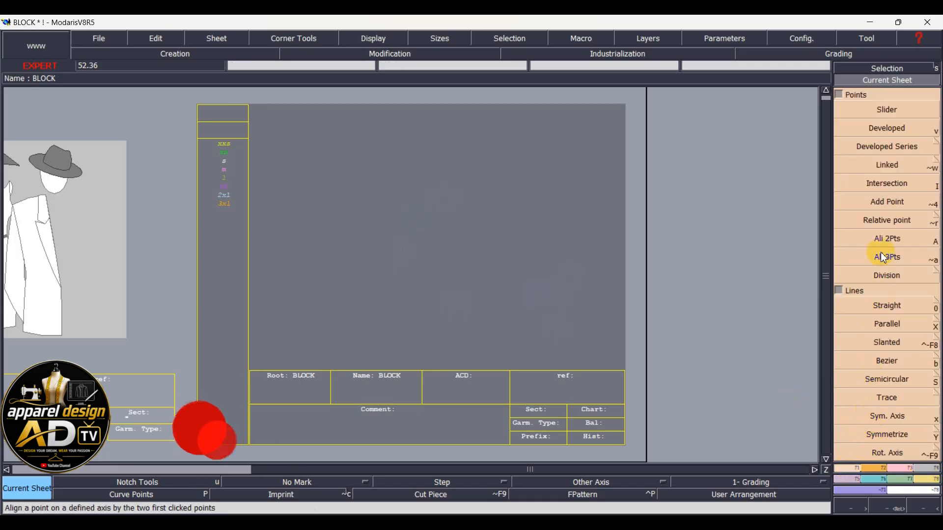
{"action": "left_click", "coordinate": [879, 220]}
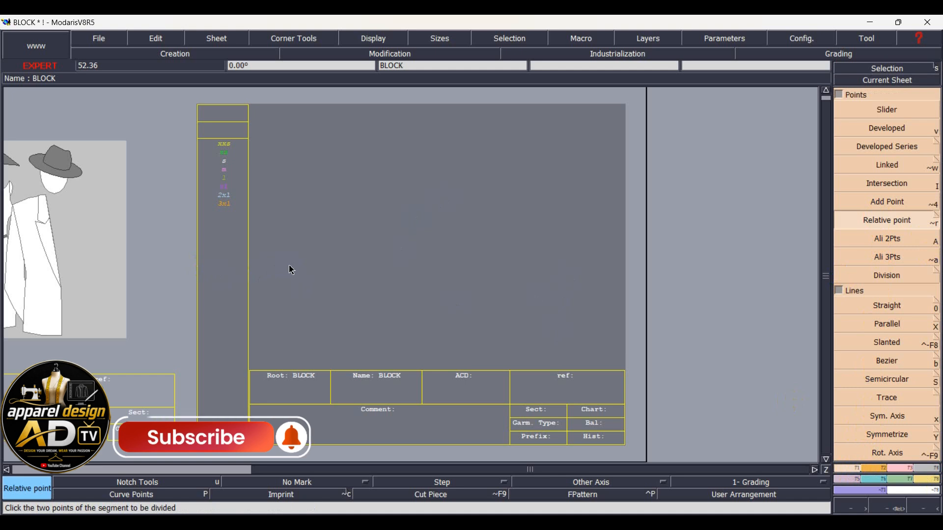
{"action": "key", "text": "shift+r"}
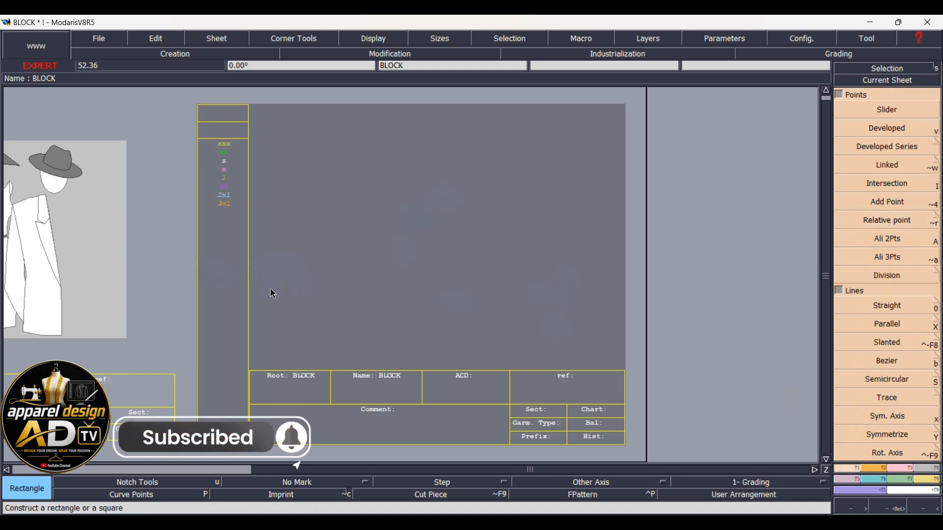
{"action": "left_click", "coordinate": [302, 150]}
{"action": "left_click", "coordinate": [621, 220]}
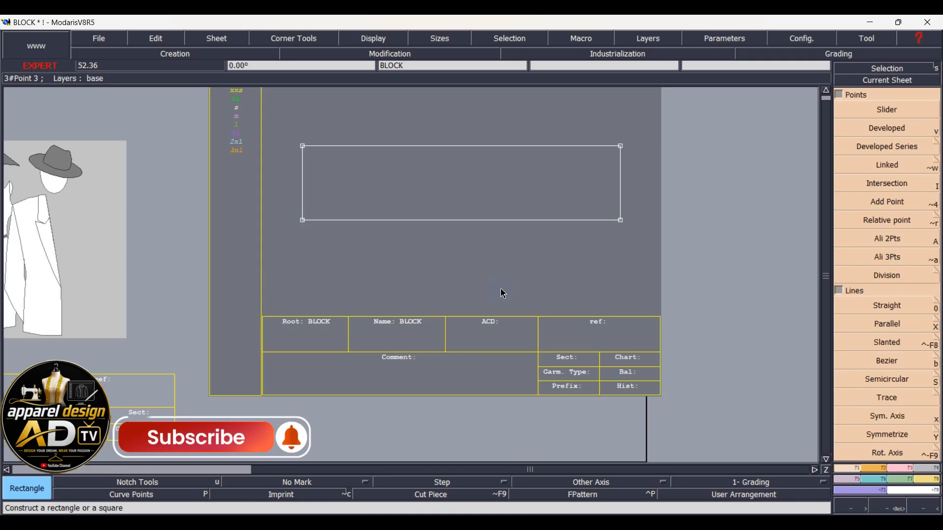
{"action": "key", "text": "j"}
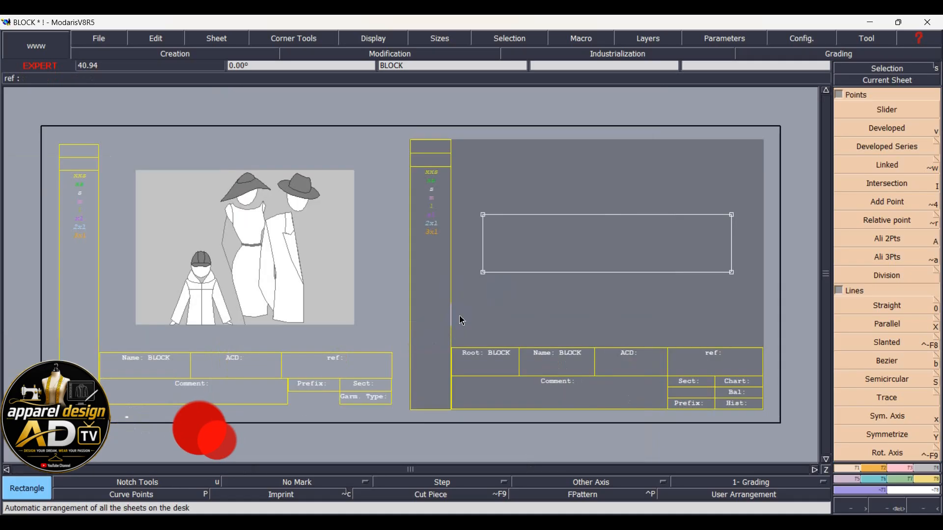
{"action": "key", "text": "ctrl+z"}
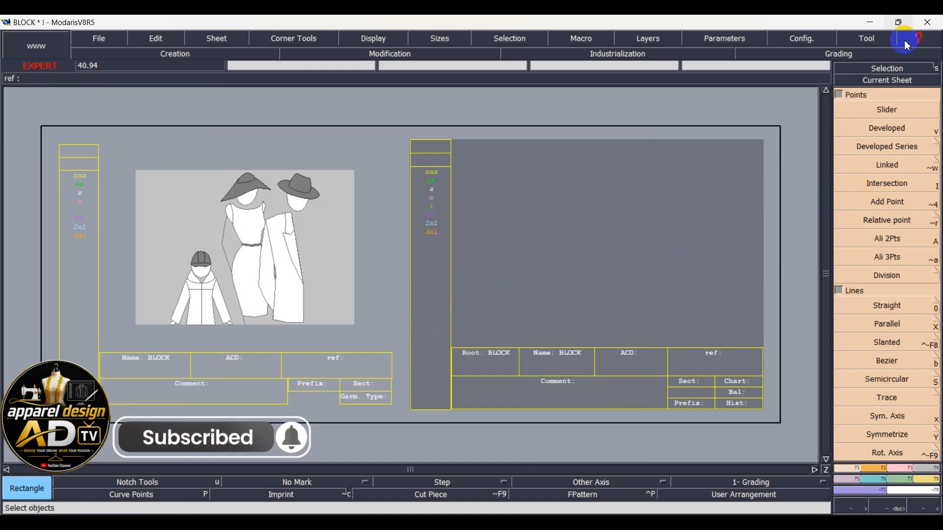
Make the blank BLOCK sheet current and place a starting relative point near its left side.
{"action": "left_click", "coordinate": [844, 81]}
{"action": "left_click", "coordinate": [511, 212]}
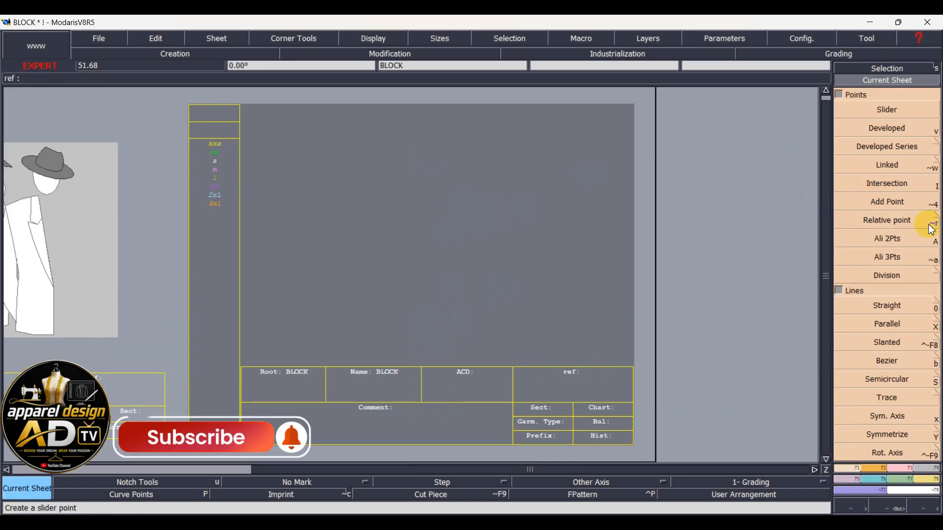
{"action": "left_click", "coordinate": [878, 220]}
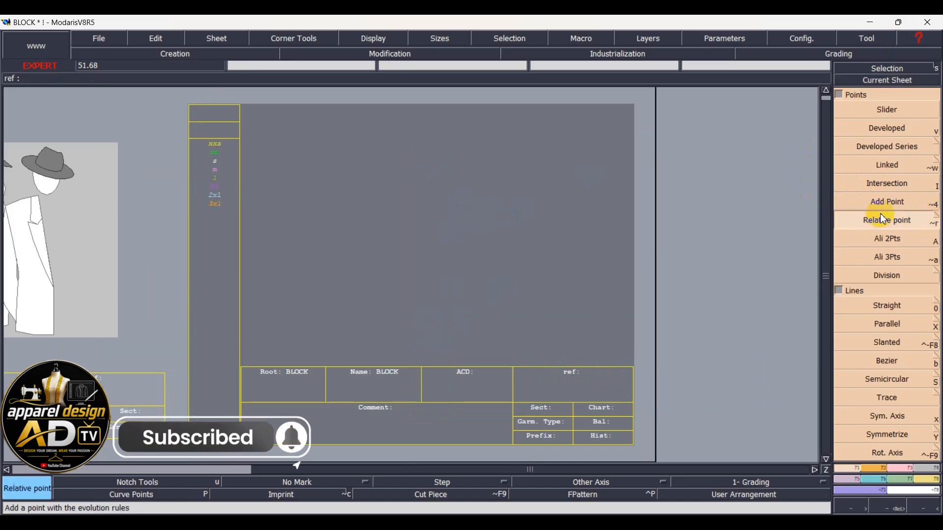
{"action": "left_click", "coordinate": [256, 241]}
{"action": "left_click", "coordinate": [283, 226]}
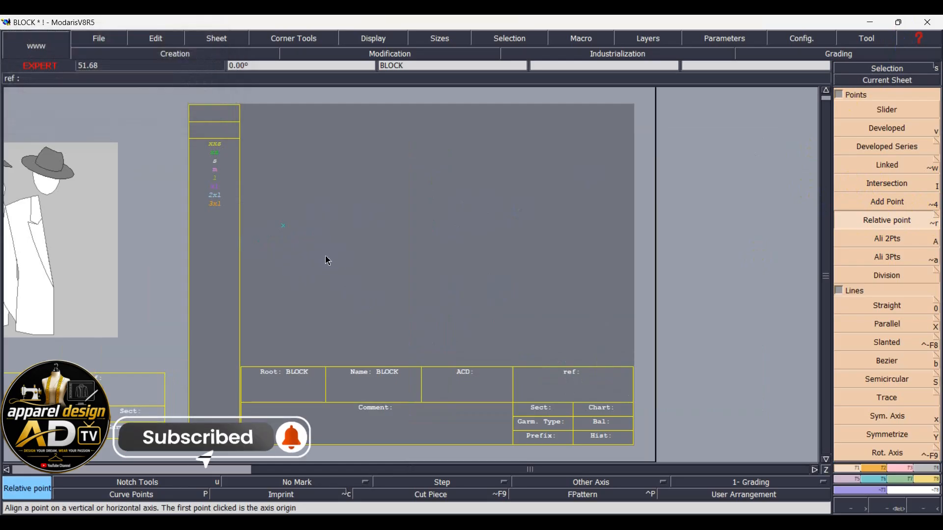
Add a second relative point from the starting point at dx 72 cm and dy 0, and recentre the sheet.
{"action": "left_click", "coordinate": [284, 228]}
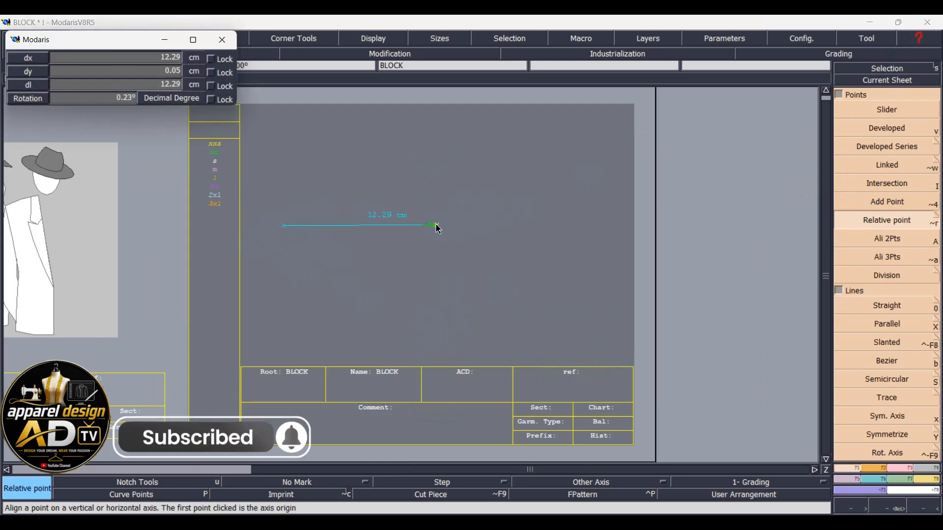
{"action": "type", "text": "72"}
{"action": "key", "text": "Tab"}
{"action": "type", "text": "0"}
{"action": "key", "text": "Return"}
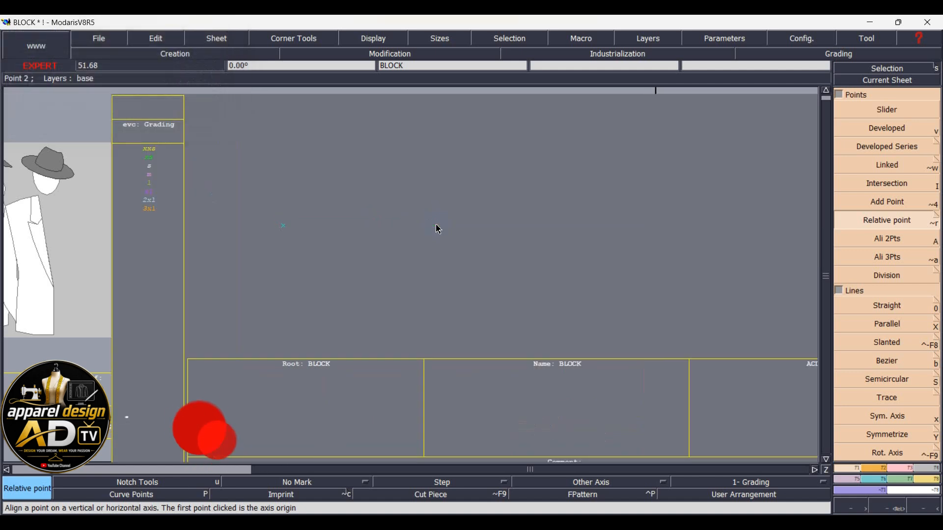
{"action": "key", "text": "i"}
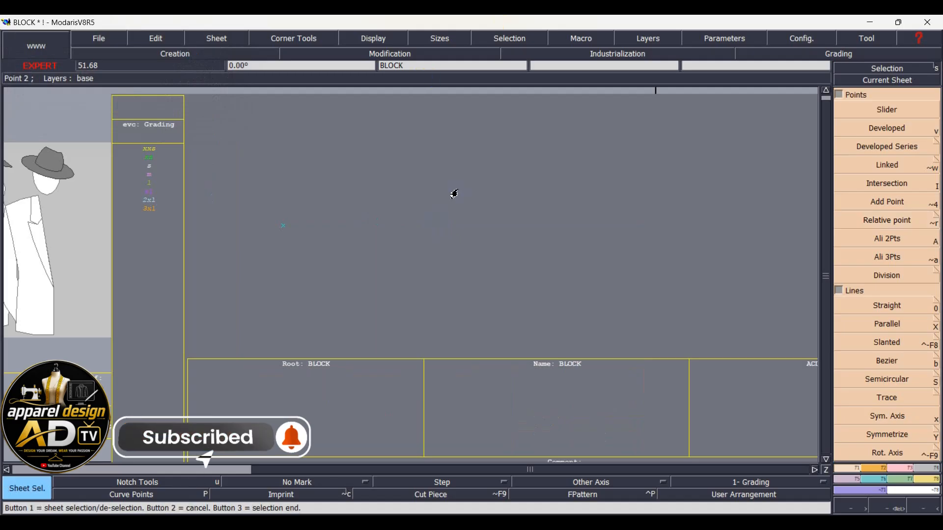
{"action": "key", "text": "Home"}
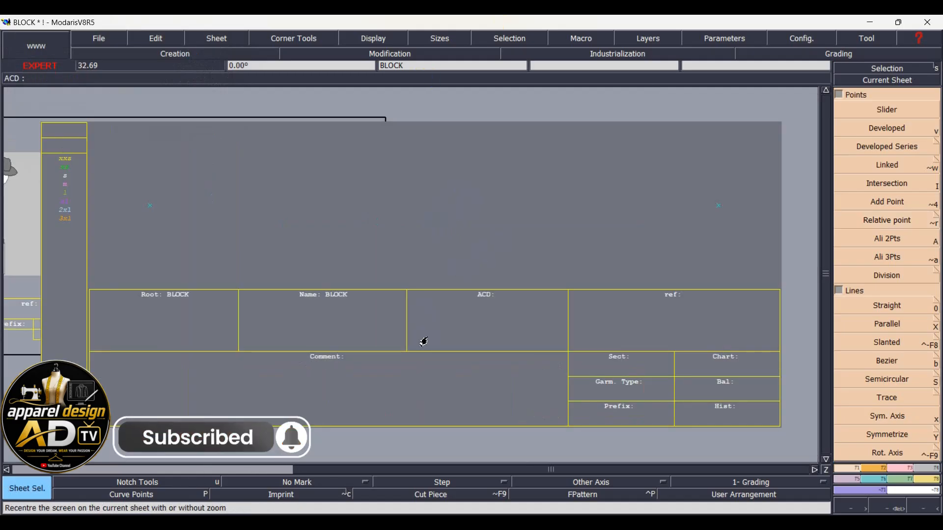
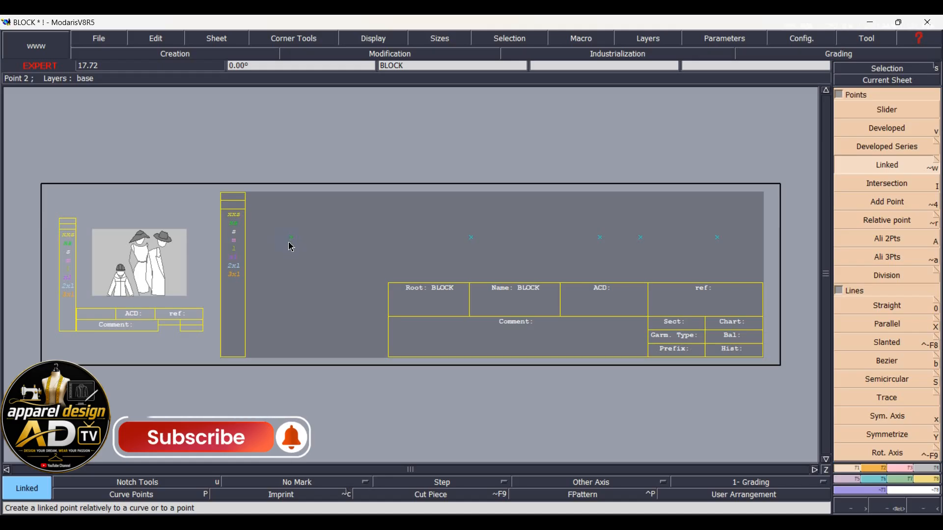
Draw a straight vertical line from the leftmost point, with dx 0 and dy 30 cm.
{"action": "key", "text": "0"}
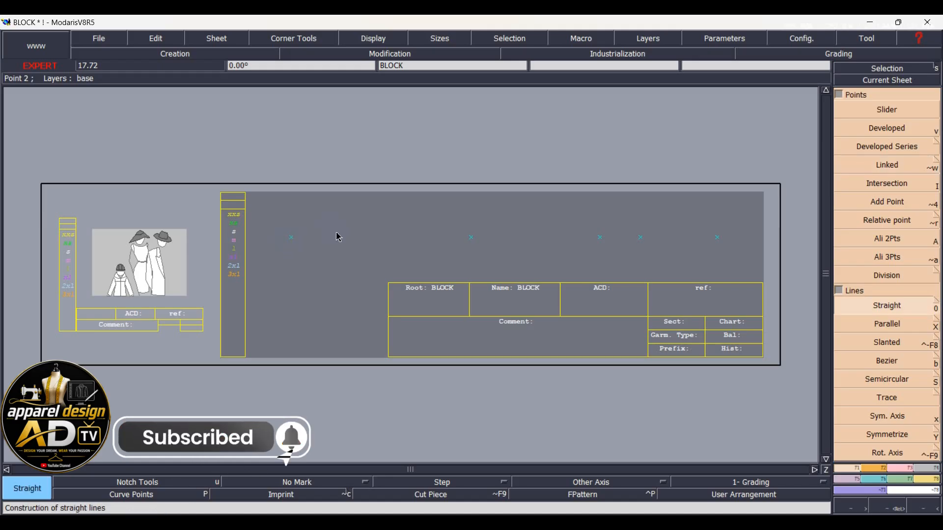
{"action": "left_click", "coordinate": [292, 238]}
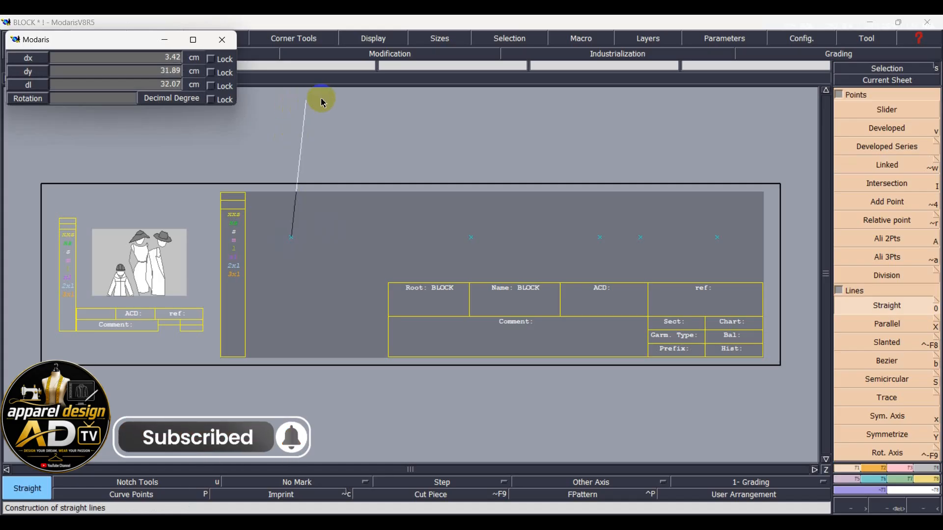
{"action": "type", "text": "0"}
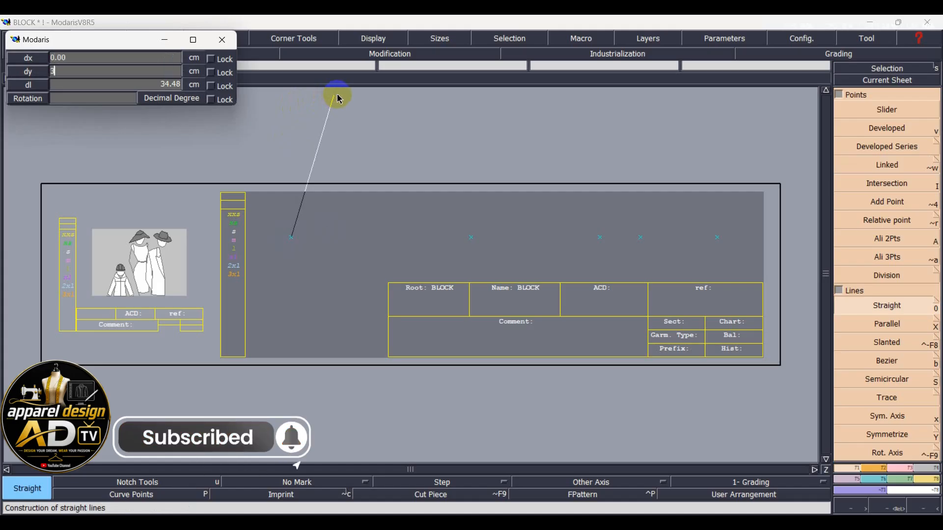
{"action": "type", "text": "30"}
{"action": "key", "text": "Return"}
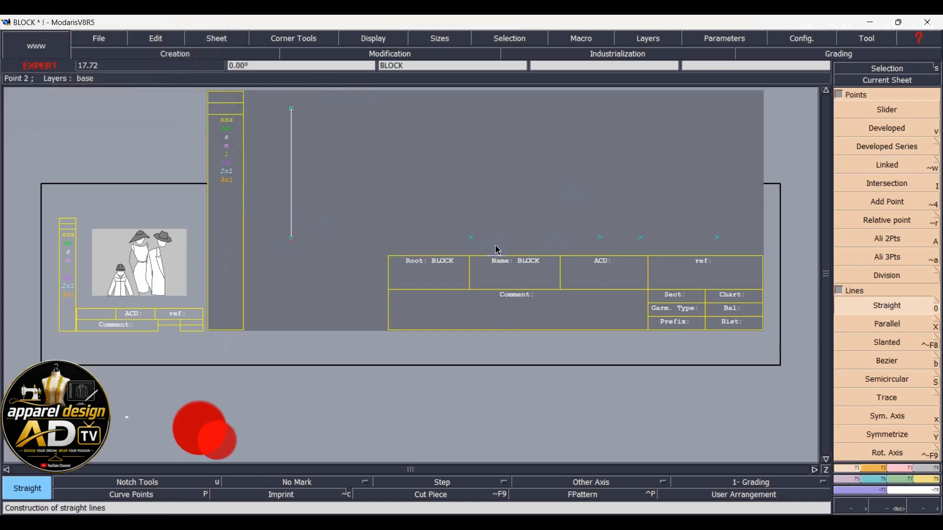
Draw matching vertical straight lines, dx 0 and dy 30 cm, from each of the other four points.
{"action": "left_click", "coordinate": [471, 238]}
{"action": "key", "text": "Return"}
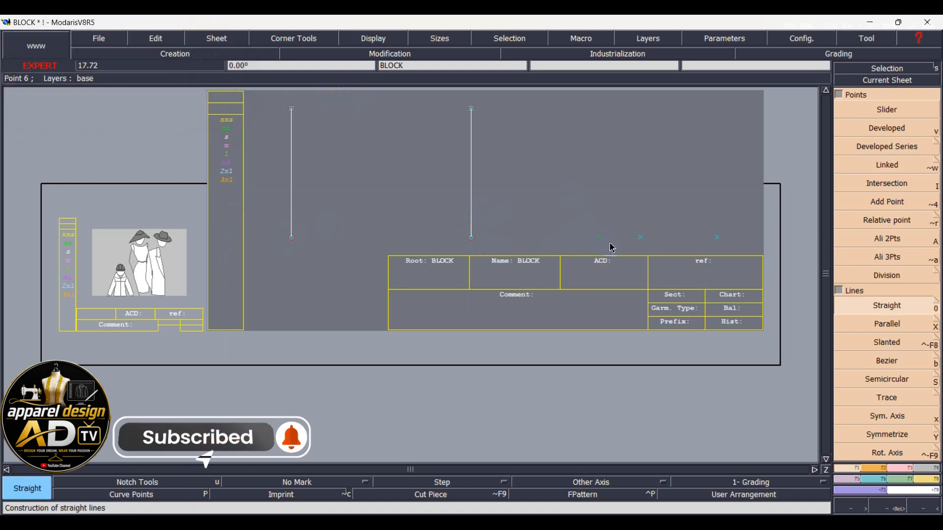
{"action": "left_click", "coordinate": [601, 238]}
{"action": "key", "text": "Return"}
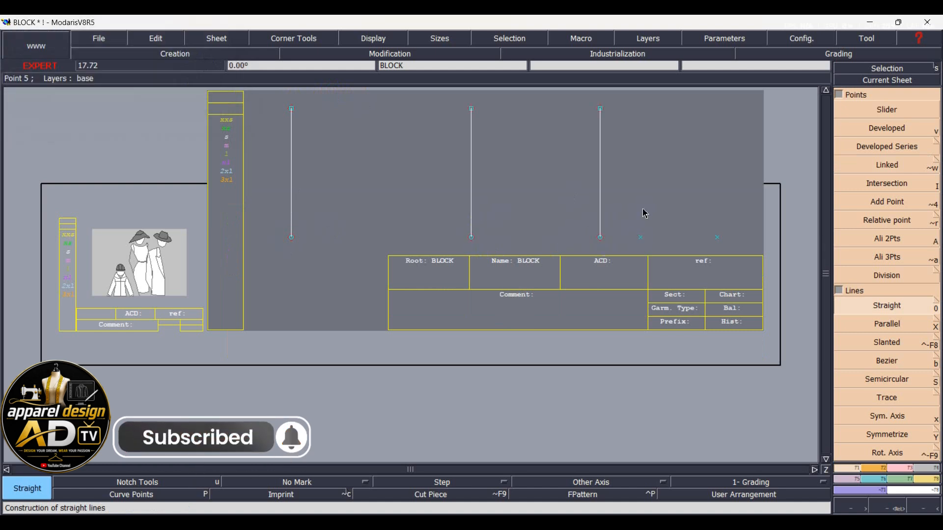
{"action": "left_click", "coordinate": [640, 237]}
{"action": "key", "text": "Return"}
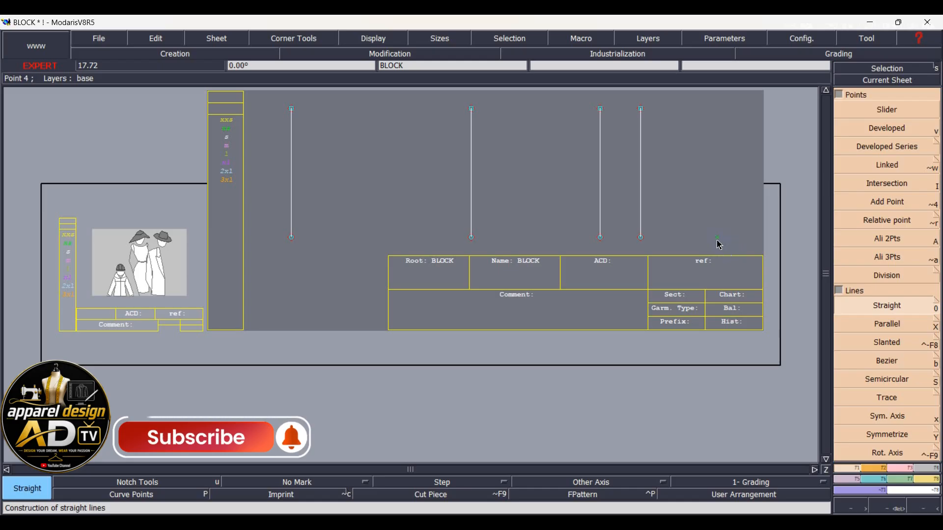
{"action": "left_click", "coordinate": [718, 237]}
{"action": "key", "text": "Return"}
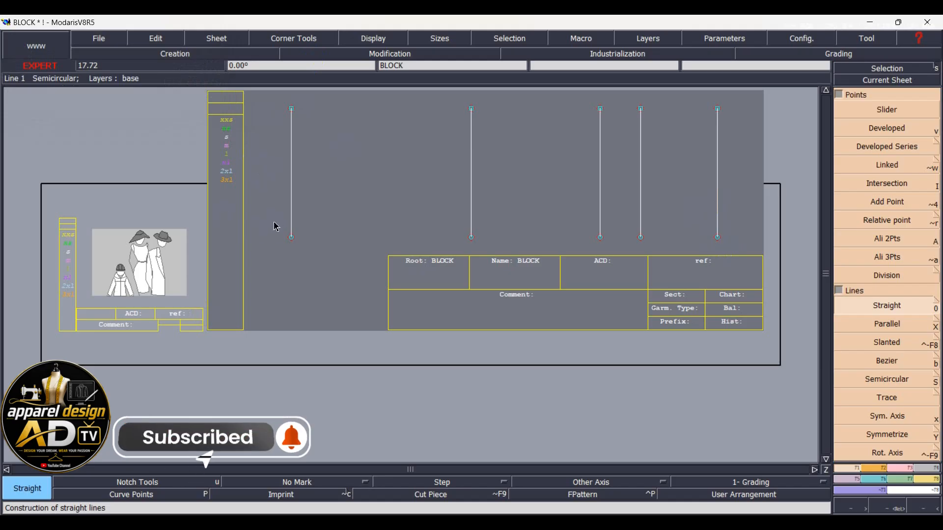
Draw a horizontal Bezier baseline through the lower ends of all five vertical lines, from leftmost to rightmost.
{"action": "key", "text": "b"}
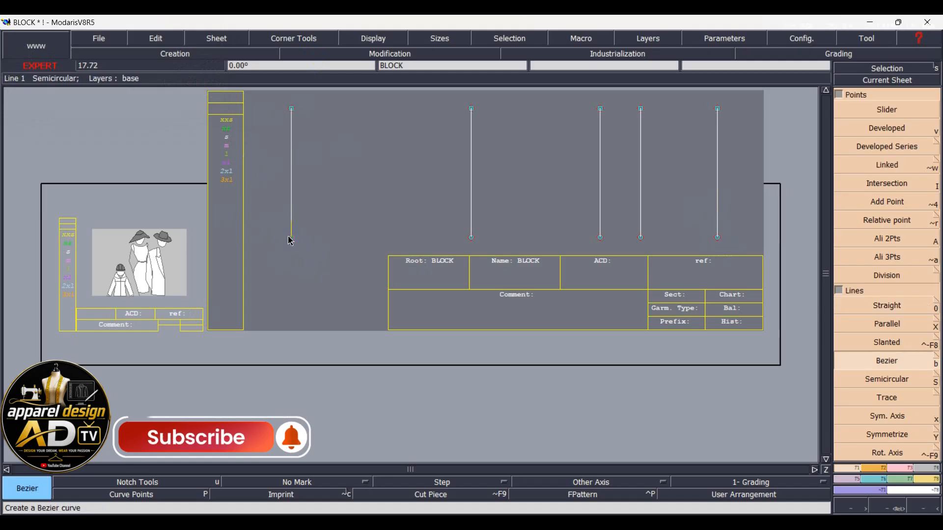
{"action": "left_click", "coordinate": [292, 239]}
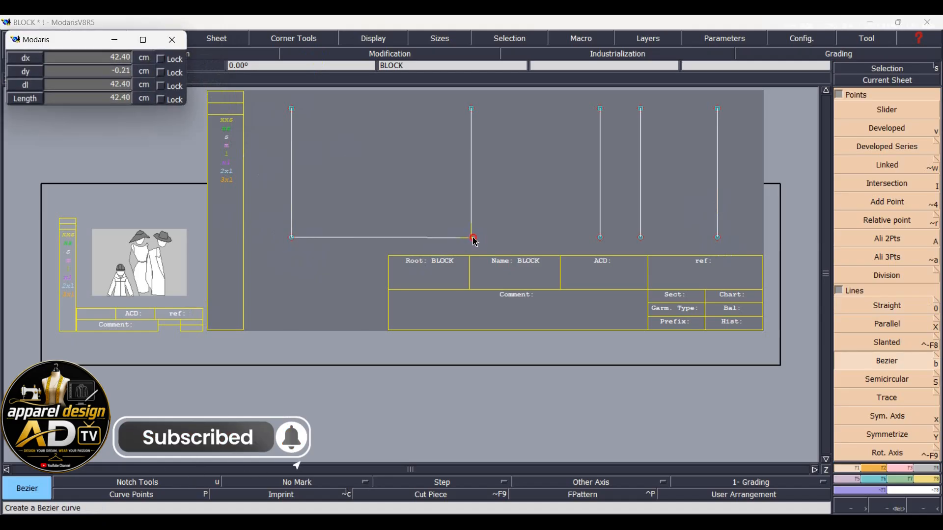
{"action": "left_click", "coordinate": [473, 239]}
{"action": "left_click", "coordinate": [600, 239]}
{"action": "left_click", "coordinate": [640, 239]}
{"action": "left_click", "coordinate": [717, 238]}
{"action": "left_click", "coordinate": [362, 343]}
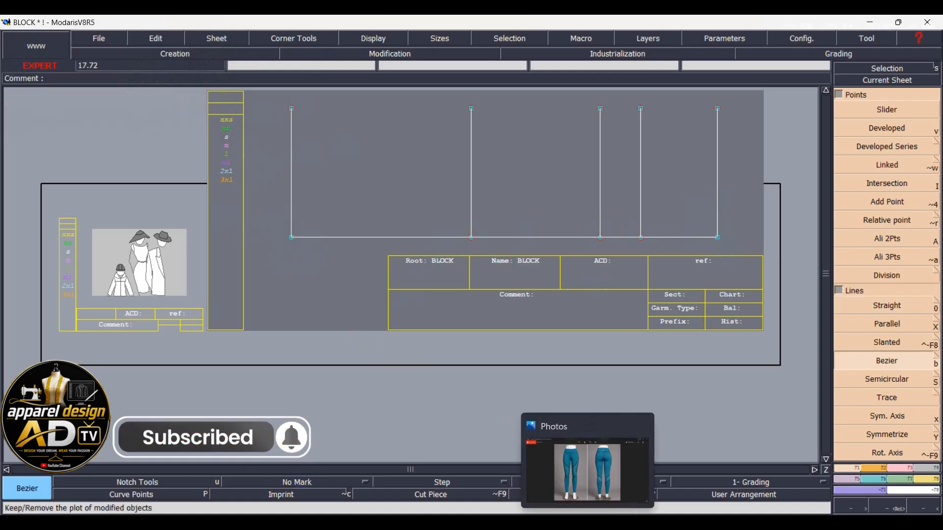
Check the size S widths in the M Chart PDF, and place a developed point 10 cm up the leftmost hem line from the baseline.
{"action": "mouse_move", "coordinate": [452, 523]}
{"action": "left_click", "coordinate": [513, 469]}
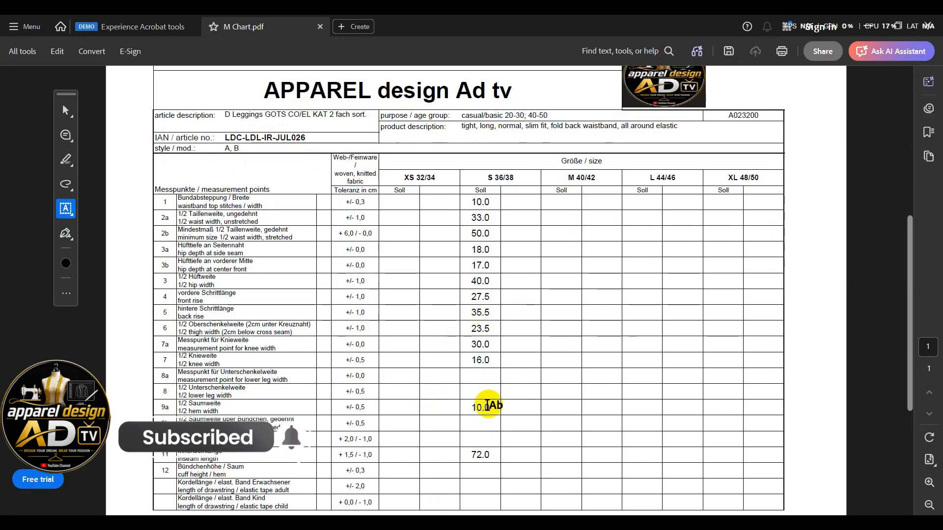
{"action": "left_click", "coordinate": [199, 431]}
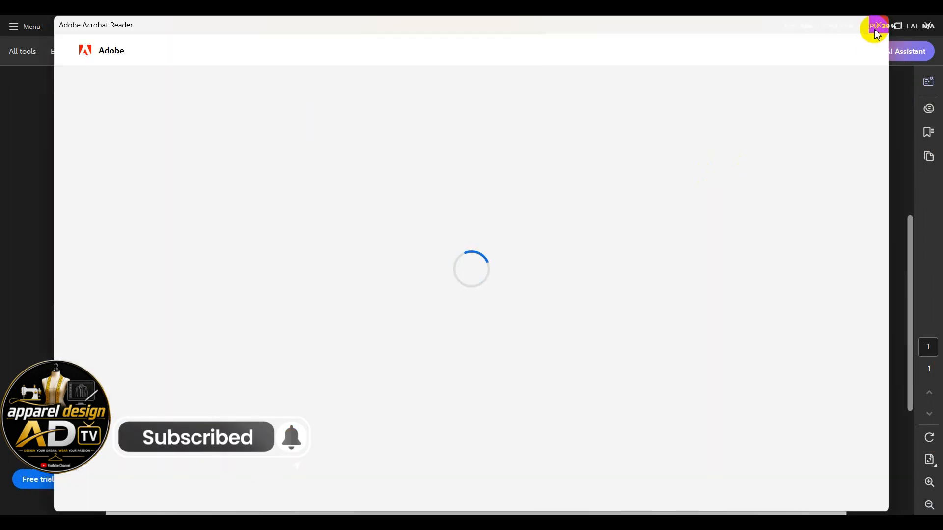
{"action": "left_click", "coordinate": [876, 34]}
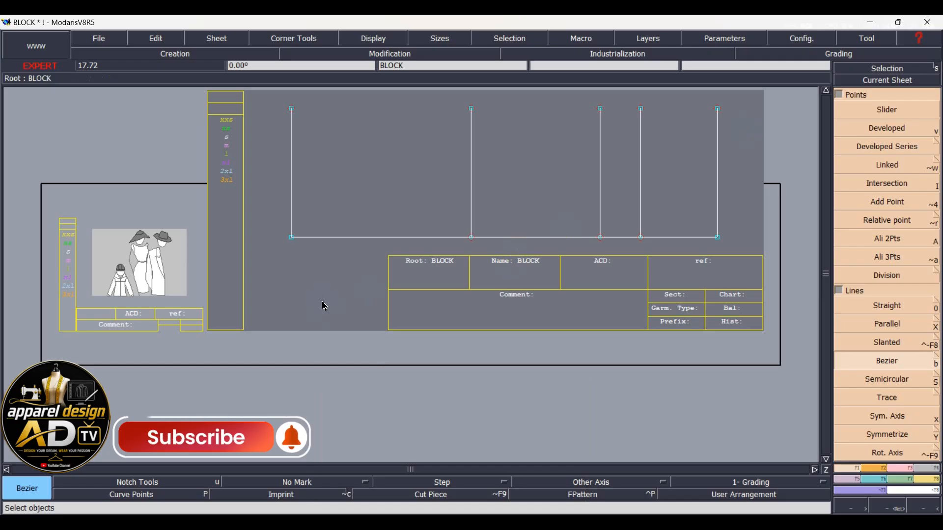
{"action": "key", "text": "v"}
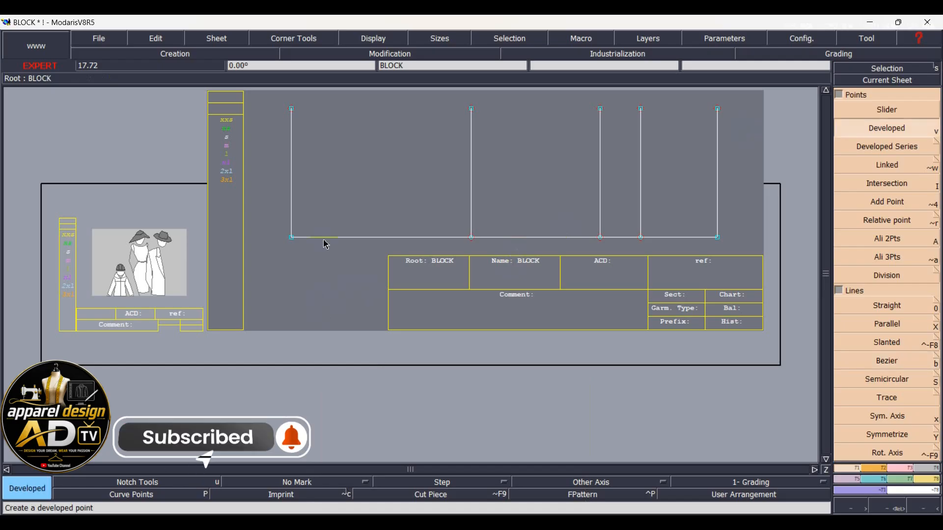
{"action": "left_click", "coordinate": [293, 238]}
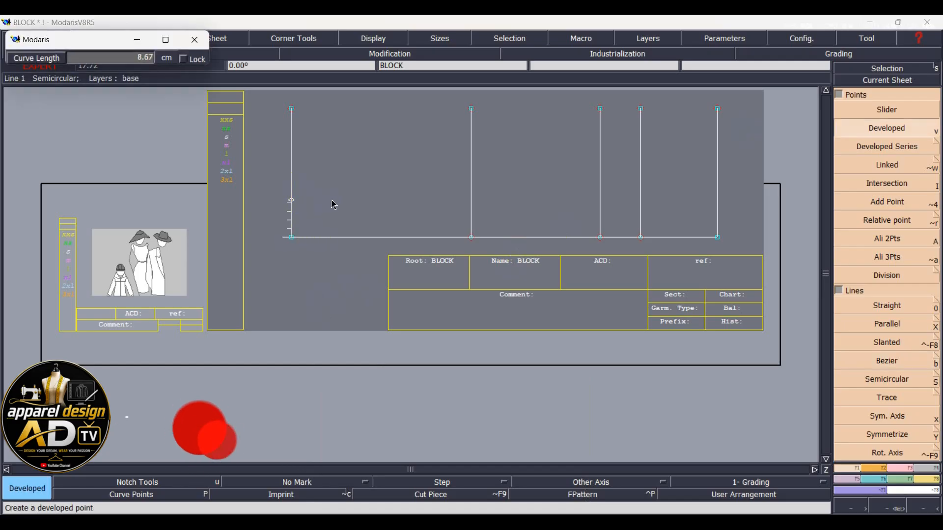
{"action": "key", "text": "Down"}
{"action": "type", "text": "10"}
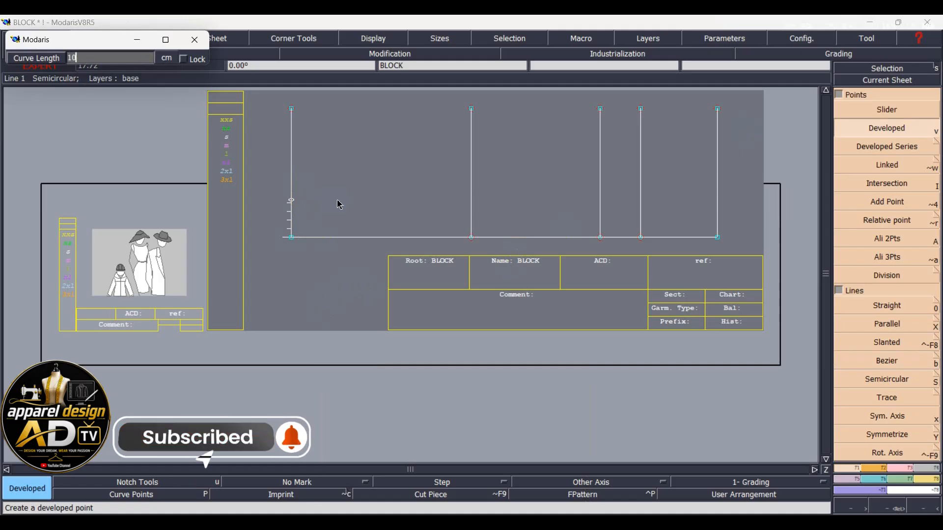
{"action": "key", "text": "Return"}
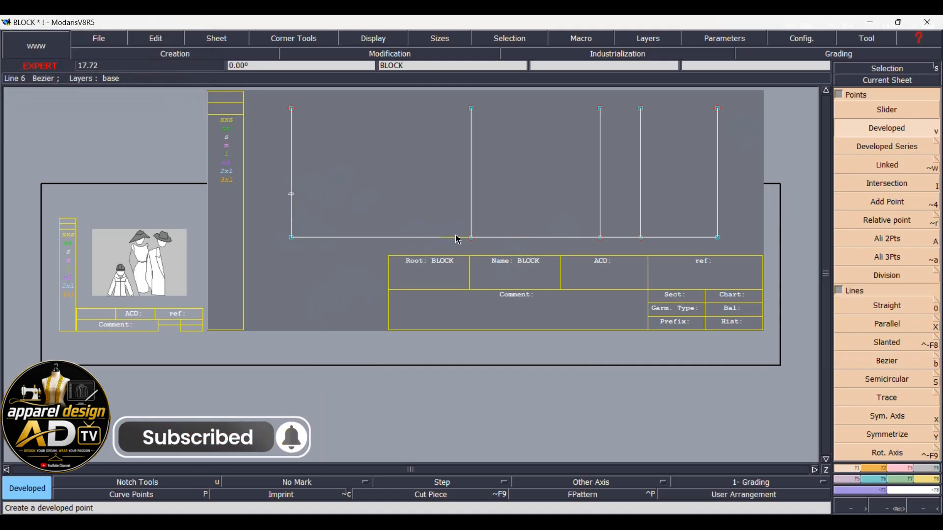
Place a developed point 16 cm up the second vertical line, the knee line, from the baseline.
{"action": "left_click", "coordinate": [472, 238]}
{"action": "key", "text": "Down"}
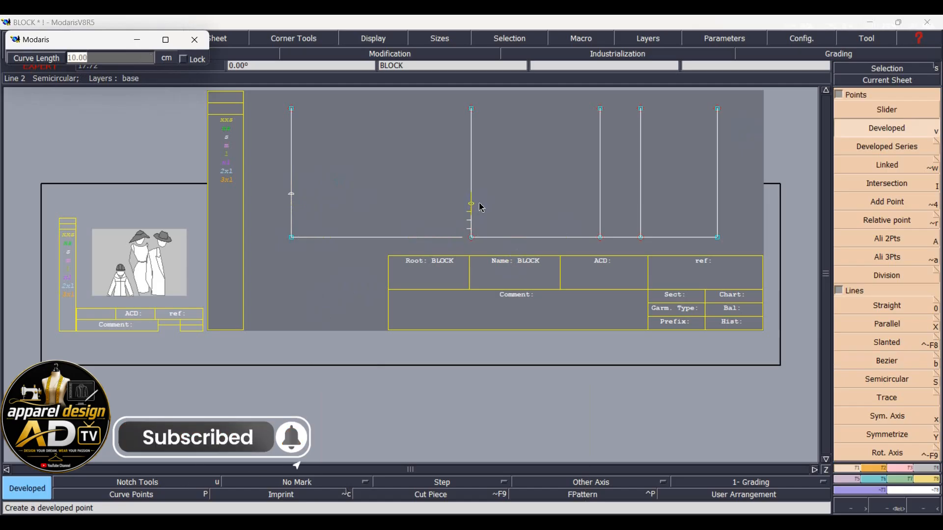
{"action": "type", "text": "16"}
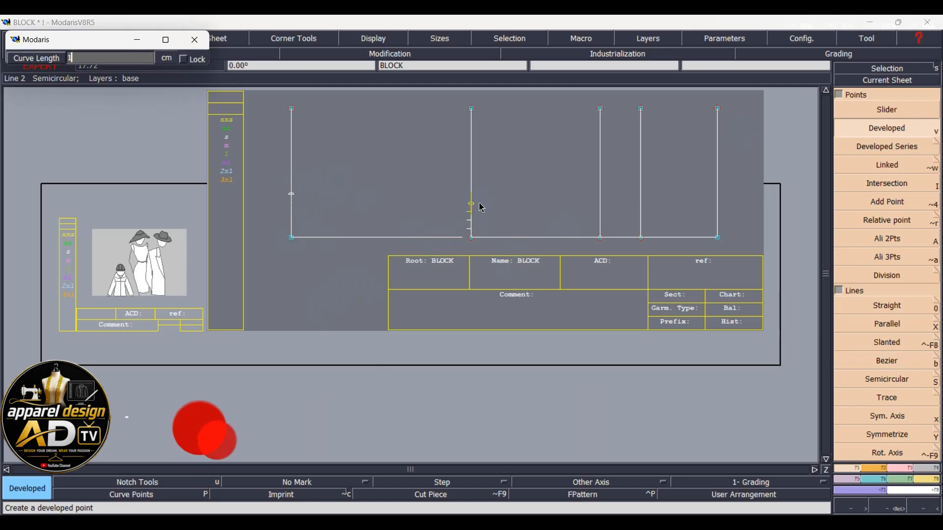
{"action": "key", "text": "Return"}
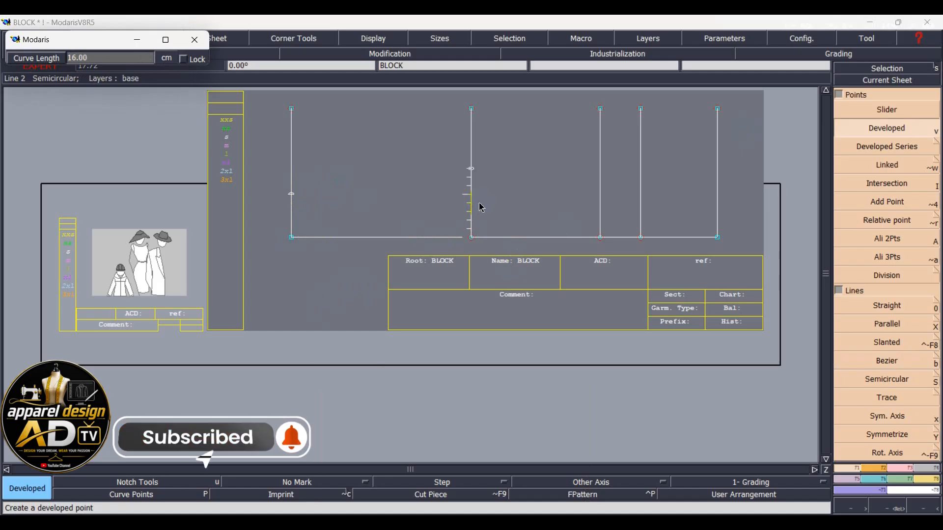
{"action": "left_click", "coordinate": [489, 224]}
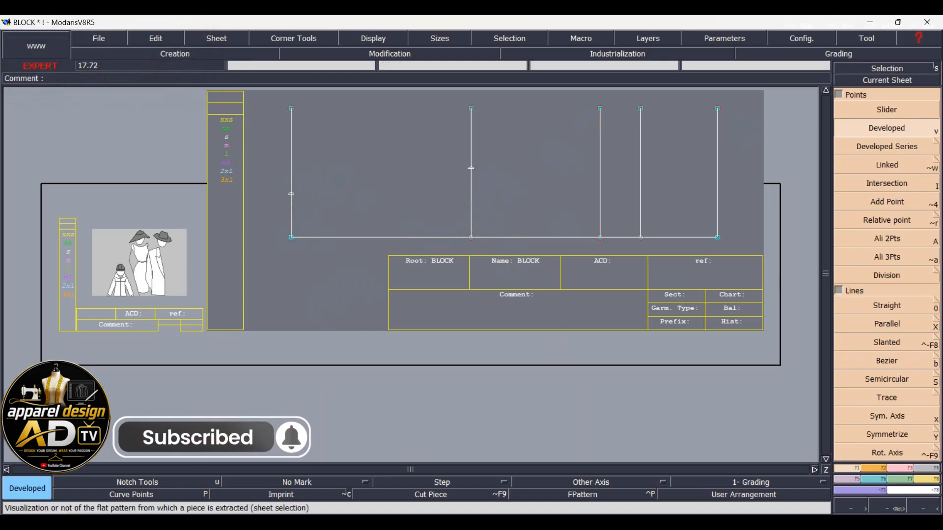
Consult the measurement chart for the thigh width, and place a developed point 24 cm up the third vertical line from the baseline.
{"action": "key", "text": "alt+Tab"}
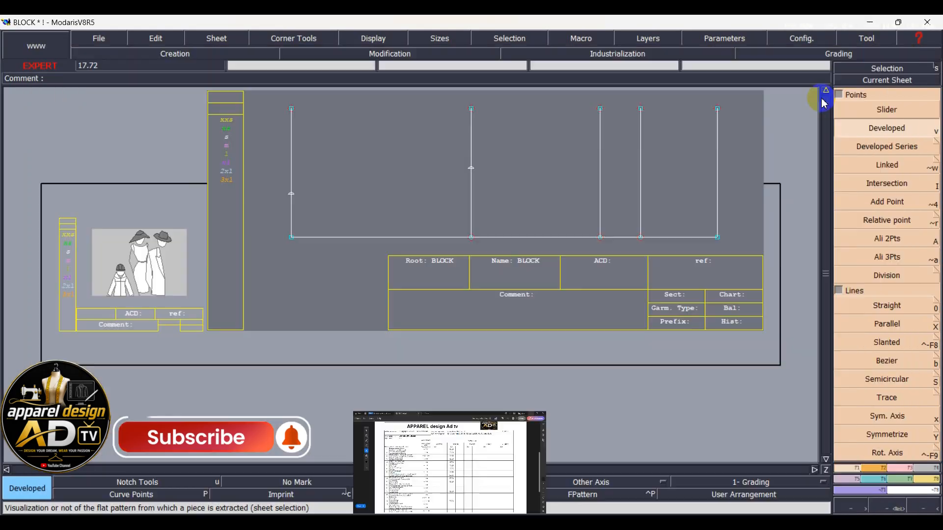
{"action": "left_click", "coordinate": [868, 27]}
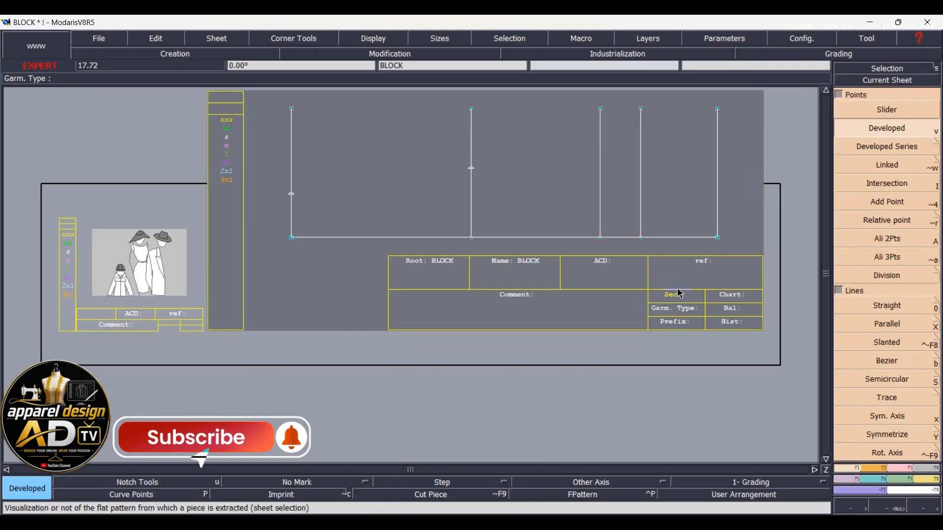
{"action": "key", "text": "s"}
{"action": "left_click", "coordinate": [600, 238]}
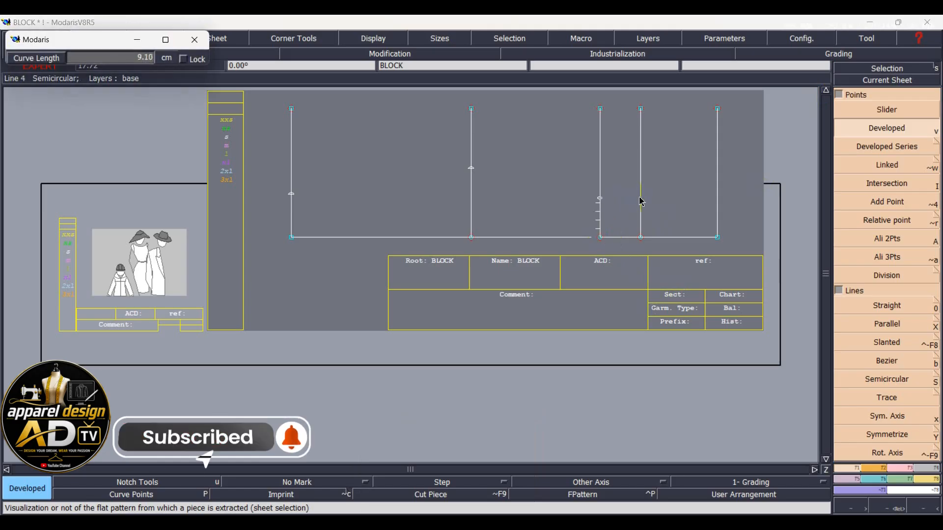
{"action": "key", "text": "Down"}
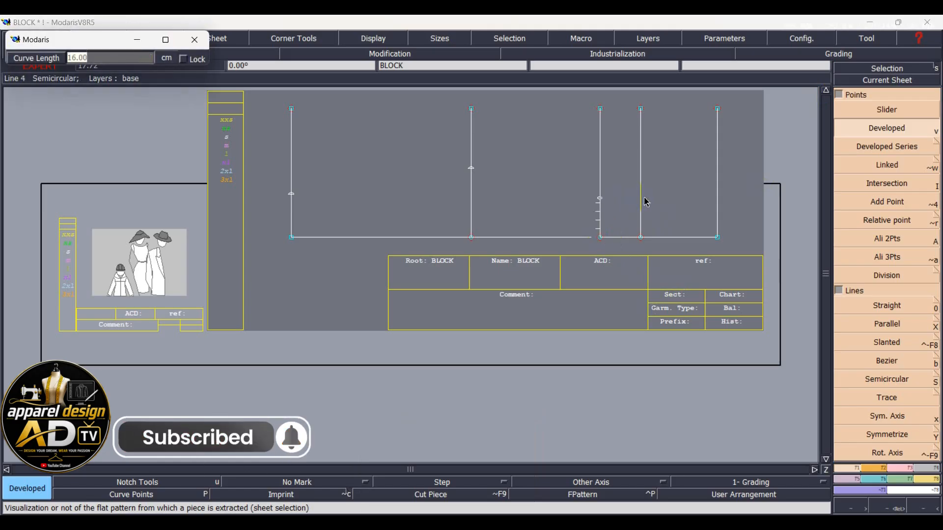
{"action": "type", "text": "234"}
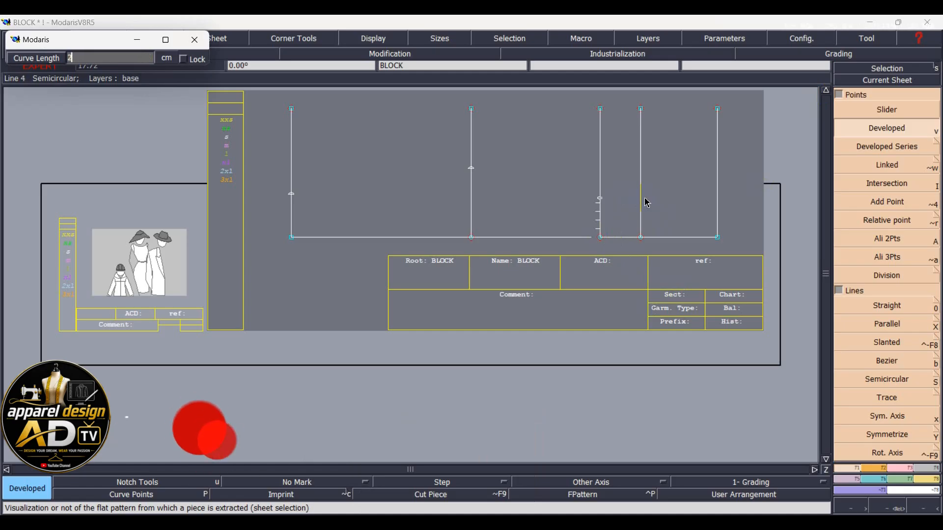
{"action": "key", "text": "Return"}
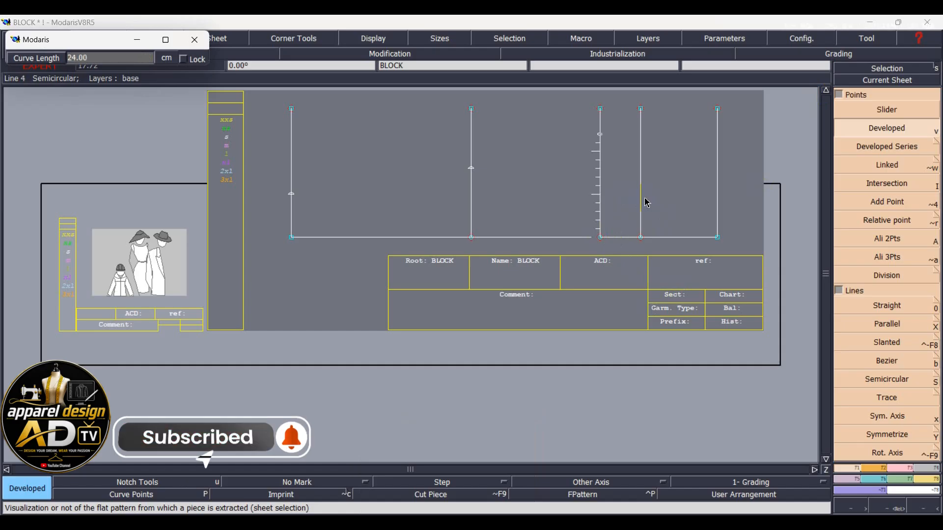
{"action": "left_click", "coordinate": [558, 191]}
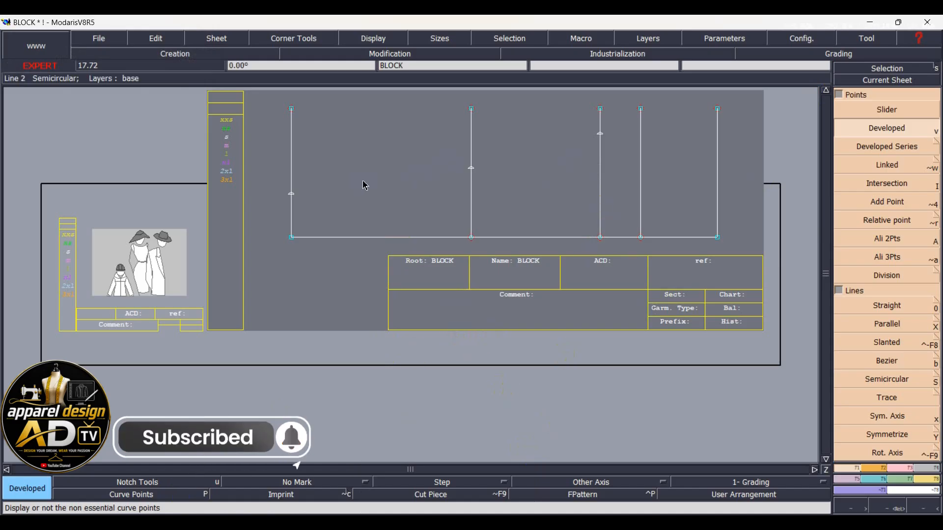
Place a developed point 1.5 cm above the 10 cm mark on the leftmost hem line.
{"action": "left_click", "coordinate": [611, 165]}
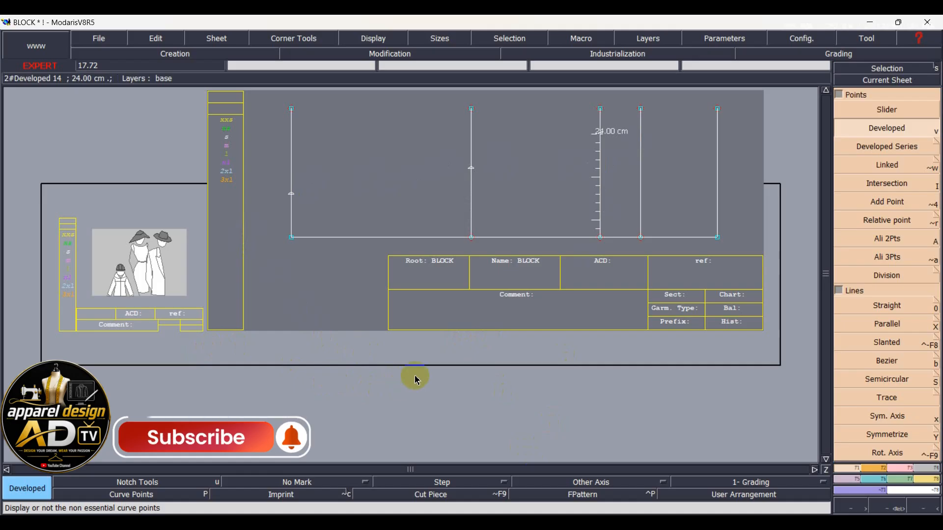
{"action": "left_click", "coordinate": [265, 354]}
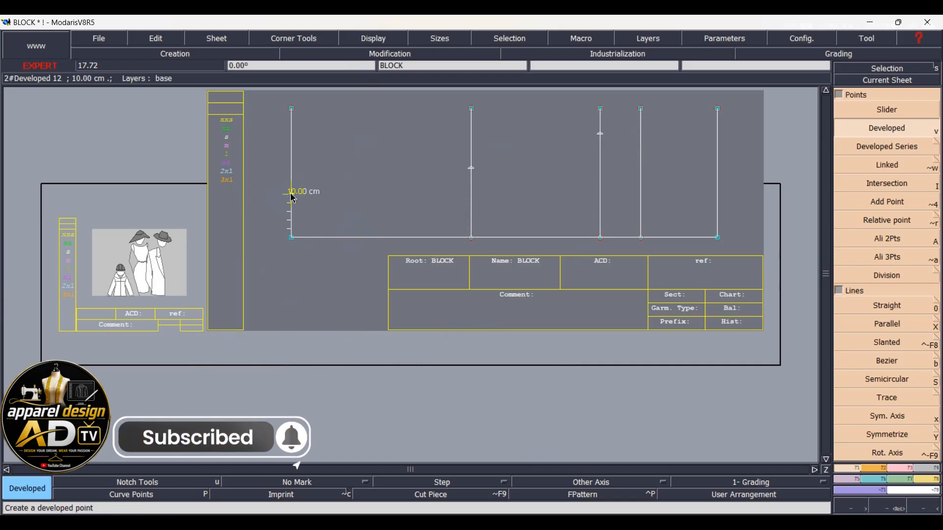
{"action": "left_click", "coordinate": [301, 184]}
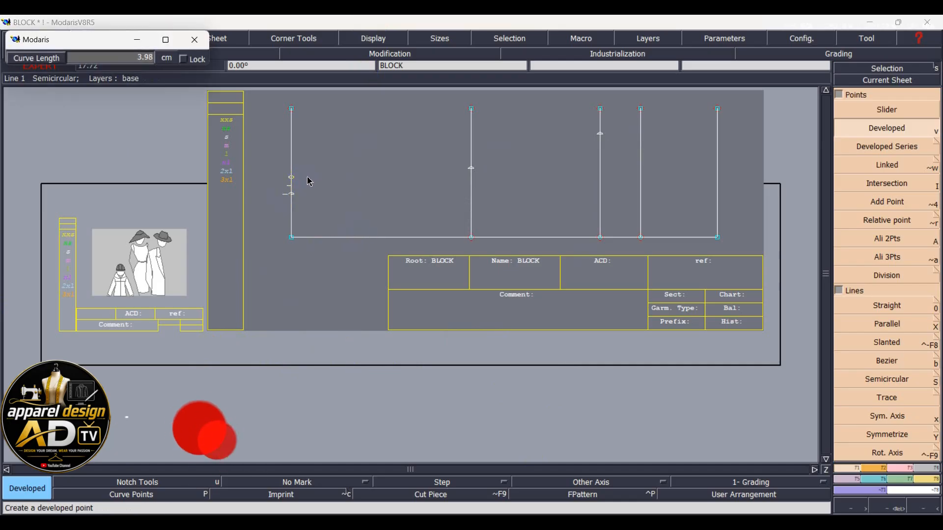
{"action": "type", "text": "1.5"}
{"action": "key", "text": "Return"}
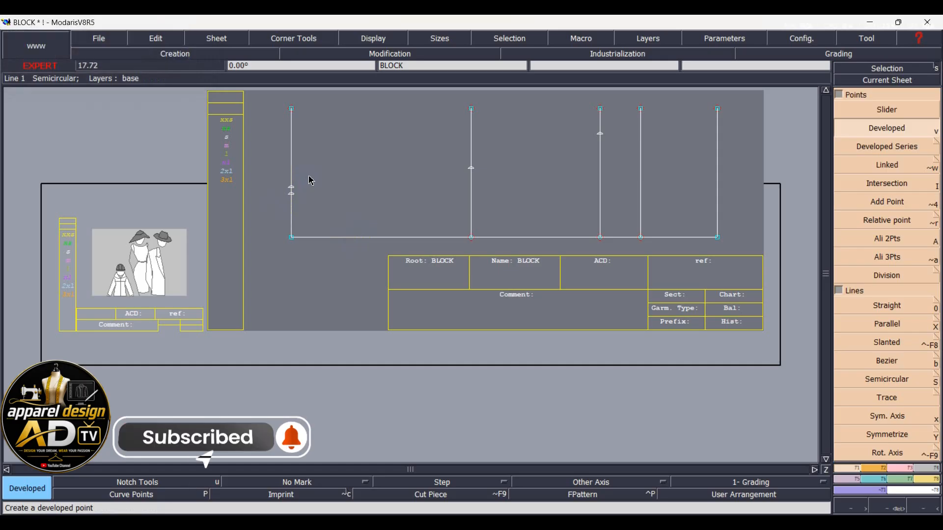
Place developed points 1.5 cm above and below the 16 cm knee mark, and one 1.5 cm below the hem line's 10 cm mark.
{"action": "left_click", "coordinate": [471, 175]}
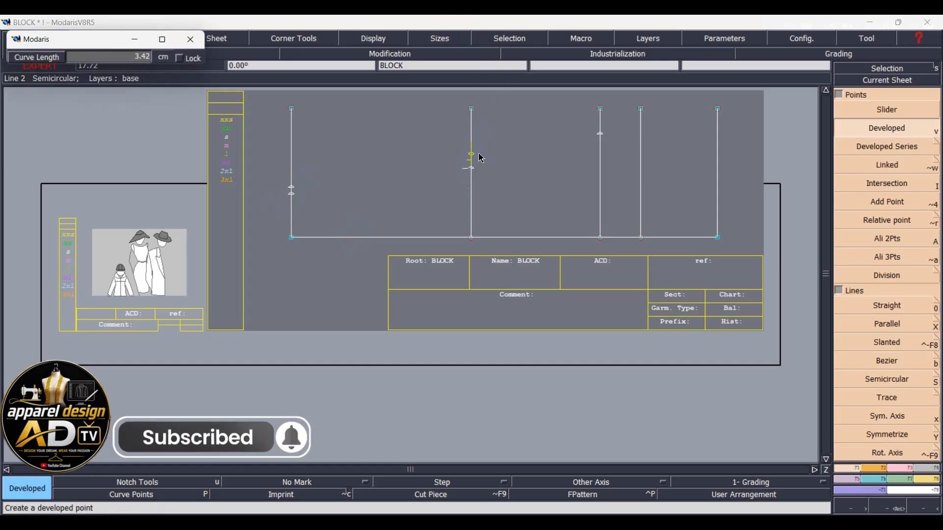
{"action": "key", "text": "Return"}
{"action": "left_click", "coordinate": [472, 177]}
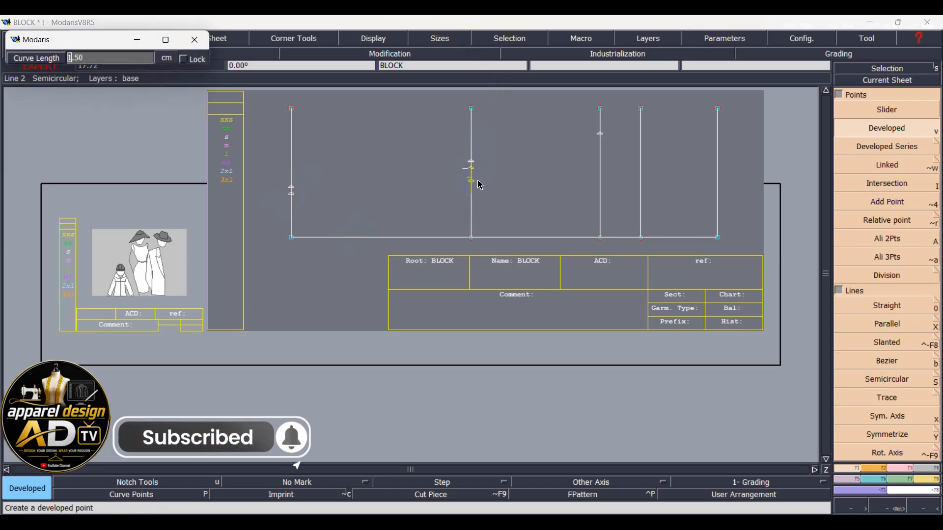
{"action": "key", "text": "Return"}
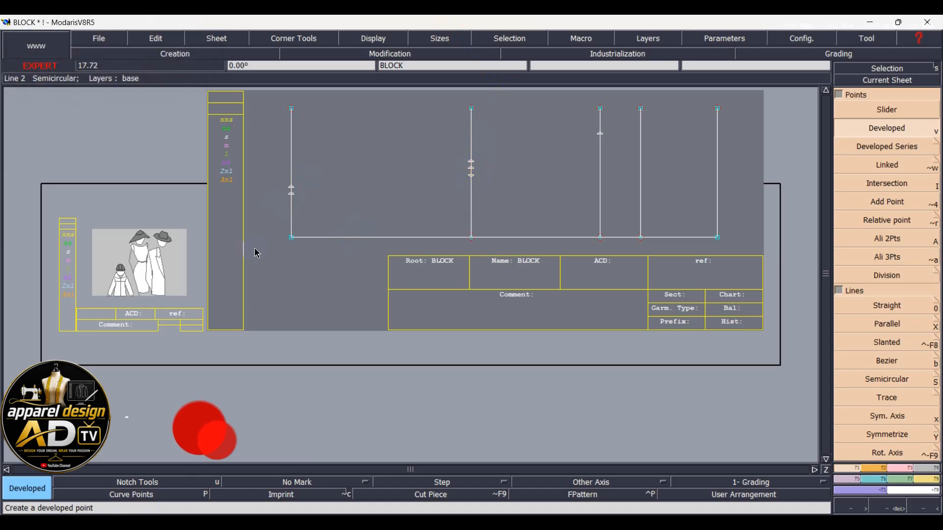
{"action": "left_click", "coordinate": [292, 202]}
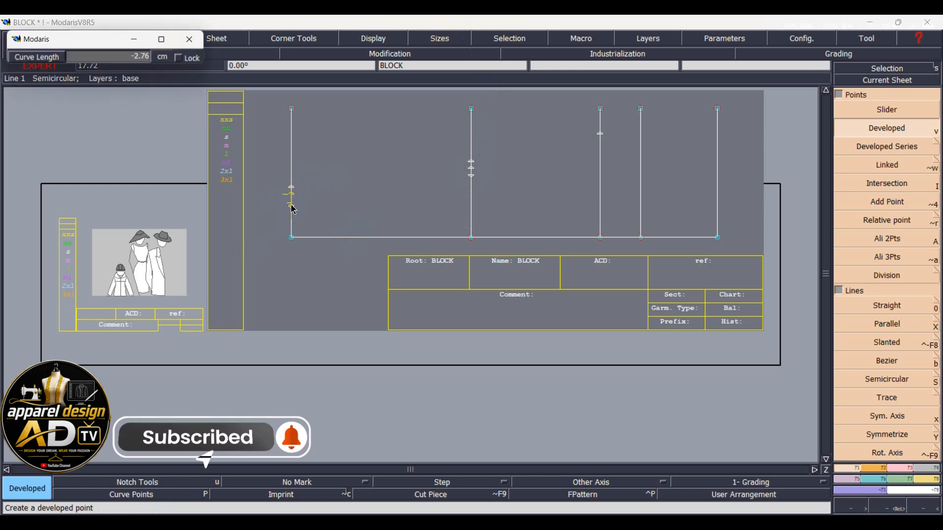
{"action": "key", "text": "Return"}
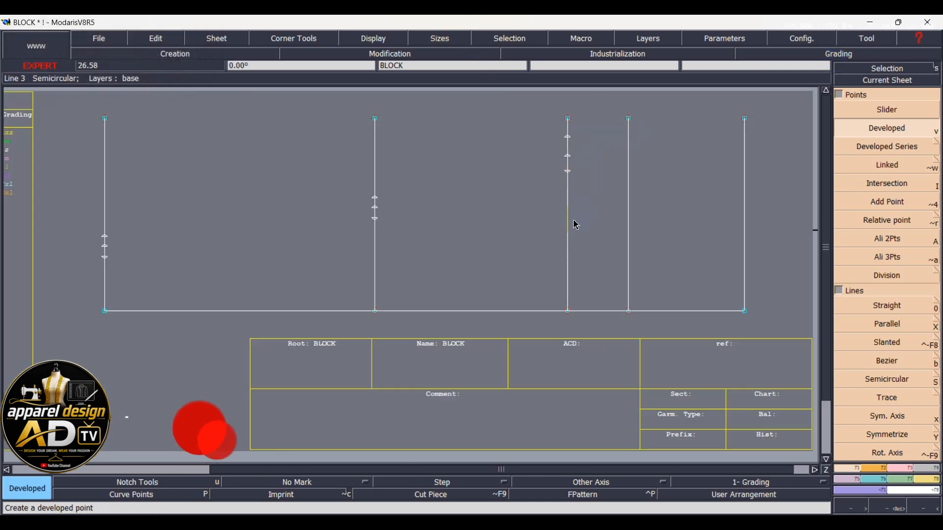
Undo the two offset points on the thigh line and place developed points 2 cm above and below its 24 cm mark instead.
{"action": "key", "text": "ctrl+z"}
{"action": "key", "text": "ctrl+z"}
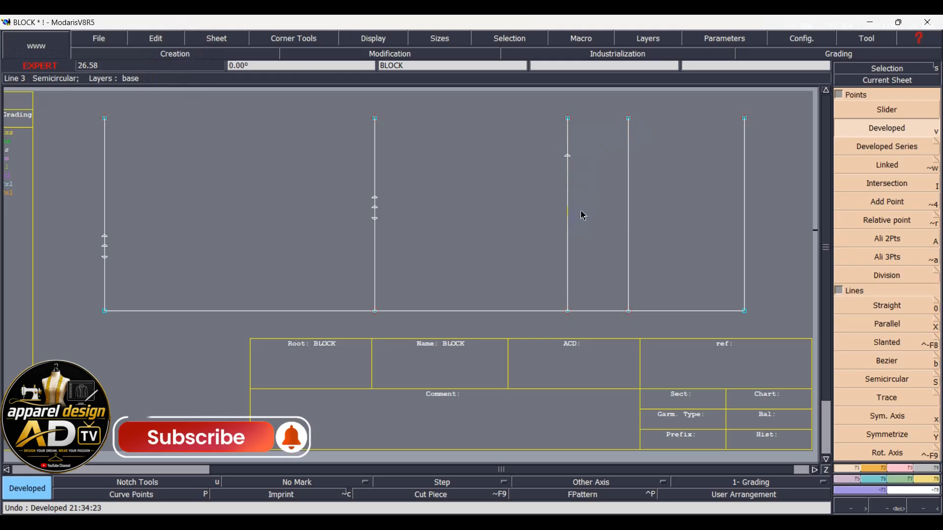
{"action": "left_click", "coordinate": [571, 151]}
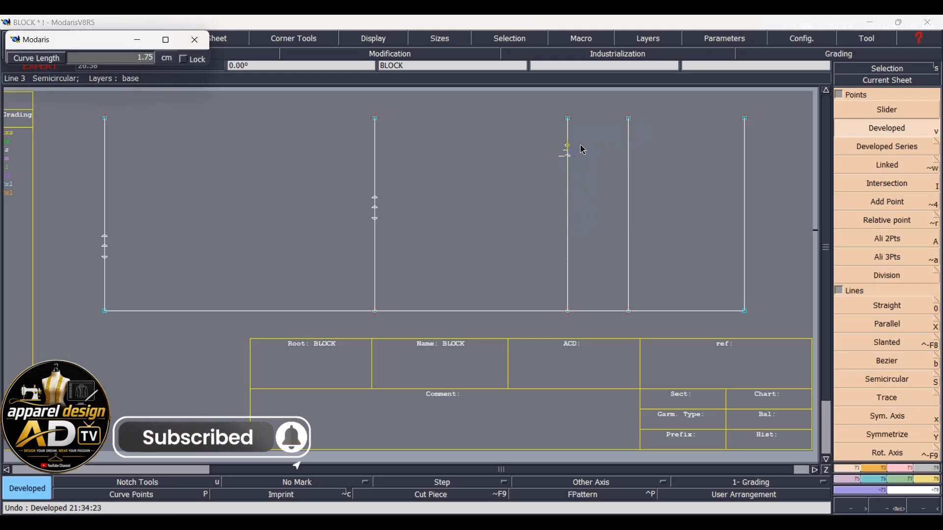
{"action": "type", "text": "20"}
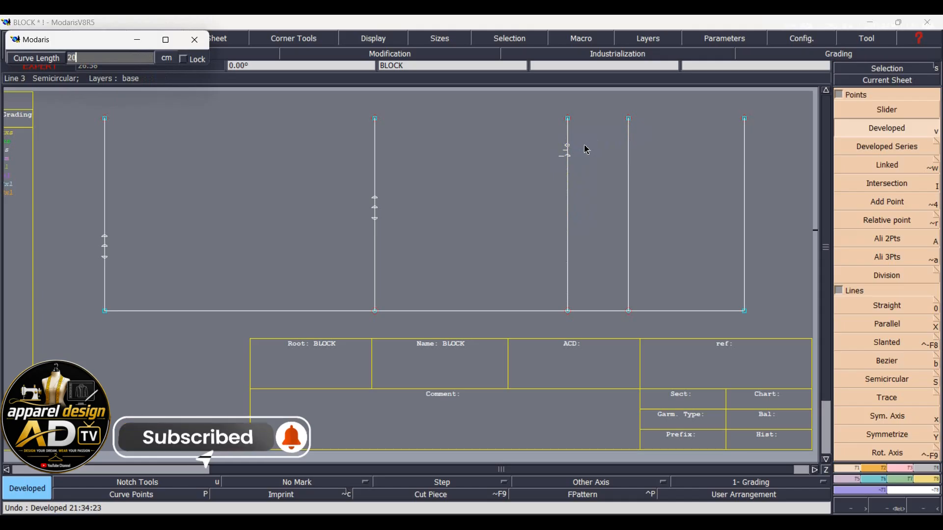
{"action": "type", "text": "4"}
{"action": "key", "text": "Return"}
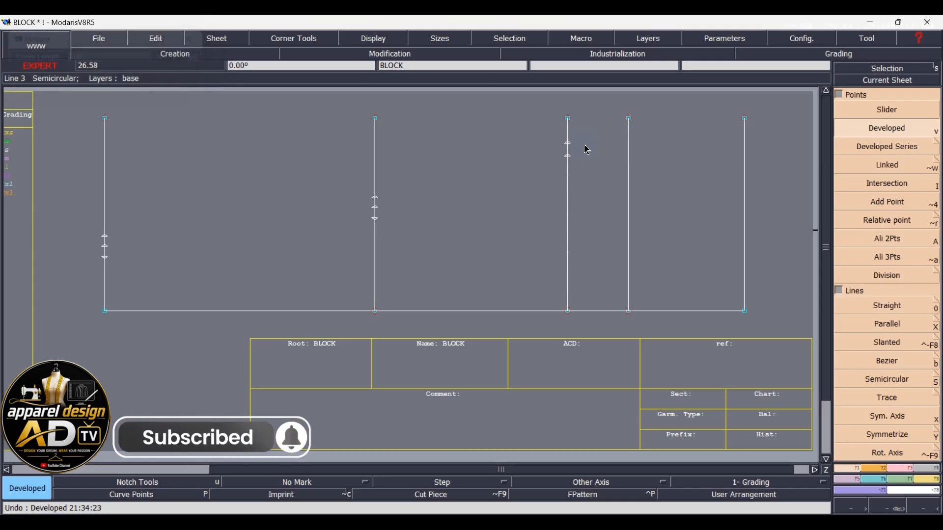
{"action": "left_click", "coordinate": [573, 173]}
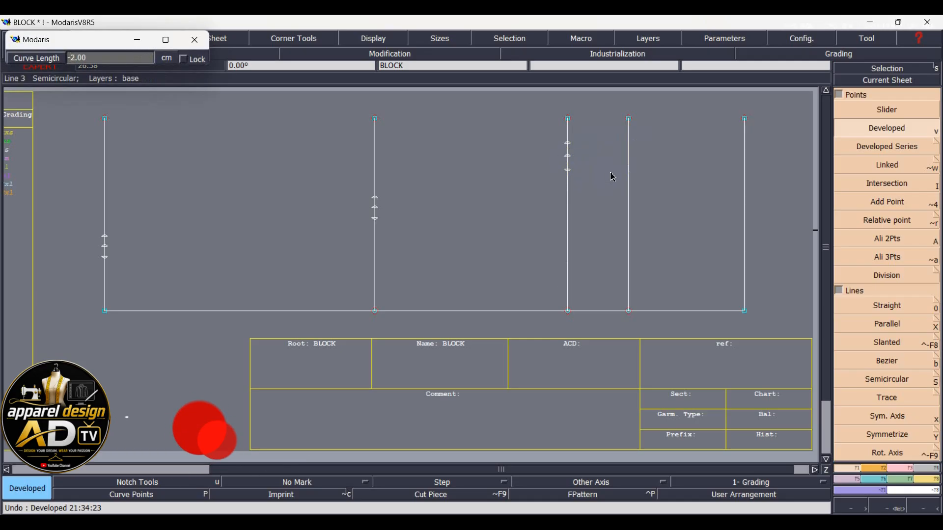
{"action": "key", "text": "Return"}
Check the size S hip width in the M Chart PDF, and place a developed point 19 cm up the fourth vertical line from the baseline.
{"action": "left_click", "coordinate": [167, 485]}
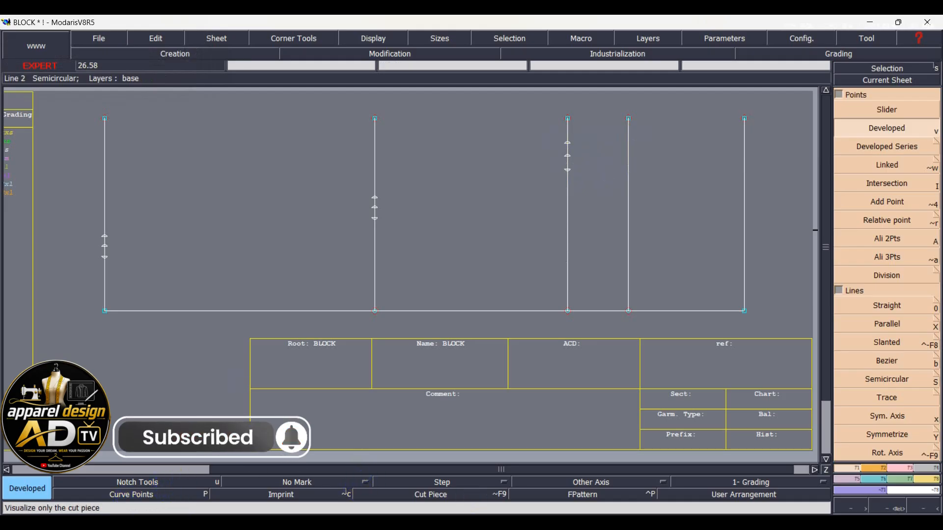
{"action": "left_click", "coordinate": [477, 500]}
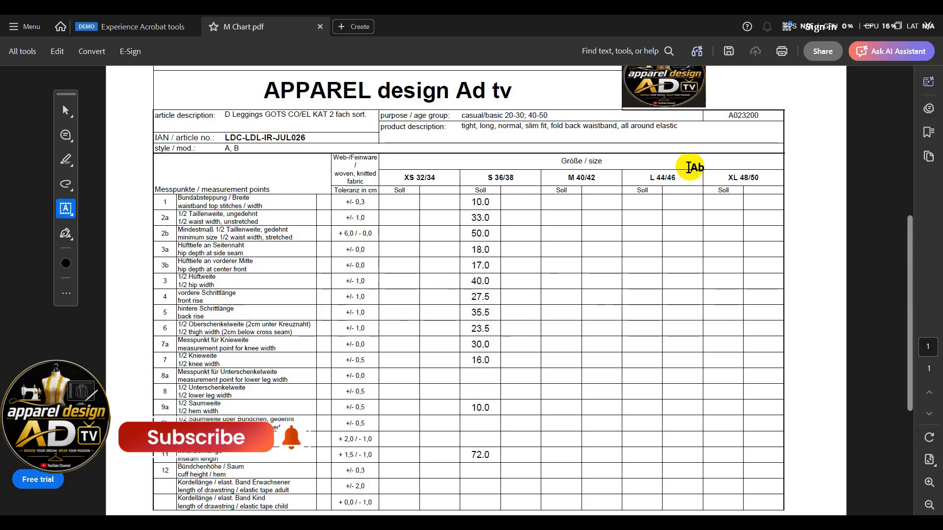
{"action": "left_click", "coordinate": [871, 26]}
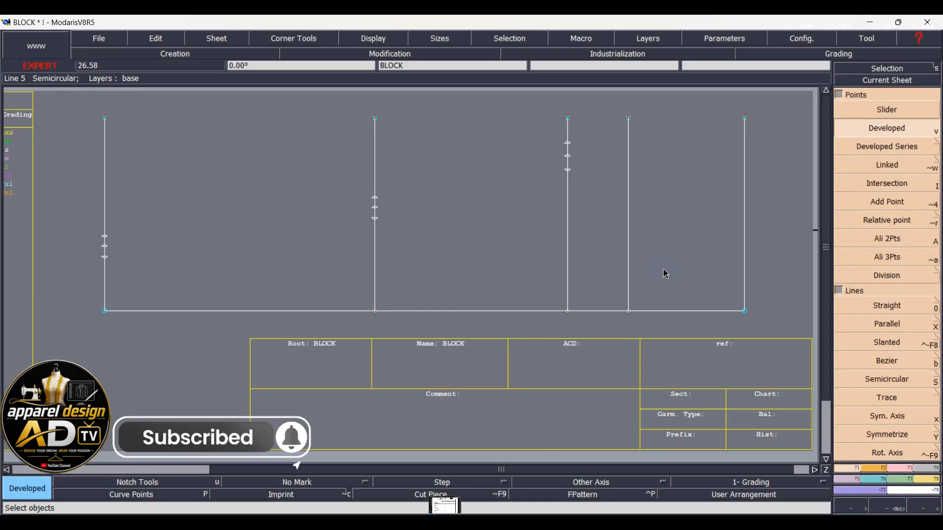
{"action": "left_click", "coordinate": [622, 247]}
{"action": "type", "text": "19.00"}
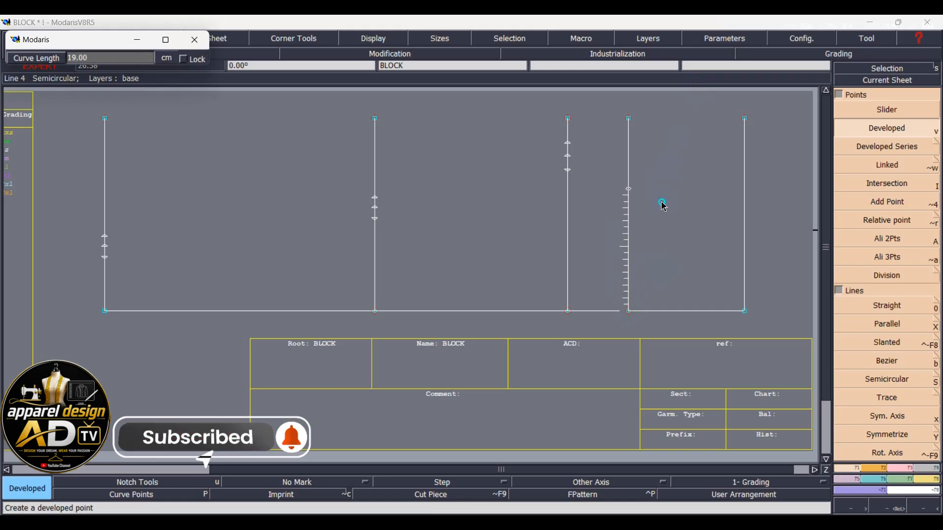
{"action": "key", "text": "Return"}
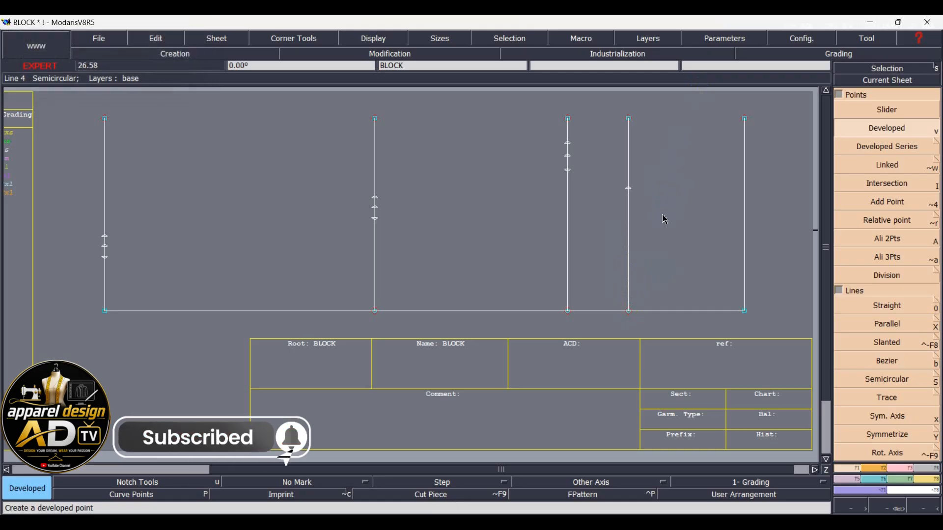
{"action": "left_click", "coordinate": [630, 178]}
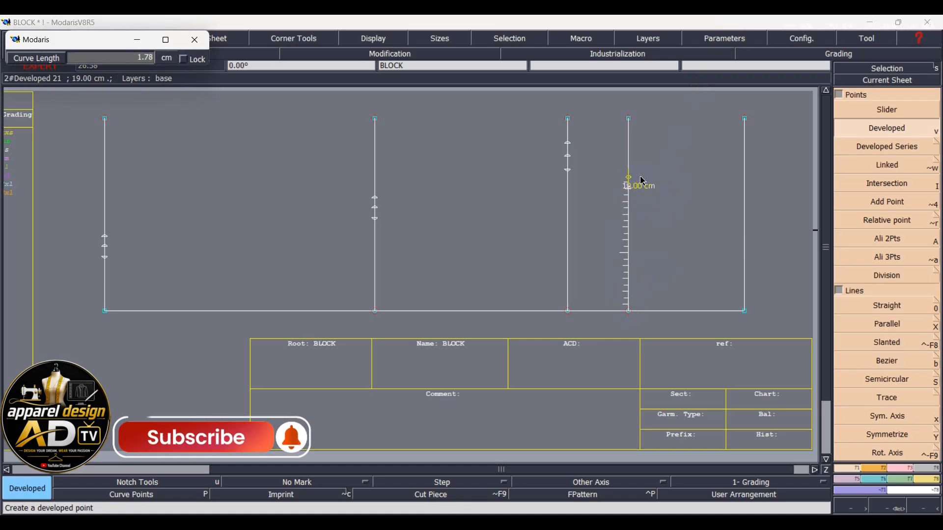
{"action": "type", "text": "19.00"}
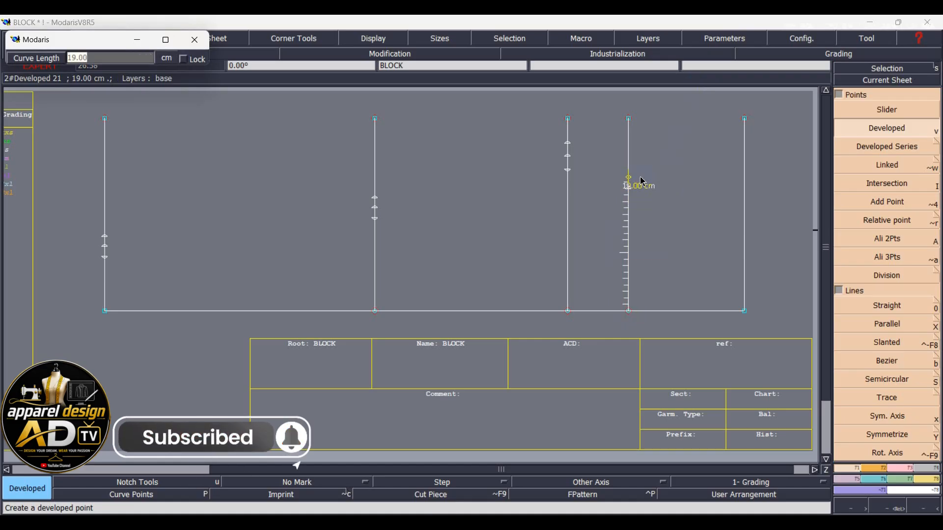
{"action": "key", "text": "Return"}
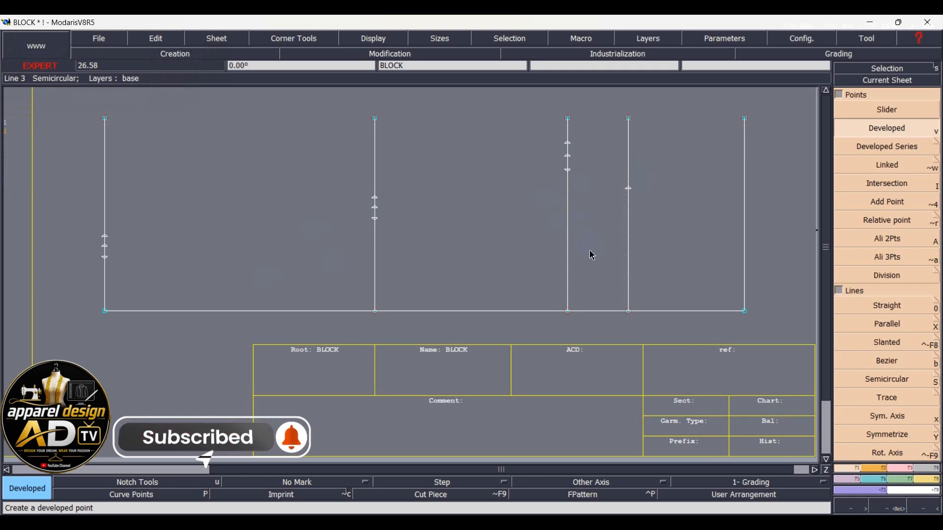
Place a second developed point 21 cm up the fourth vertical line, measured from the baseline.
{"action": "left_click", "coordinate": [645, 276]}
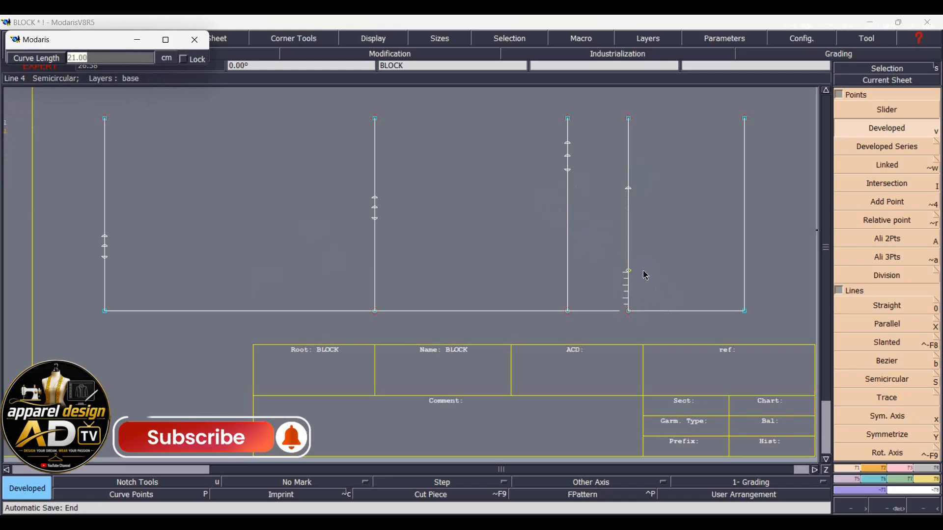
{"action": "key", "text": "Return"}
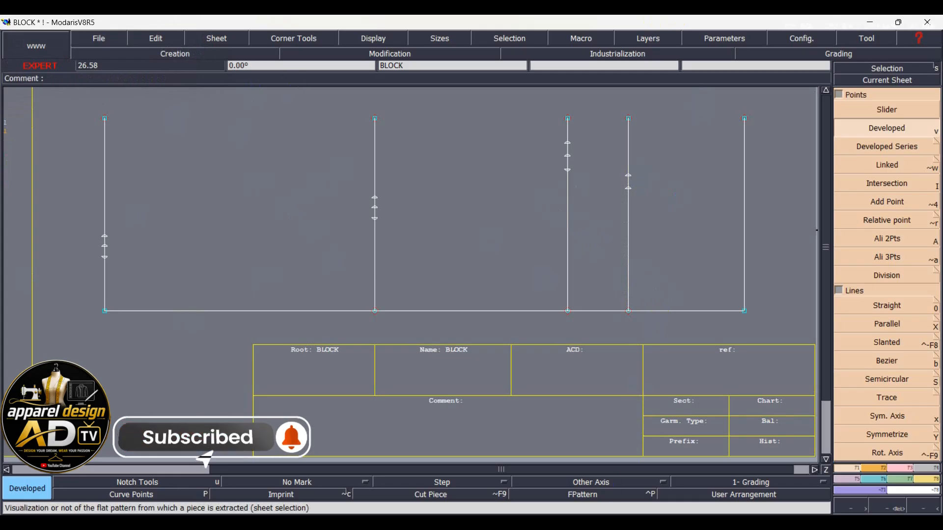
Check the size S waist width in the M Chart PDF, and place a developed point 16.5 cm up the rightmost vertical line from the baseline.
{"action": "mouse_move", "coordinate": [587, 523]}
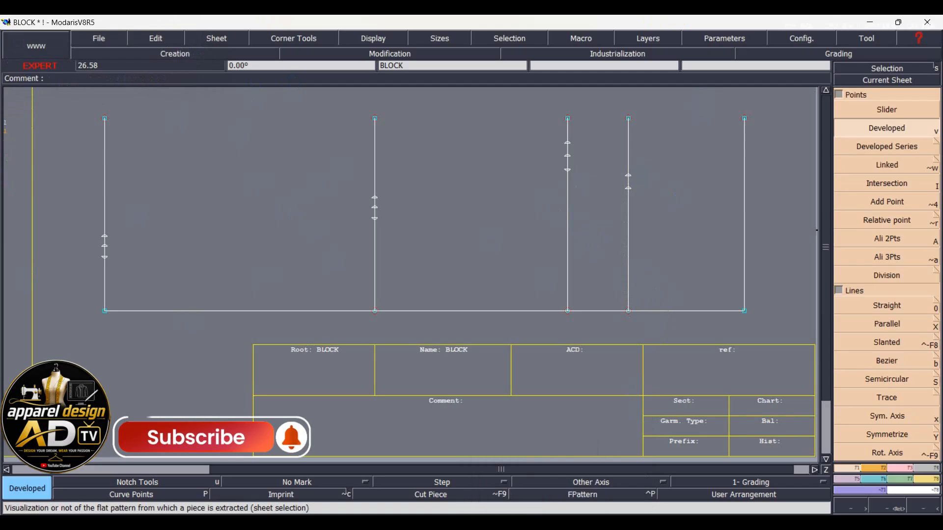
{"action": "left_click", "coordinate": [434, 523]}
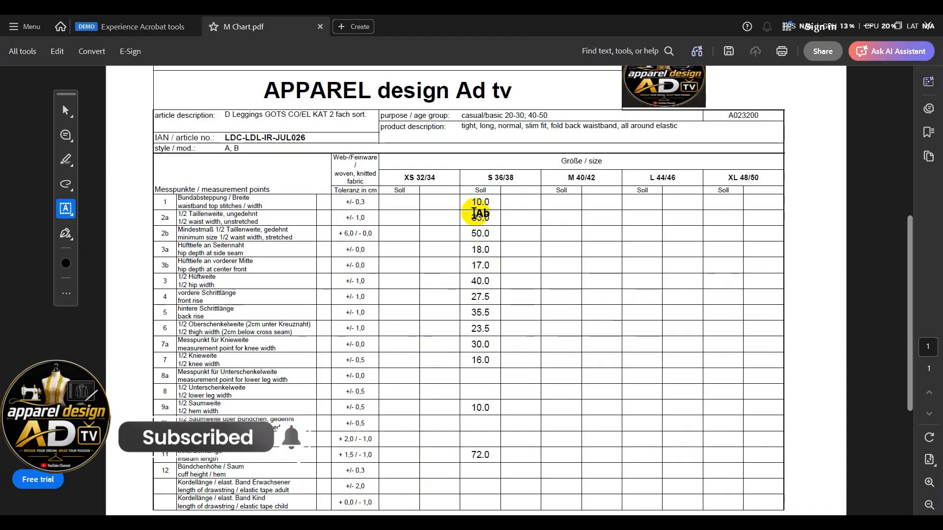
{"action": "left_click", "coordinate": [862, 28]}
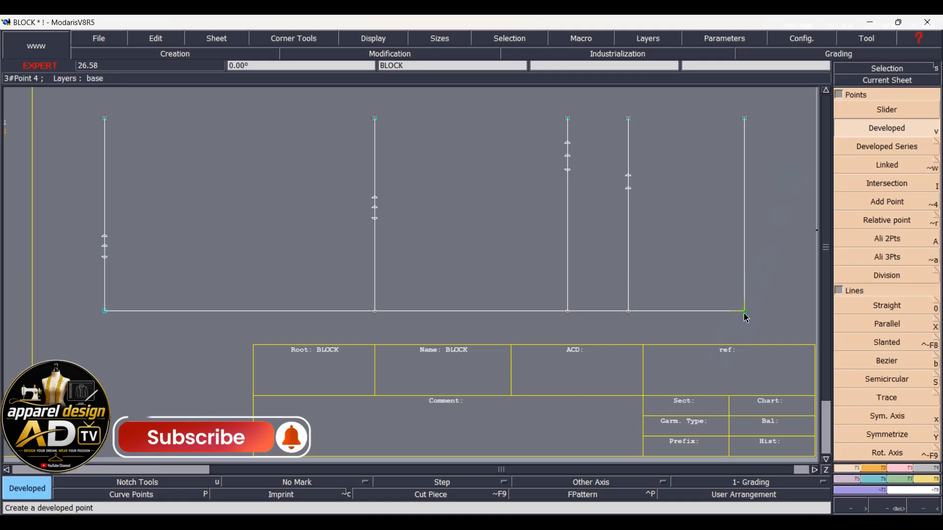
{"action": "left_click", "coordinate": [764, 278]}
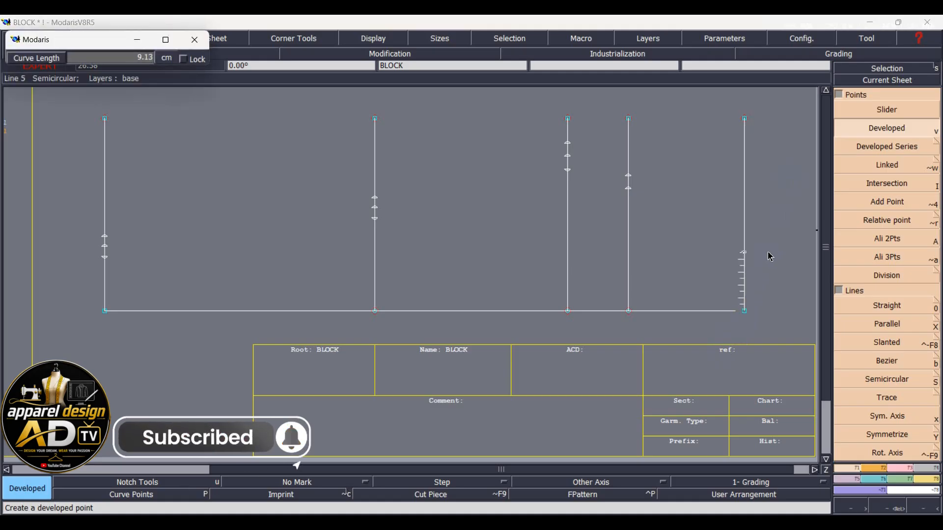
{"action": "type", "text": "1"}
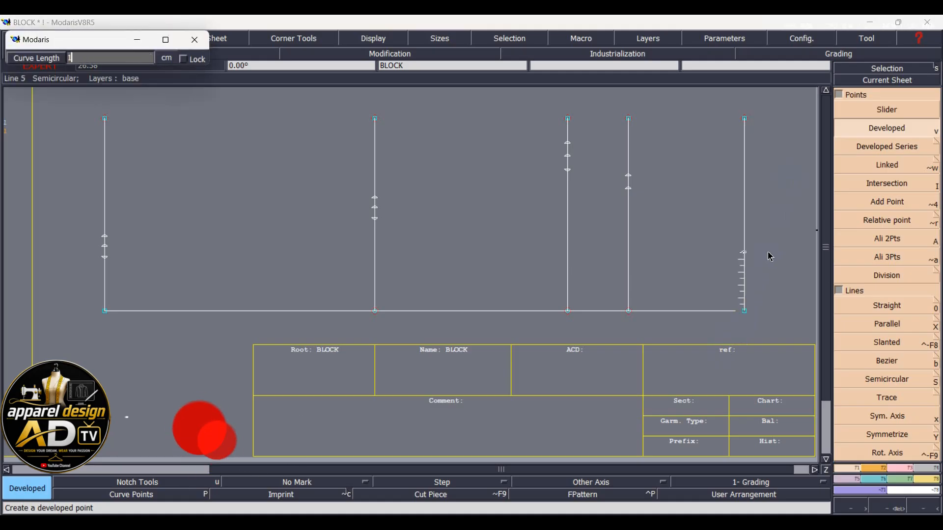
{"action": "type", "text": "6.50"}
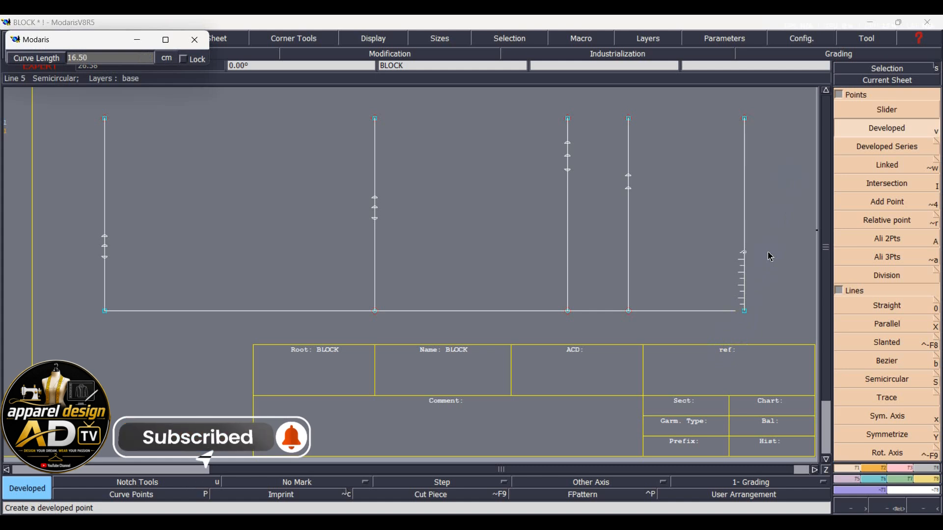
{"action": "key", "text": "Return"}
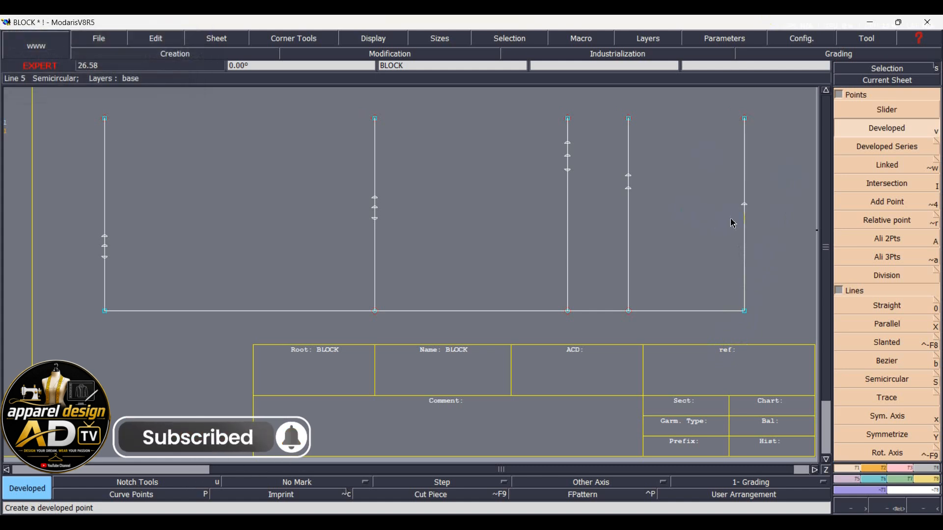
{"action": "left_click", "coordinate": [751, 194]}
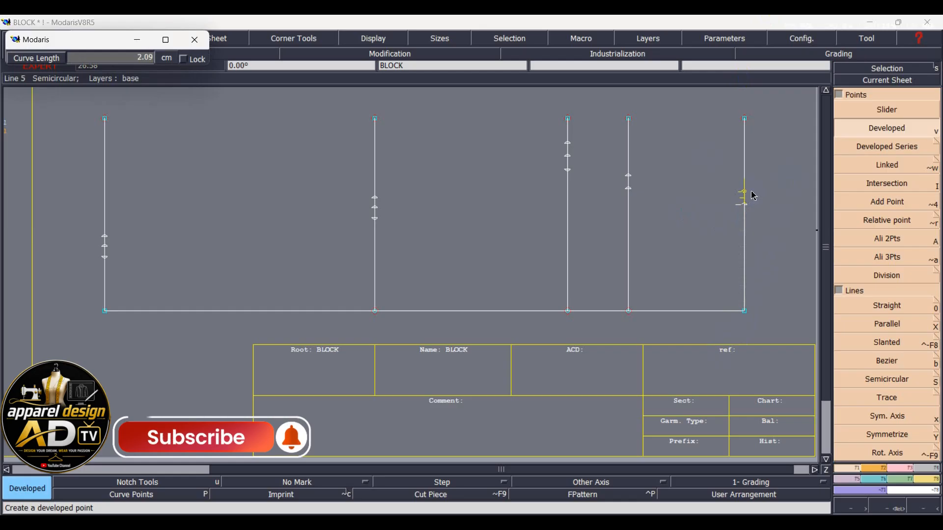
{"action": "key", "text": "Return"}
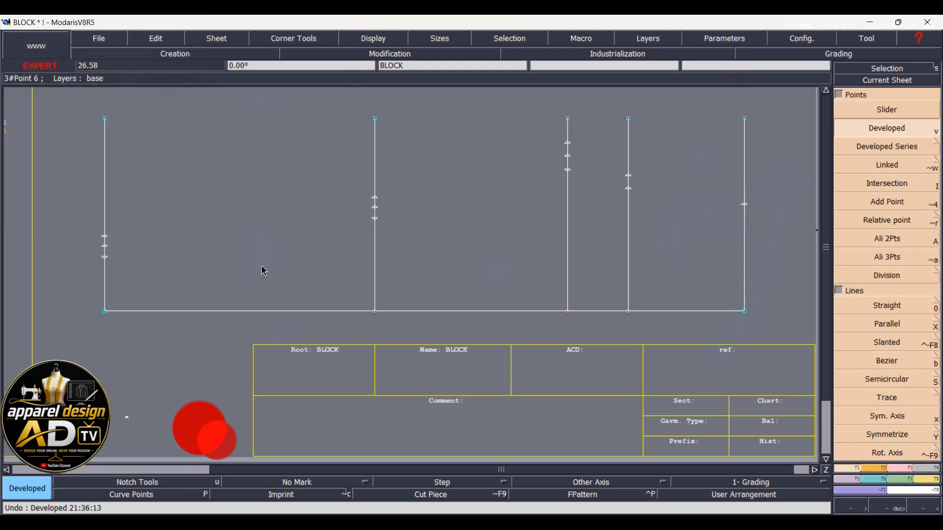
Insert the outer developed points of the hem, knee and thigh lines and all hip and waist developed points into their lines.
{"action": "key", "text": "b"}
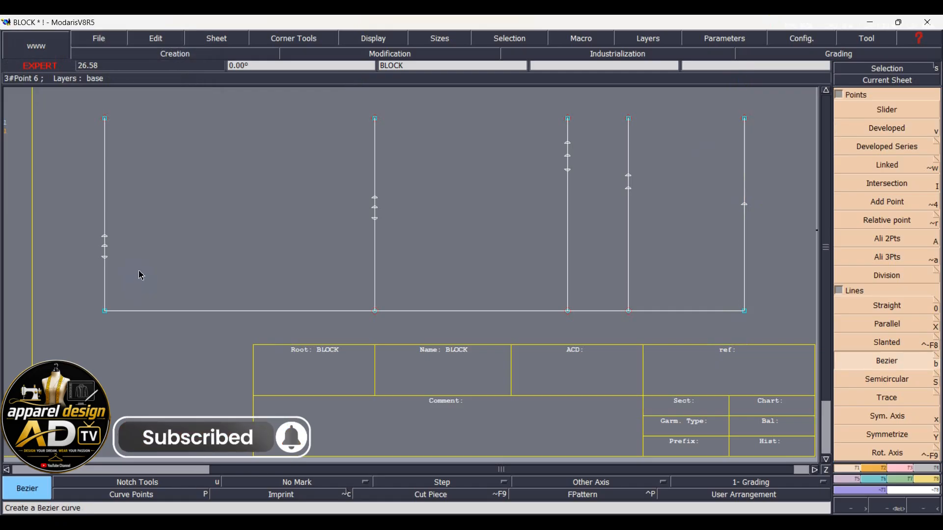
{"action": "key", "text": "p"}
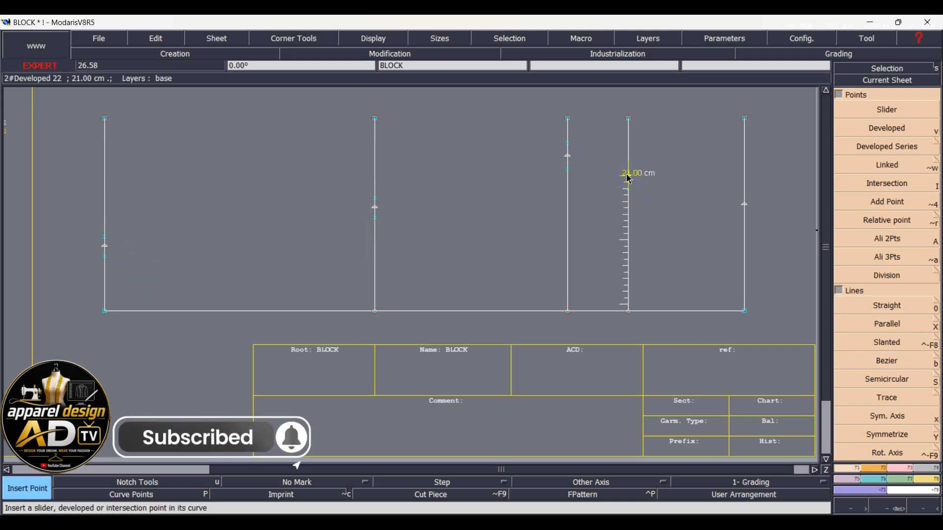
{"action": "left_click", "coordinate": [740, 212]}
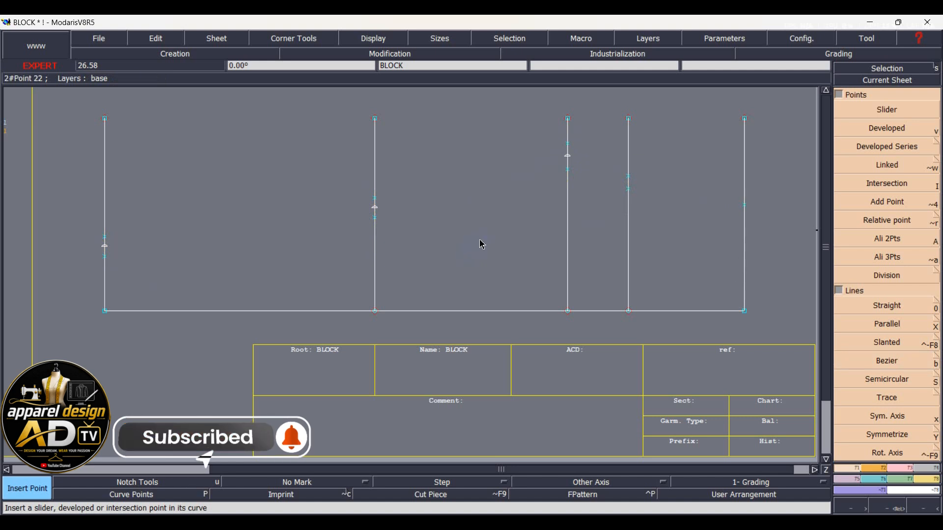
Delete the upper end points of all five vertical lines so each line stops at its highest inserted point.
{"action": "key", "text": "Delete"}
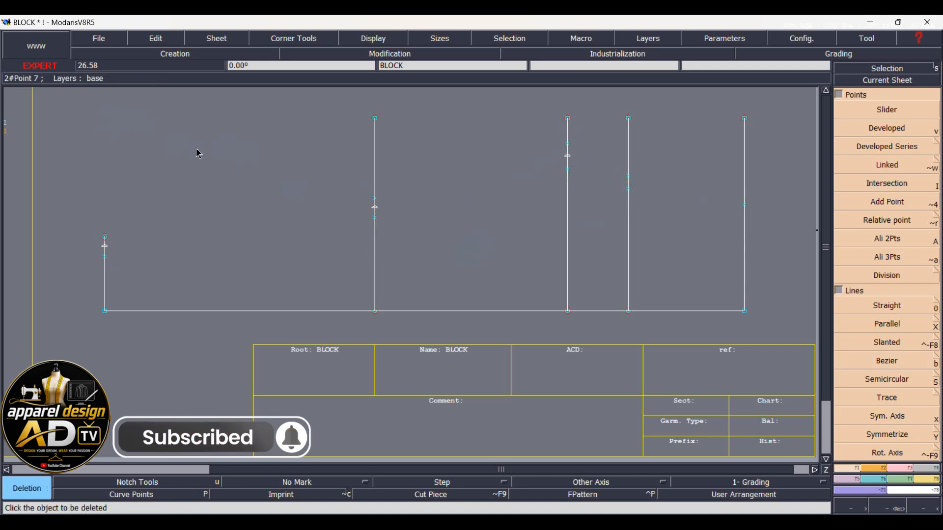
{"action": "left_click", "coordinate": [375, 120]}
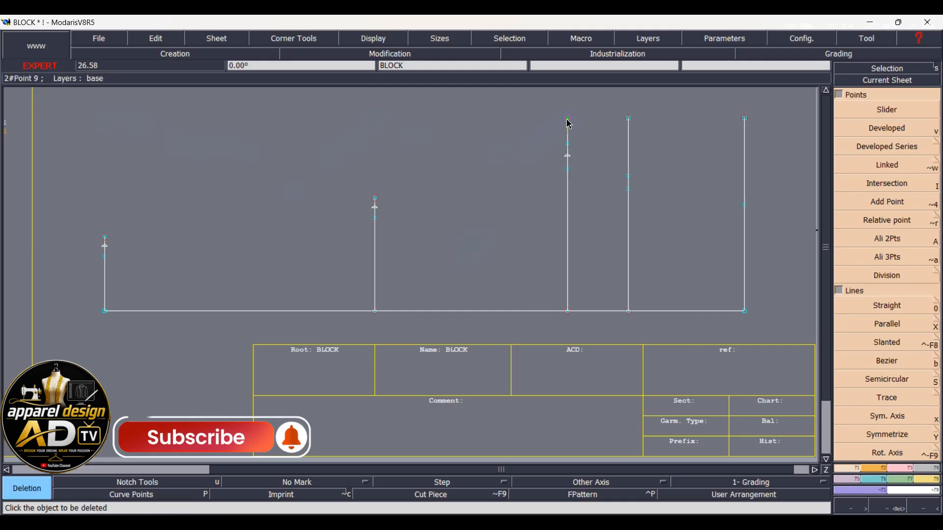
{"action": "left_click", "coordinate": [628, 120]}
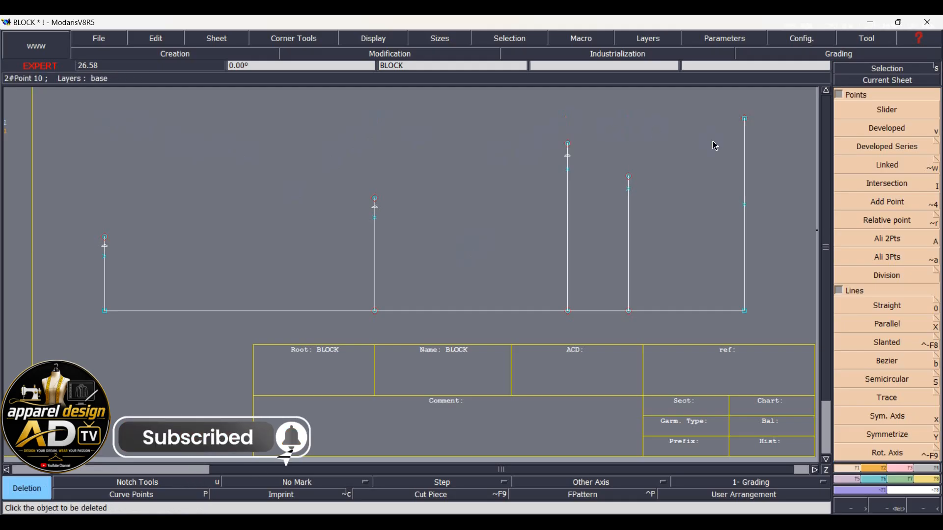
{"action": "left_click", "coordinate": [745, 119]}
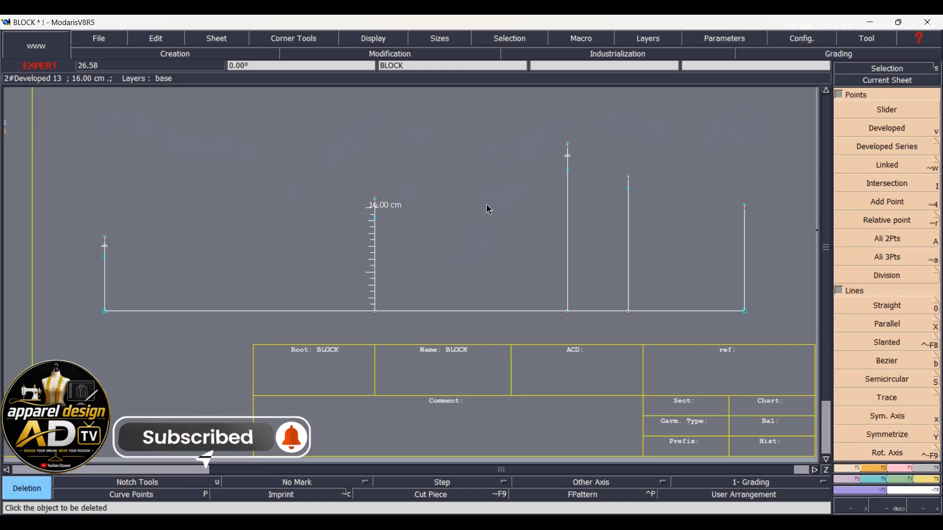
Create a linked point from the thigh line's upper end with dx -6 cm and dy 0.
{"action": "key", "text": "alt+w"}
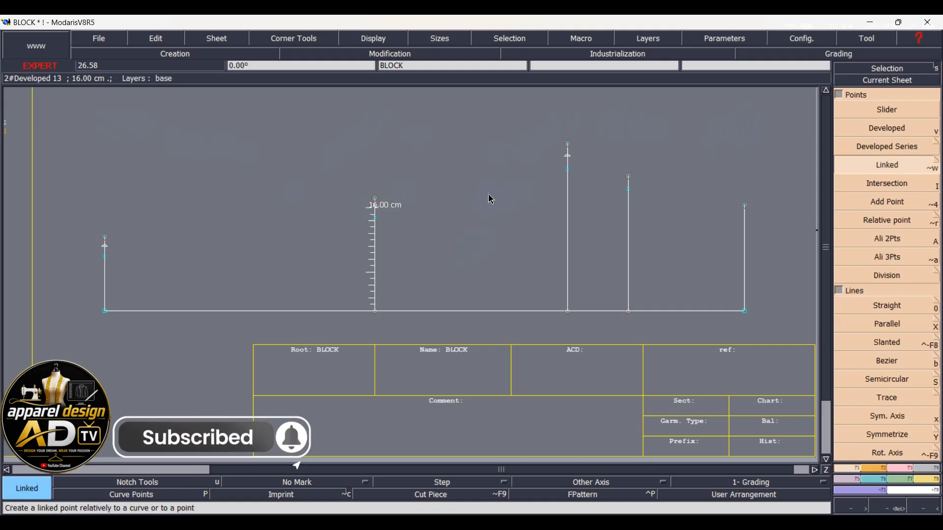
{"action": "left_click", "coordinate": [569, 145]}
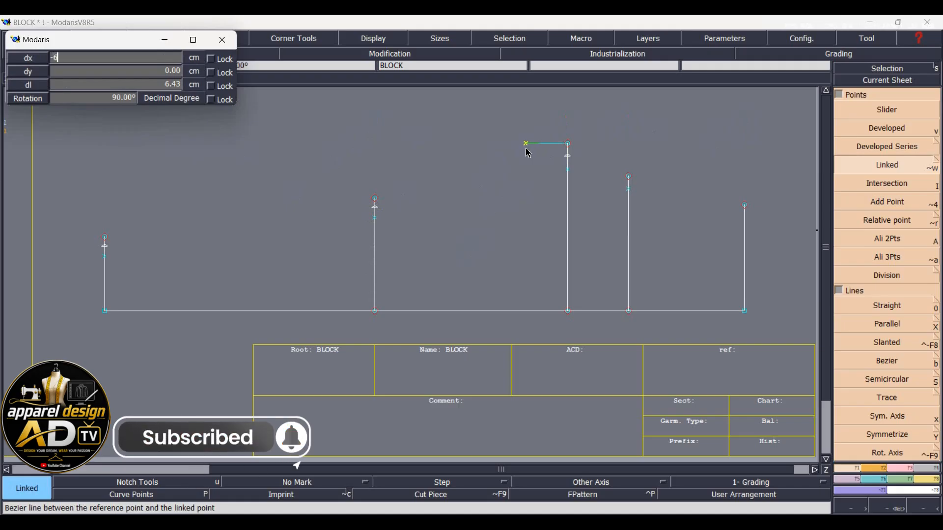
{"action": "key", "text": "Return"}
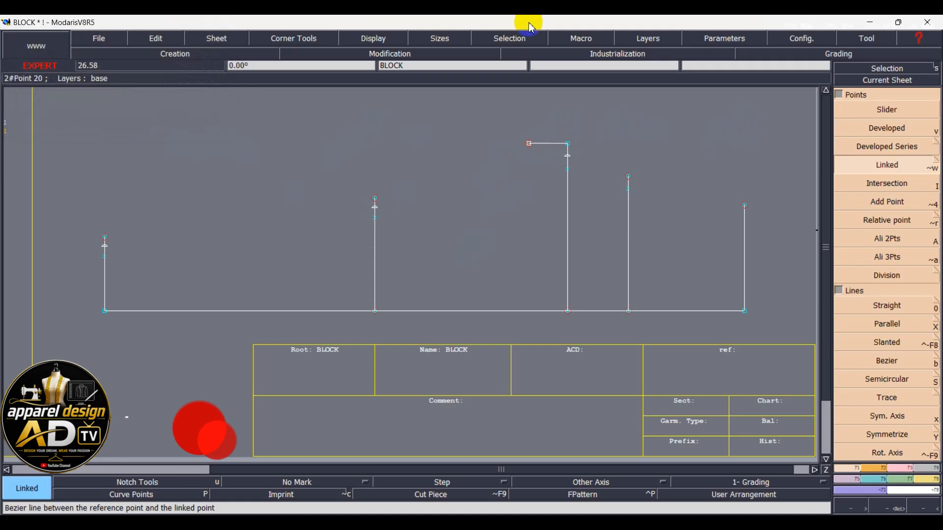
Place a developed point on the new horizontal line, 0.70 cm from the thigh line's upper end.
{"action": "scroll", "coordinate": [568, 231], "scroll_direction": "up", "scroll_amount": 2}
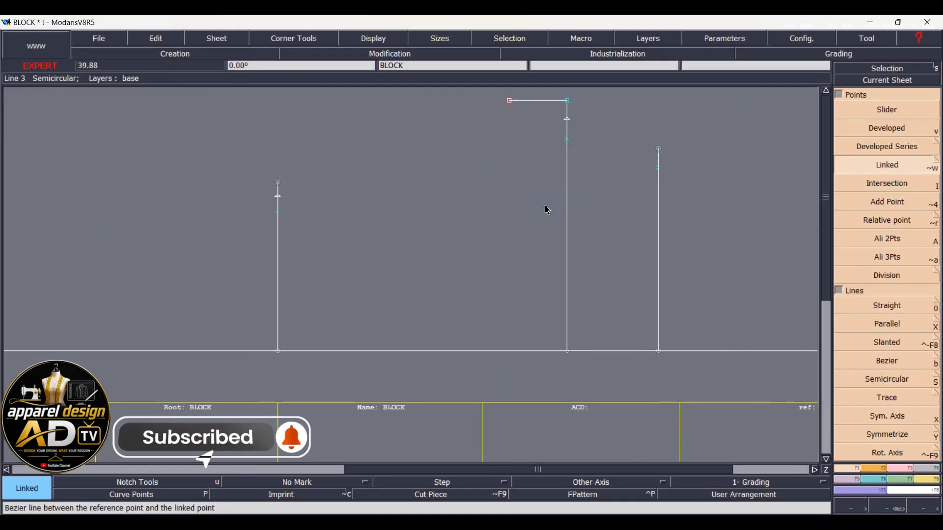
{"action": "key", "text": "v"}
{"action": "left_click", "coordinate": [563, 102]}
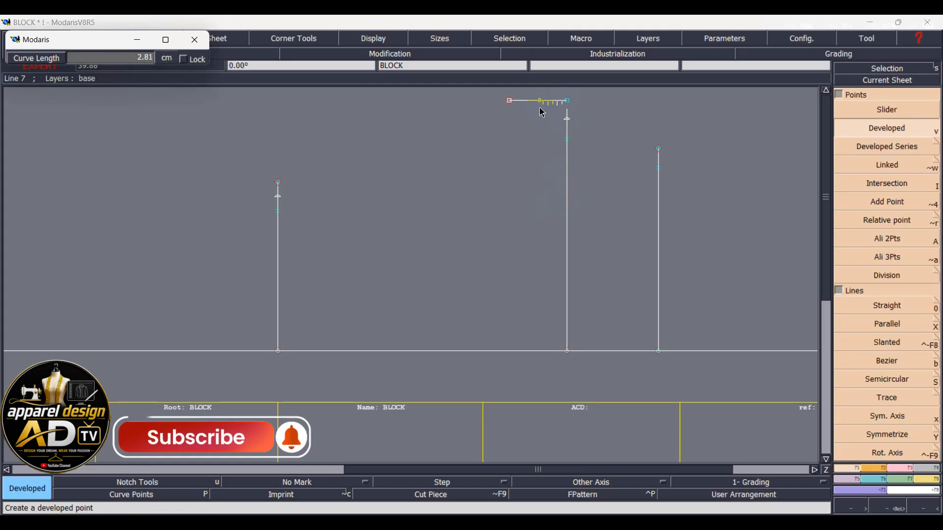
{"action": "key", "text": "BackSpace"}
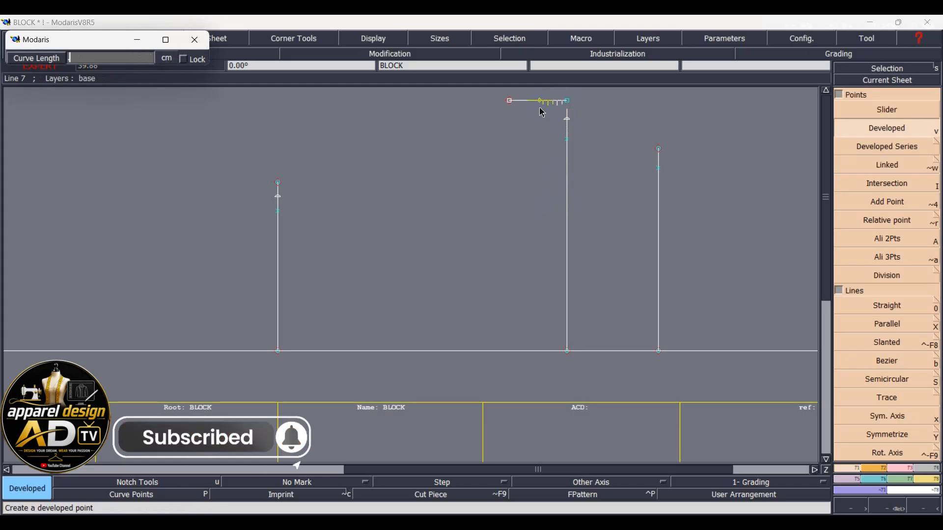
{"action": "key", "text": "Return"}
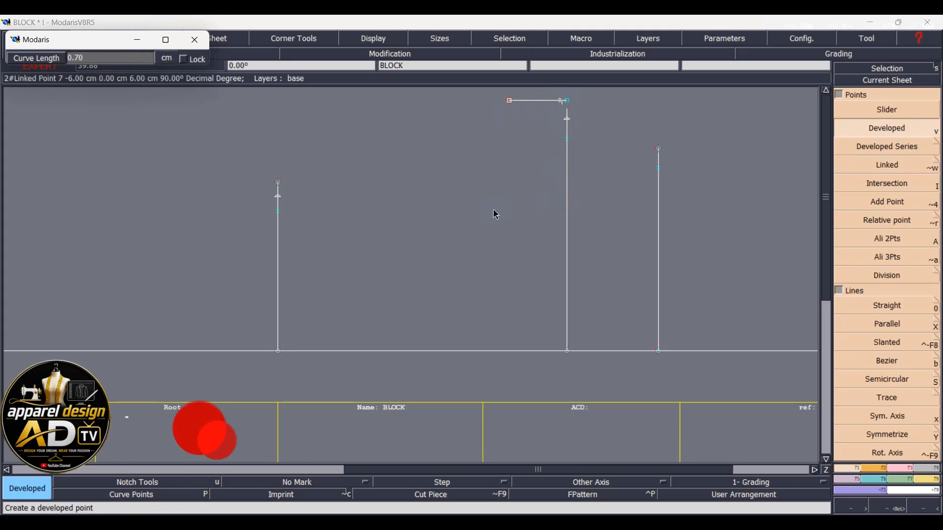
Draw a Bezier curve from the hem line's lower inserted point through the knee line's lower point toward the thigh line.
{"action": "key", "text": "Home"}
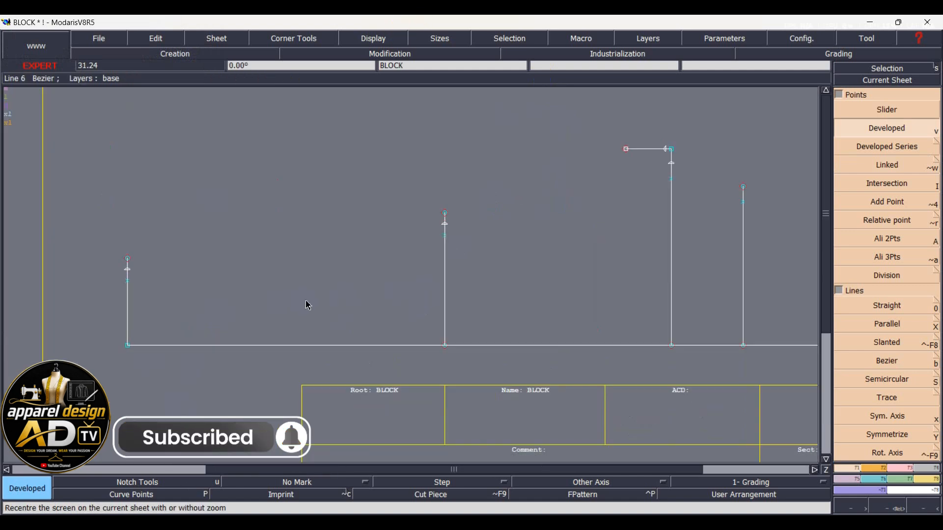
{"action": "scroll", "coordinate": [306, 303], "scroll_direction": "up", "scroll_amount": 1}
{"action": "key", "text": "b"}
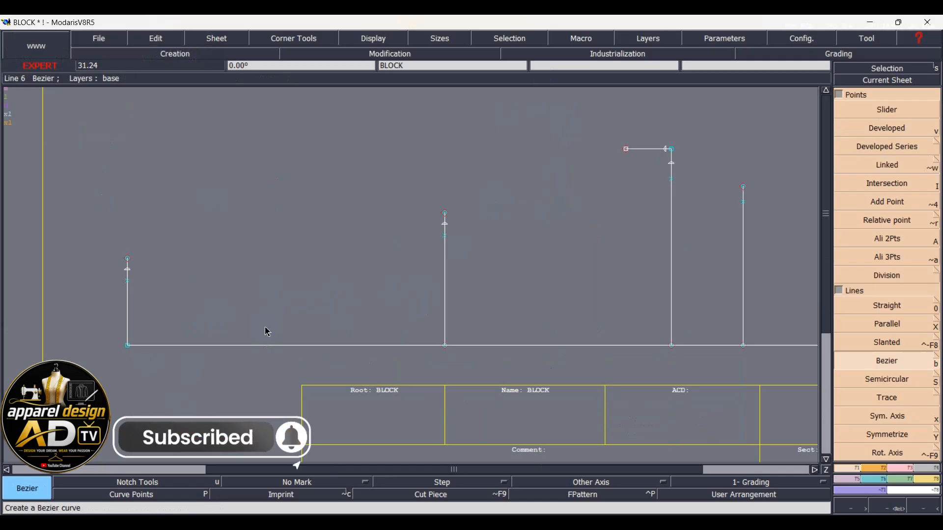
{"action": "left_click", "coordinate": [128, 280]}
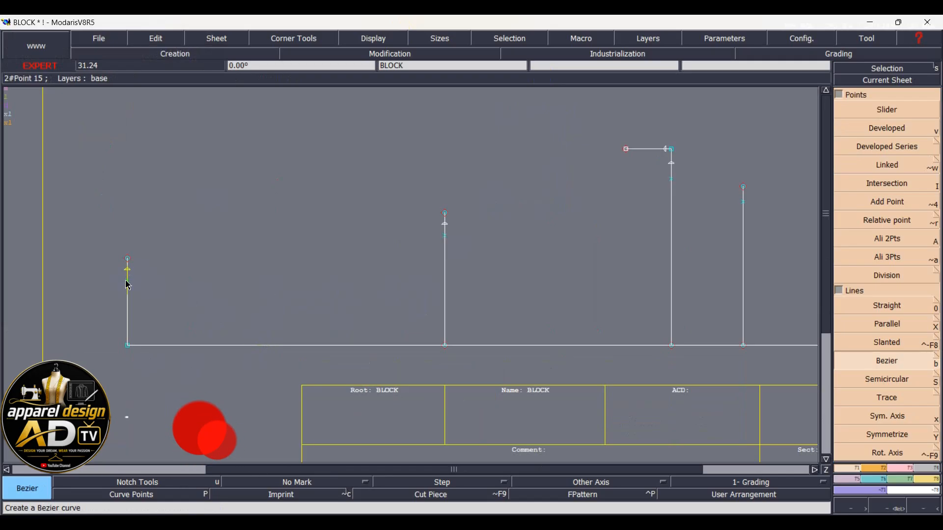
{"action": "left_click", "coordinate": [445, 238]}
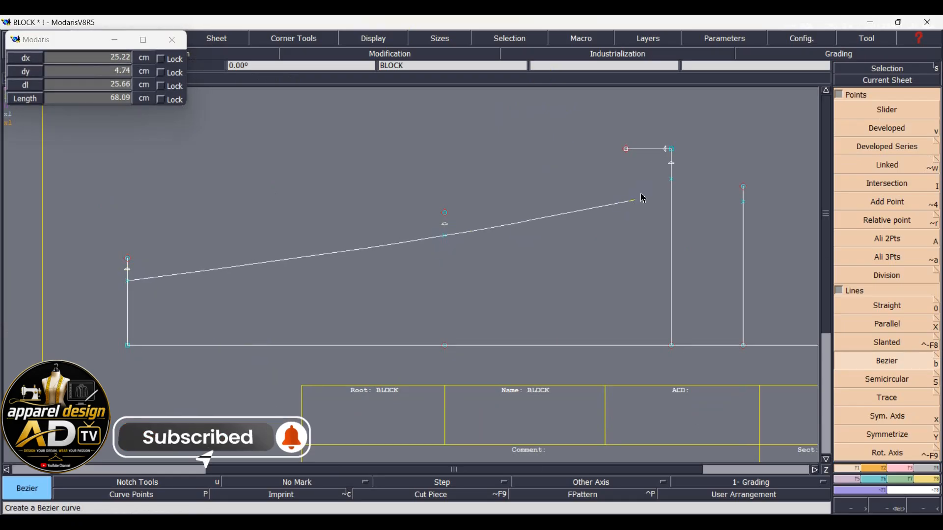
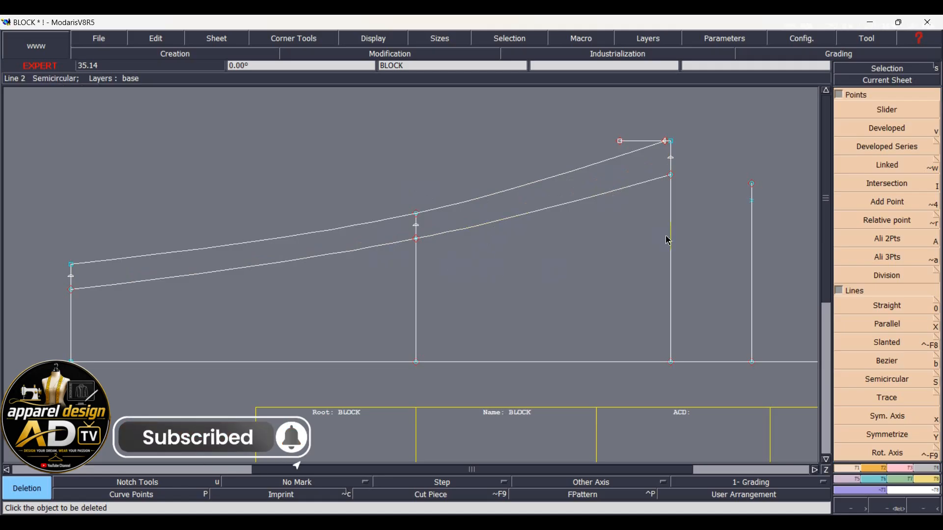
Insert the 0.7 cm developed point beside the thigh line's upper end into its curve, then delete the short horizontal line.
{"action": "key", "text": "v"}
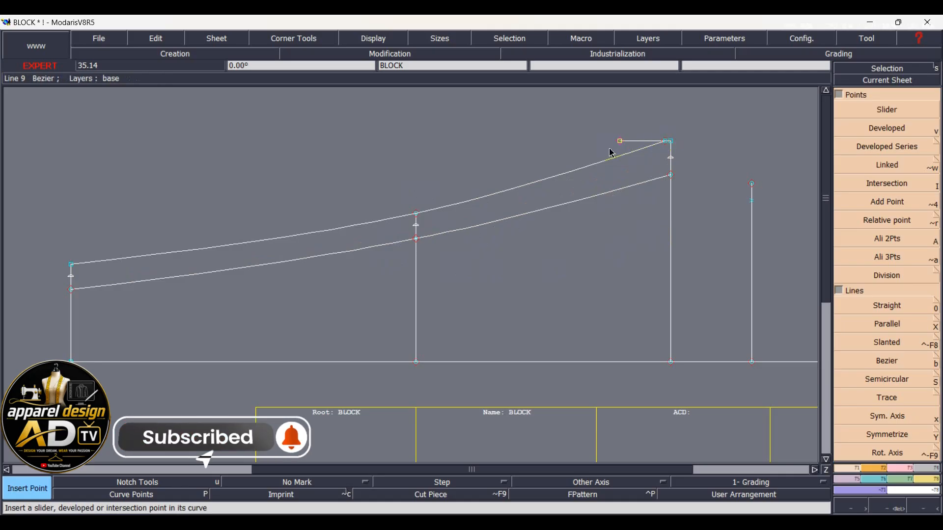
{"action": "key", "text": "Delete"}
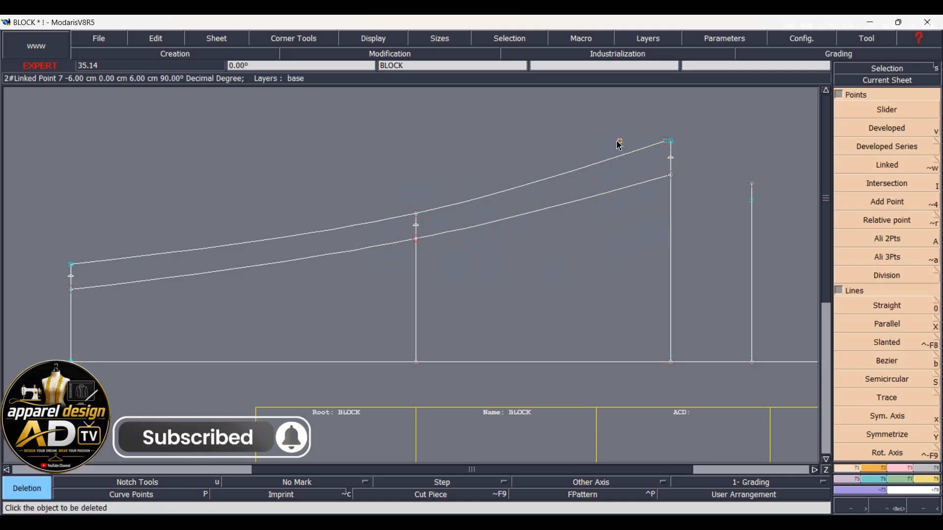
{"action": "scroll", "coordinate": [687, 164], "scroll_direction": "up", "scroll_amount": 4}
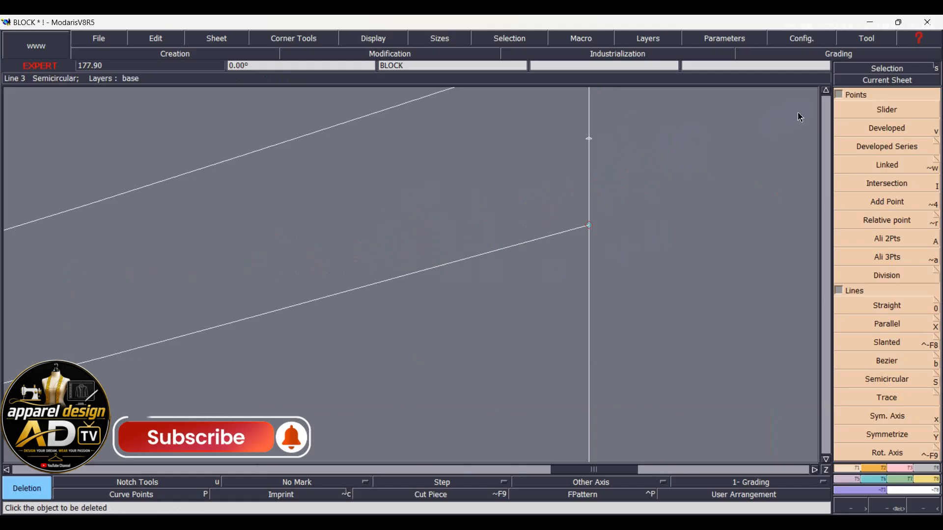
{"action": "left_click", "coordinate": [826, 91]}
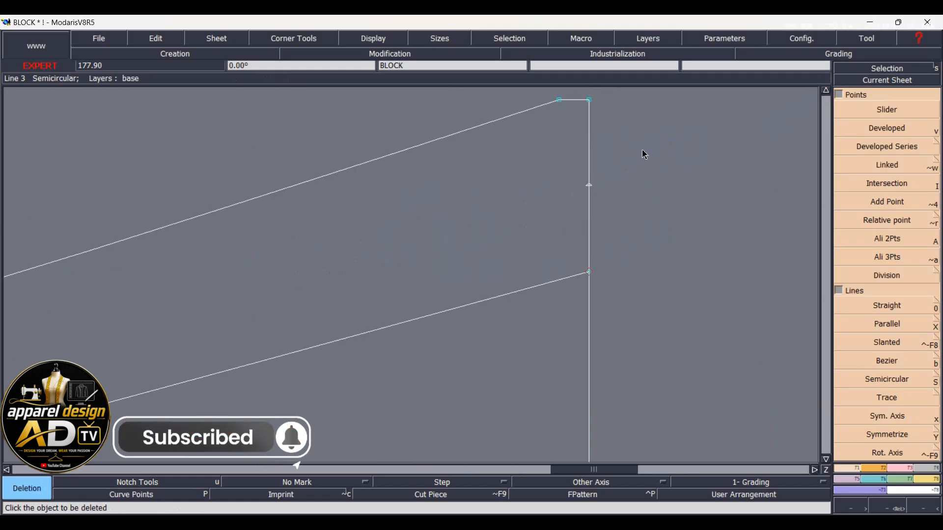
{"action": "left_click", "coordinate": [579, 106]}
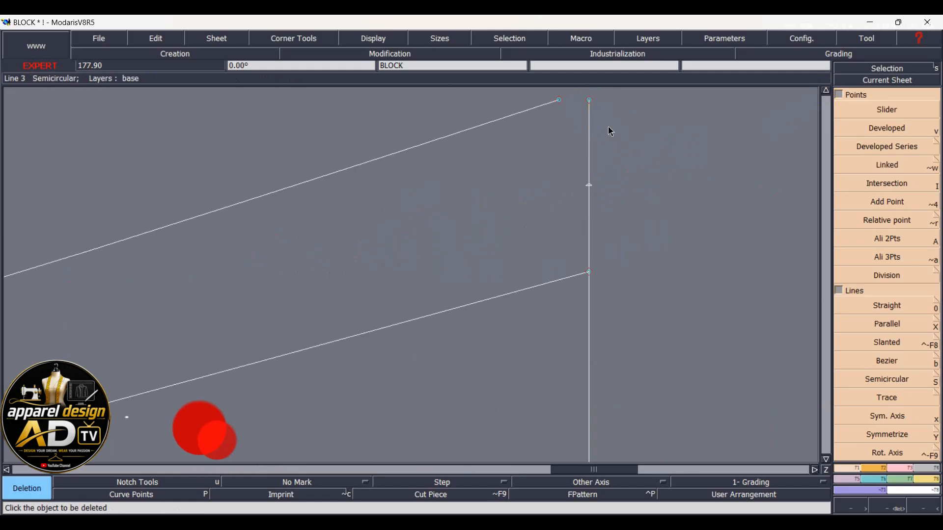
Draw a Bezier line from the thigh line's lower inserted point through the hip line's lower point to the waist line's upper end.
{"action": "key", "text": "z"}
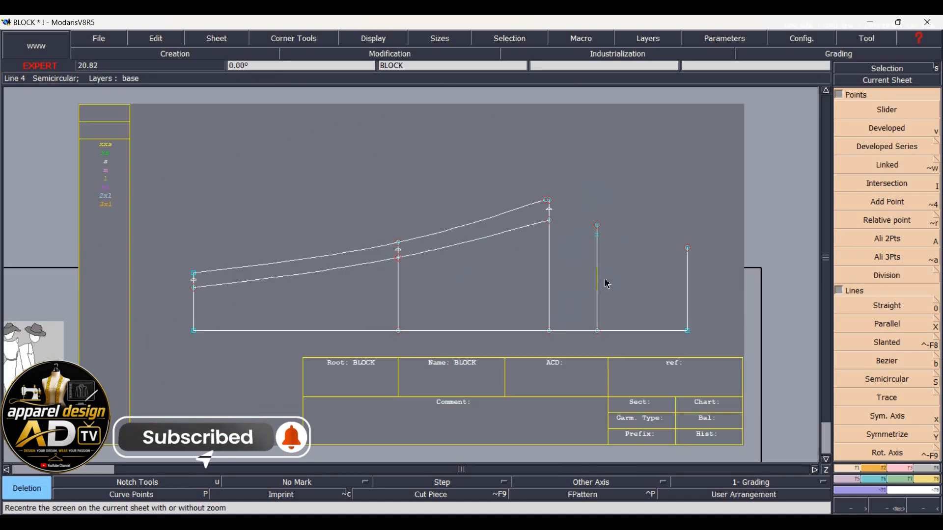
{"action": "scroll", "coordinate": [572, 292], "scroll_direction": "up", "scroll_amount": 2}
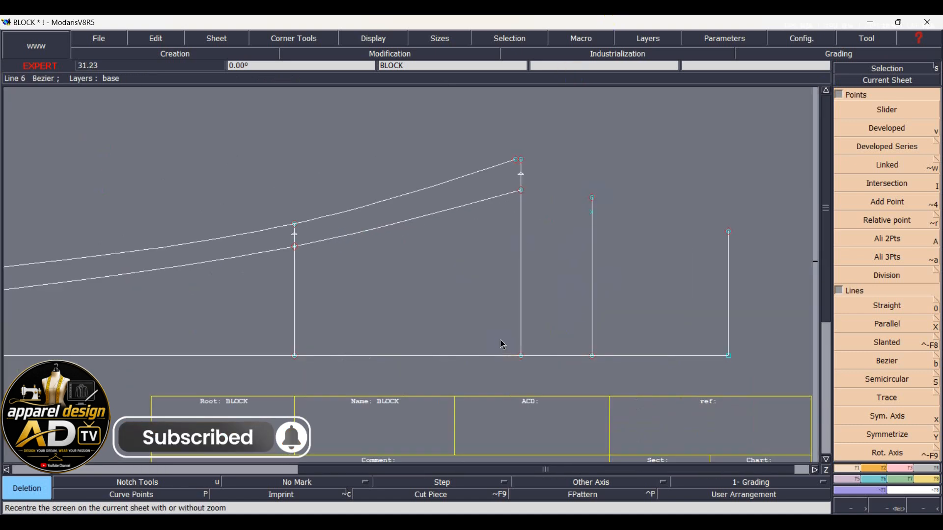
{"action": "key", "text": "b"}
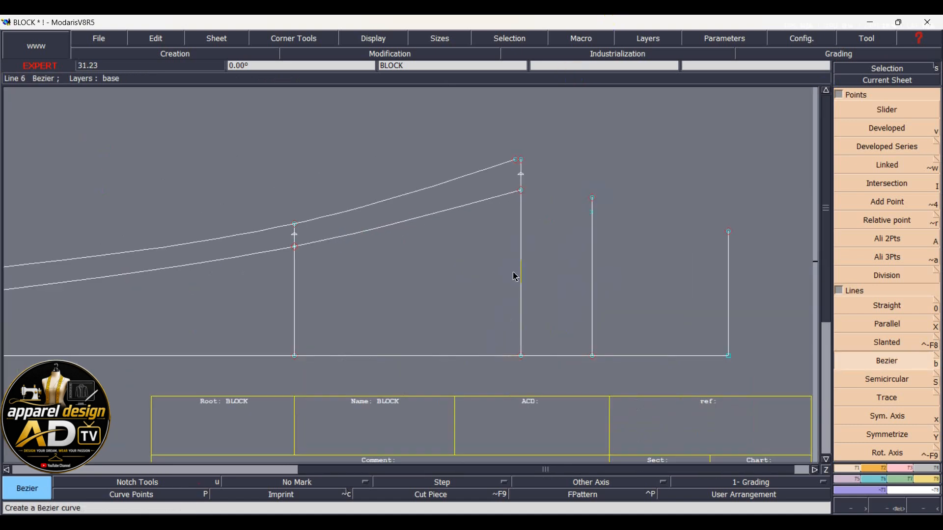
{"action": "left_click", "coordinate": [521, 193]}
{"action": "left_click", "coordinate": [592, 212]}
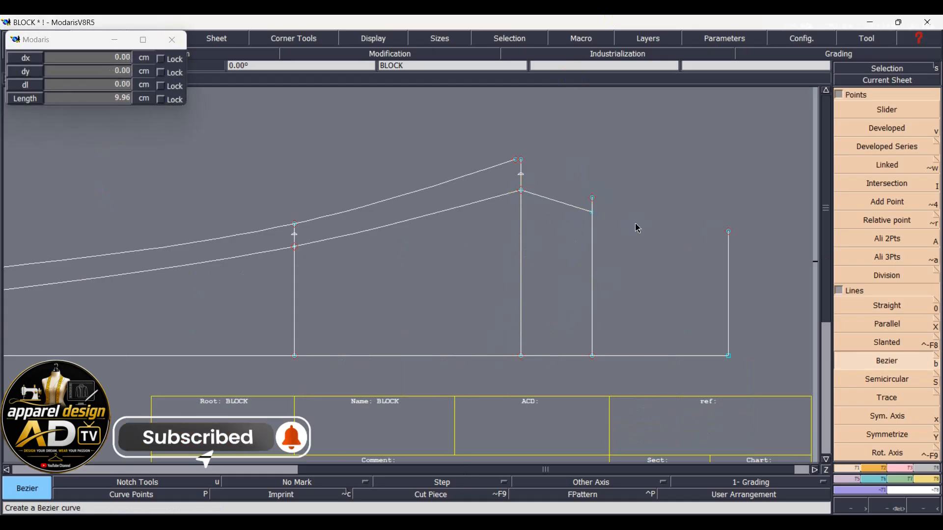
{"action": "left_click", "coordinate": [728, 232]}
Show the curve handles and reshape the segment between the thigh and hip points into a concave crotch curve.
{"action": "scroll", "coordinate": [483, 153], "scroll_direction": "up", "scroll_amount": 2}
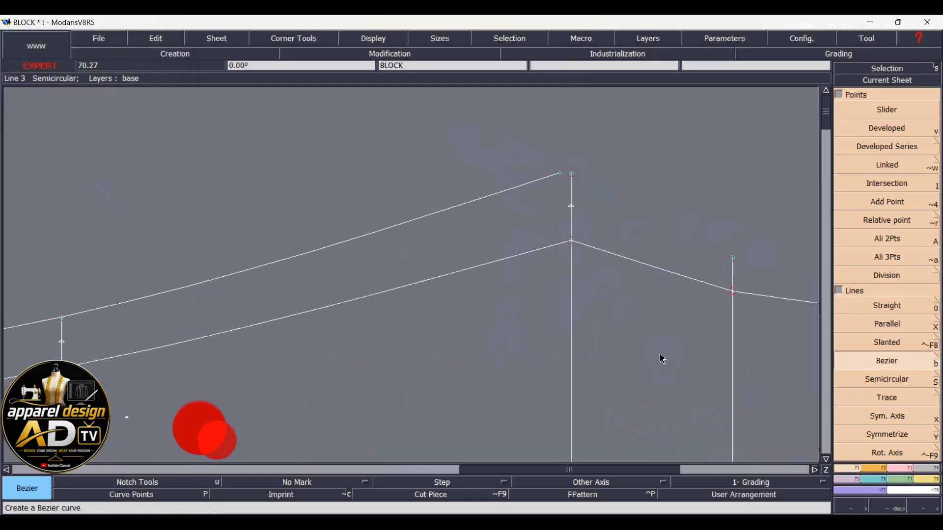
{"action": "key", "text": "h"}
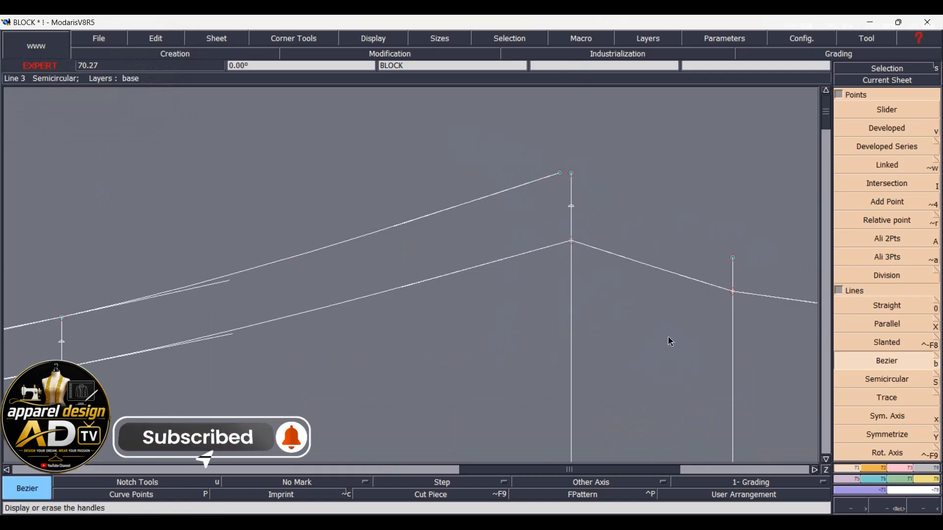
{"action": "key", "text": "Escape"}
{"action": "left_click_drag", "start_coordinate": [613, 259], "coordinate": [581, 275]}
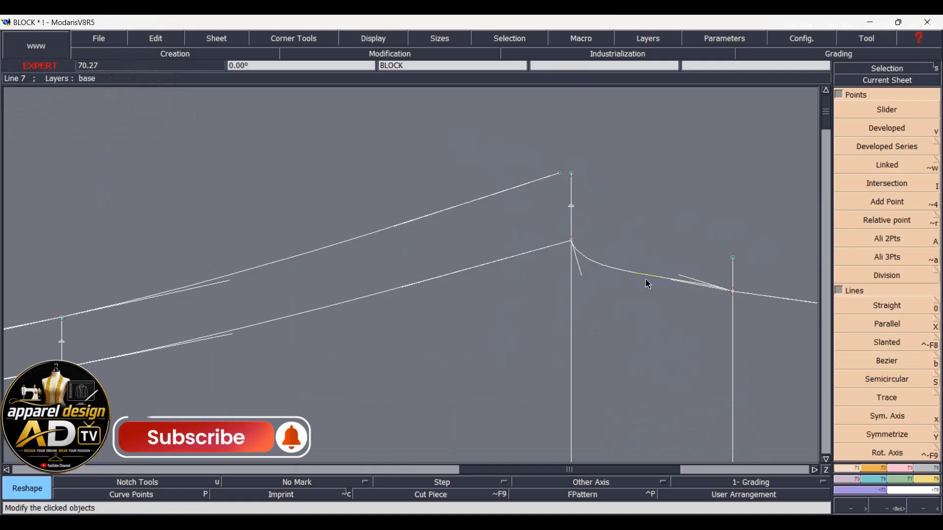
{"action": "left_click", "coordinate": [626, 284]}
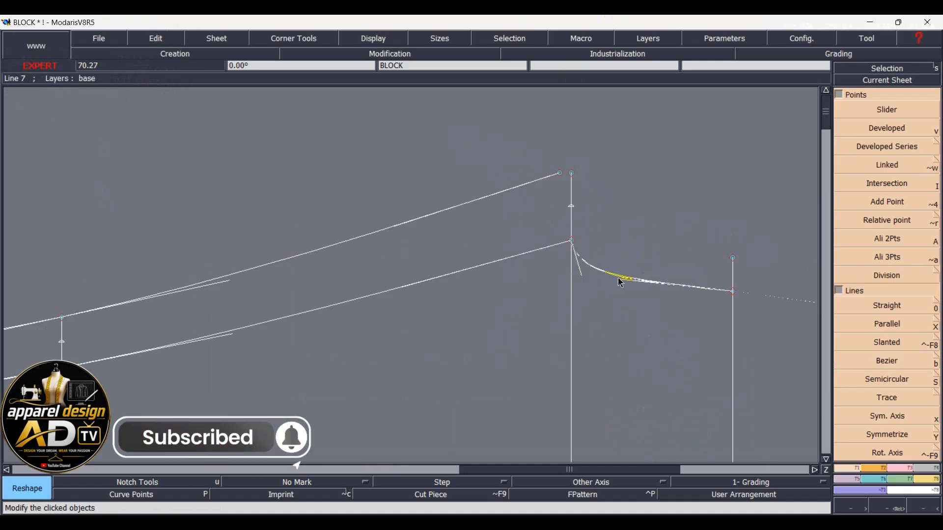
{"action": "left_click", "coordinate": [623, 282]}
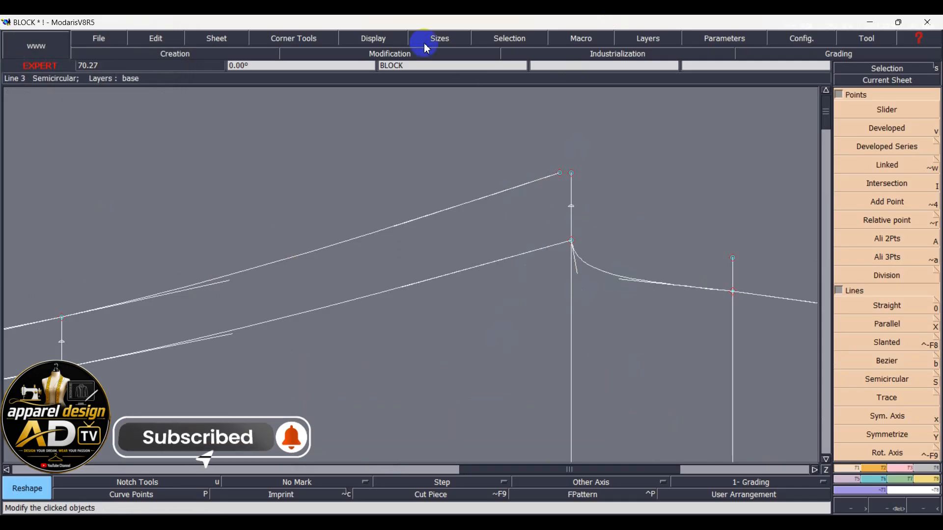
{"action": "left_click", "coordinate": [372, 40]}
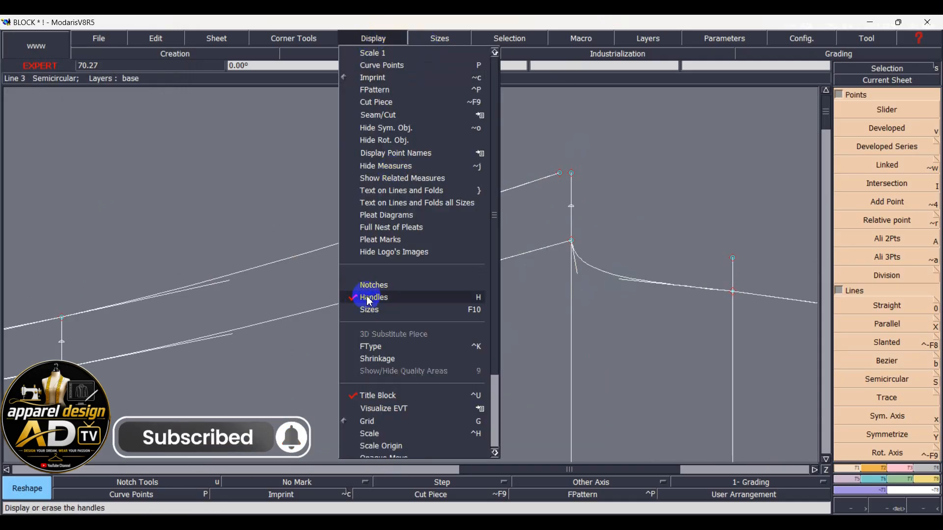
{"action": "left_click", "coordinate": [652, 325]}
{"action": "left_click", "coordinate": [905, 469]}
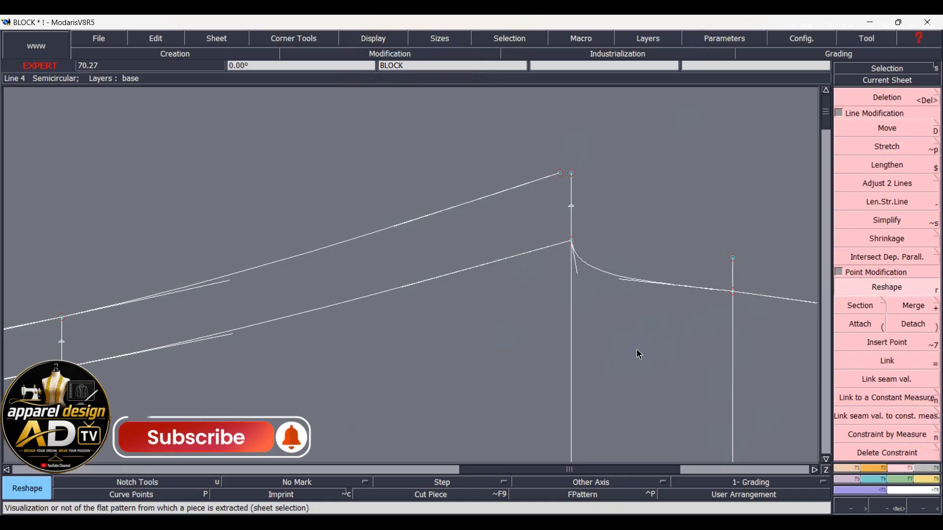
Try placing a developed point 27.5 cm along the crotch curve from the thigh line's lower point.
{"action": "key", "text": "Home"}
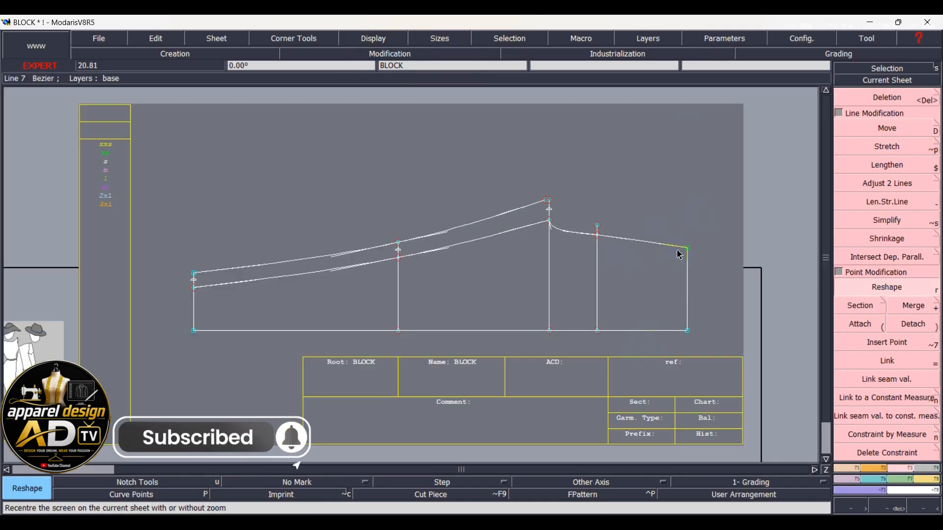
{"action": "scroll", "coordinate": [679, 254], "scroll_direction": "up", "scroll_amount": 1}
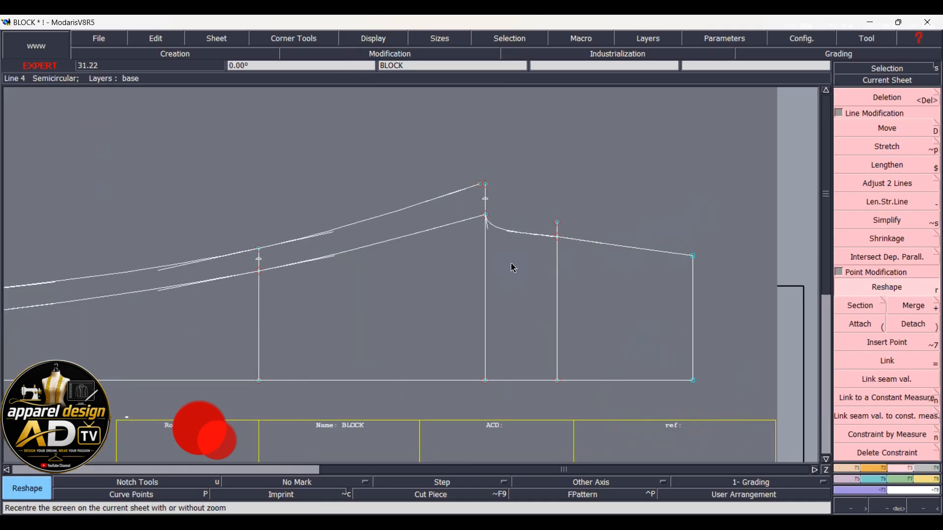
{"action": "key", "text": "d"}
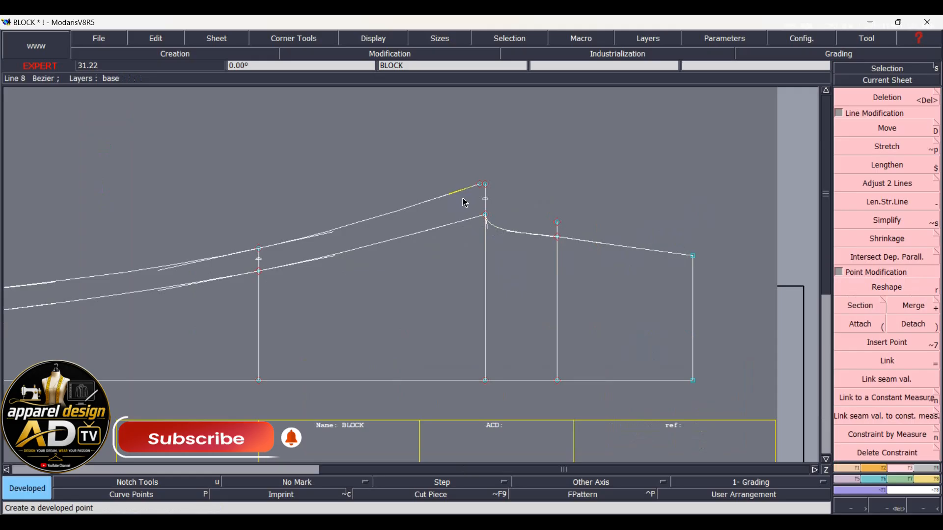
{"action": "left_click", "coordinate": [486, 217]}
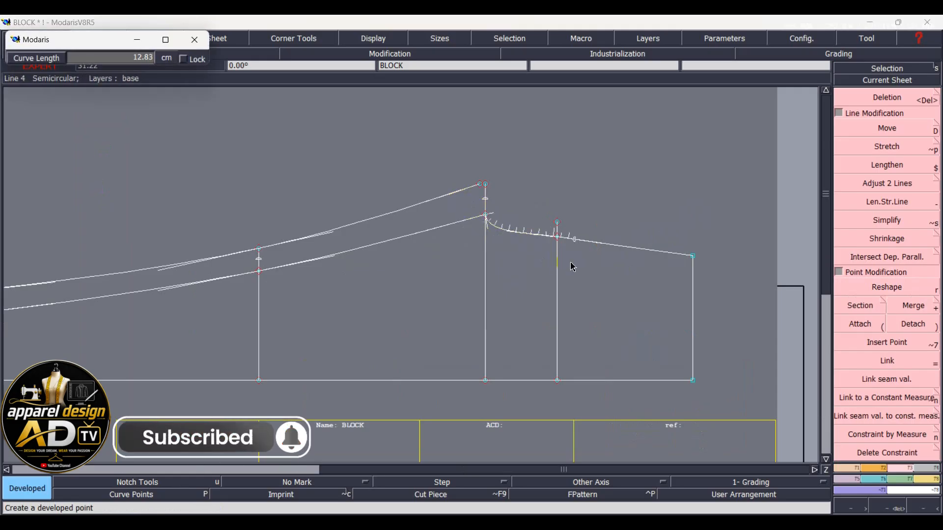
{"action": "type", "text": "27"}
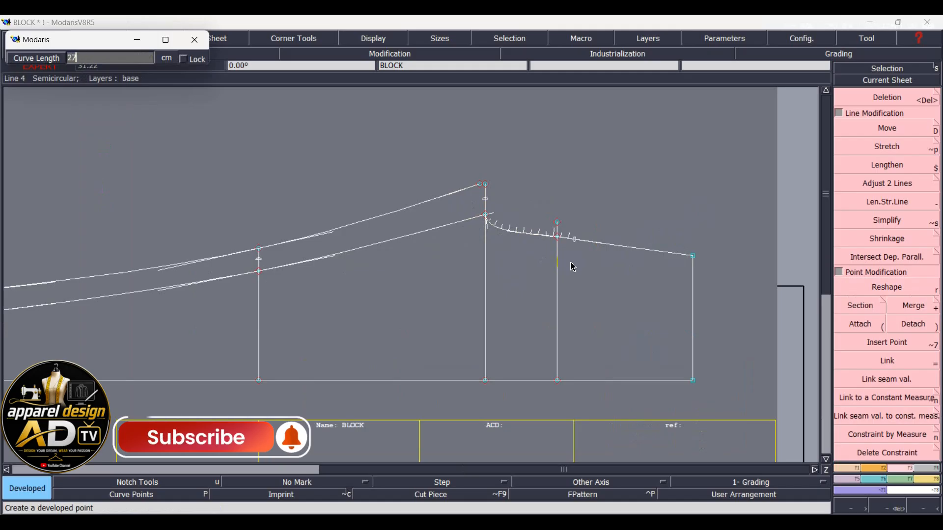
{"action": "key", "text": "Return"}
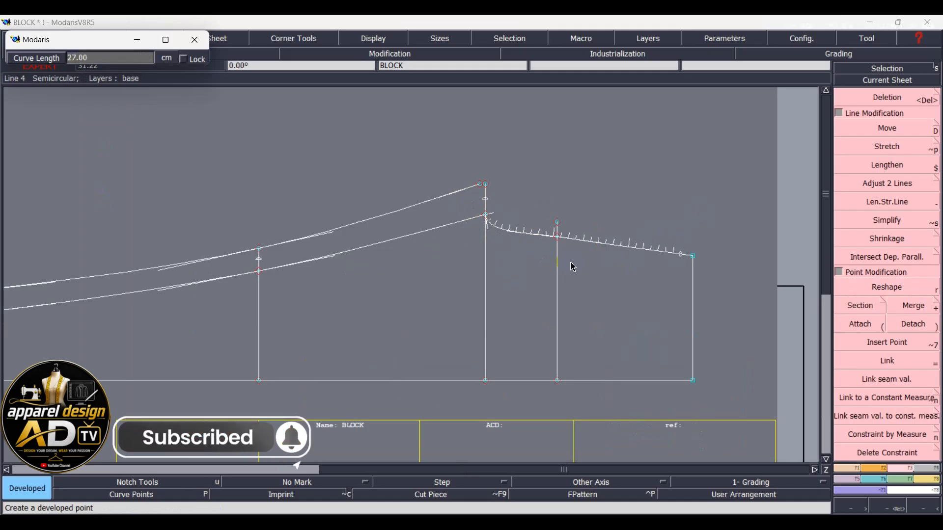
{"action": "type", "text": "2"}
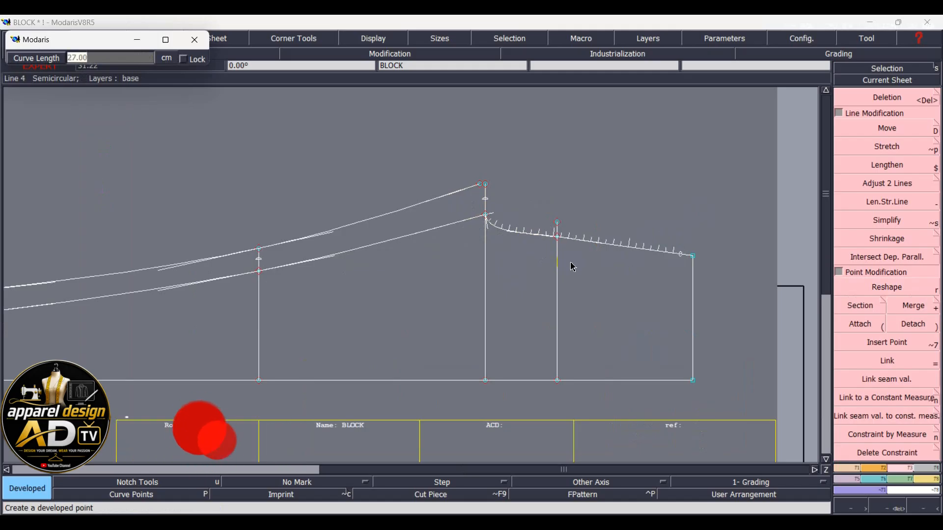
{"action": "type", "text": "7."}
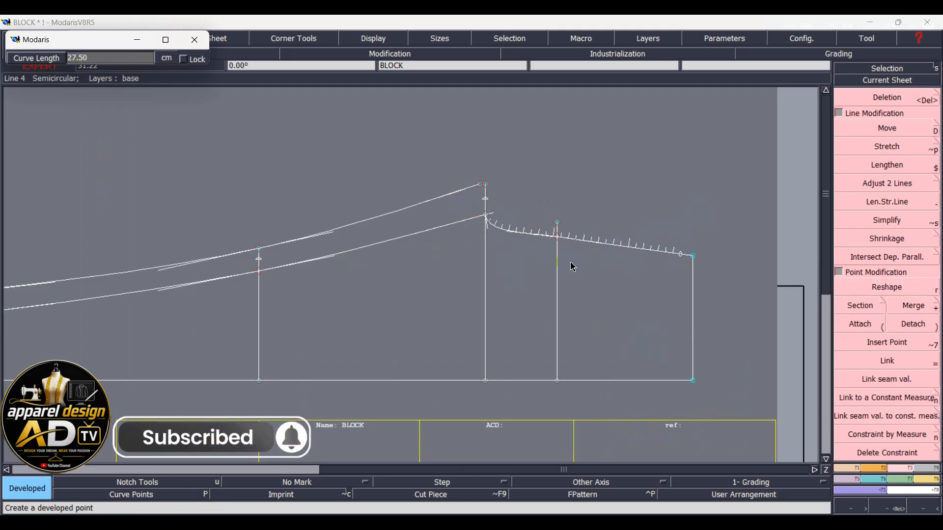
{"action": "key", "text": "Return"}
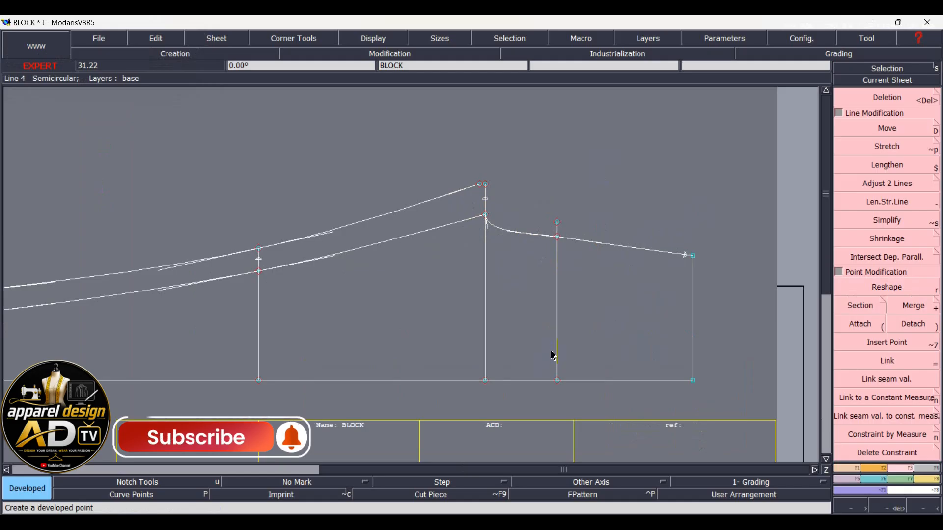
Start another developed point from the 27.5 cm point, then undo the 27.5 cm developed point.
{"action": "key", "text": "shift+7"}
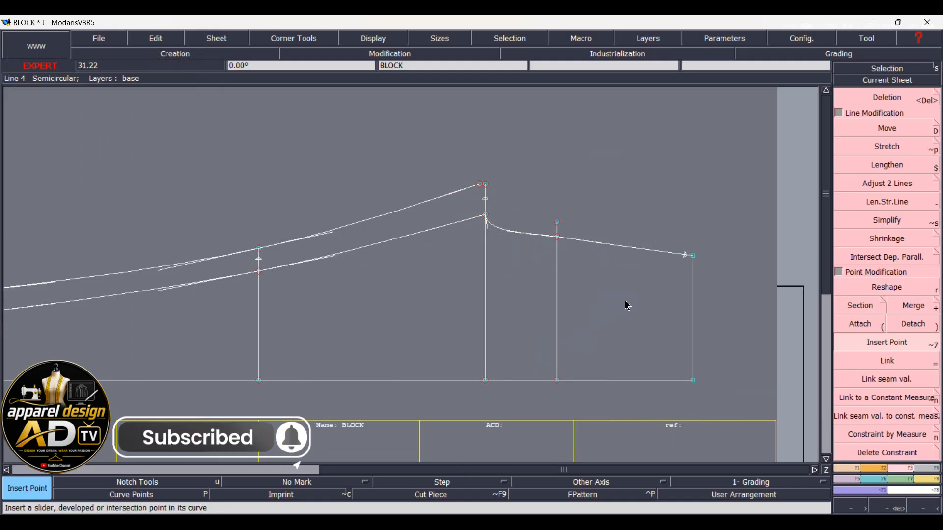
{"action": "scroll", "coordinate": [673, 286], "scroll_direction": "up", "scroll_amount": 1}
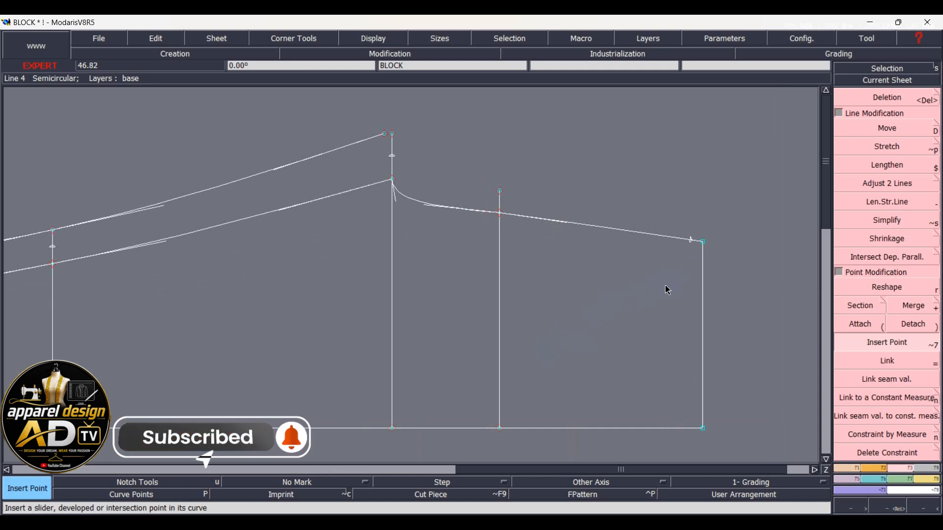
{"action": "key", "text": "d"}
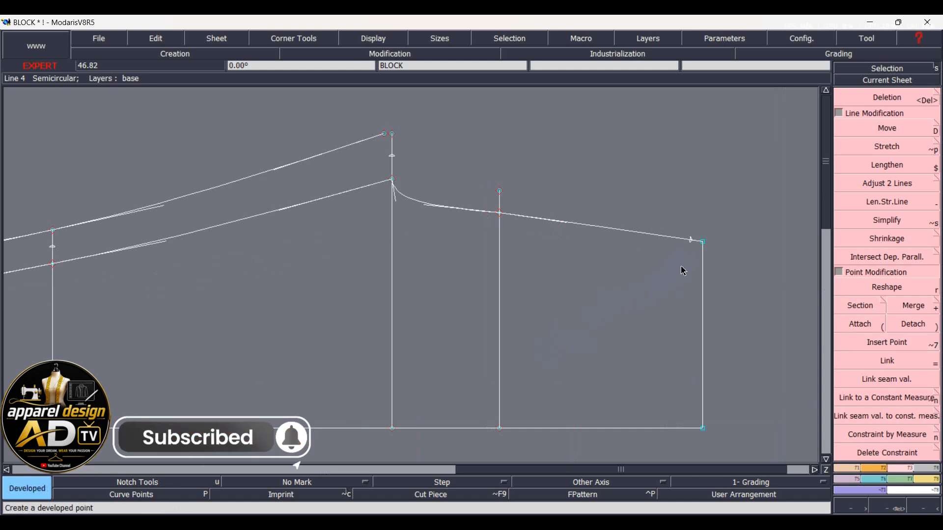
{"action": "left_click", "coordinate": [691, 242]}
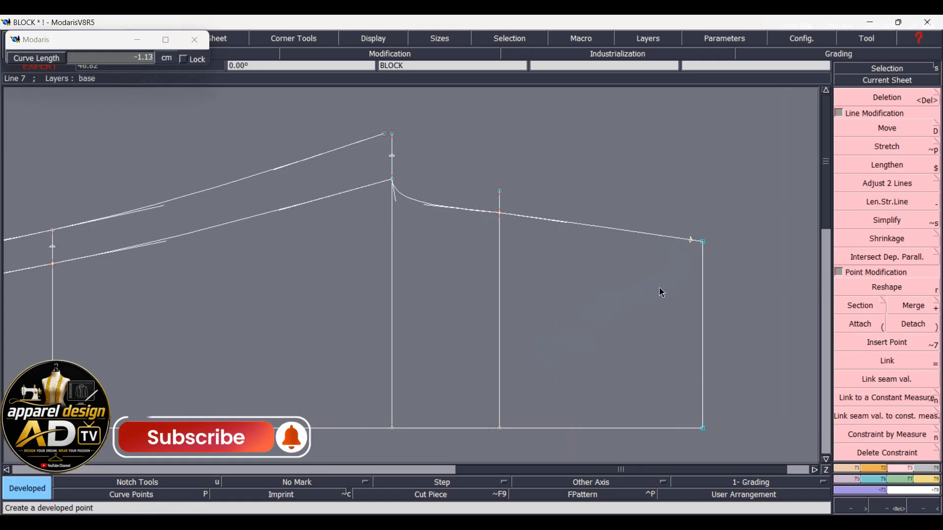
{"action": "key", "text": "Return"}
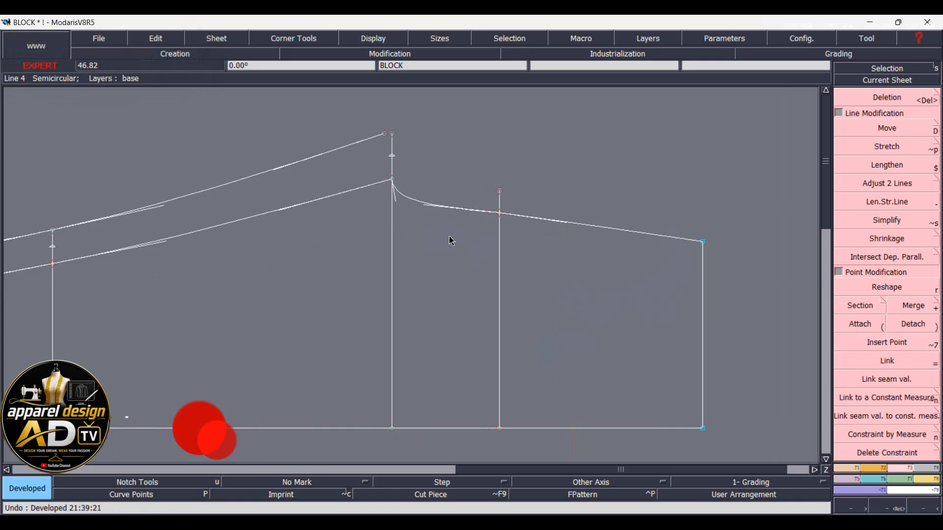
Create a developed point 27 cm along the crotch curve from the thigh line's lower point.
{"action": "left_click", "coordinate": [394, 184]}
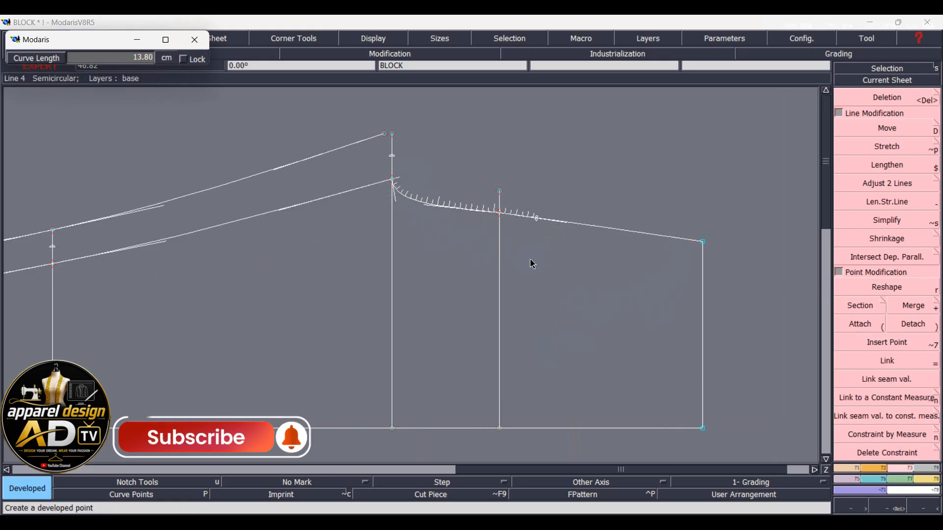
{"action": "key", "text": "Down"}
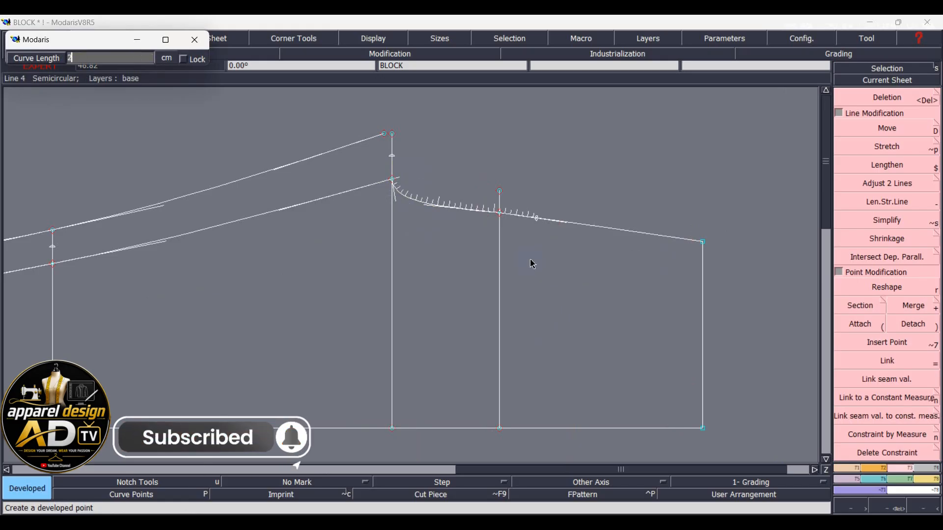
{"action": "type", "text": "27"}
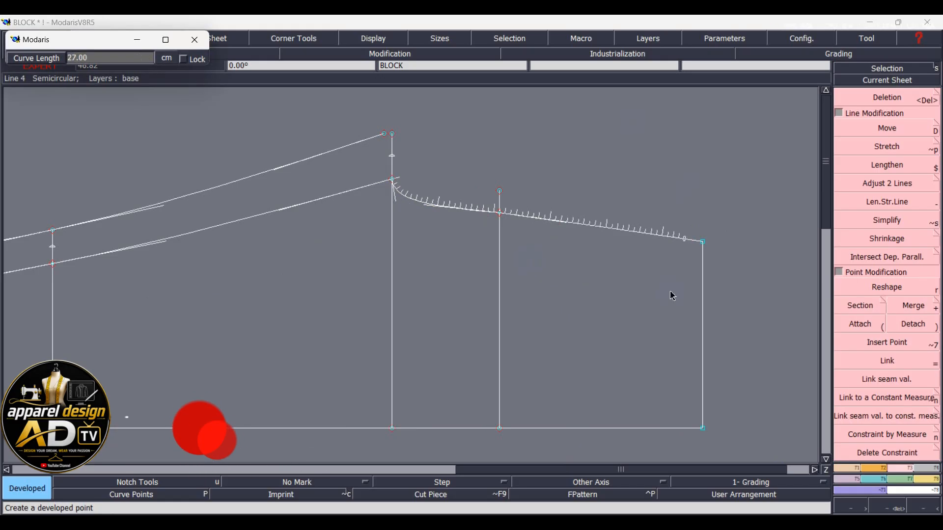
{"action": "key", "text": "Return"}
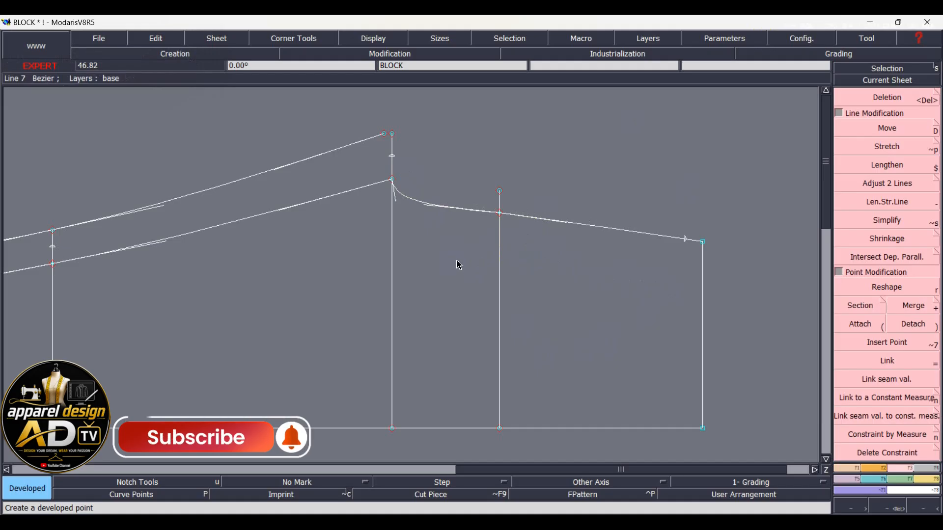
Create a symmetry axis along the block's horizontal base line.
{"action": "key", "text": "Home"}
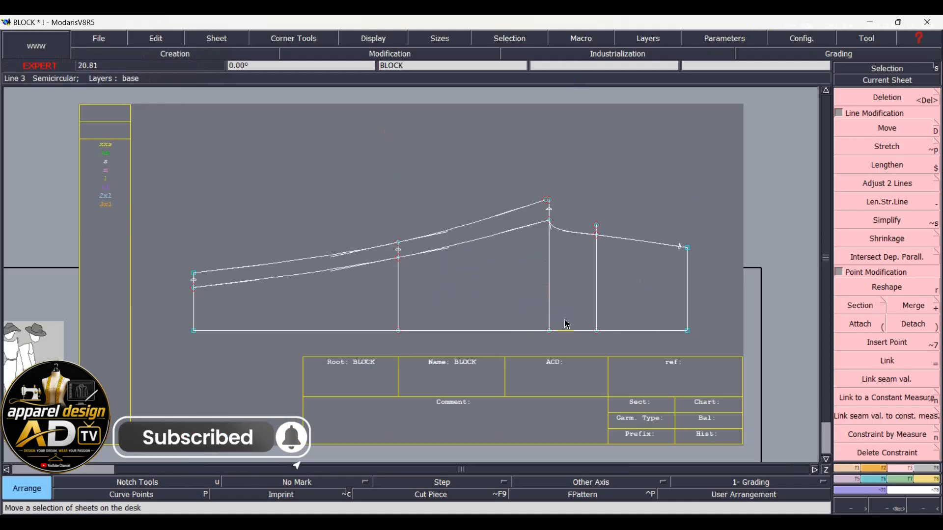
{"action": "scroll", "coordinate": [567, 324], "scroll_direction": "up", "scroll_amount": 1}
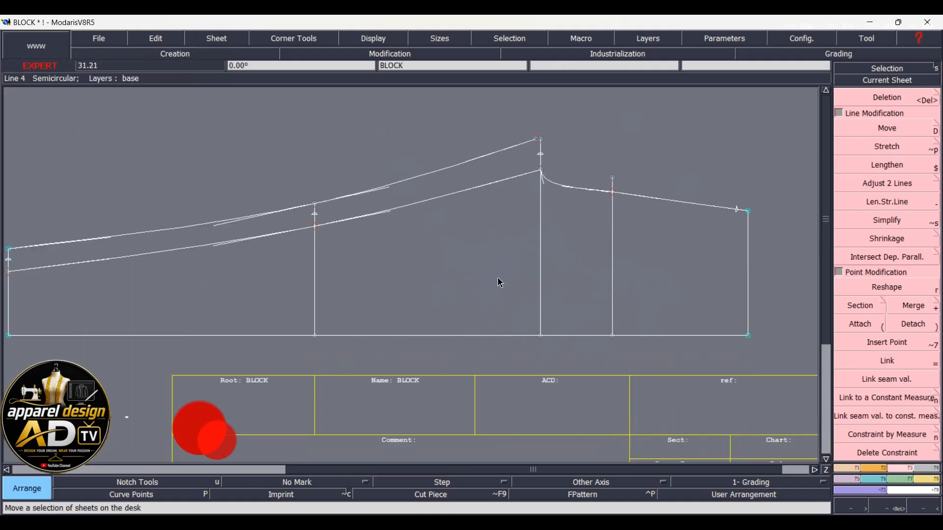
{"action": "key", "text": "shift+s"}
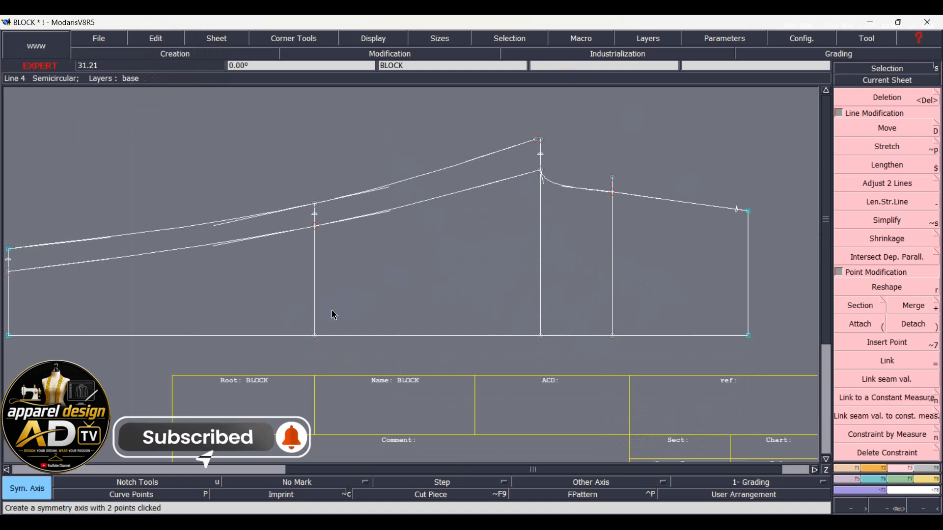
{"action": "left_click", "coordinate": [272, 336]}
Symmetrize the upper inseam curve, the hem, knee and thigh lines, and the crotch curve across the base line axis.
{"action": "key", "text": "Home"}
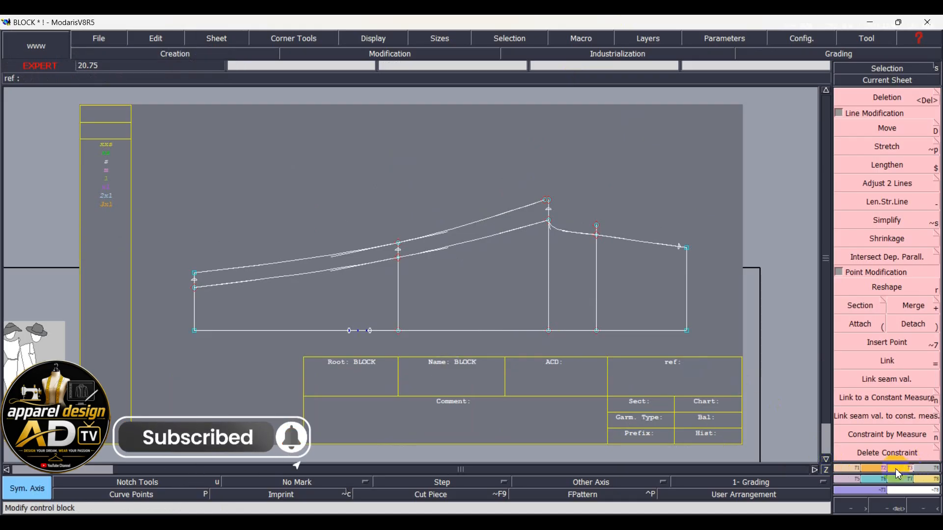
{"action": "left_click", "coordinate": [876, 470]}
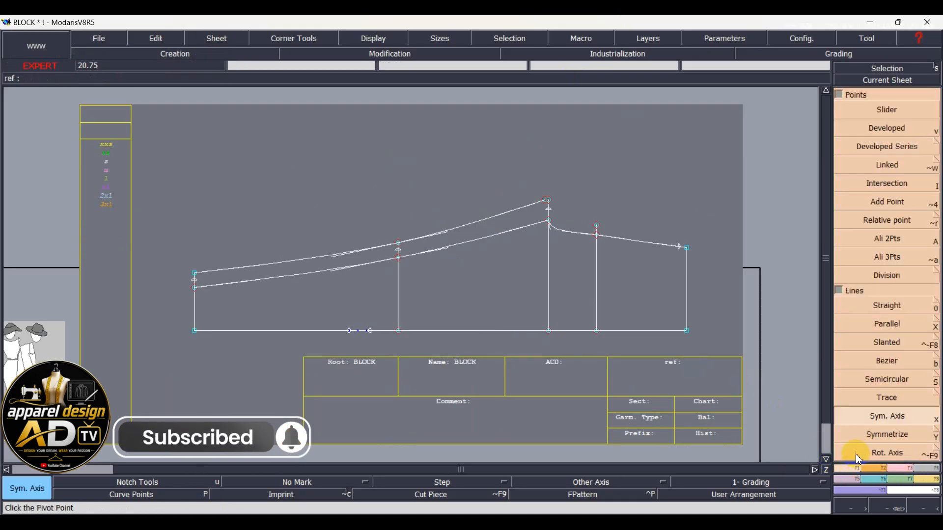
{"action": "left_click", "coordinate": [883, 435]}
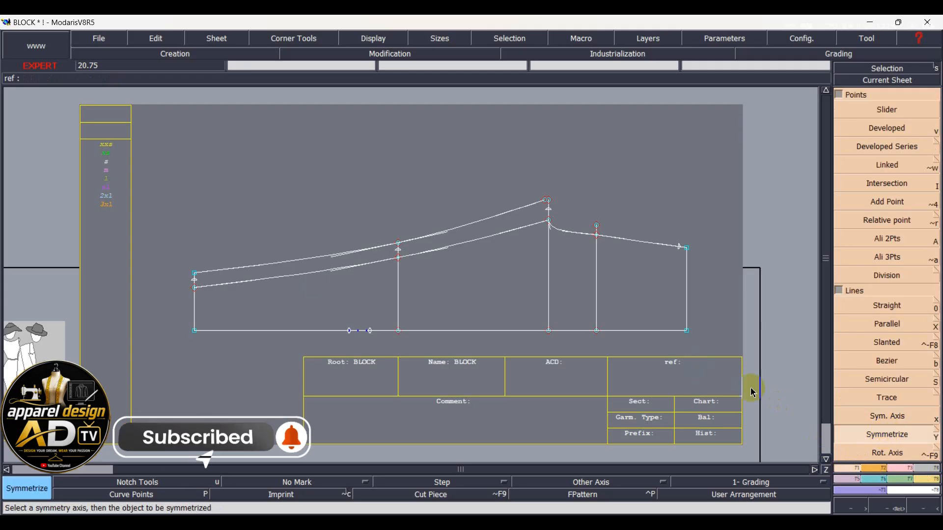
{"action": "left_click", "coordinate": [281, 267]}
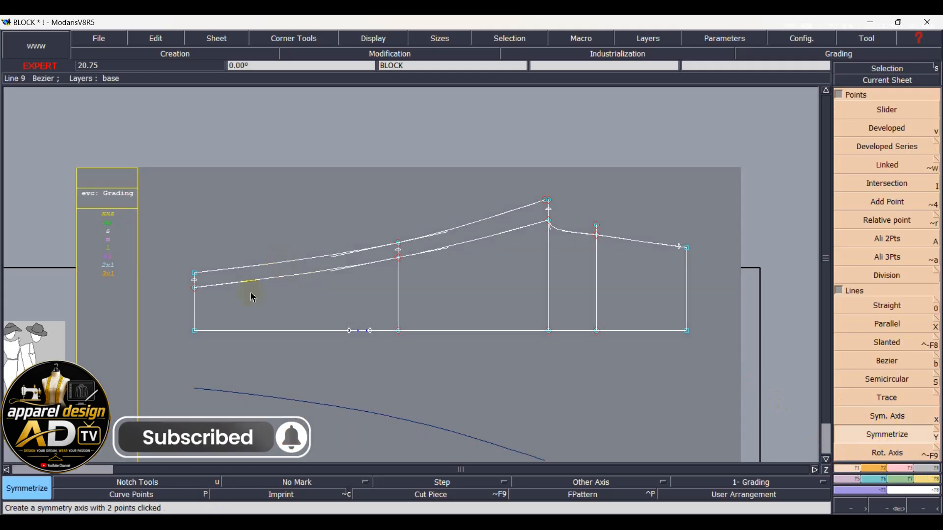
{"action": "left_click", "coordinate": [195, 302]}
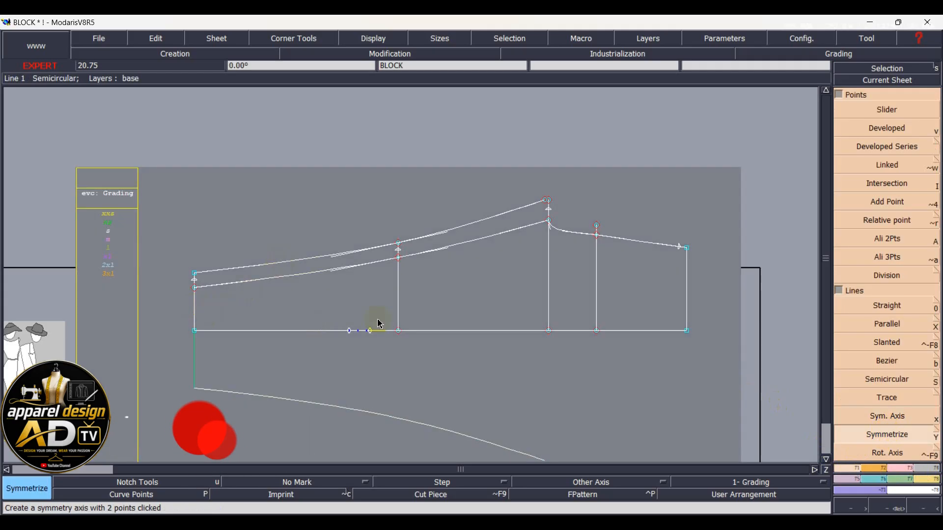
{"action": "left_click", "coordinate": [402, 294]}
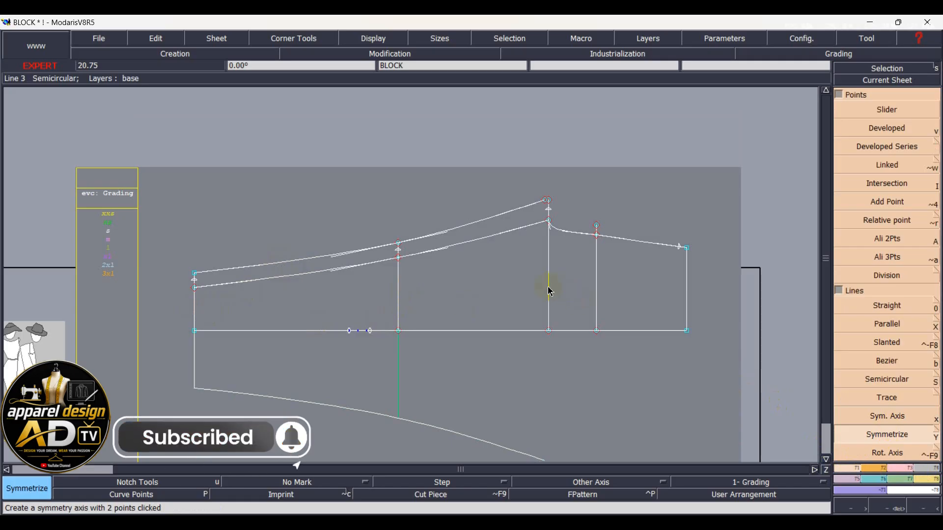
{"action": "left_click", "coordinate": [631, 248]}
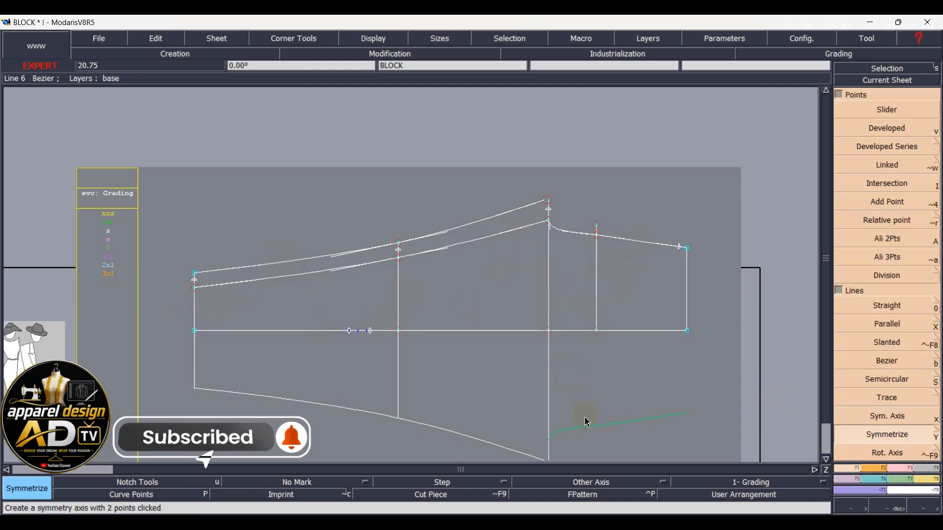
Delete the symmetry constraints from the mirrored inseam curve, crotch curve, and thigh, hem and knee lines.
{"action": "scroll", "coordinate": [602, 389], "scroll_direction": "down", "scroll_amount": 3}
{"action": "scroll", "coordinate": [545, 438], "scroll_direction": "up", "scroll_amount": 3}
{"action": "scroll", "coordinate": [536, 439], "scroll_direction": "up", "scroll_amount": 2}
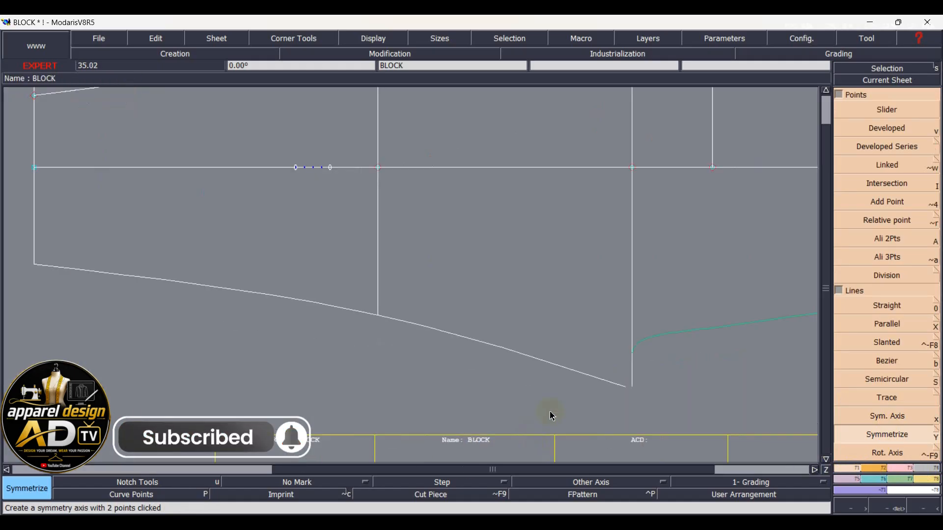
{"action": "left_click", "coordinate": [900, 468]}
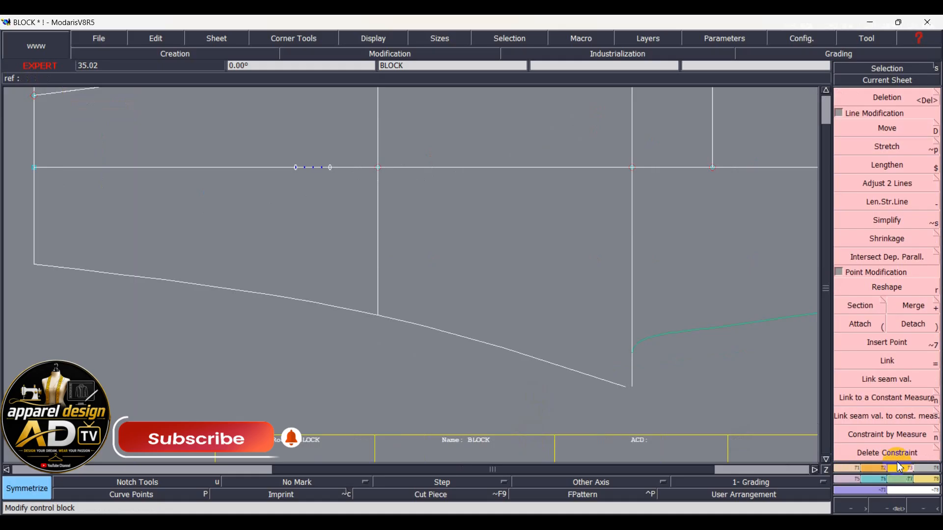
{"action": "left_click", "coordinate": [870, 460]}
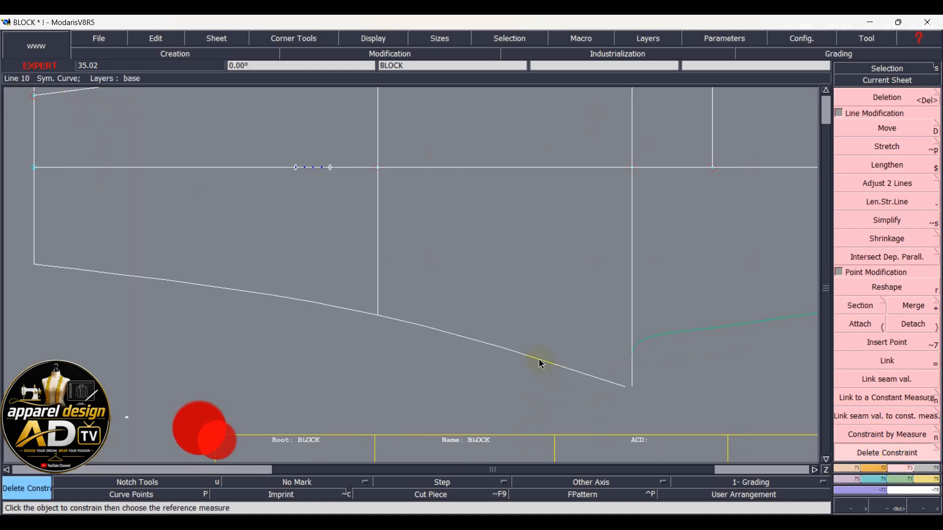
{"action": "left_click", "coordinate": [634, 302]}
{"action": "left_click", "coordinate": [676, 338]}
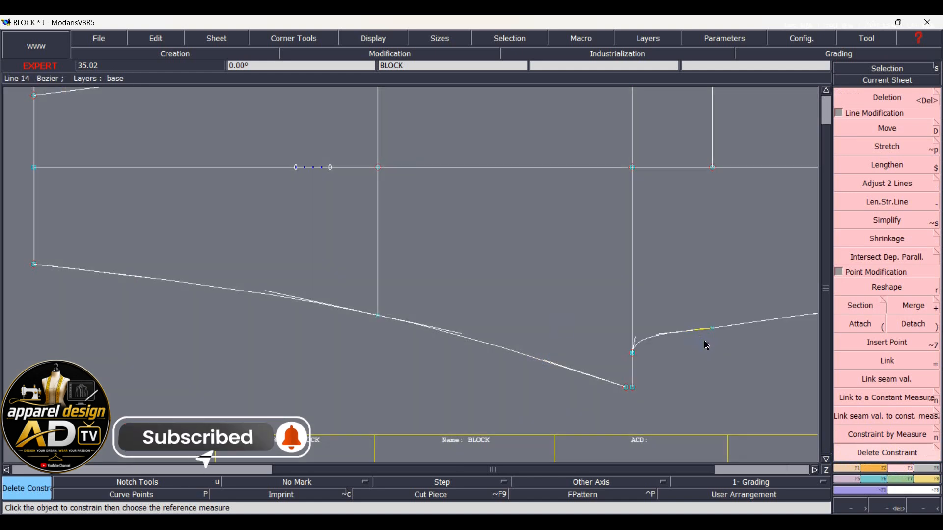
{"action": "left_click", "coordinate": [38, 211]}
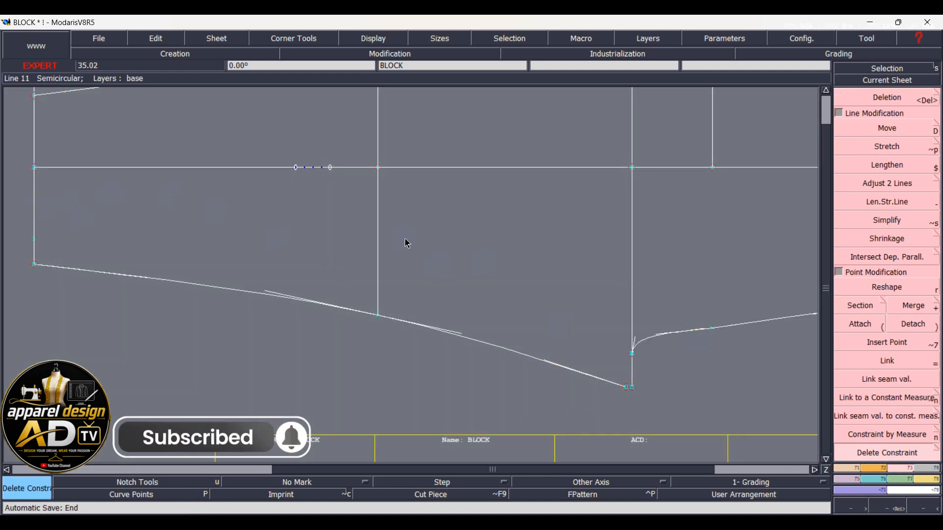
{"action": "left_click", "coordinate": [377, 242]}
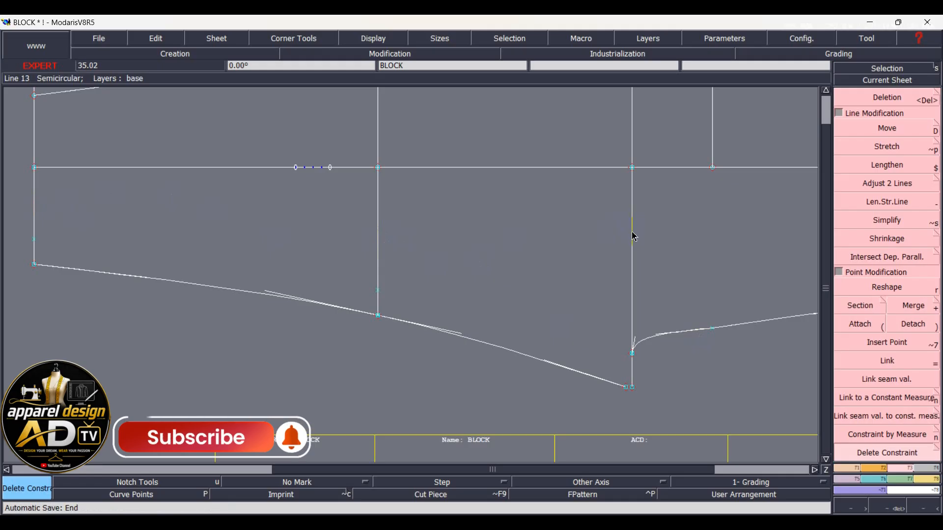
{"action": "key", "text": "Home"}
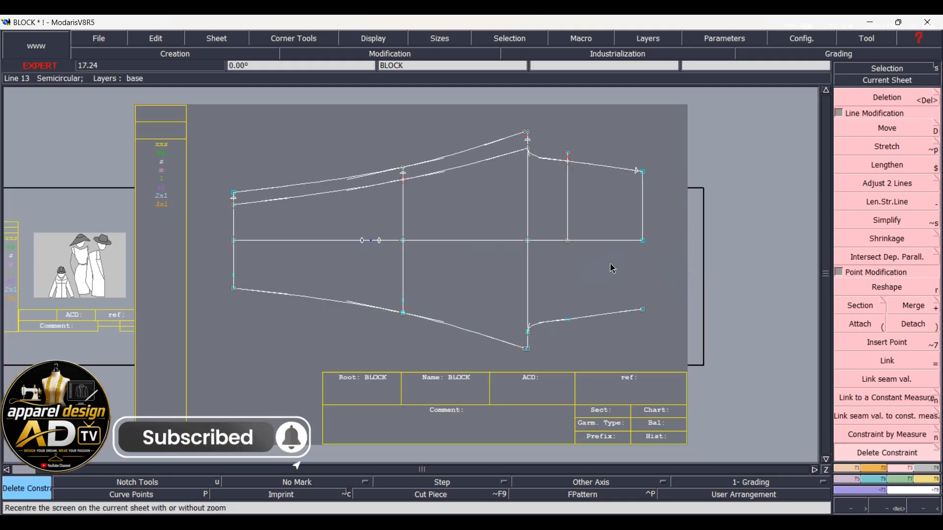
Delete the mirrored lower crotch curve, its leftover developed point and the thigh line's lower half.
{"action": "scroll", "coordinate": [613, 274], "scroll_direction": "up", "scroll_amount": 1}
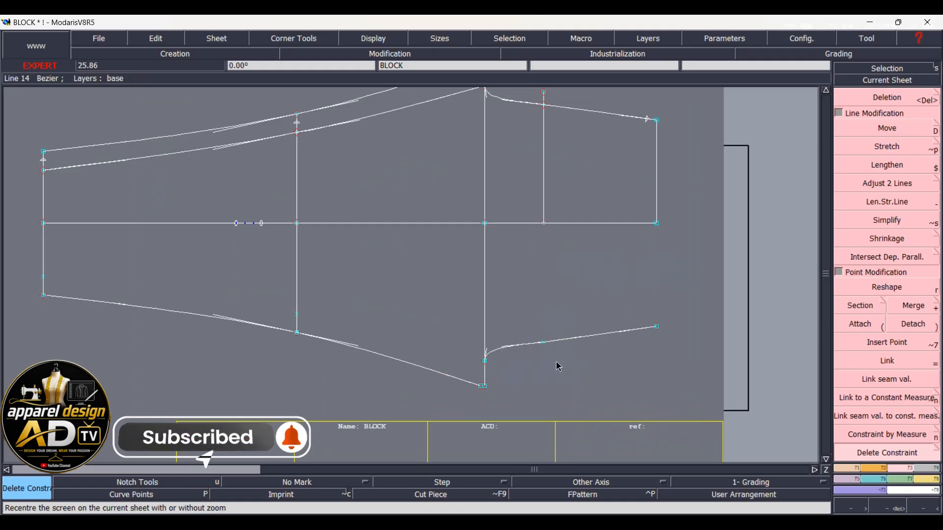
{"action": "key", "text": "Delete"}
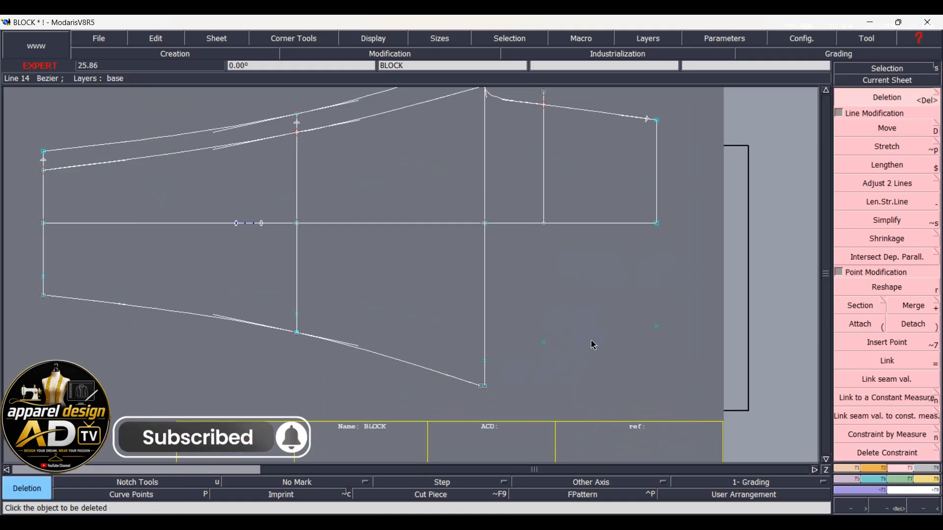
{"action": "left_click", "coordinate": [543, 342]}
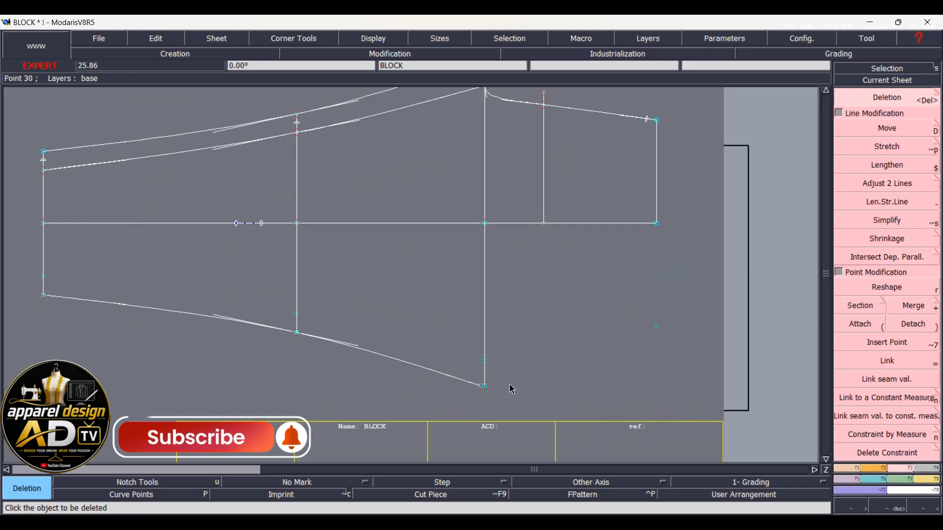
{"action": "key", "text": "ctrl+z"}
{"action": "key", "text": "Delete"}
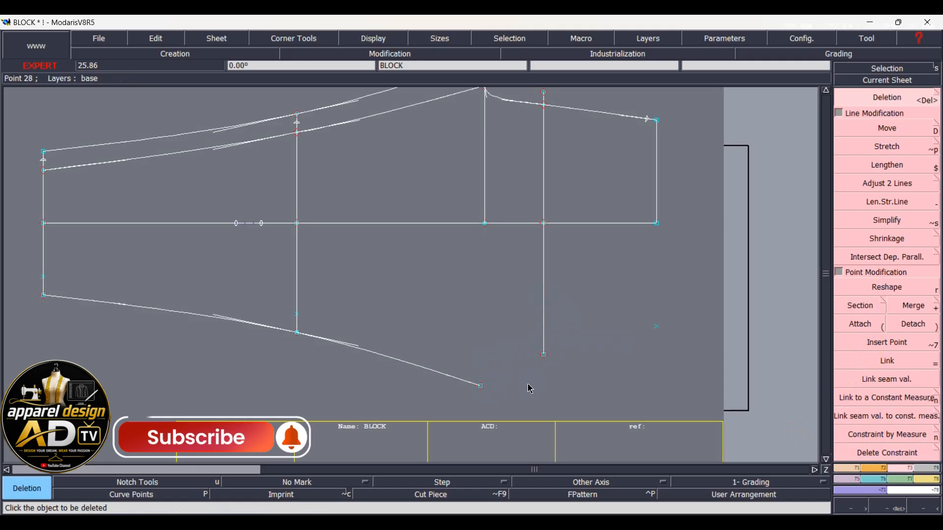
Draw a Bezier back crotch curve from the lower inseam end through the hip line's lower end to beyond the waist level.
{"action": "key", "text": "b"}
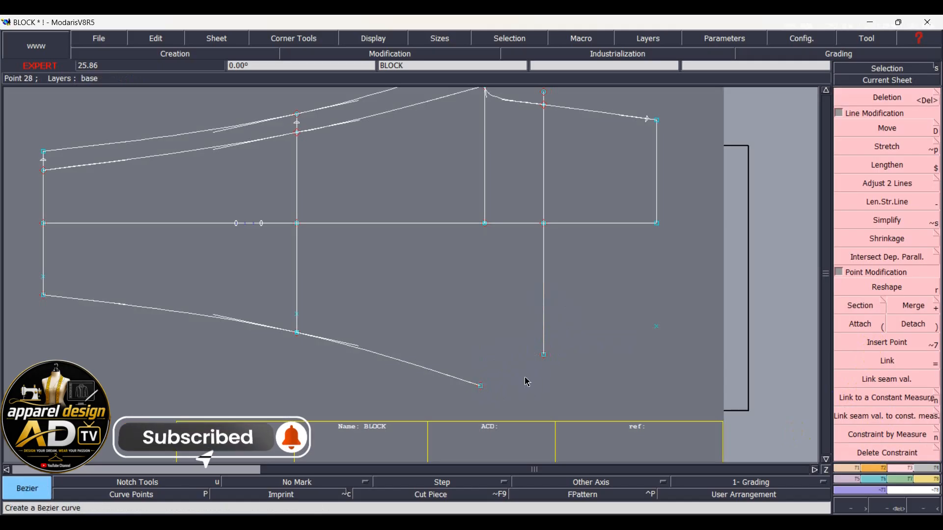
{"action": "left_click", "coordinate": [482, 387]}
{"action": "left_click", "coordinate": [543, 357]}
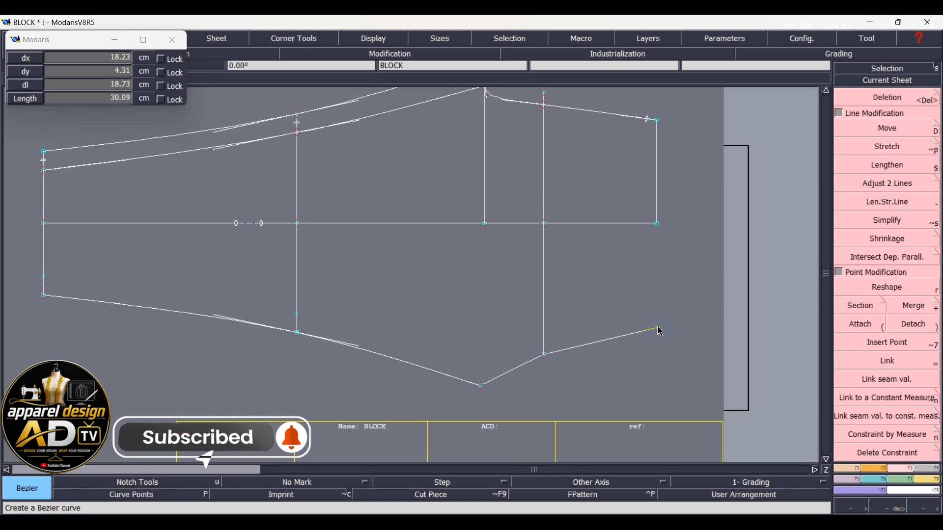
{"action": "right_click", "coordinate": [710, 323]}
Reshape the back crotch curve into a smooth hollow between the lower crotch point and the hip line.
{"action": "scroll", "coordinate": [554, 373], "scroll_direction": "up", "scroll_amount": 2}
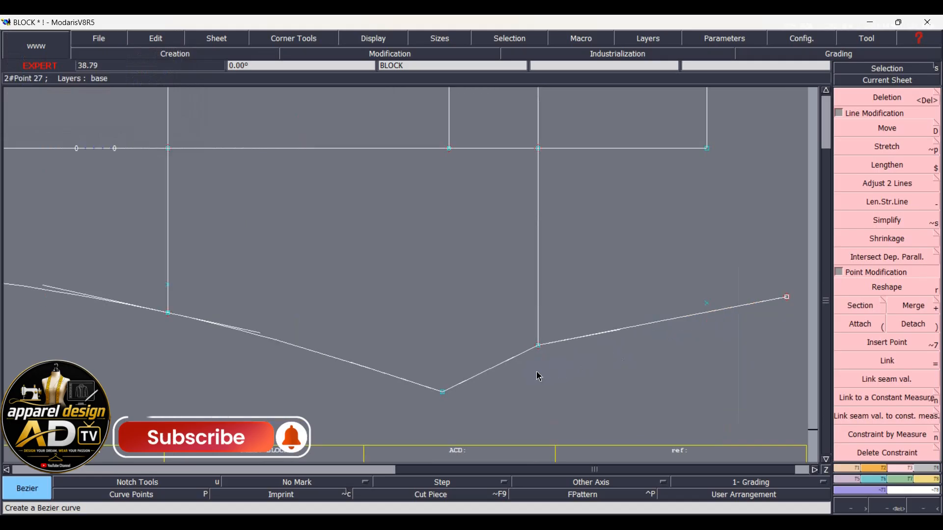
{"action": "scroll", "coordinate": [539, 377], "scroll_direction": "up", "scroll_amount": 1}
{"action": "key", "text": "r"}
{"action": "left_click_drag", "start_coordinate": [436, 381], "coordinate": [422, 340]}
{"action": "left_click", "coordinate": [416, 336]}
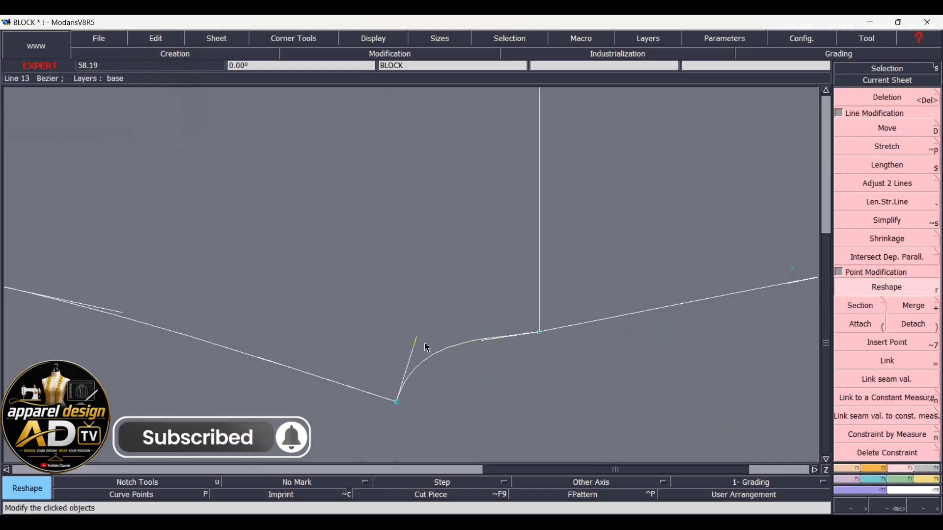
{"action": "left_click", "coordinate": [415, 338]}
{"action": "left_click", "coordinate": [408, 338]}
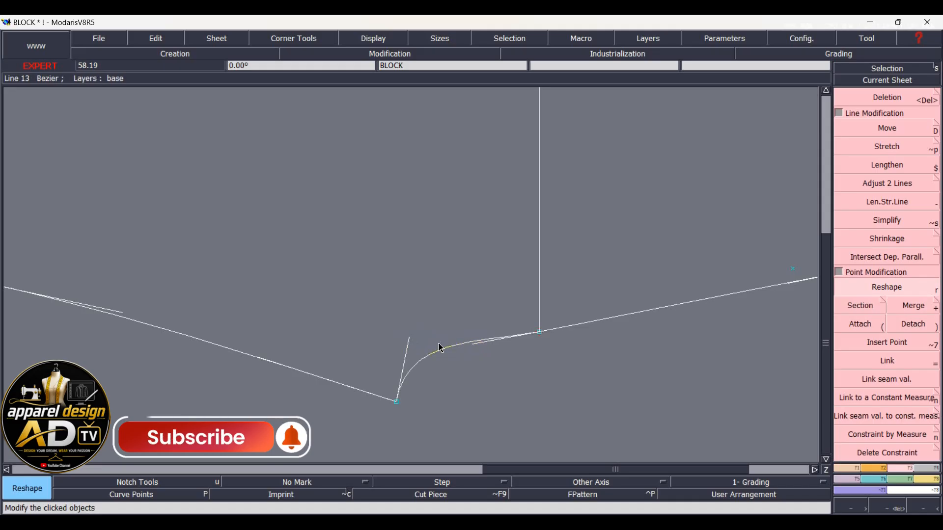
Consult the size S rise measurements in M Chart.pdf and the leggings reference photo for the back crotch seam.
{"action": "left_click", "coordinate": [580, 483]}
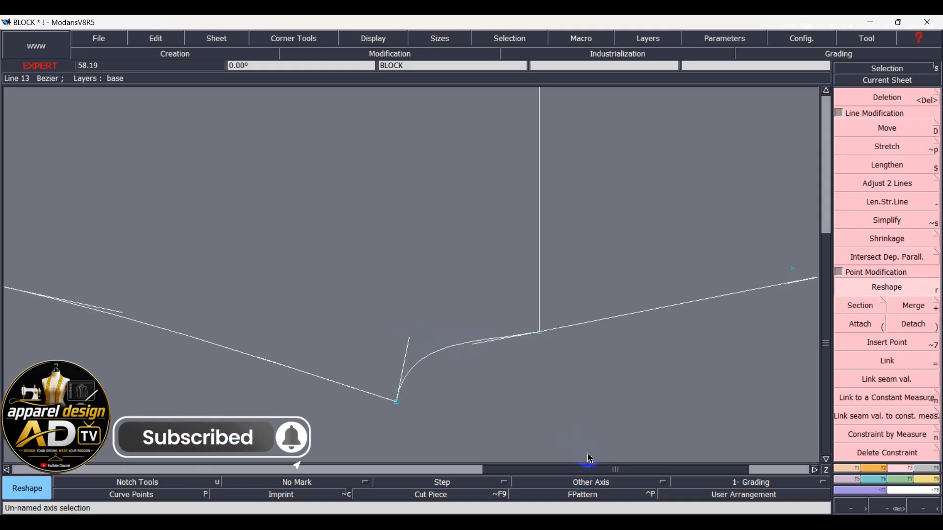
{"action": "key", "text": "Home"}
{"action": "mouse_move", "coordinate": [587, 521]}
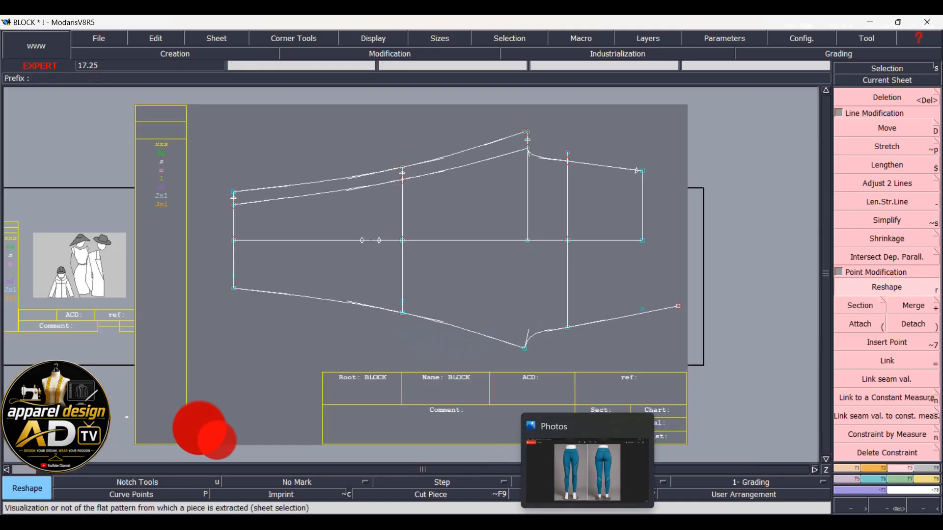
{"action": "mouse_move", "coordinate": [446, 522]}
{"action": "left_click", "coordinate": [493, 450]}
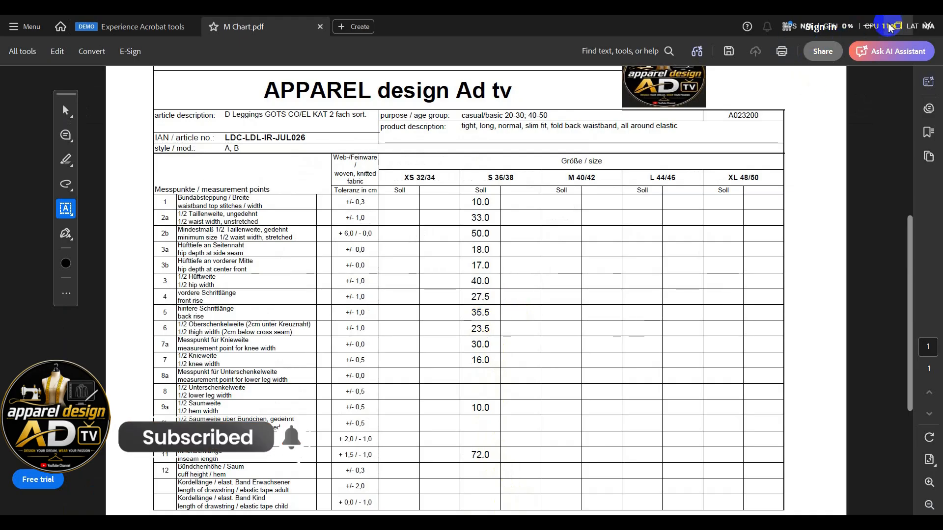
{"action": "left_click", "coordinate": [862, 23]}
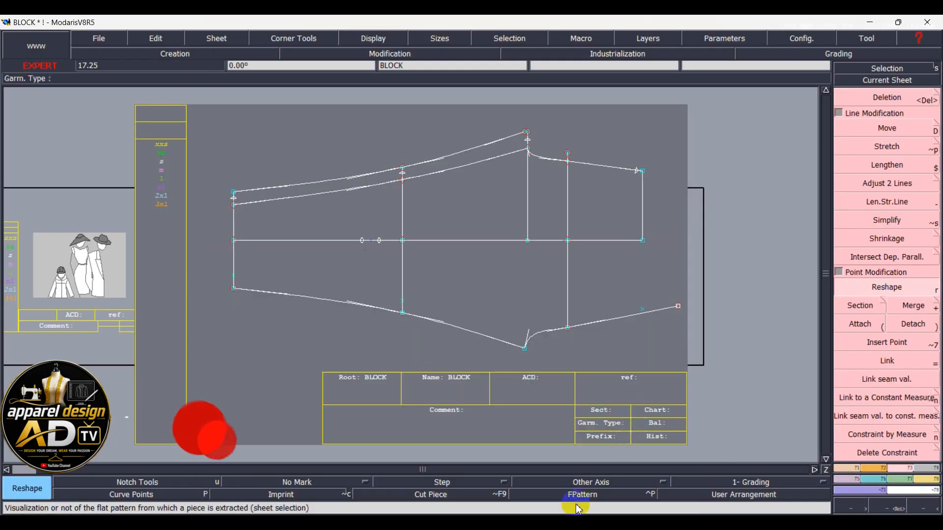
{"action": "mouse_move", "coordinate": [585, 521]}
{"action": "left_click", "coordinate": [587, 469]}
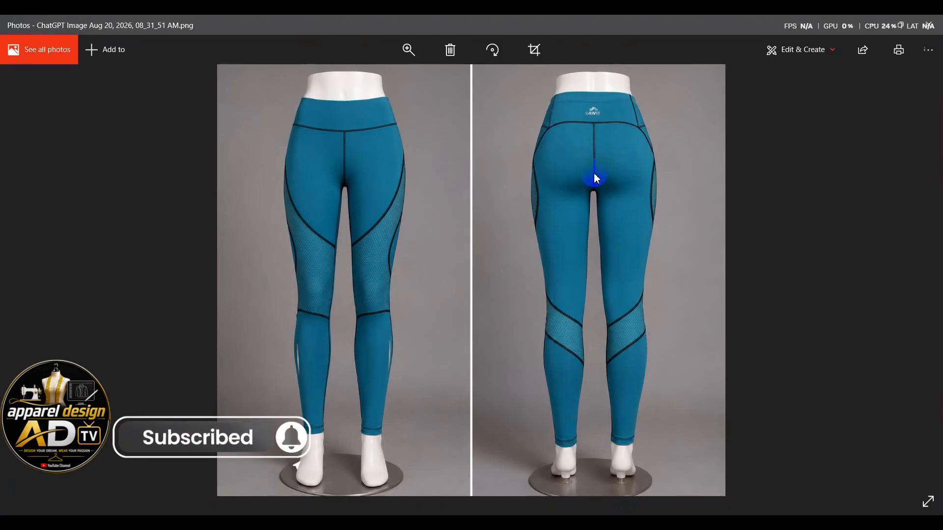
{"action": "left_click", "coordinate": [864, 25]}
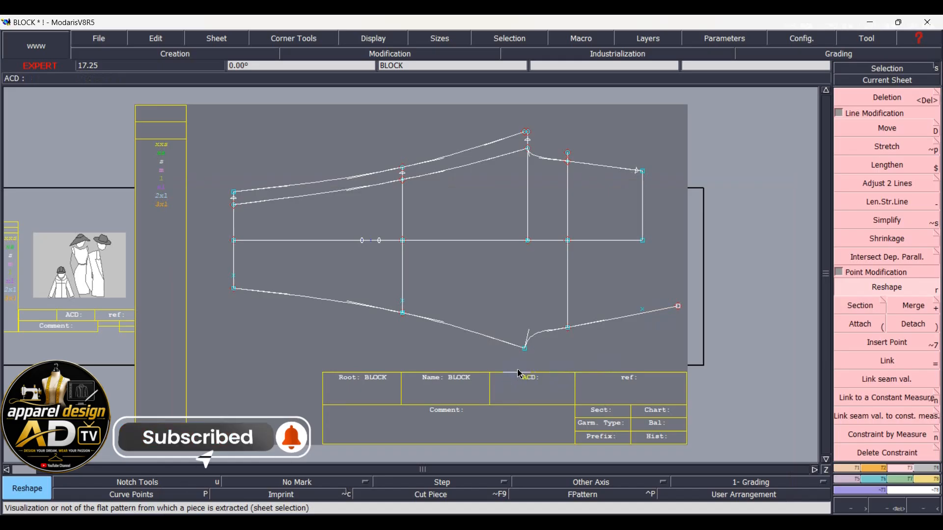
Create a developed point 34.5 cm along the back crotch curve from the lower crotch point and insert it into the curve.
{"action": "key", "text": "d"}
{"action": "left_click", "coordinate": [526, 352]}
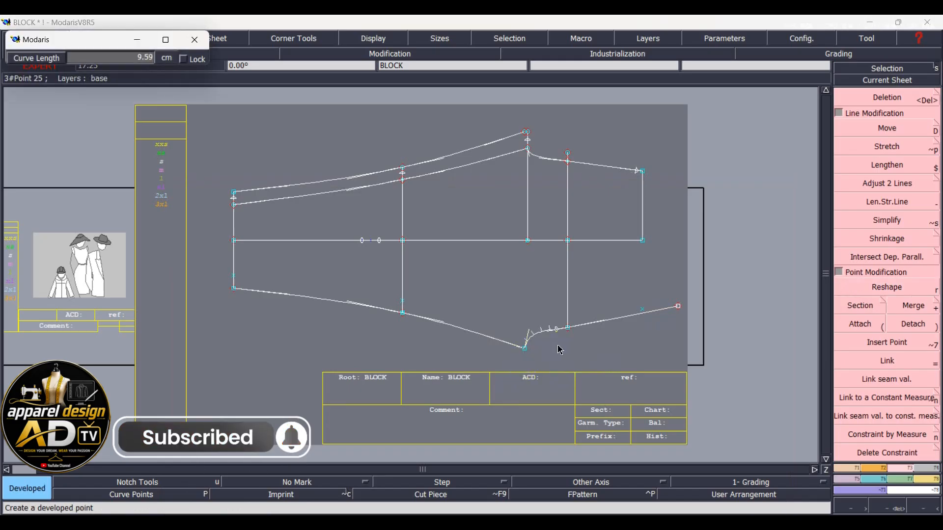
{"action": "type", "text": "34.5"}
{"action": "key", "text": "Return"}
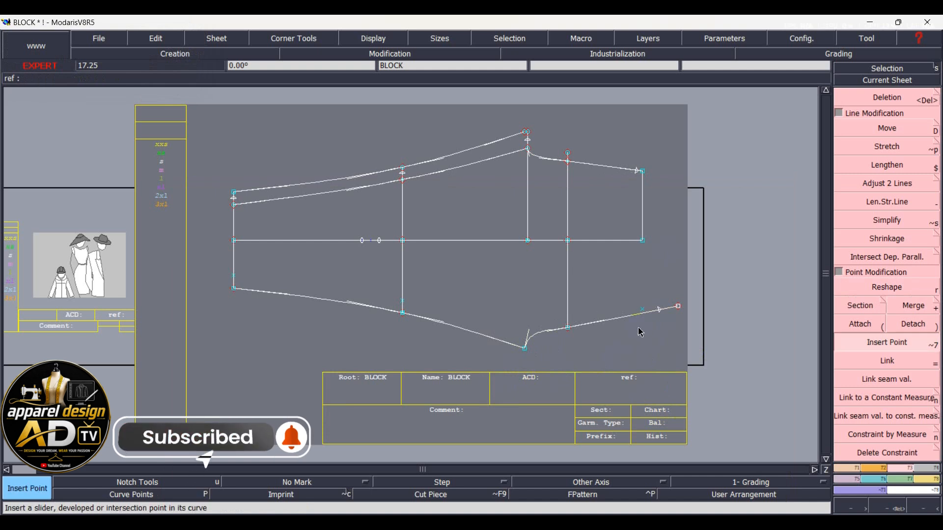
{"action": "key", "text": "alt+7"}
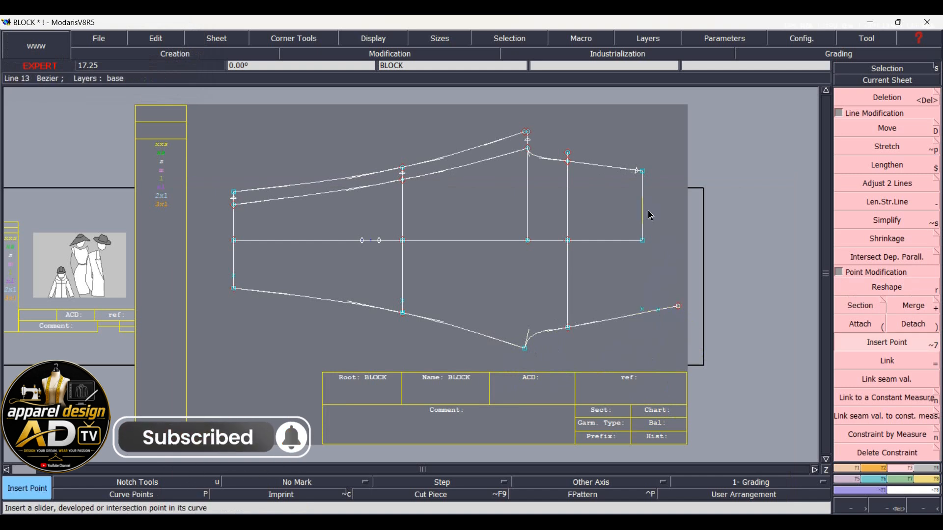
Shorten the back crotch curve to its developed point by deleting the end point beyond it.
{"action": "left_click", "coordinate": [862, 329]}
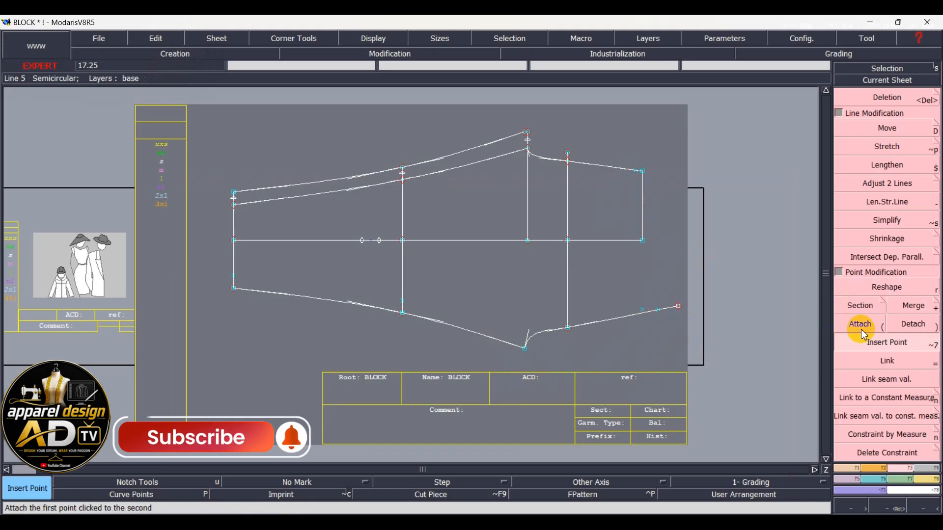
{"action": "left_click", "coordinate": [687, 308]}
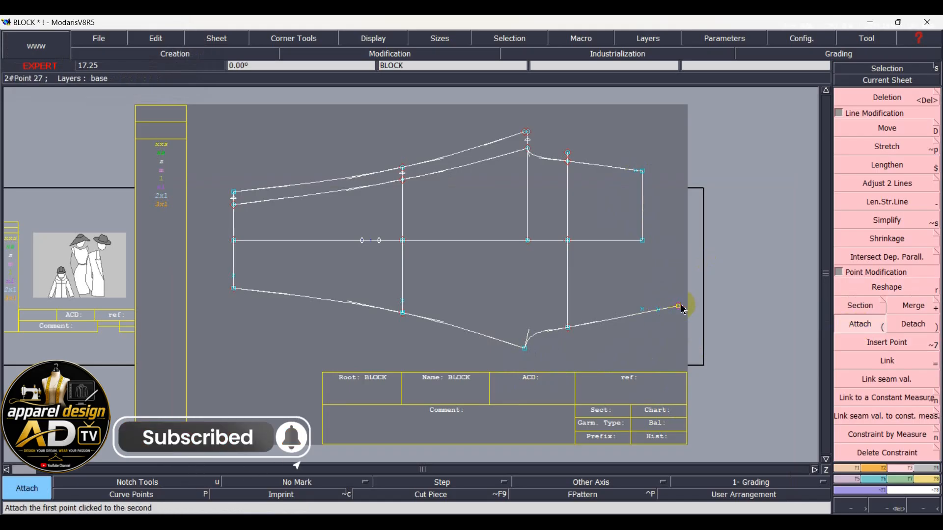
{"action": "left_click", "coordinate": [675, 300]}
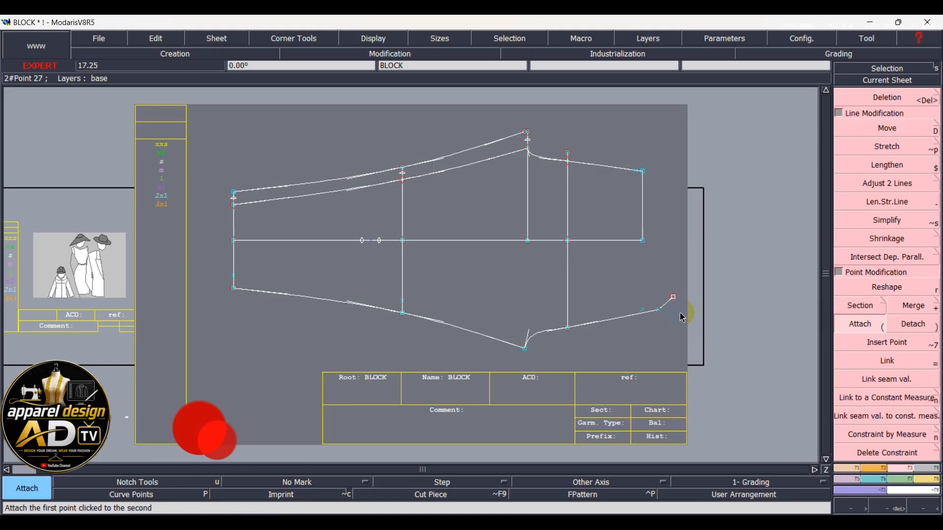
{"action": "left_click", "coordinate": [901, 340]}
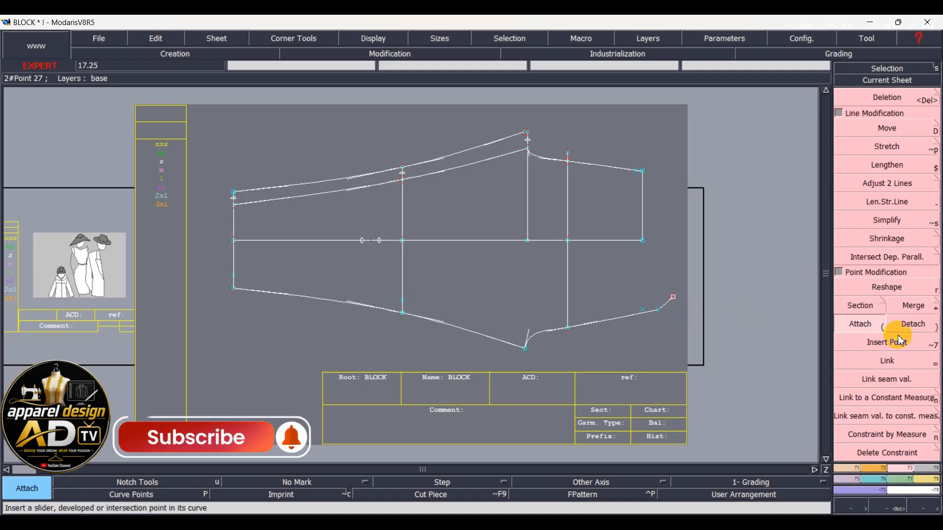
{"action": "left_click", "coordinate": [886, 98]}
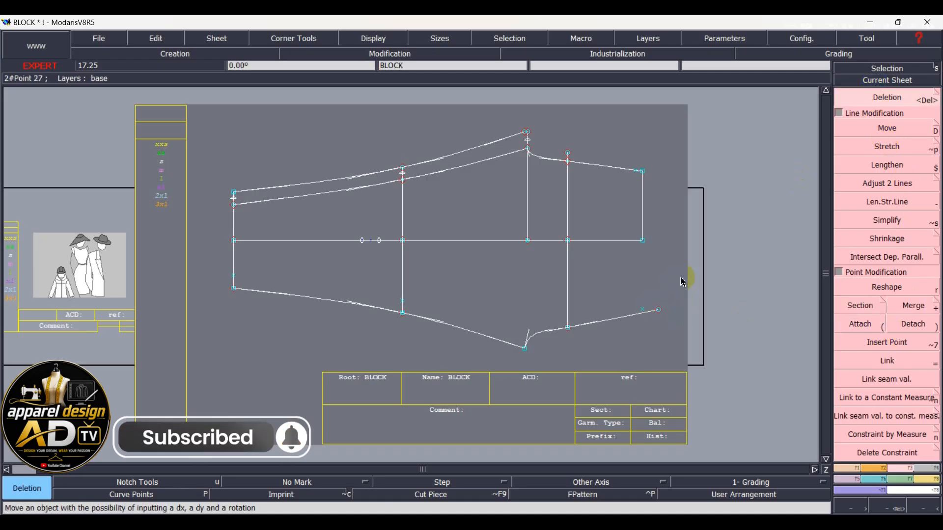
Delete the vertical waist line, the outer upper inseam curve and the thigh line's upper half.
{"action": "left_click", "coordinate": [643, 199]}
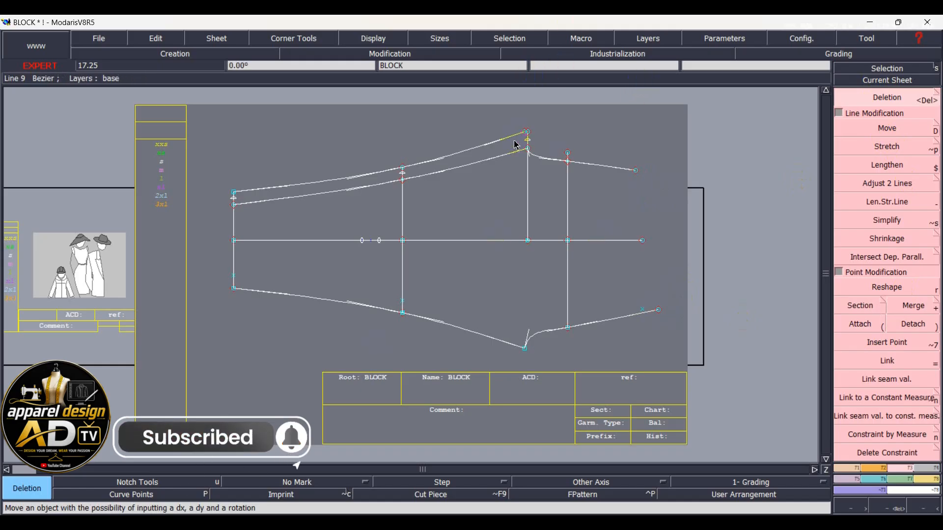
{"action": "left_click", "coordinate": [466, 154]}
{"action": "scroll", "coordinate": [450, 164], "scroll_direction": "up", "scroll_amount": 1}
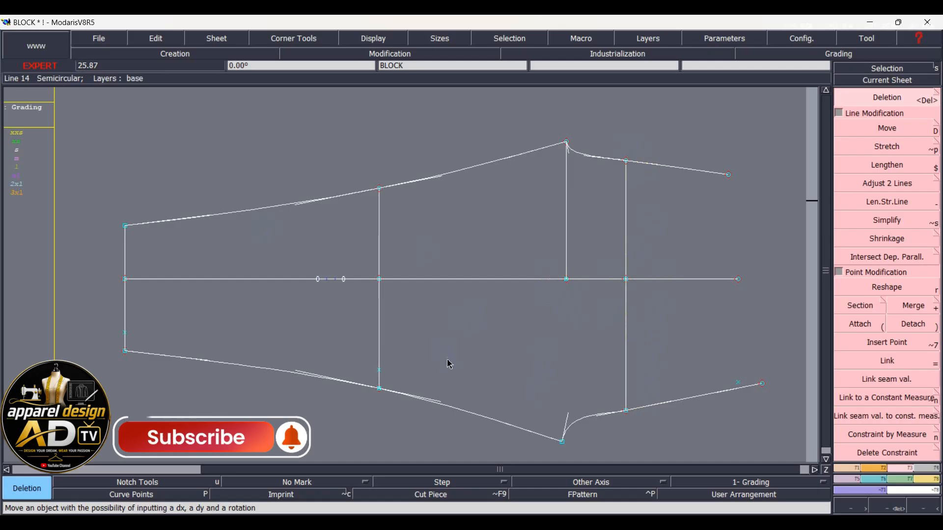
{"action": "left_click", "coordinate": [568, 212]}
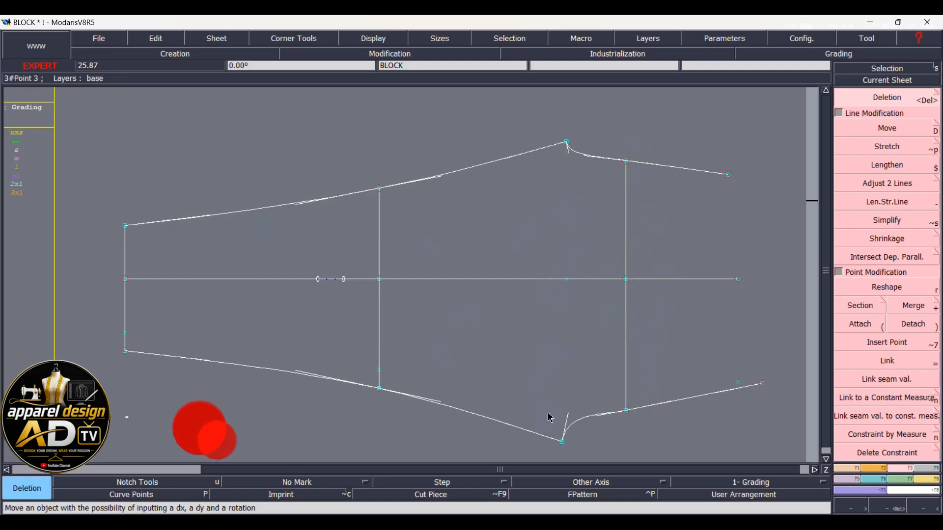
Draw a Bezier thigh line between the lower and upper crotch points, passing through the base line.
{"action": "key", "text": "b"}
{"action": "left_click", "coordinate": [563, 444]}
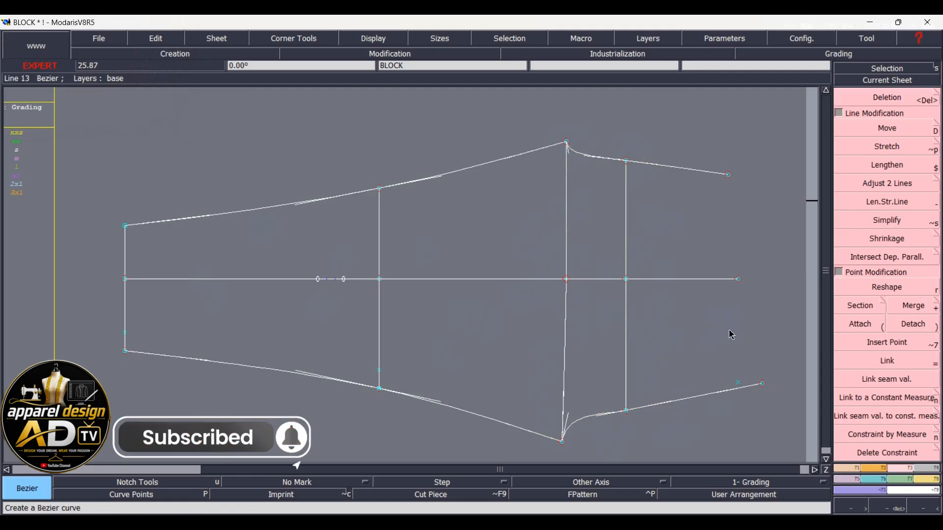
Draw the waistline as a Bezier line from the lower waist corner through the centre line's end to the upper waist corner.
{"action": "left_click", "coordinate": [762, 384]}
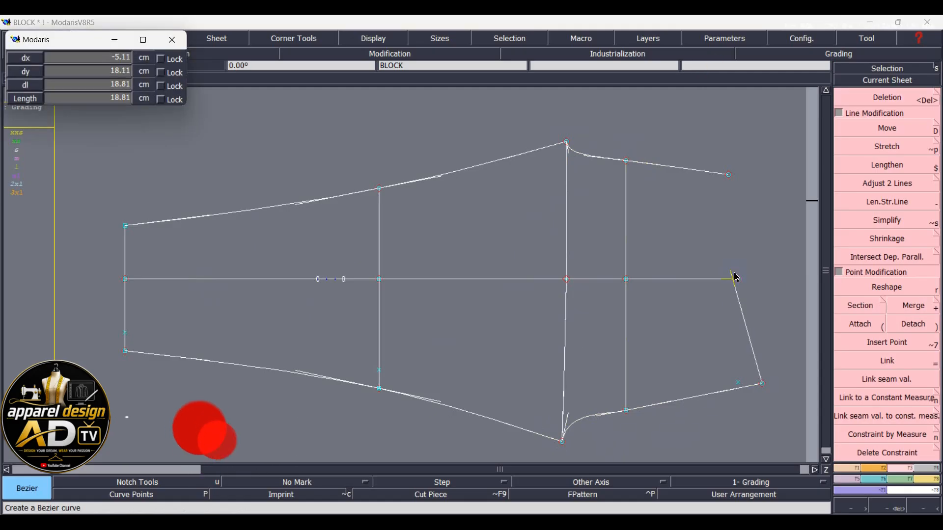
{"action": "left_click", "coordinate": [738, 279]}
{"action": "left_click", "coordinate": [729, 174]}
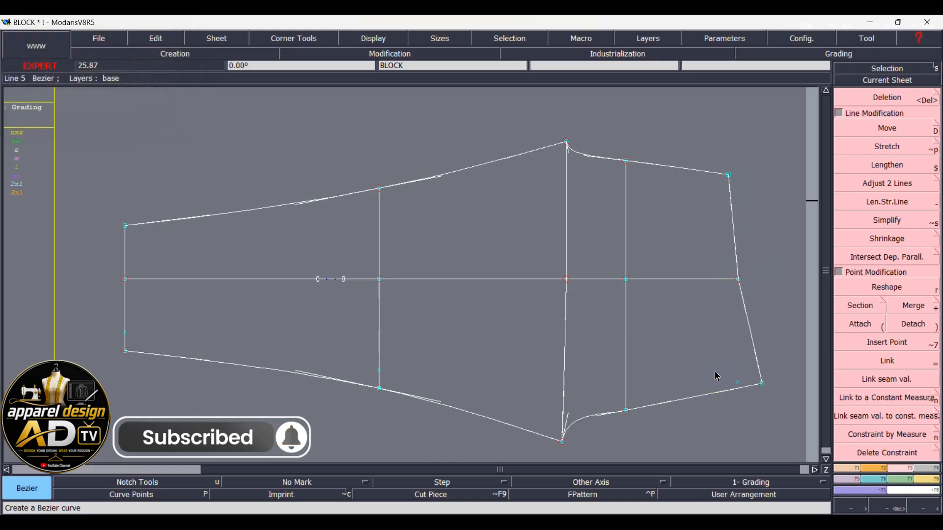
Measure the whole waistline with a dynamic length measurement, check the leggings reference photo, and return to the pattern.
{"action": "key", "text": "l"}
{"action": "left_click", "coordinate": [750, 330]}
{"action": "left_click", "coordinate": [716, 418]}
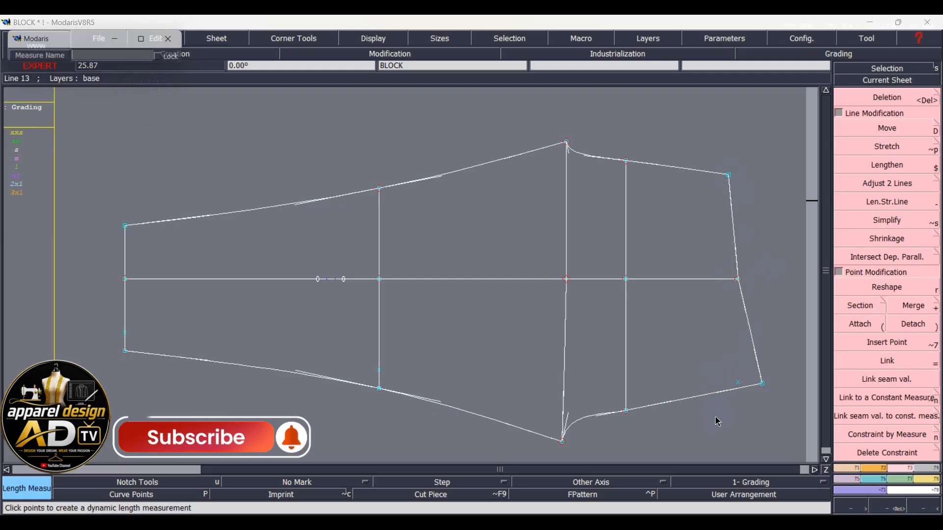
{"action": "key", "text": "Return"}
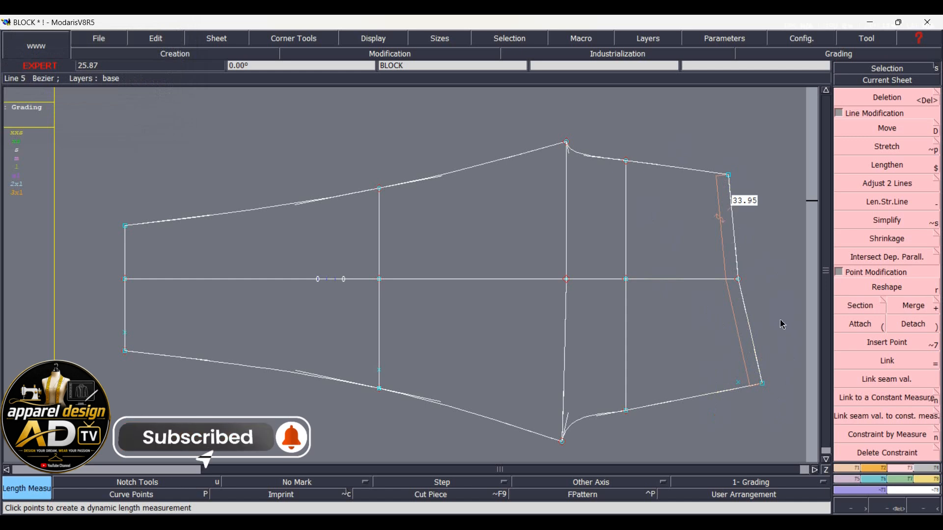
{"action": "key", "text": "Home"}
{"action": "scroll", "coordinate": [692, 195], "scroll_direction": "up", "scroll_amount": 2}
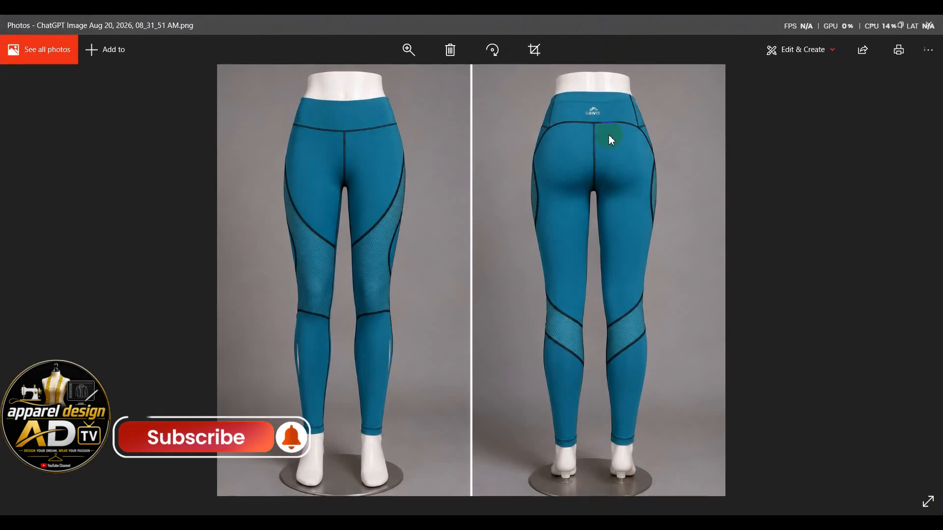
{"action": "left_click", "coordinate": [872, 25]}
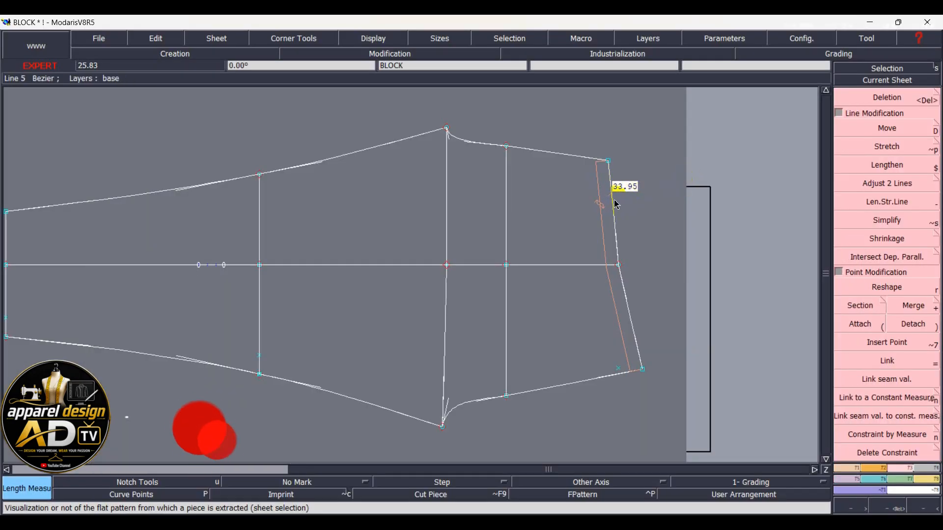
{"action": "key", "text": "r"}
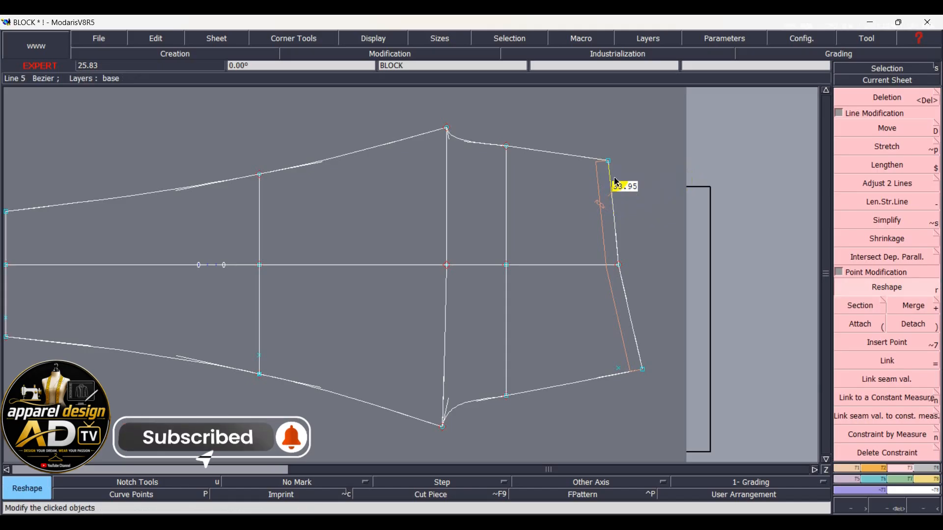
{"action": "left_click", "coordinate": [609, 161]}
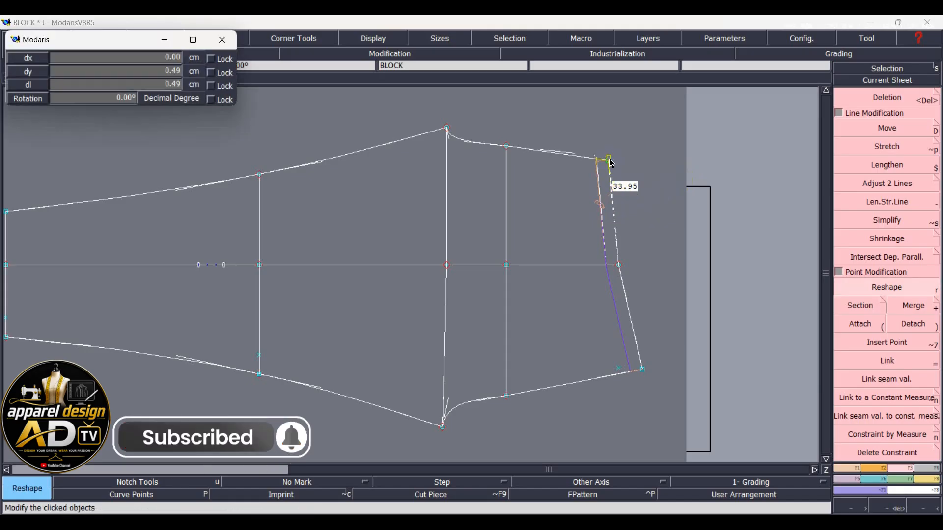
{"action": "type", "text": "0.1"}
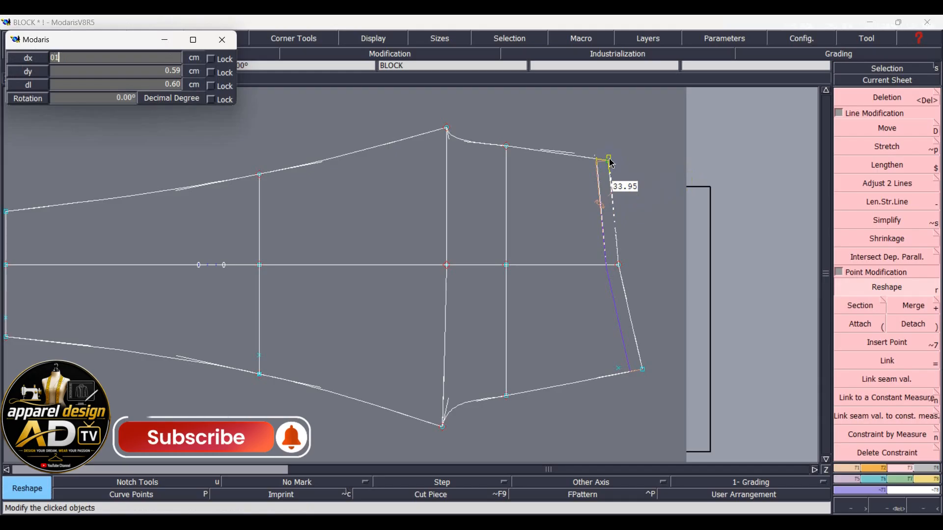
{"action": "key", "text": "Return"}
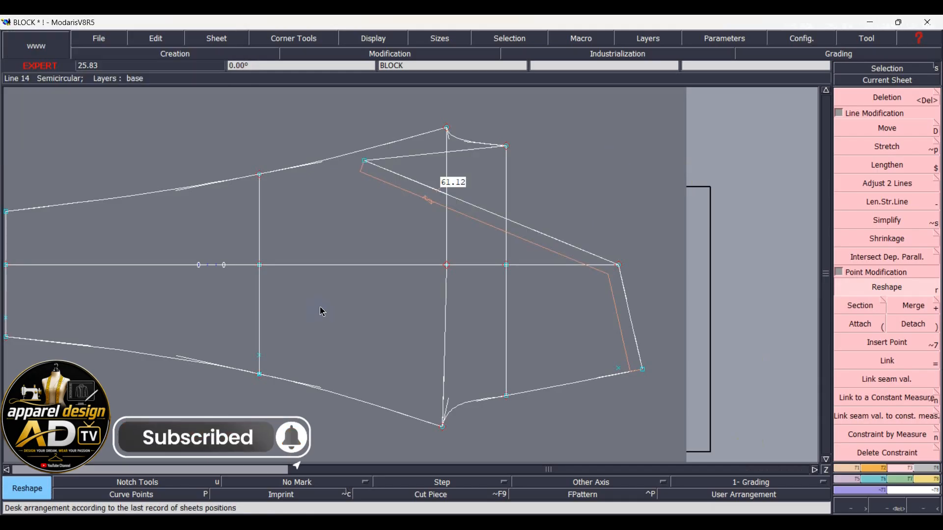
{"action": "key", "text": "ctrl+z"}
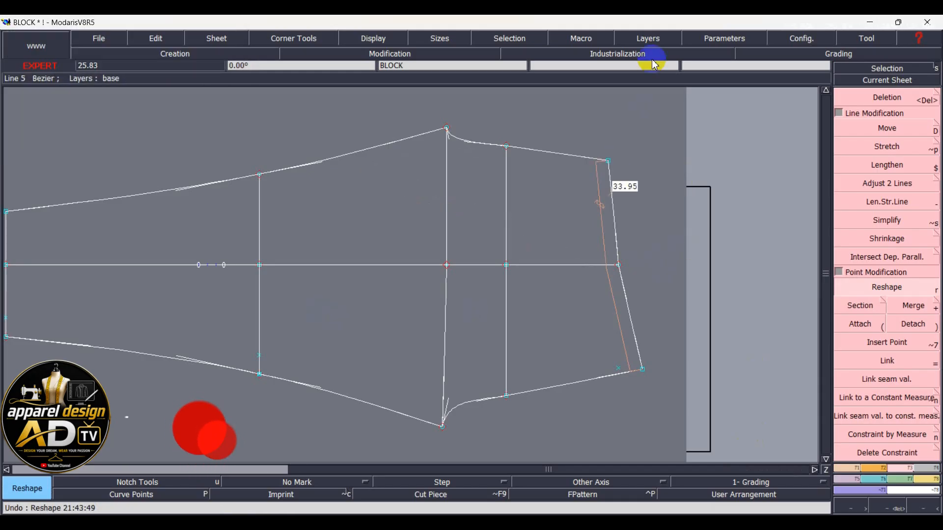
Reshape the upper waist corner with an offset of dx 0.00 and dy 0.5 cm.
{"action": "left_click", "coordinate": [610, 160]}
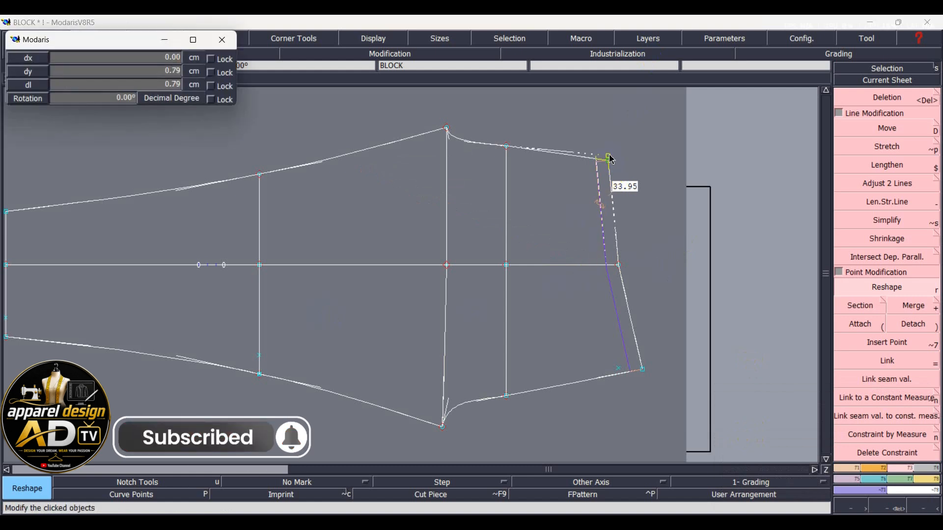
{"action": "key", "text": "Down"}
{"action": "key", "text": "Down"}
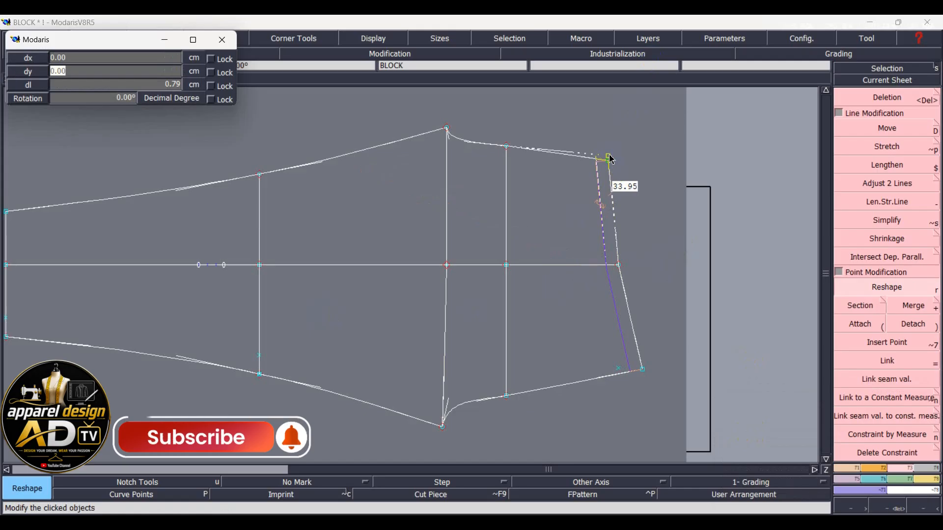
{"action": "key", "text": "BackSpace"}
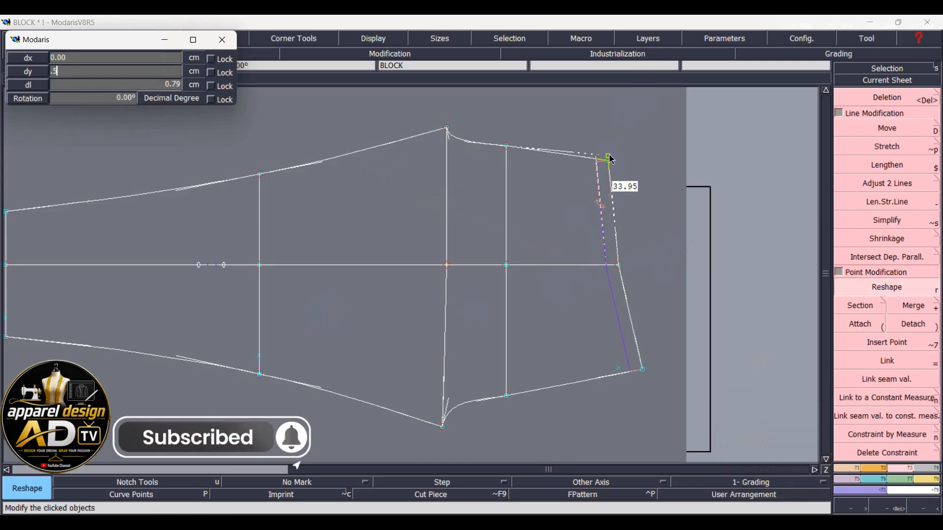
{"action": "key", "text": "Return"}
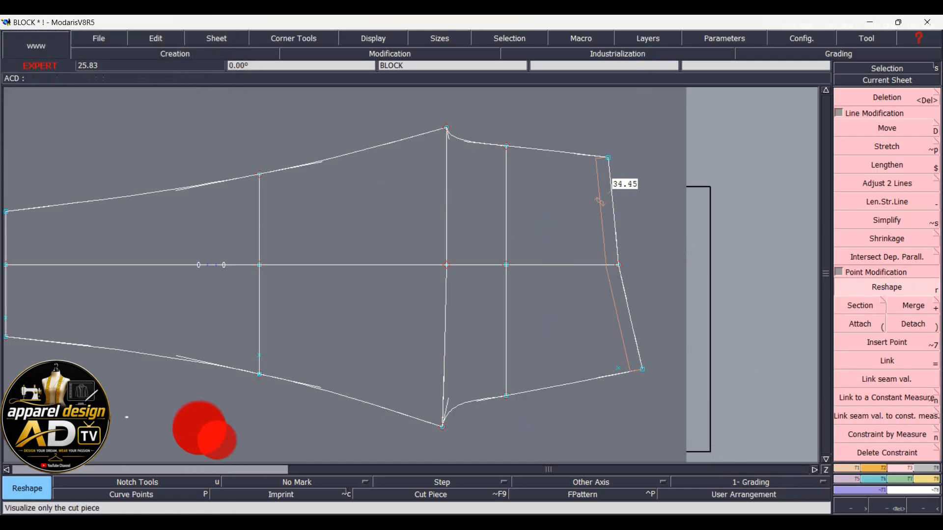
Delete the waistline length measurement and the leftover point near the lower waist corner.
{"action": "key", "text": "Delete"}
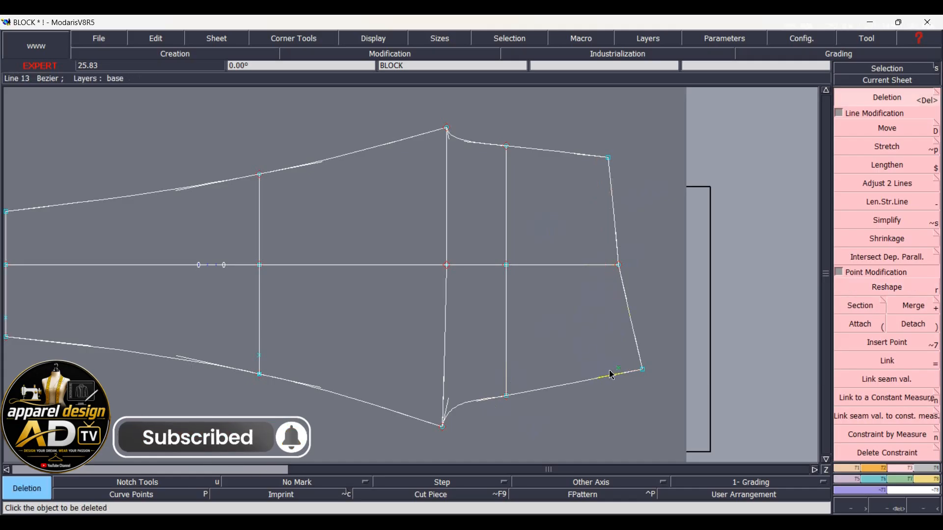
{"action": "left_click", "coordinate": [612, 376]}
Create a symmetry axis on the lower rise line beside the waist and mirror the waistline across it.
{"action": "key", "text": "shift+s"}
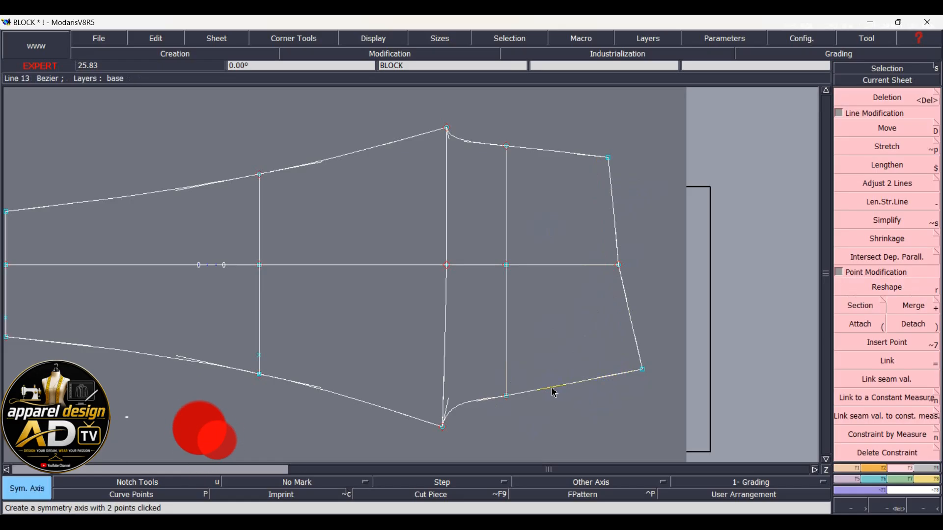
{"action": "left_click", "coordinate": [582, 384]}
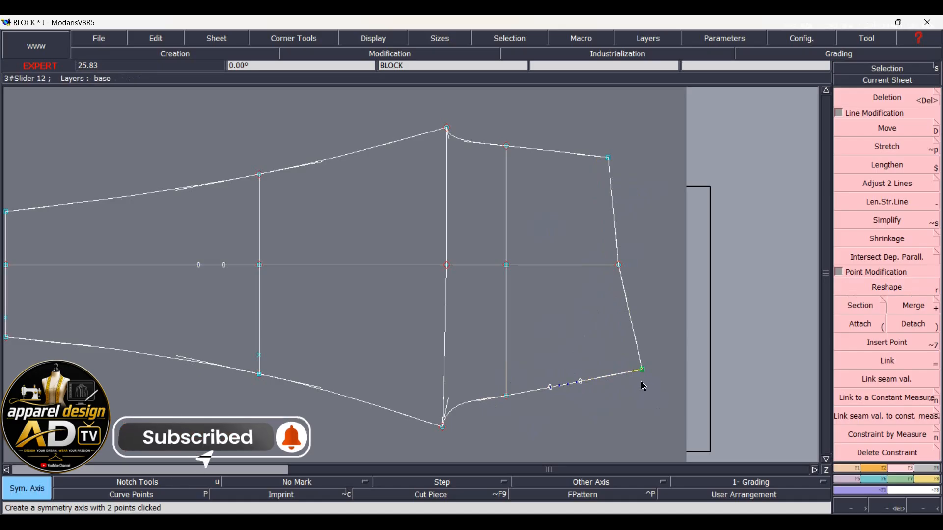
{"action": "key", "text": "y"}
{"action": "left_click", "coordinate": [633, 326]}
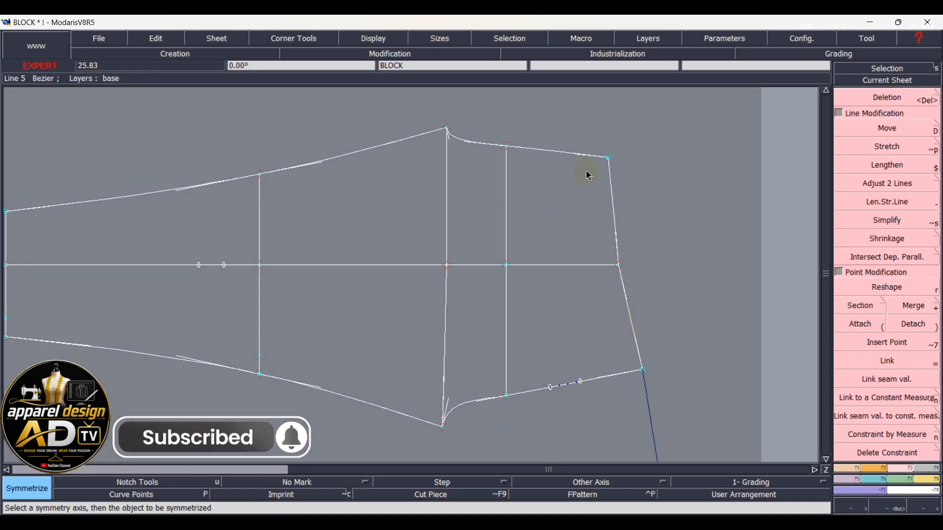
Create a second symmetry axis on the upper rise line and mirror the waistline across it.
{"action": "key", "text": "a"}
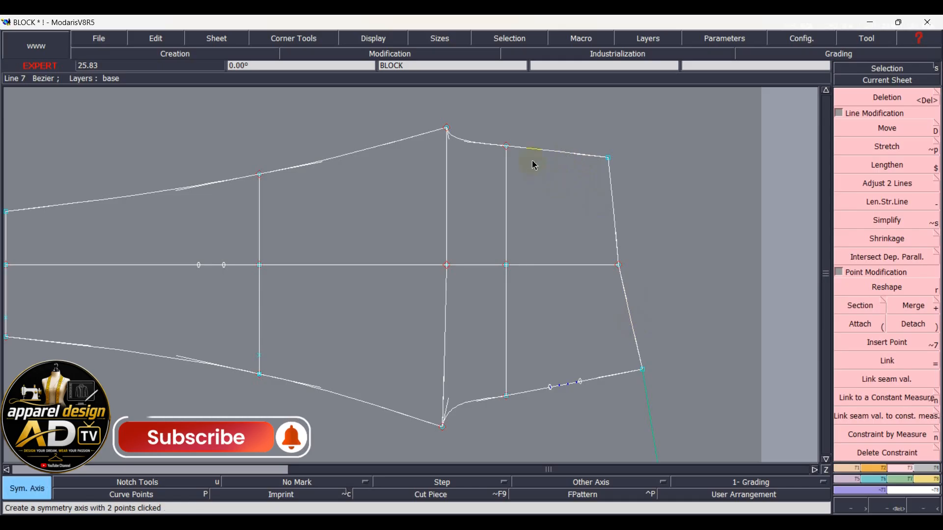
{"action": "left_click", "coordinate": [840, 466]}
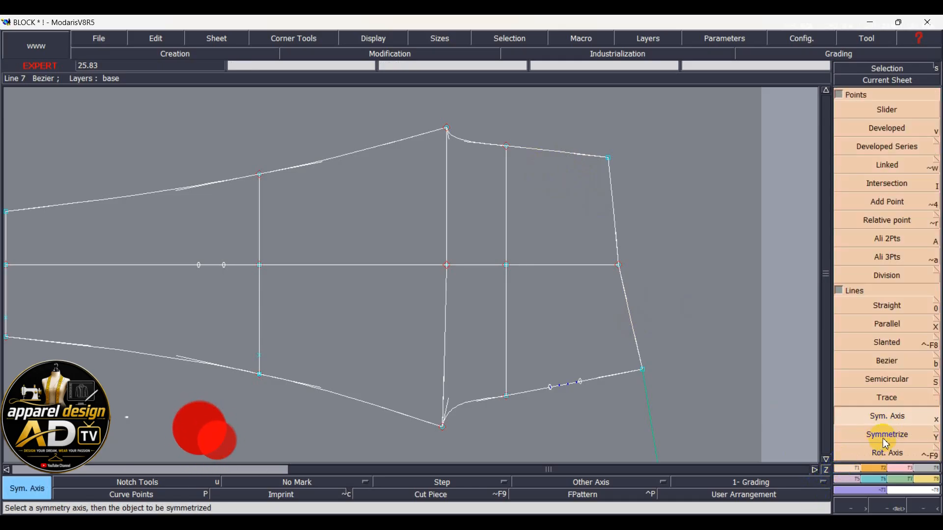
{"action": "left_click", "coordinate": [531, 150]}
{"action": "left_click", "coordinate": [545, 154]}
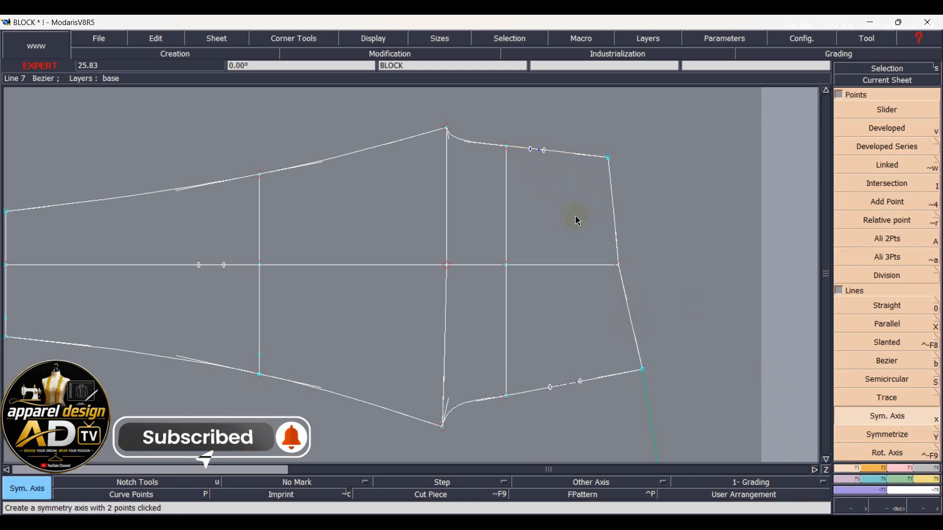
{"action": "key", "text": "shift+y"}
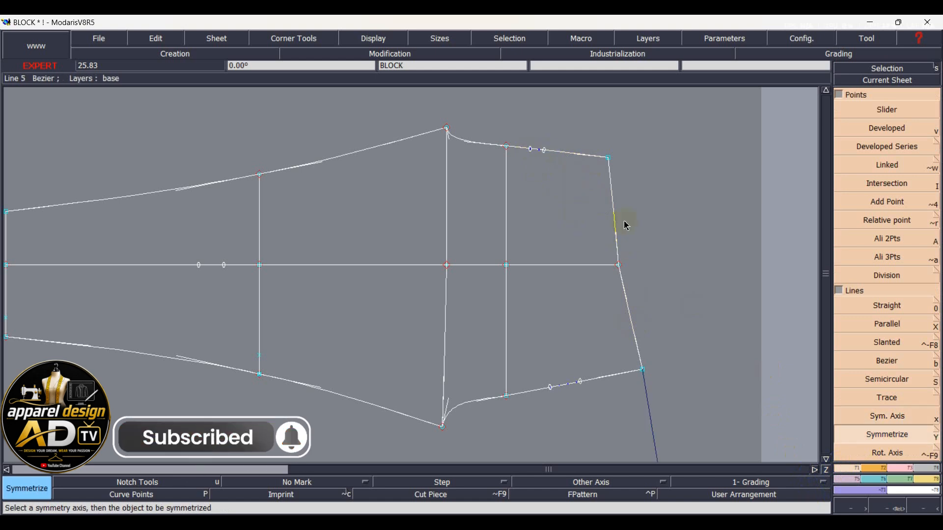
{"action": "left_click", "coordinate": [613, 194]}
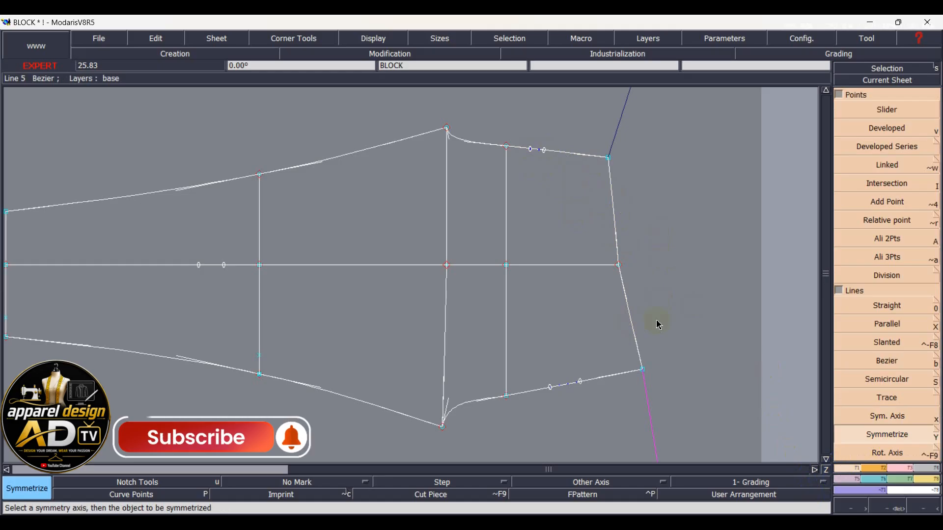
Reshape the waistline into a smooth curve that flows into its mirrored copies, and hide the curve handles.
{"action": "key", "text": "Home"}
{"action": "scroll", "coordinate": [462, 280], "scroll_direction": "up", "scroll_amount": 1}
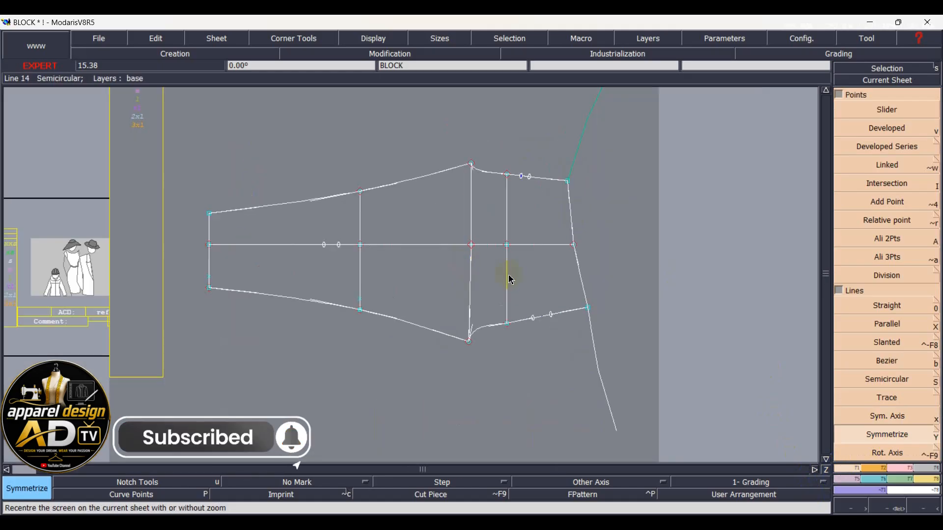
{"action": "scroll", "coordinate": [530, 294], "scroll_direction": "up", "scroll_amount": 1}
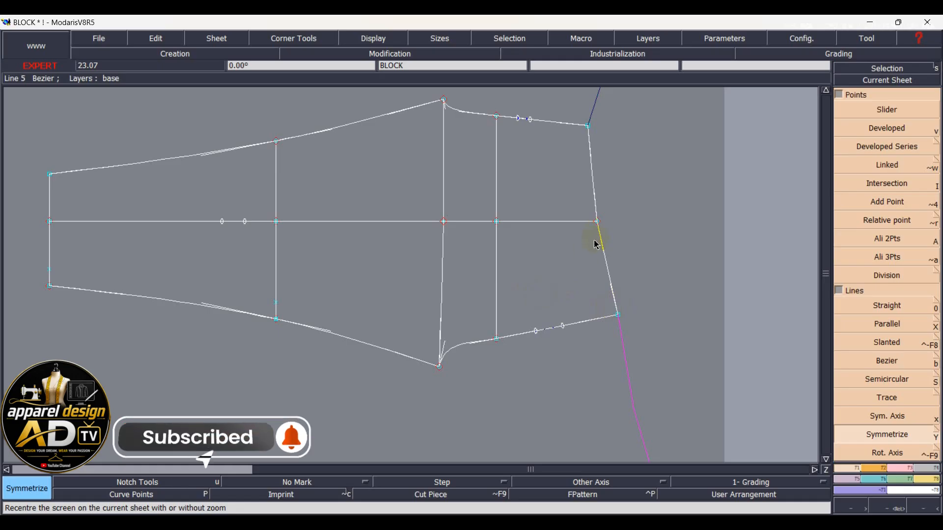
{"action": "key", "text": "r"}
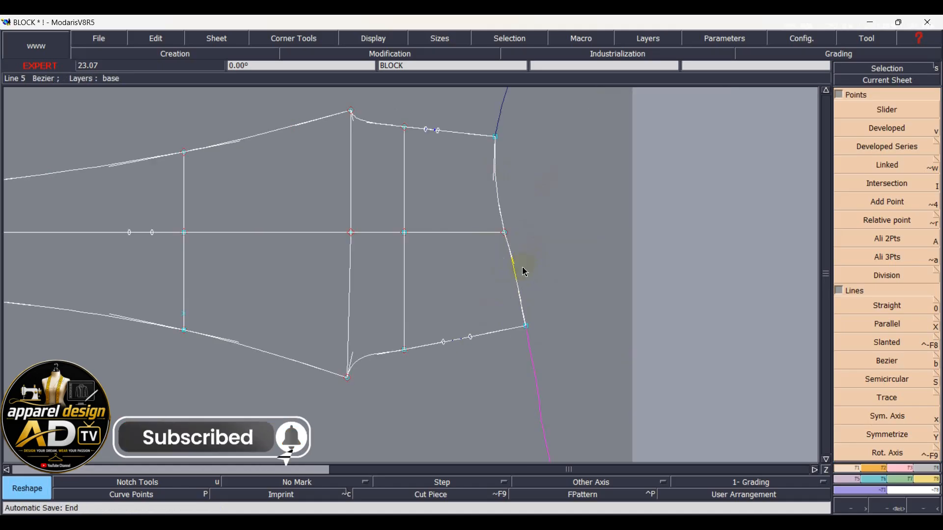
{"action": "key", "text": "F11"}
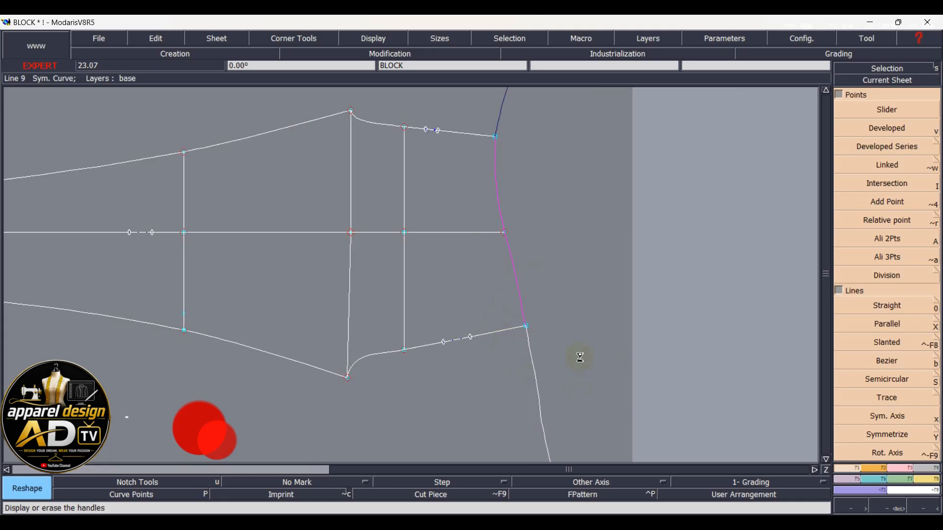
Delete both mirrored waistline curves and the symmetry axes on the upper and lower rise lines.
{"action": "key", "text": "Home"}
{"action": "key", "text": "Delete"}
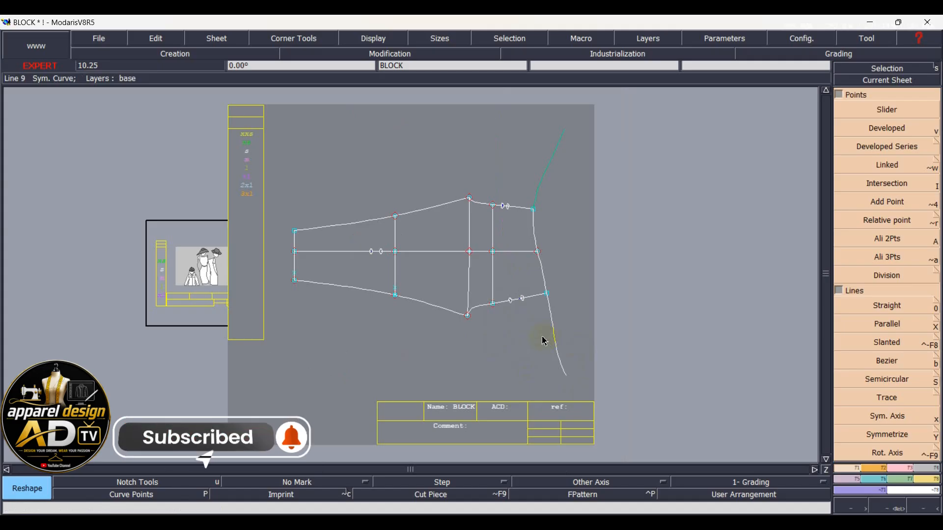
{"action": "left_click", "coordinate": [545, 170]}
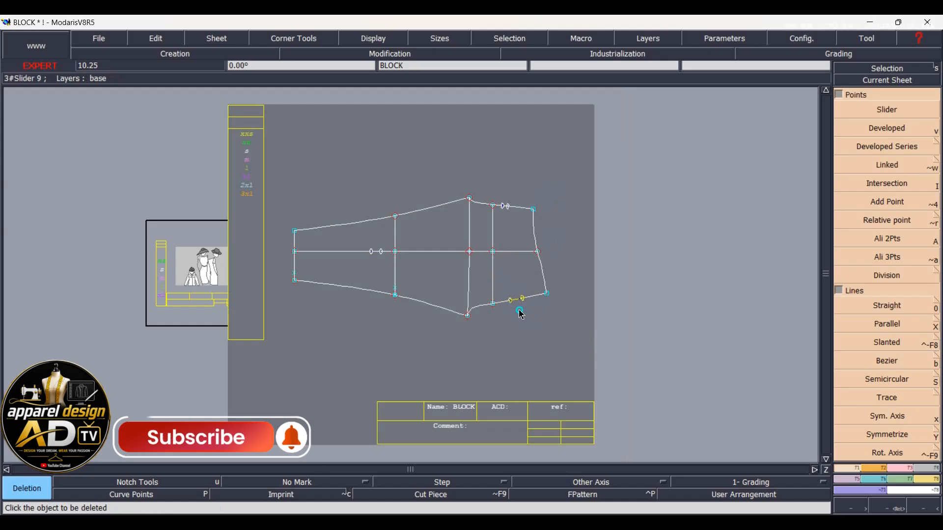
{"action": "left_click", "coordinate": [526, 324]}
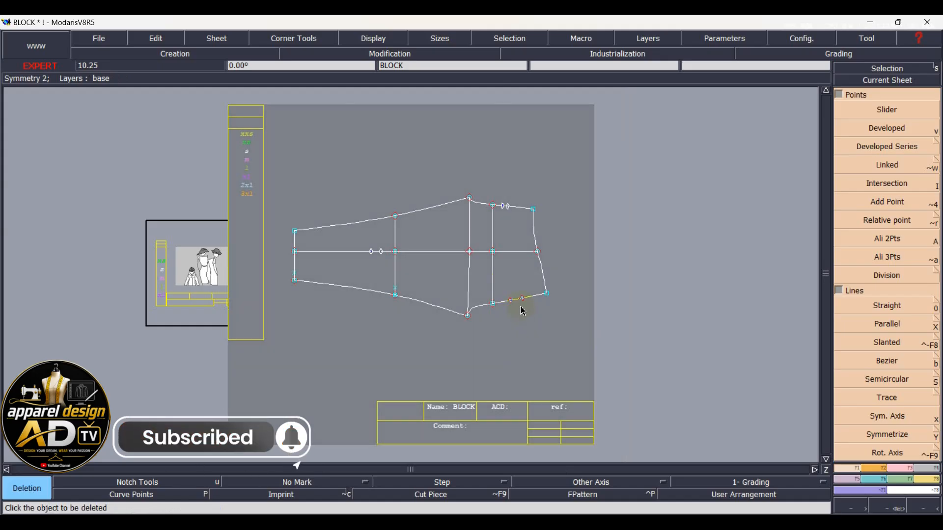
{"action": "key", "text": "Delete"}
{"action": "left_click", "coordinate": [526, 306]}
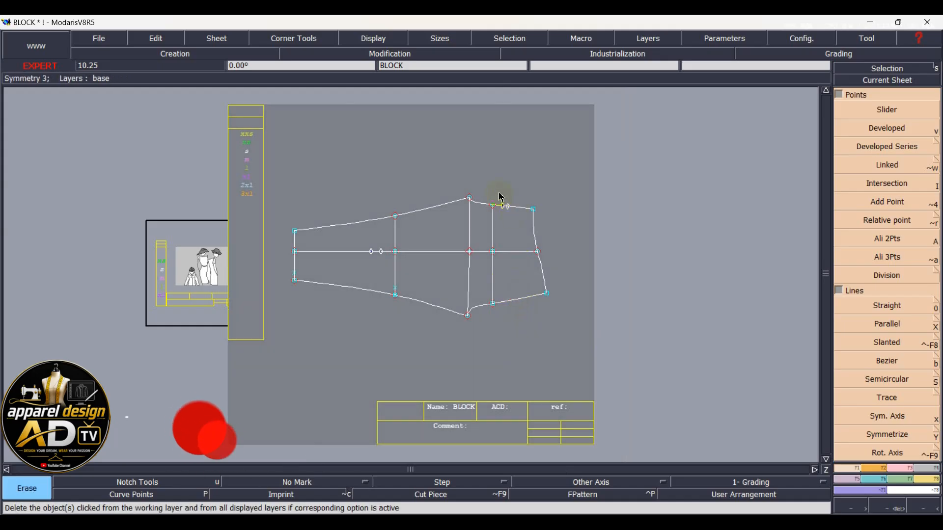
{"action": "left_click", "coordinate": [506, 210]}
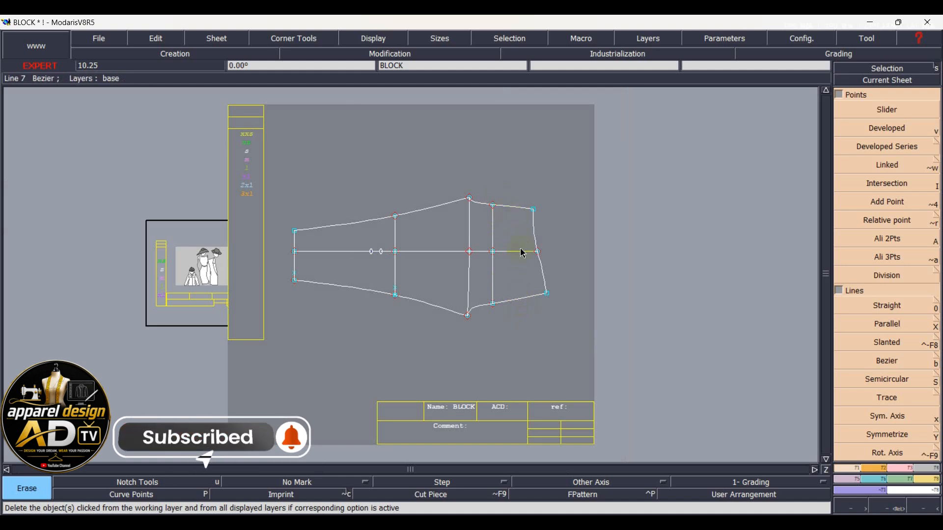
Apply the open-model folder to all file access paths and save the model.
{"action": "scroll", "coordinate": [465, 255], "scroll_direction": "up", "scroll_amount": 2}
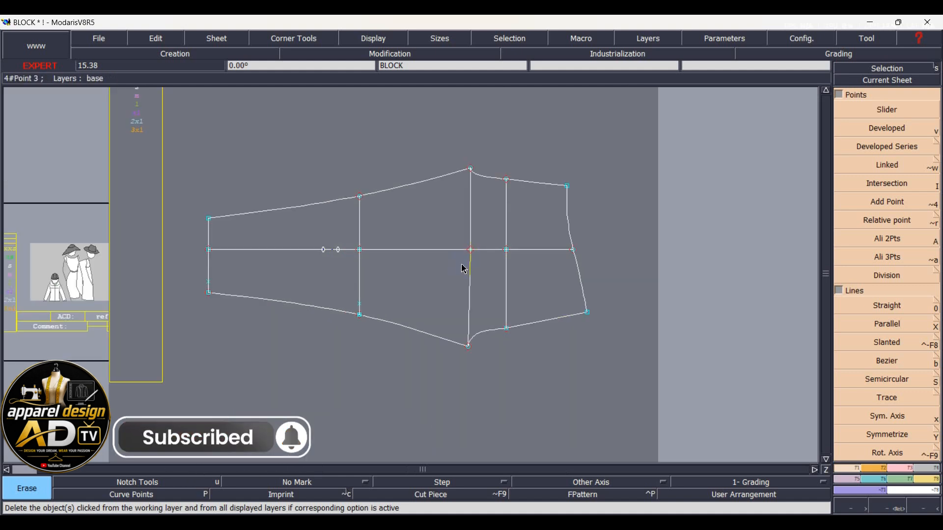
{"action": "scroll", "coordinate": [442, 262], "scroll_direction": "up", "scroll_amount": 2}
{"action": "left_click", "coordinate": [98, 40]}
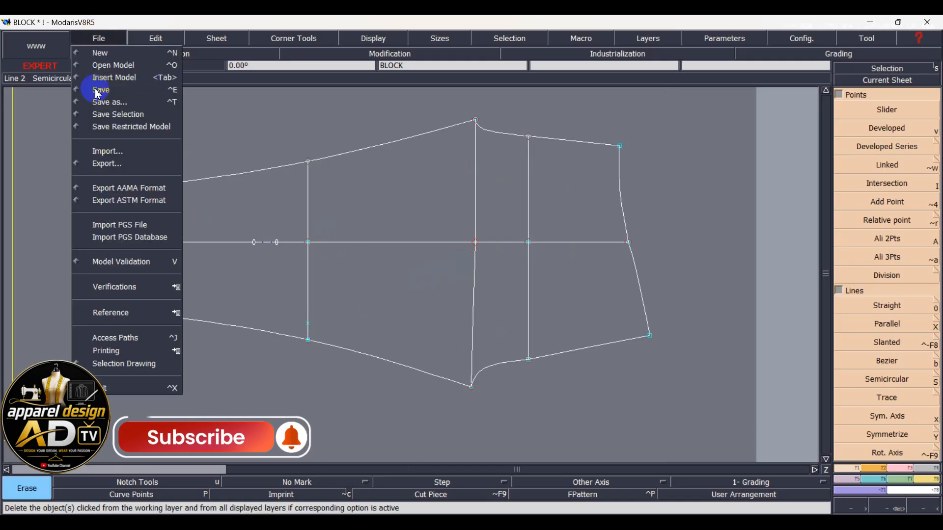
{"action": "left_click", "coordinate": [145, 332]}
{"action": "left_click", "coordinate": [735, 43]}
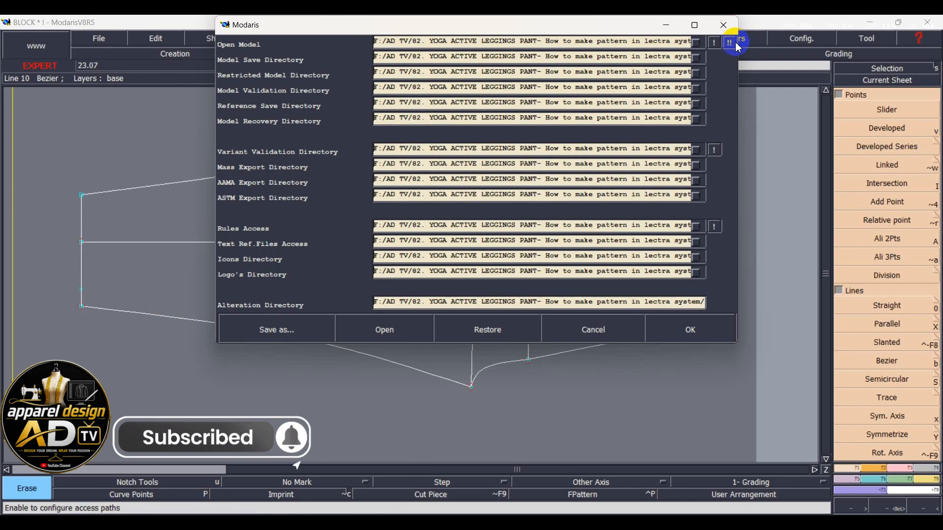
{"action": "left_click", "coordinate": [690, 329]}
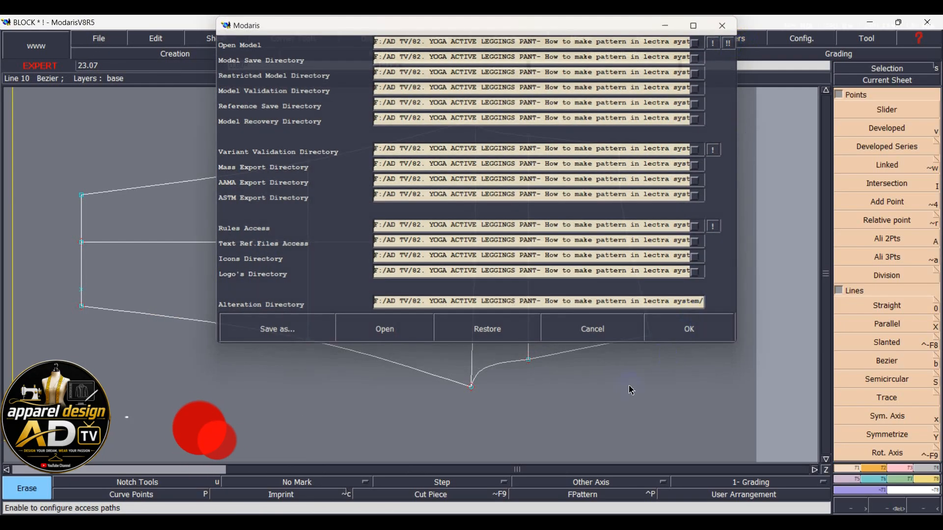
{"action": "key", "text": "ctrl+s"}
{"action": "left_click", "coordinate": [393, 342]}
{"action": "left_click", "coordinate": [393, 342]}
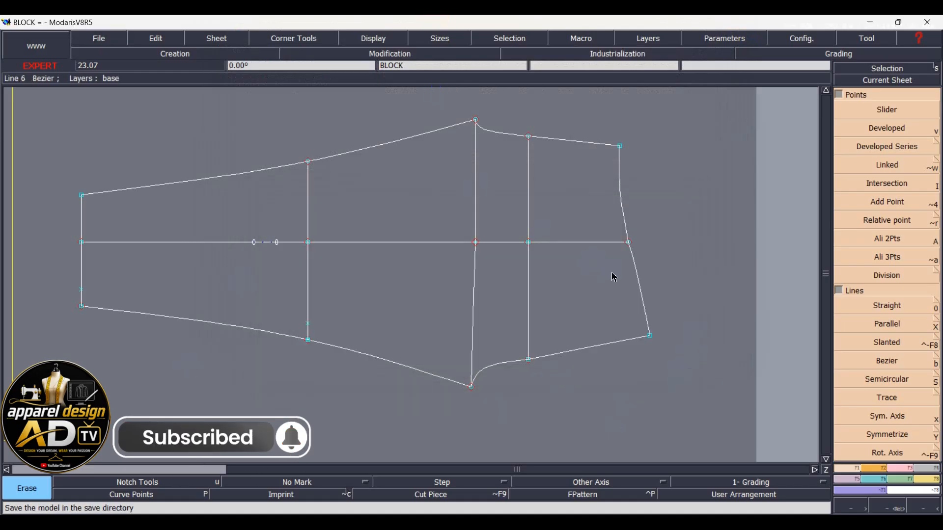
Create a line parallel to the waistline, 10 cm inside the leggings block.
{"action": "key", "text": "shift+x"}
{"action": "left_click", "coordinate": [641, 291]}
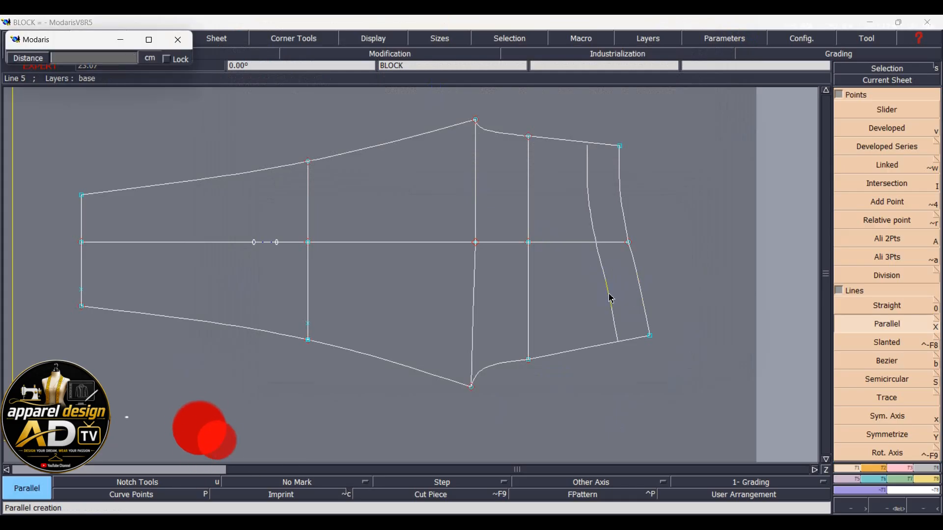
{"action": "type", "text": "10"}
{"action": "key", "text": "Return"}
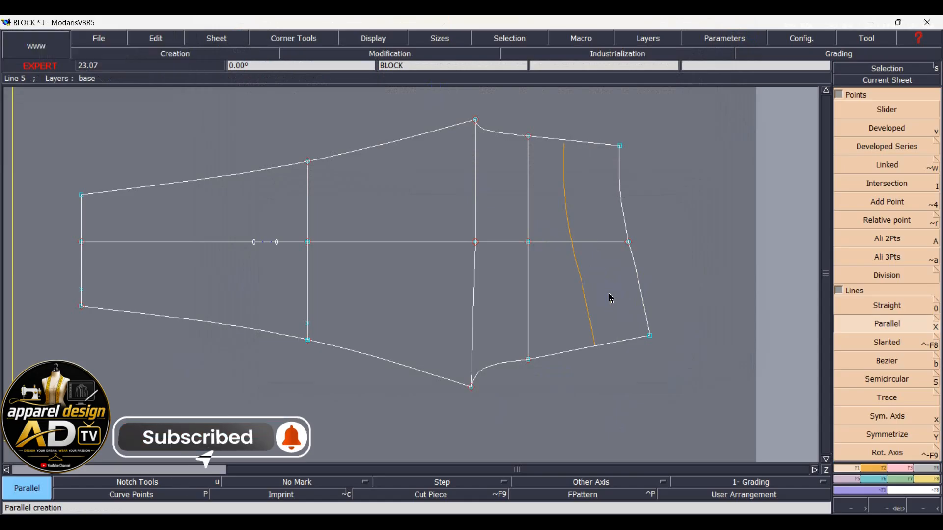
Delete the parallel line's constraint and adjust it to the rise line, checking where they meet.
{"action": "left_click", "coordinate": [902, 470]}
{"action": "left_click", "coordinate": [580, 294]}
{"action": "left_click", "coordinate": [863, 295]}
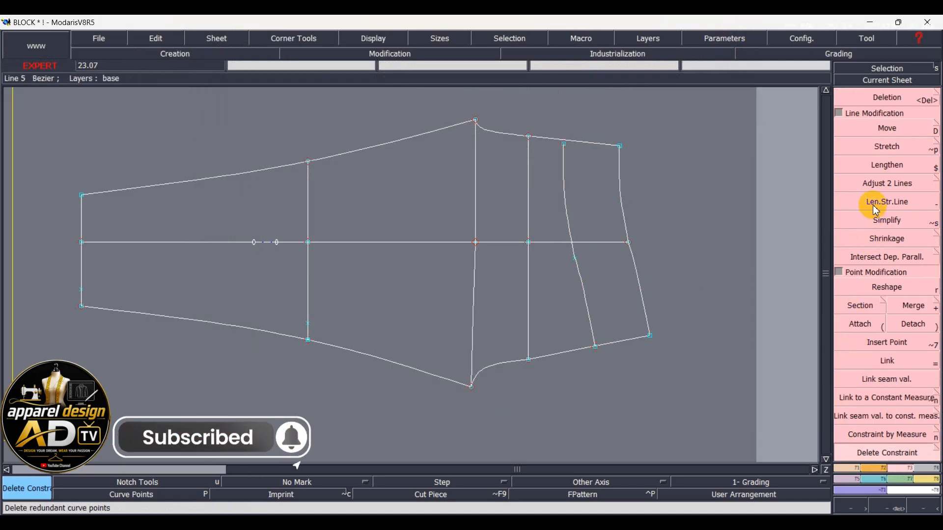
{"action": "left_click", "coordinate": [876, 185]}
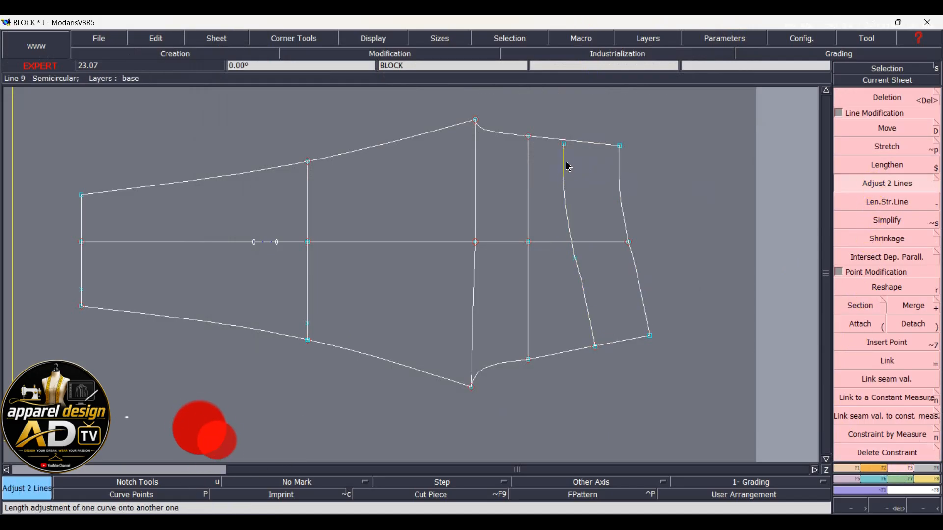
{"action": "left_click", "coordinate": [594, 328]}
{"action": "left_click", "coordinate": [602, 341]}
{"action": "scroll", "coordinate": [582, 200], "scroll_direction": "up", "scroll_amount": 1}
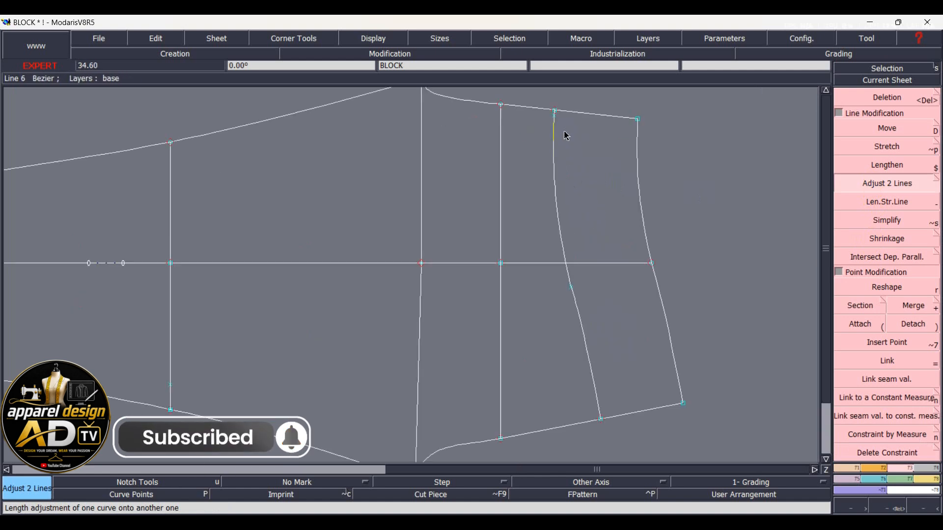
{"action": "key", "text": "Delete"}
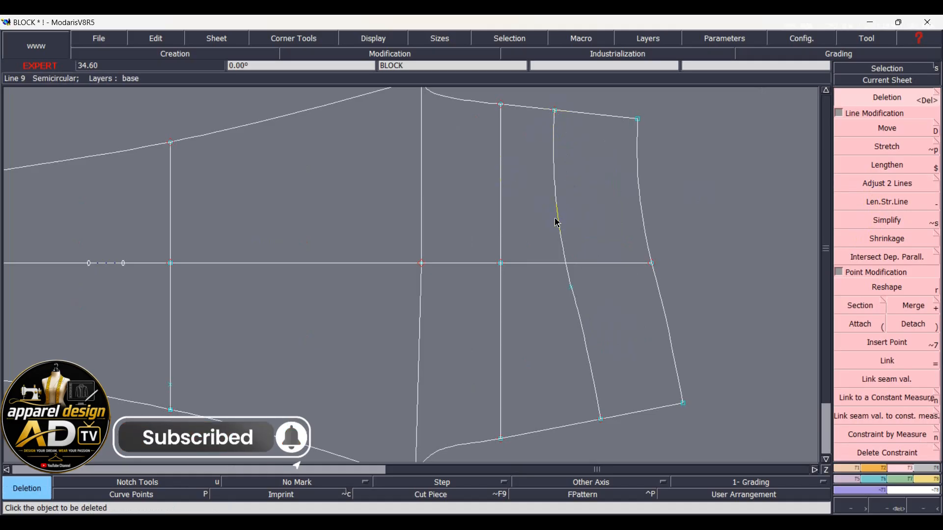
{"action": "scroll", "coordinate": [607, 436], "scroll_direction": "up", "scroll_amount": 4}
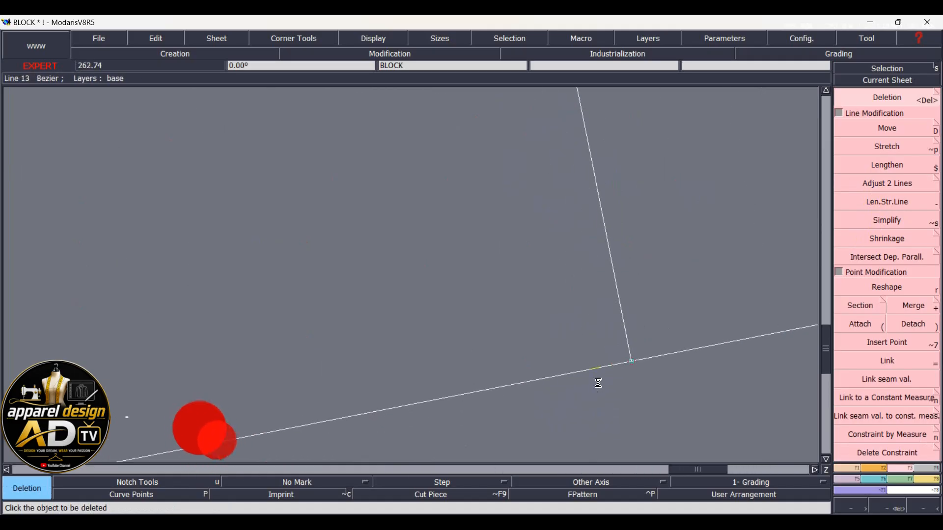
{"action": "scroll", "coordinate": [677, 349], "scroll_direction": "down", "scroll_amount": 5}
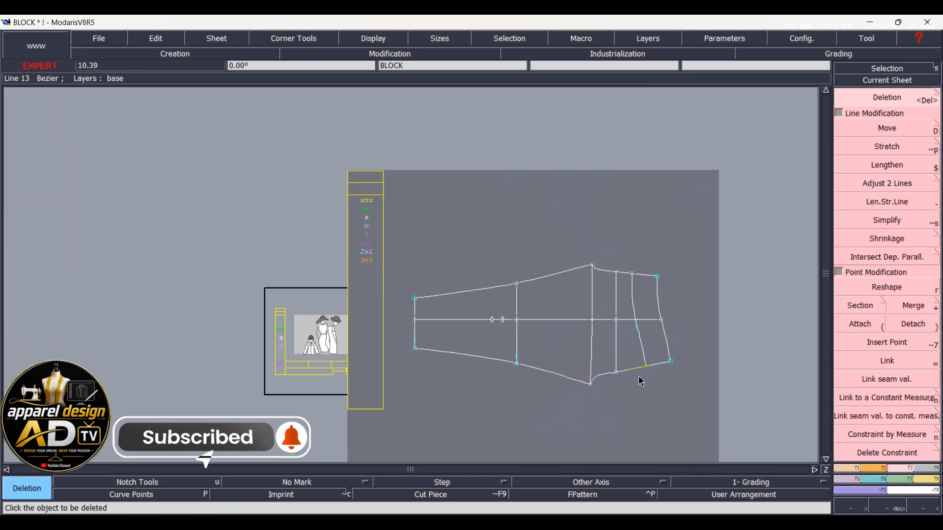
{"action": "key", "text": "Home"}
{"action": "scroll", "coordinate": [375, 246], "scroll_direction": "up", "scroll_amount": 1}
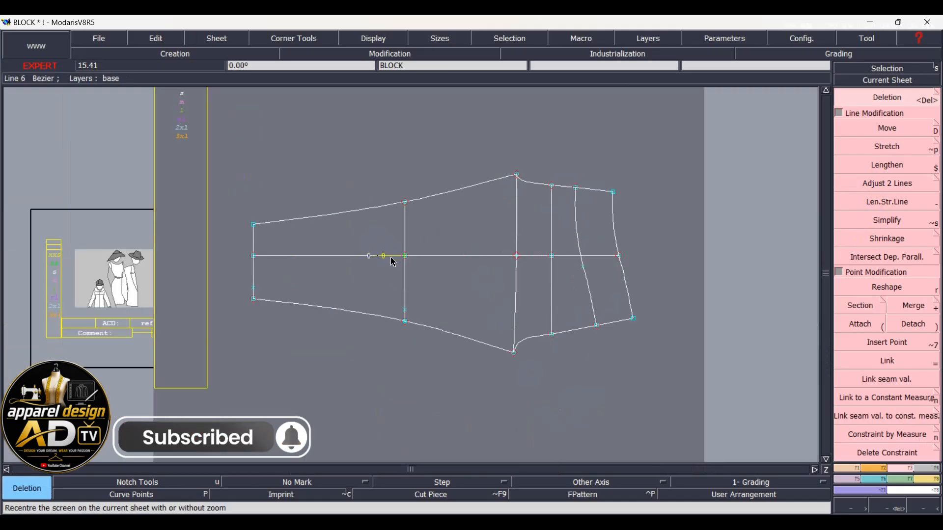
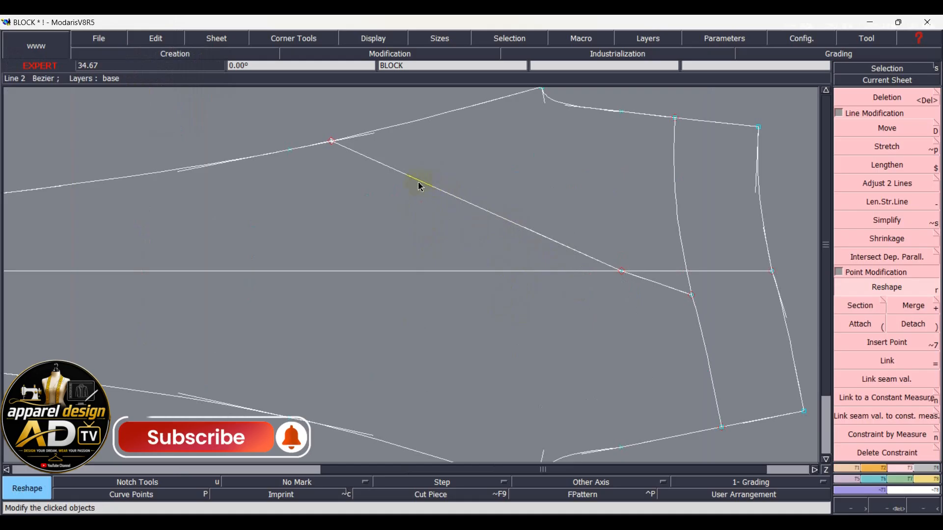
Reshape the straight style line between the upper leg seam and the centre line into a smooth, downward-bowing curve.
{"action": "left_click", "coordinate": [407, 200]}
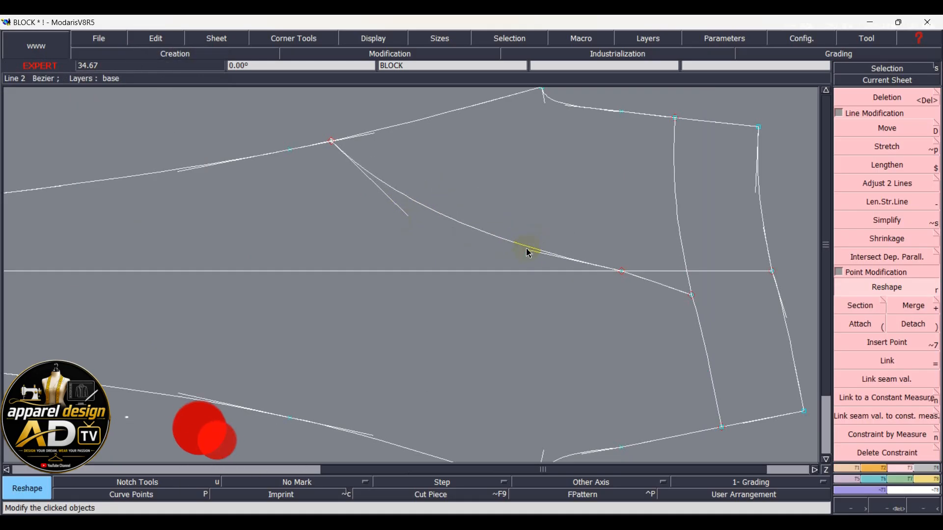
{"action": "left_click", "coordinate": [521, 256]}
{"action": "left_click", "coordinate": [406, 218]}
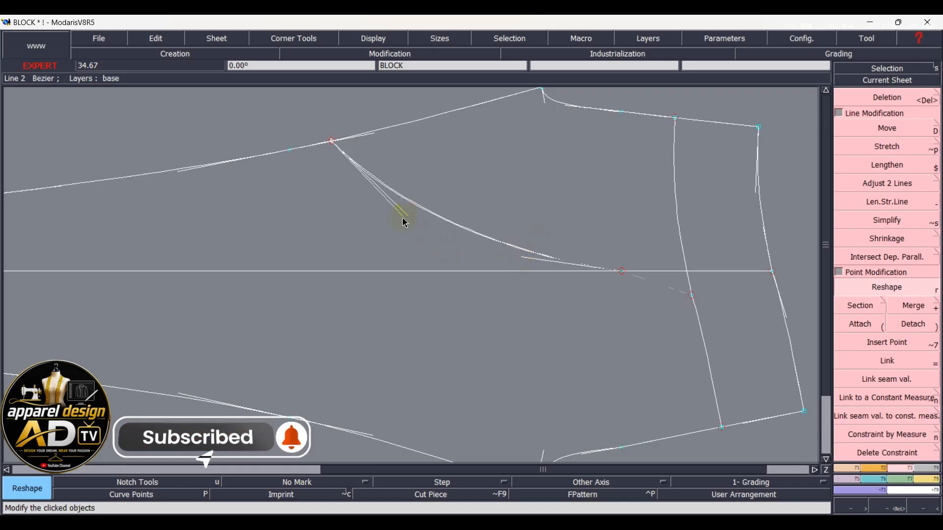
{"action": "left_click", "coordinate": [497, 273]}
{"action": "key", "text": "Home"}
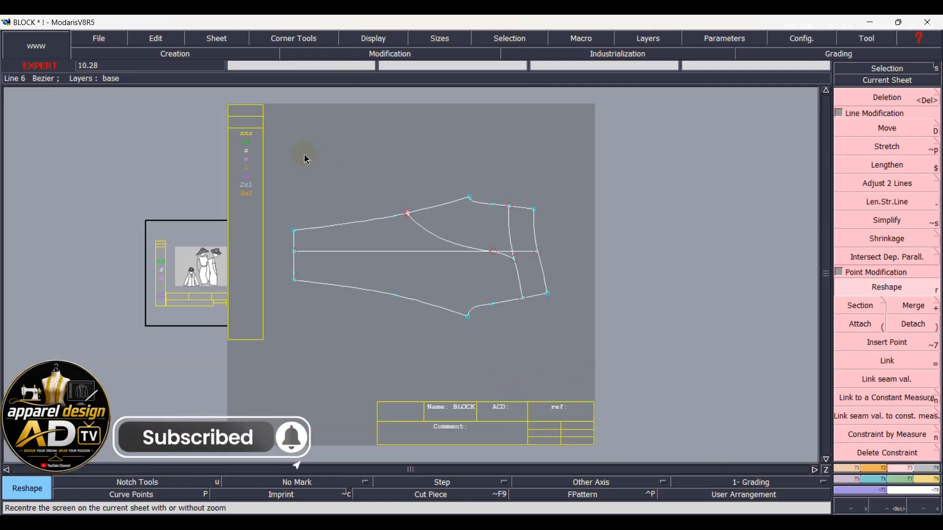
Create a developed point on the upper leg seam at a curve length of -5 cm from the knee point.
{"action": "scroll", "coordinate": [397, 284], "scroll_direction": "up", "scroll_amount": 2}
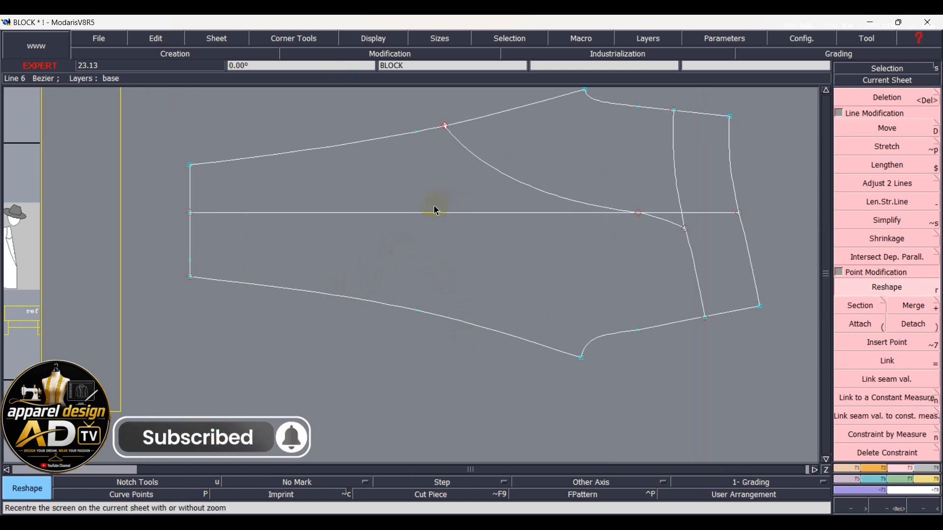
{"action": "key", "text": "d"}
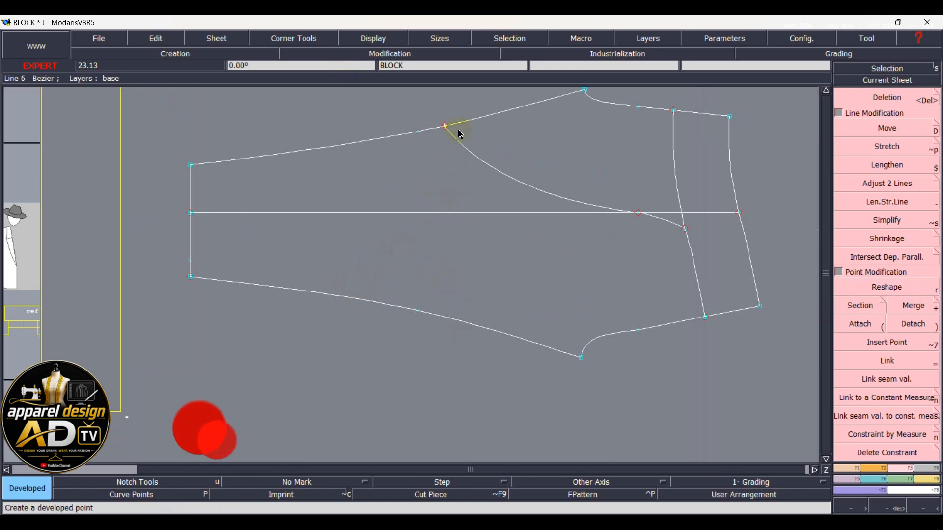
{"action": "left_click", "coordinate": [420, 134]}
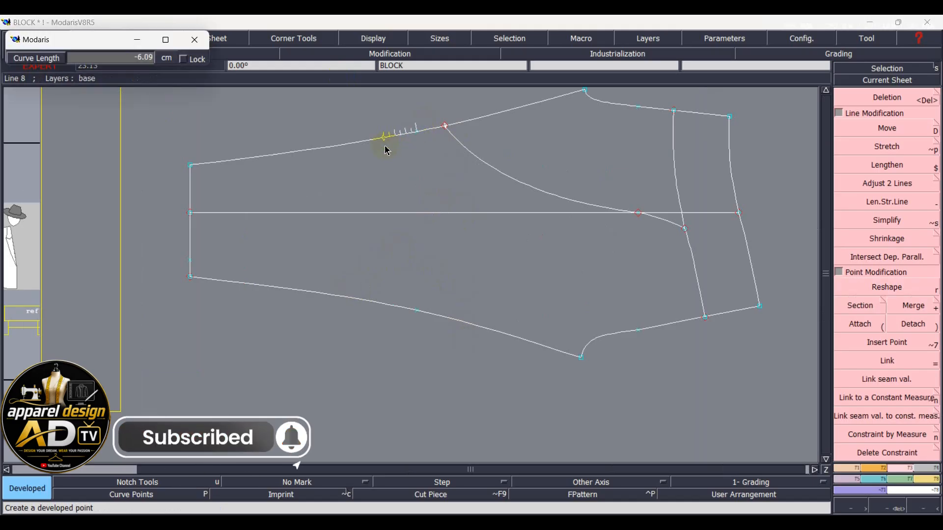
{"action": "type", "text": "-5"}
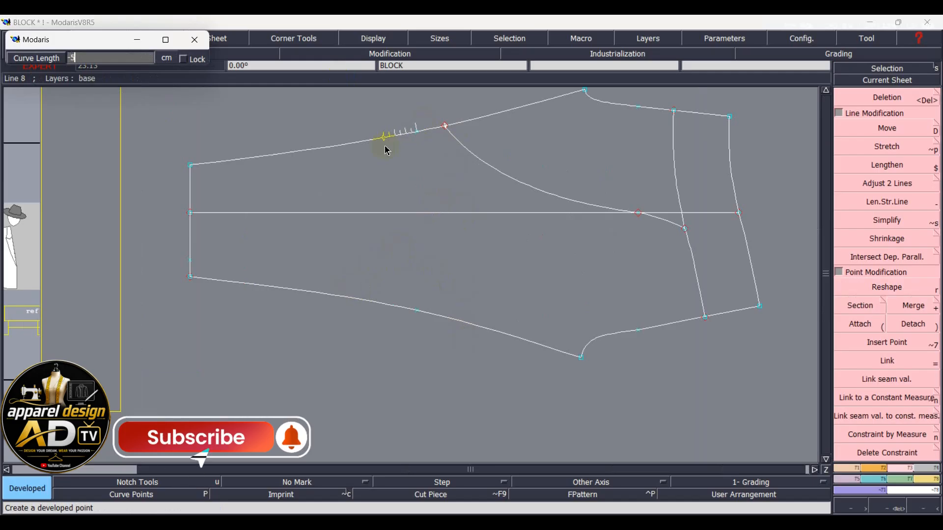
{"action": "key", "text": "Return"}
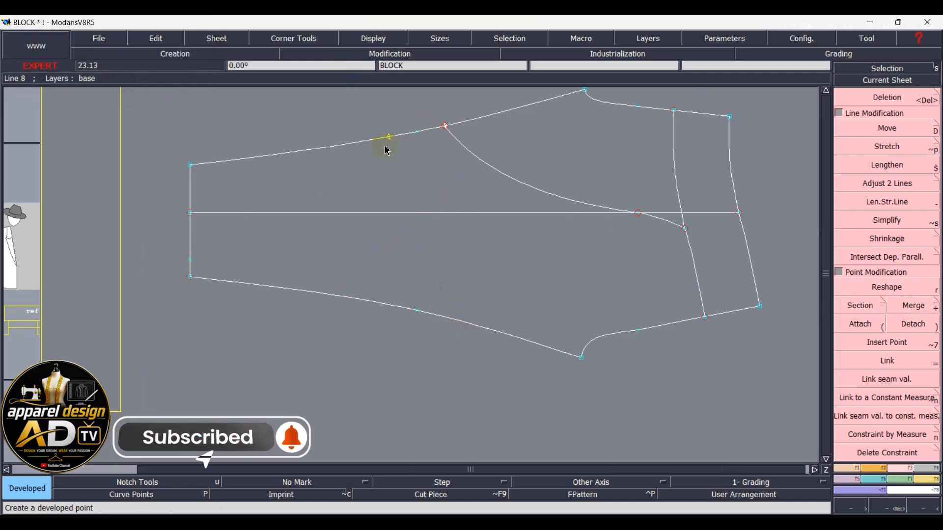
Create developed points on the lower leg seam at curve lengths of 5 cm and -5 cm from the knee point.
{"action": "left_click", "coordinate": [418, 312]}
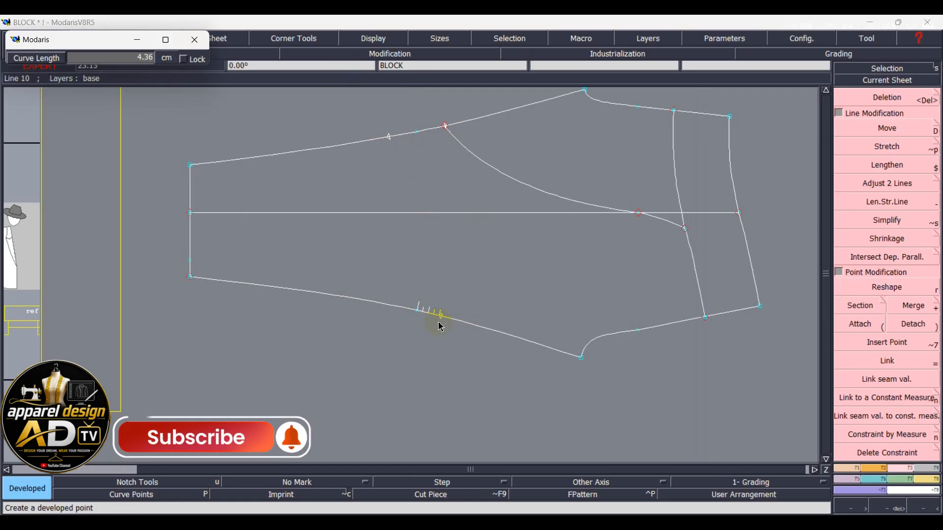
{"action": "type", "text": "5"}
{"action": "key", "text": "Return"}
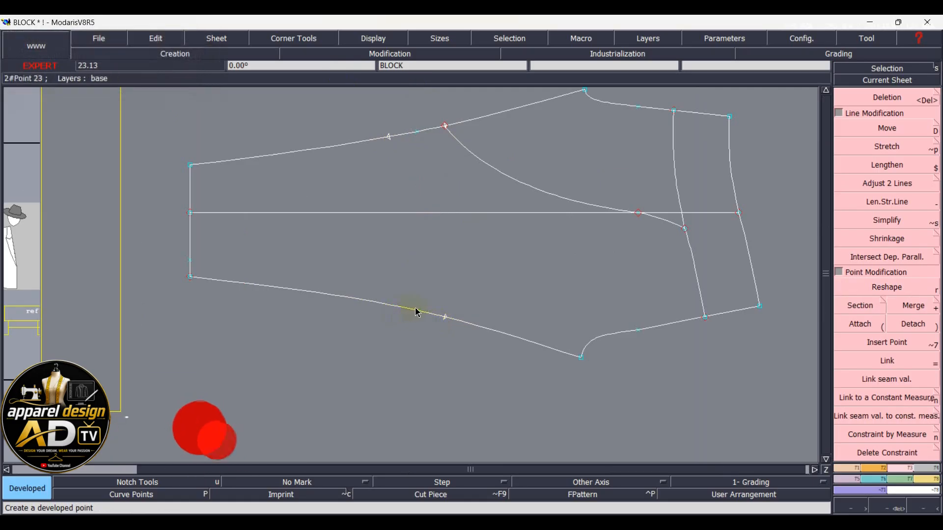
{"action": "left_click", "coordinate": [391, 313]}
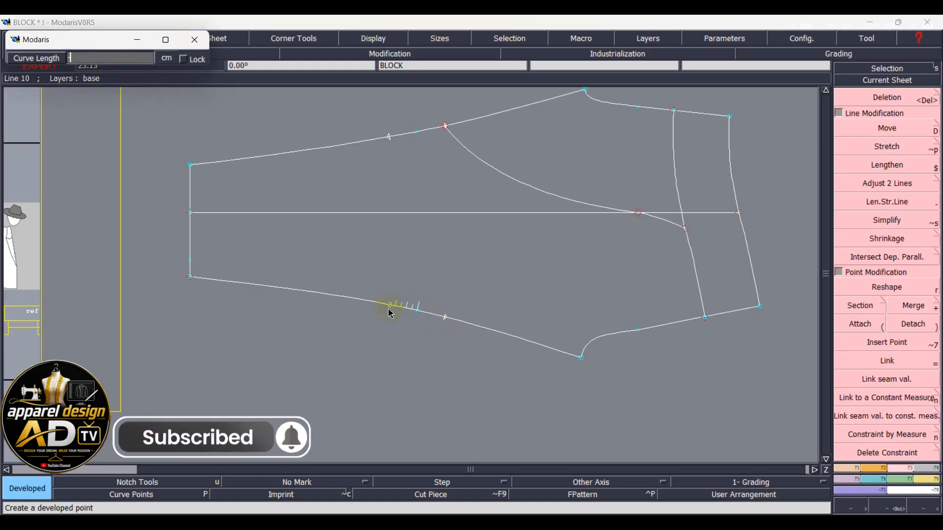
{"action": "key", "text": "Return"}
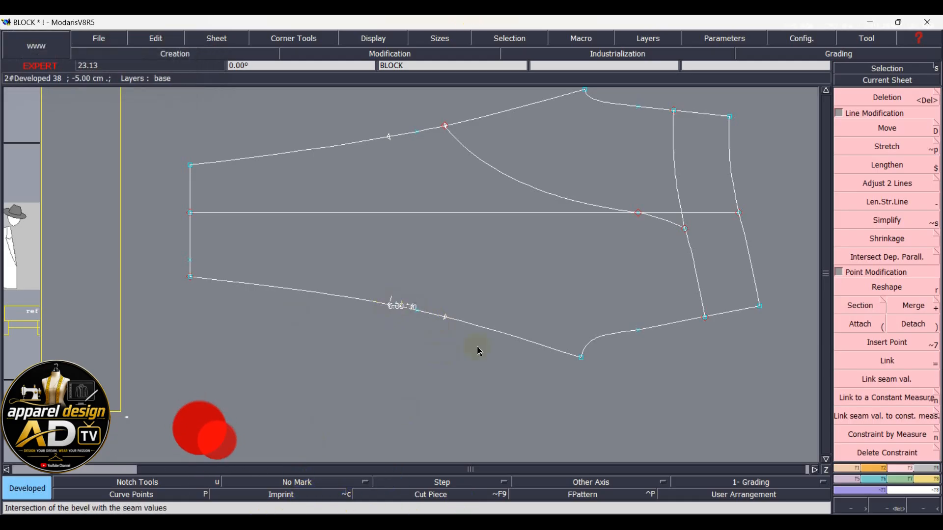
Draw a Bezier line from the 5 cm point on the lower leg seam to the style line's end on the waistband line.
{"action": "key", "text": "b"}
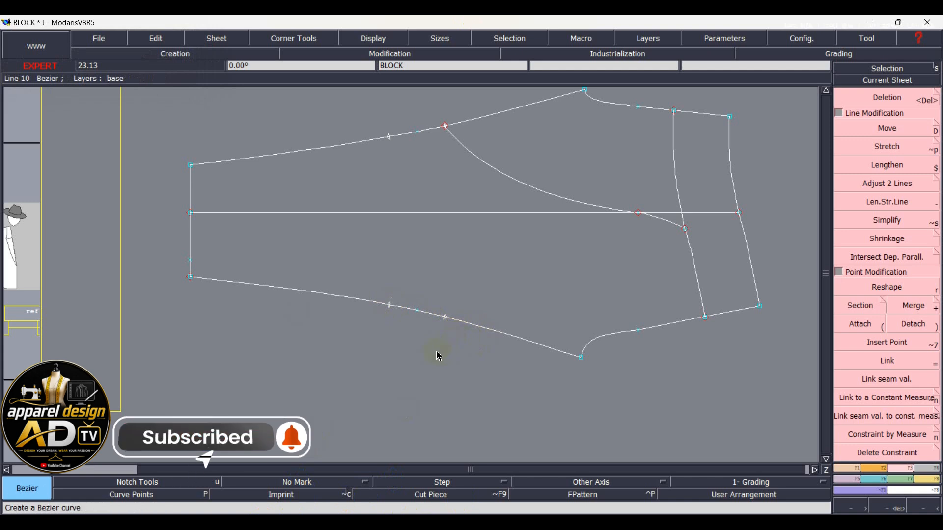
{"action": "left_click", "coordinate": [446, 318]}
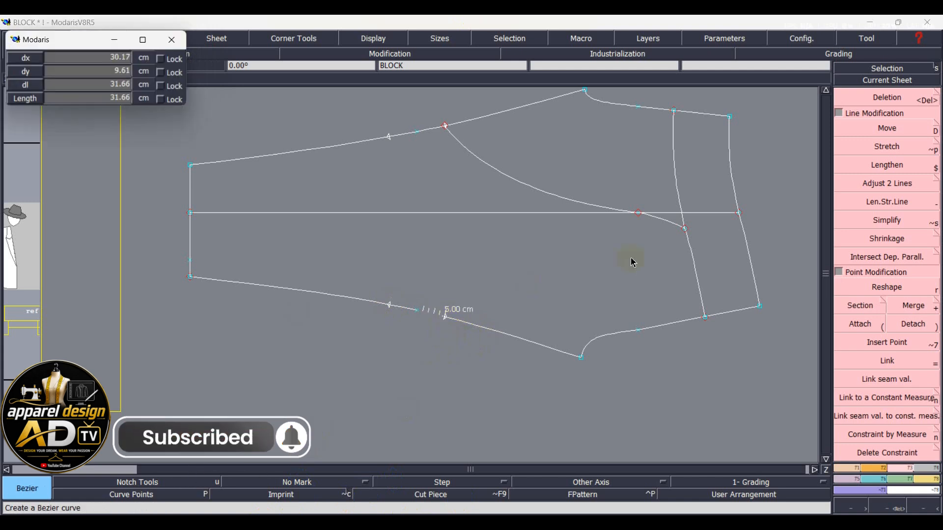
{"action": "left_click", "coordinate": [684, 229]}
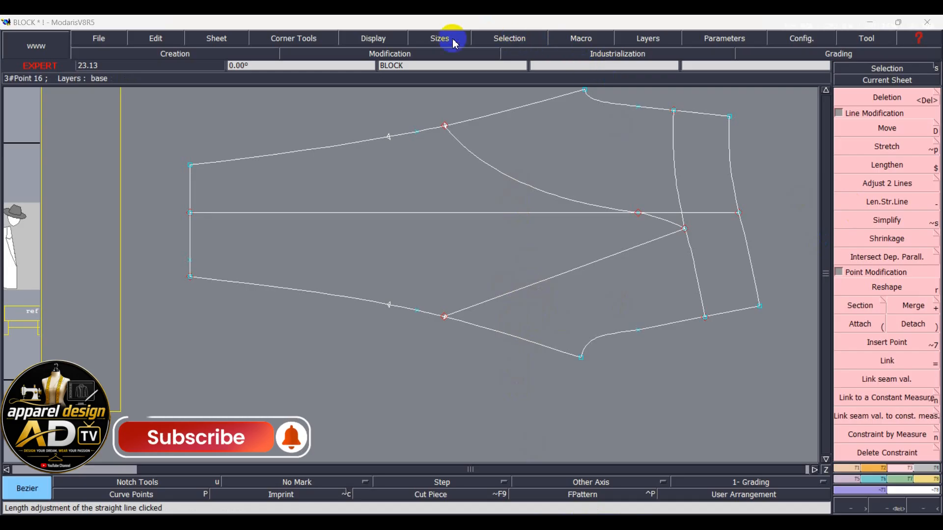
Show the curve handles and reshape the new lower line into a smooth curve bowing towards the centre line.
{"action": "left_click", "coordinate": [374, 39]}
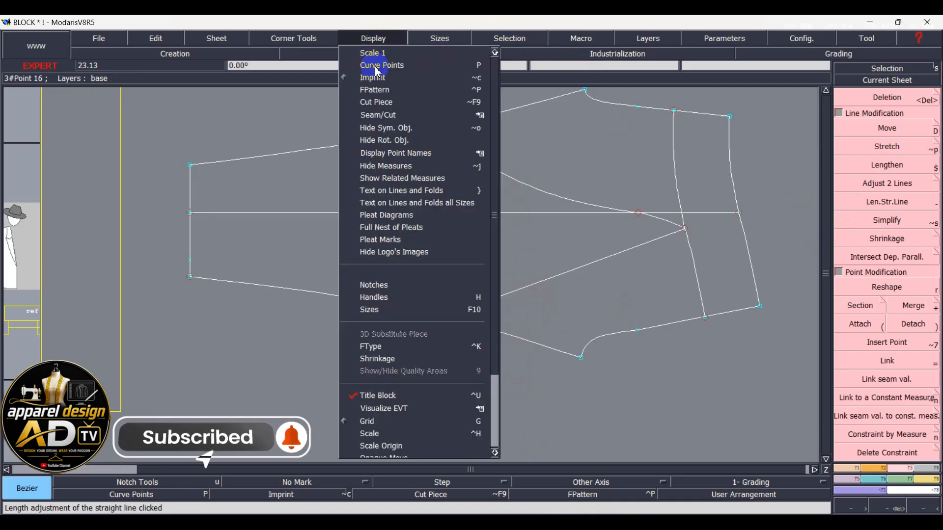
{"action": "left_click", "coordinate": [381, 298]}
{"action": "key", "text": "r"}
{"action": "left_click", "coordinate": [516, 295]}
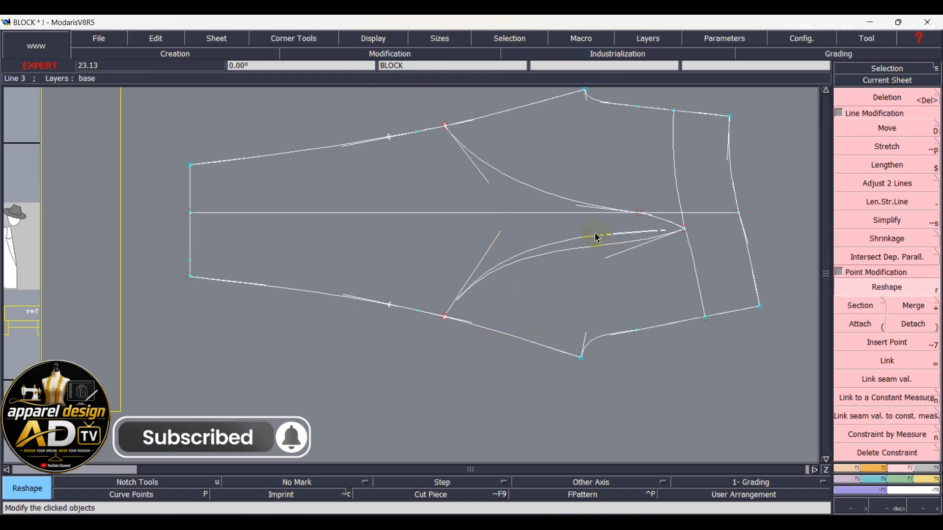
{"action": "left_click", "coordinate": [591, 228]}
{"action": "left_click", "coordinate": [591, 228]}
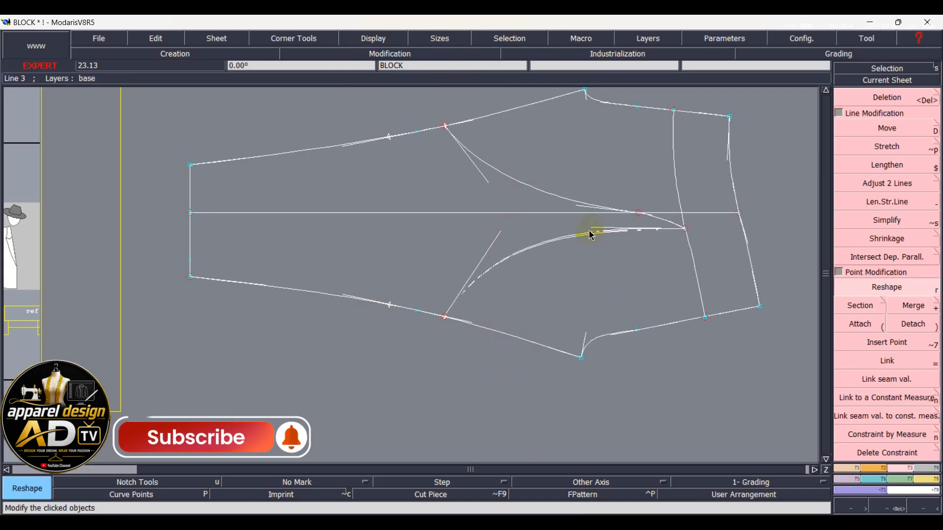
{"action": "left_click", "coordinate": [589, 232]}
{"action": "left_click", "coordinate": [586, 226]}
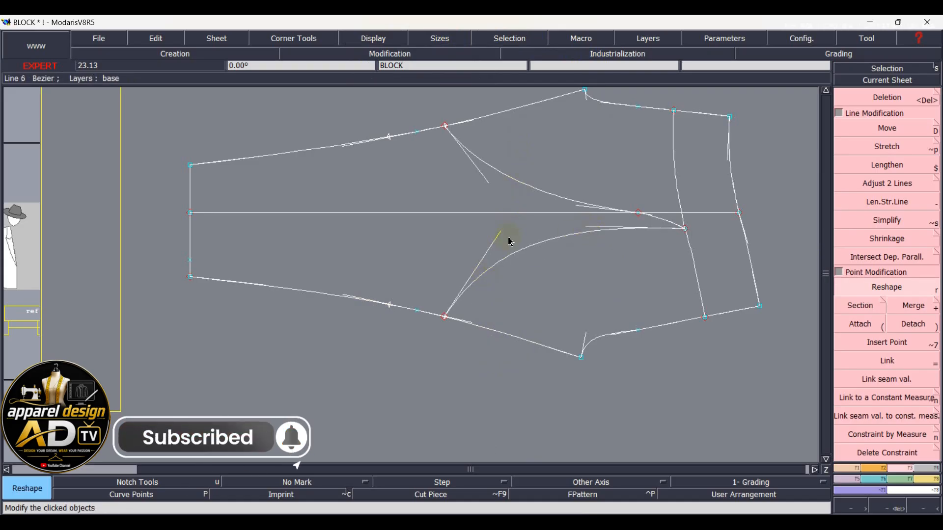
Draw a Bezier curve between the lower and upper leg seam points on the hem side of the knee, passing through the centre line.
{"action": "key", "text": "b"}
{"action": "left_click", "coordinate": [391, 306]}
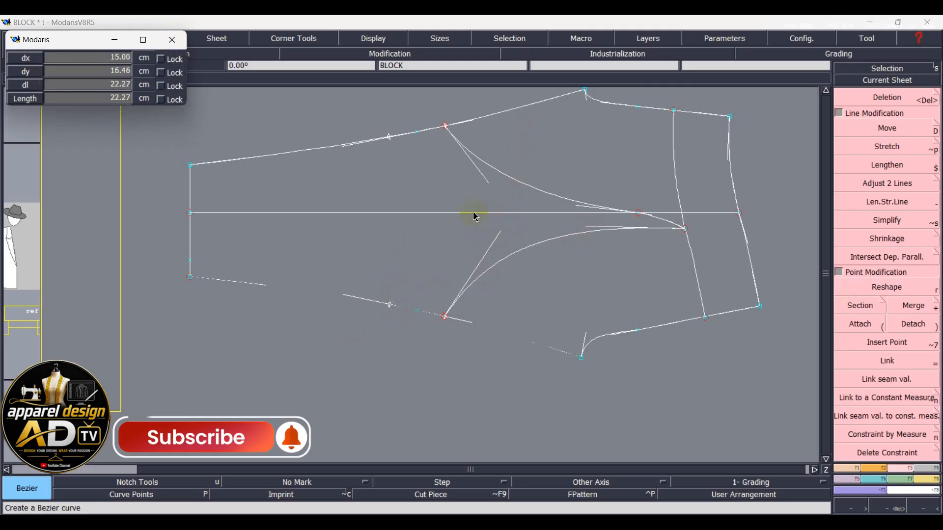
{"action": "left_click", "coordinate": [473, 215], "text": "shift"}
{"action": "left_click", "coordinate": [388, 138]}
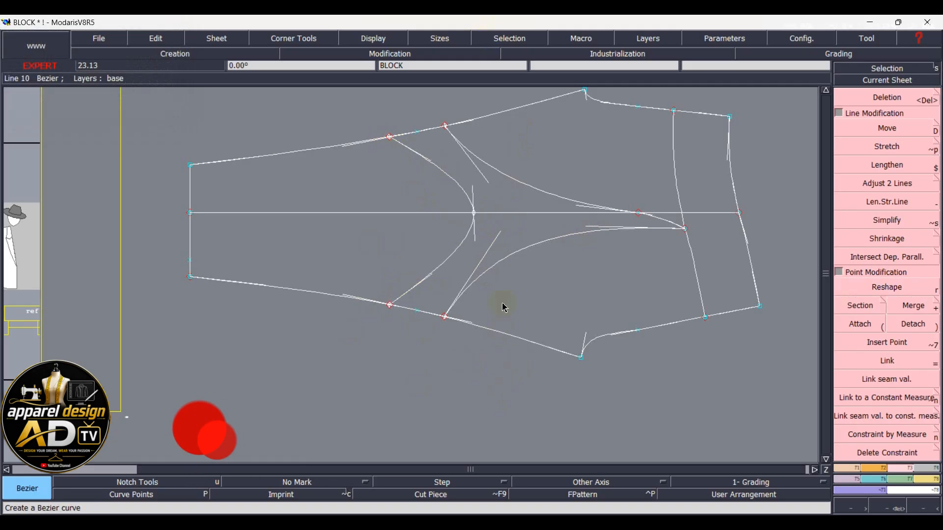
Reshape the new knee curve by moving its middle point along the centre line towards the hem for a shallower bow.
{"action": "key", "text": "r"}
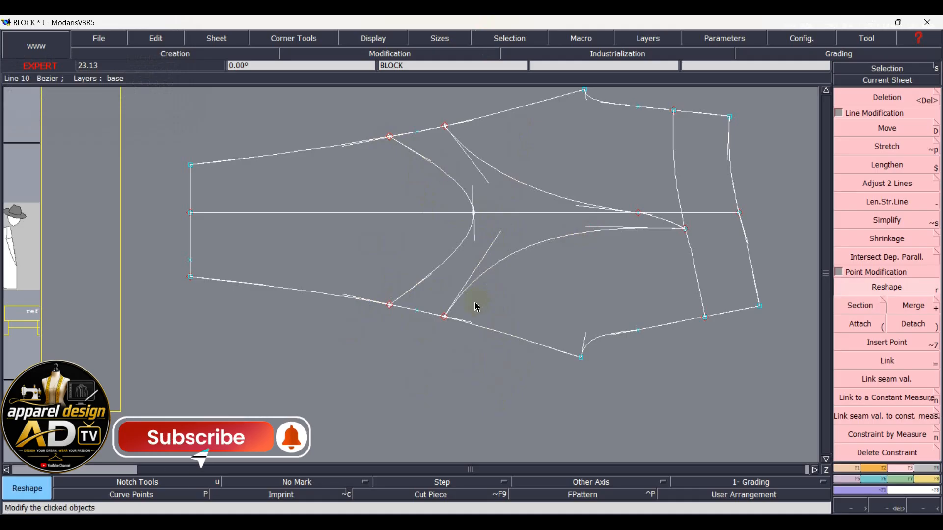
{"action": "left_click", "coordinate": [471, 216]}
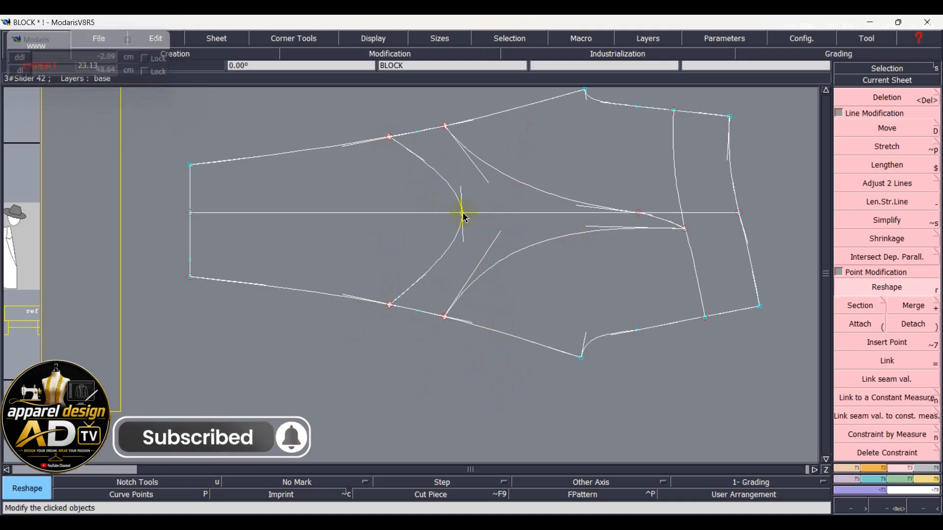
{"action": "left_click", "coordinate": [459, 216]}
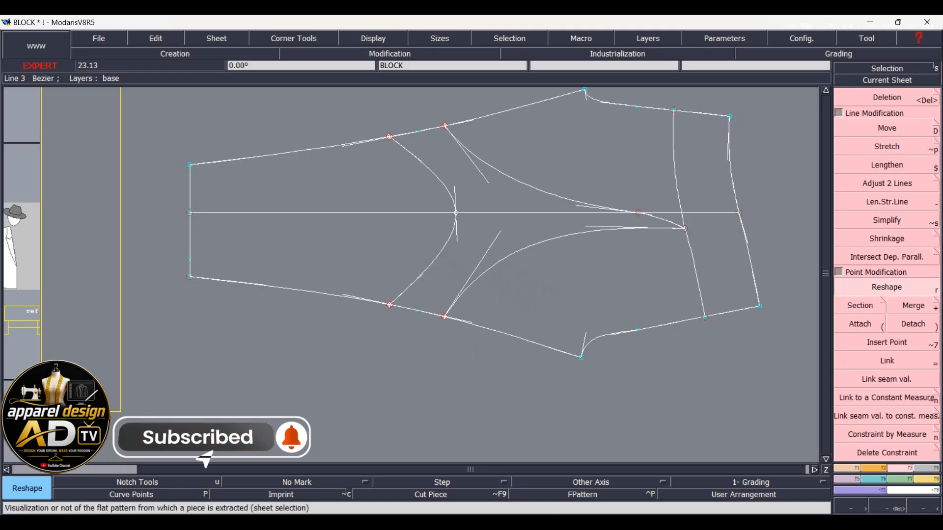
Check the leggings reference photo and slide the upper style line's end along the upper leg seam towards the crotch.
{"action": "left_click", "coordinate": [599, 519]}
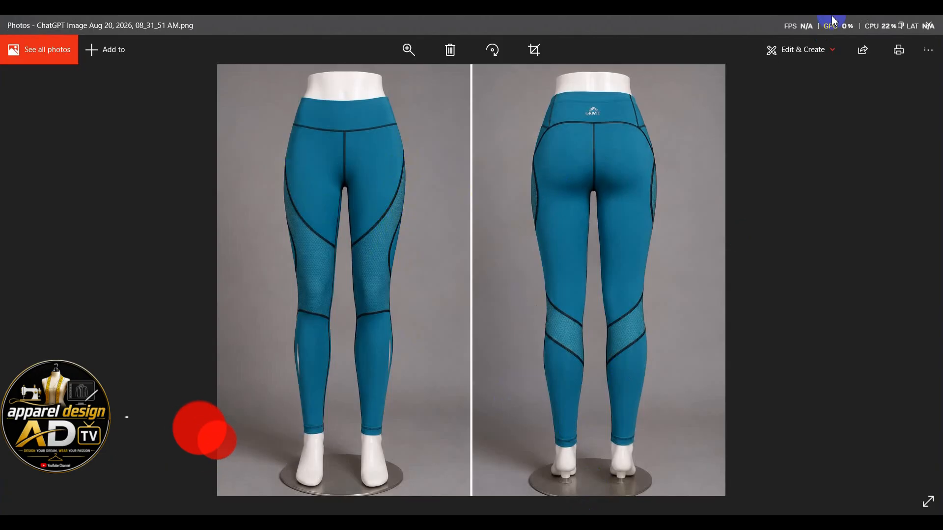
{"action": "left_click", "coordinate": [869, 24]}
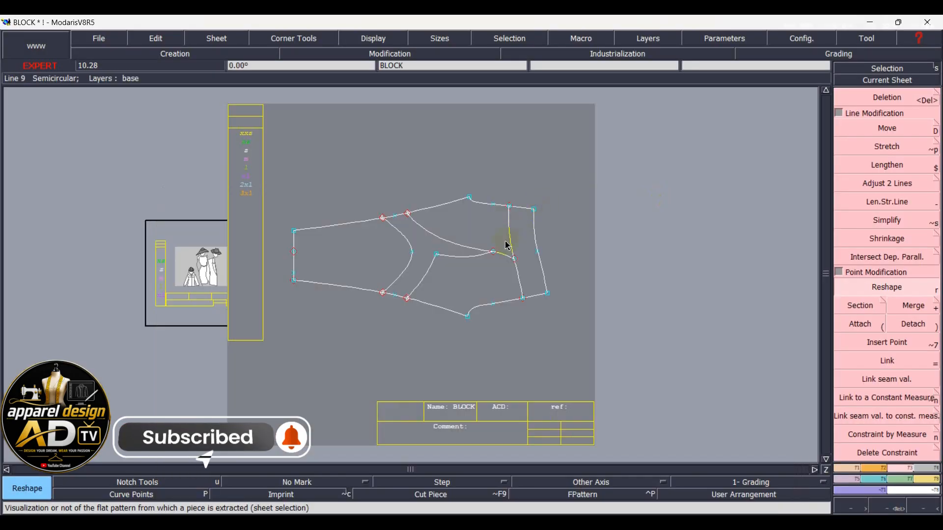
{"action": "scroll", "coordinate": [459, 276], "scroll_direction": "up", "scroll_amount": 3}
{"action": "scroll", "coordinate": [345, 168], "scroll_direction": "down", "scroll_amount": 3}
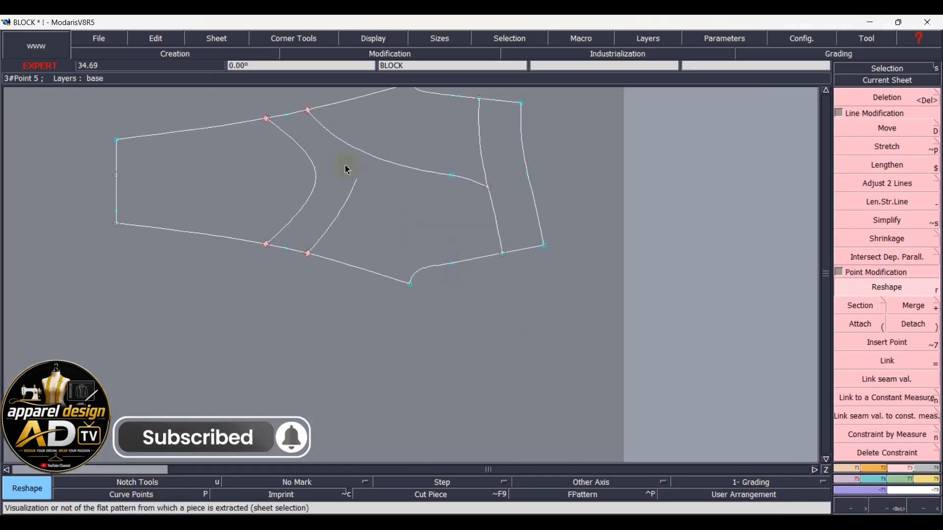
{"action": "scroll", "coordinate": [259, 105], "scroll_direction": "up", "scroll_amount": 2}
{"action": "scroll", "coordinate": [273, 106], "scroll_direction": "up", "scroll_amount": 1}
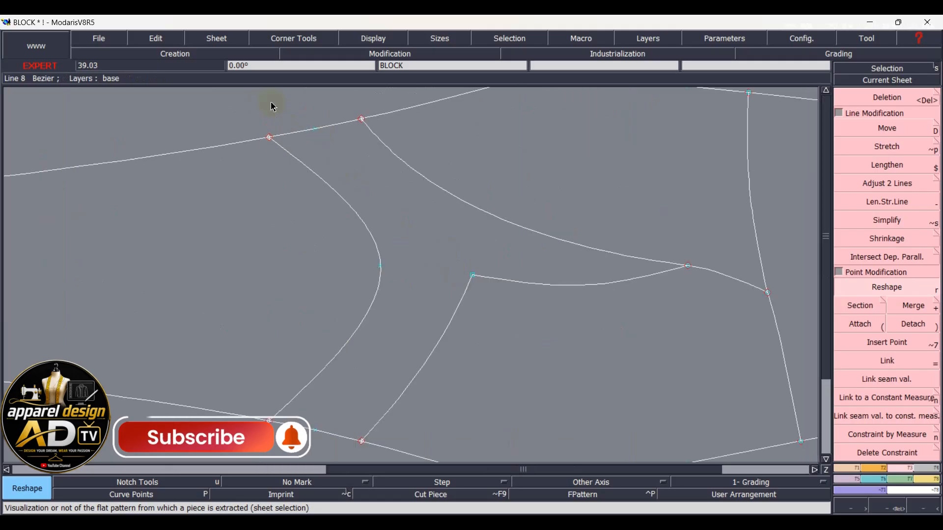
{"action": "left_click_drag", "start_coordinate": [365, 124], "coordinate": [431, 108]}
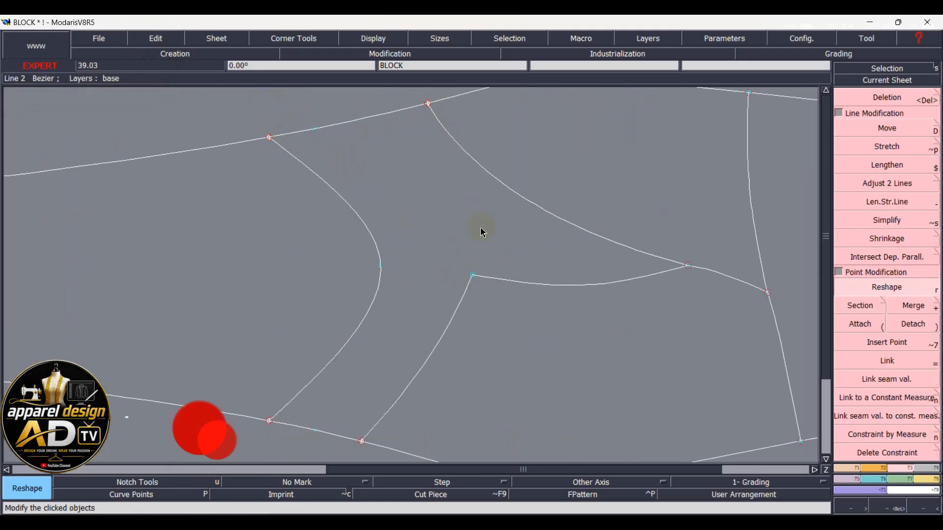
{"action": "key", "text": "Home"}
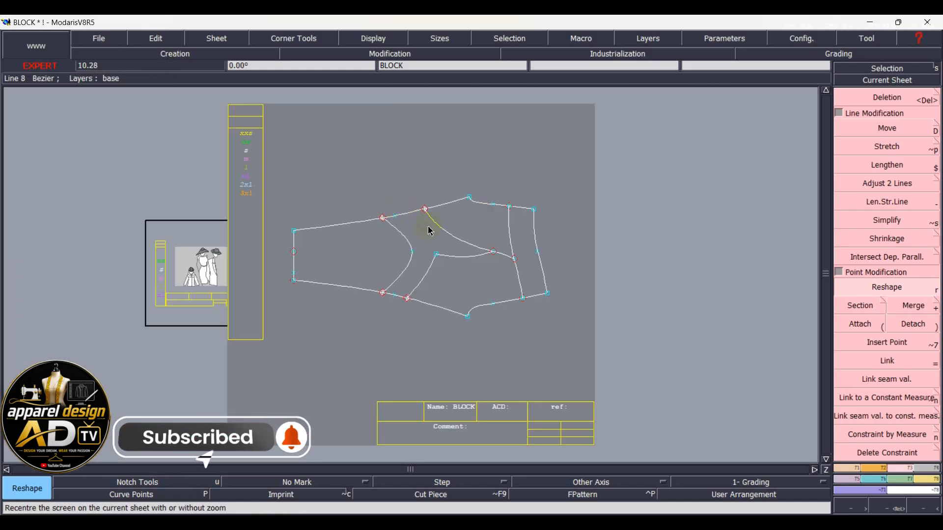
{"action": "scroll", "coordinate": [430, 231], "scroll_direction": "up", "scroll_amount": 2}
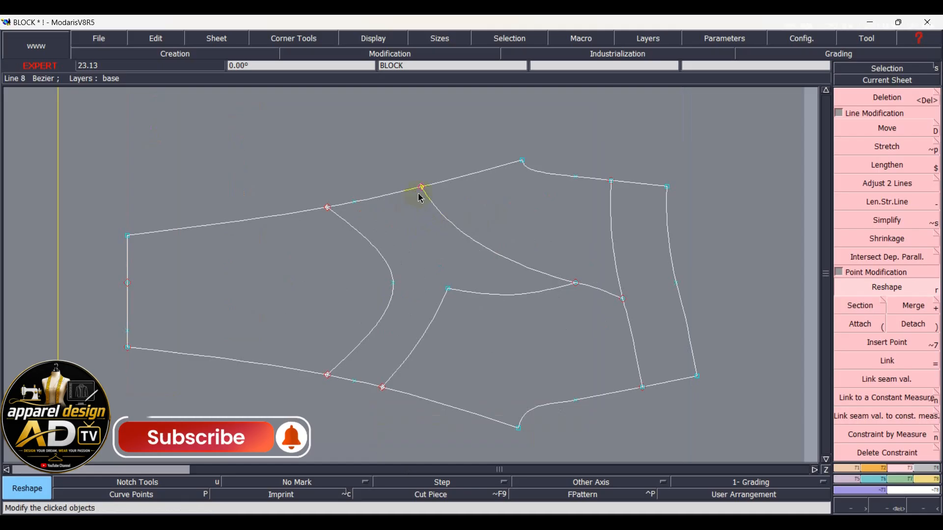
{"action": "left_click_drag", "start_coordinate": [425, 190], "coordinate": [430, 185]}
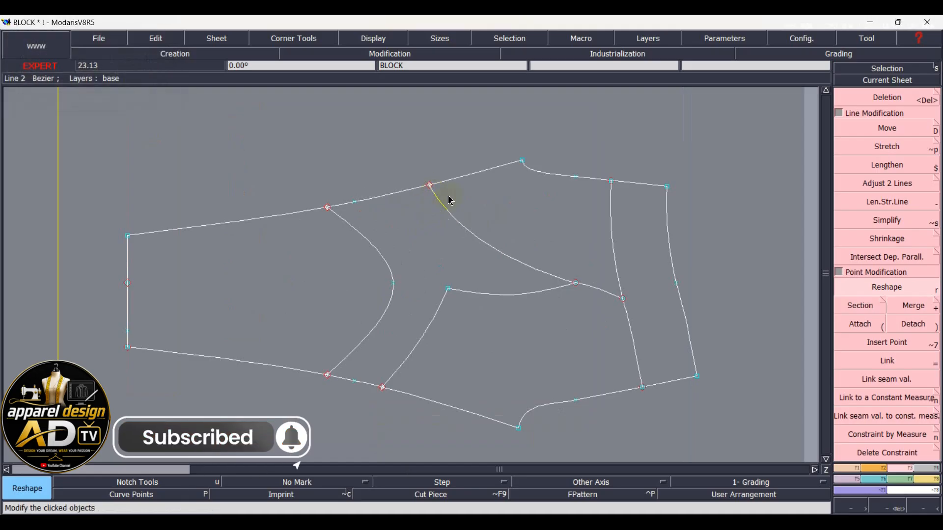
Recheck the leggings reference photo and lengthen the straight line from the style line's waistband end across the waistband, past the waist edge.
{"action": "key", "text": "j"}
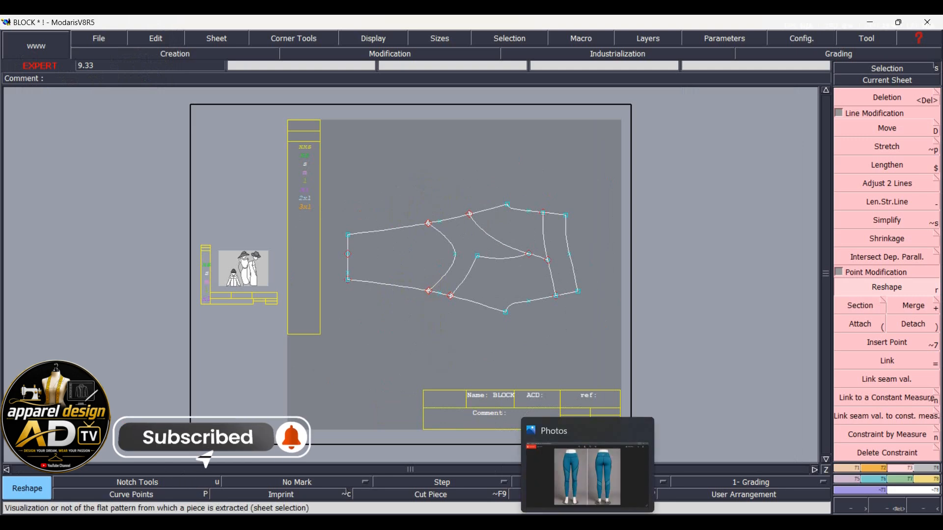
{"action": "left_click", "coordinate": [589, 471]}
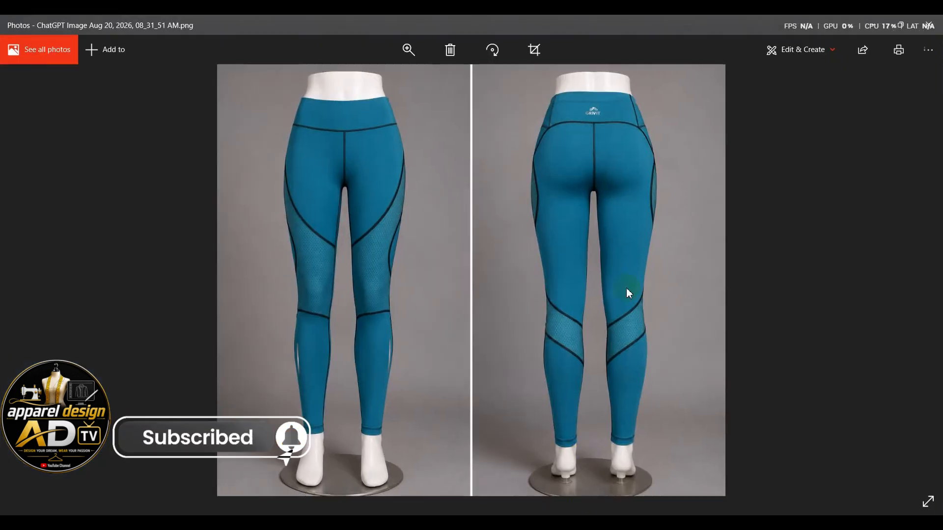
{"action": "left_click", "coordinate": [868, 25]}
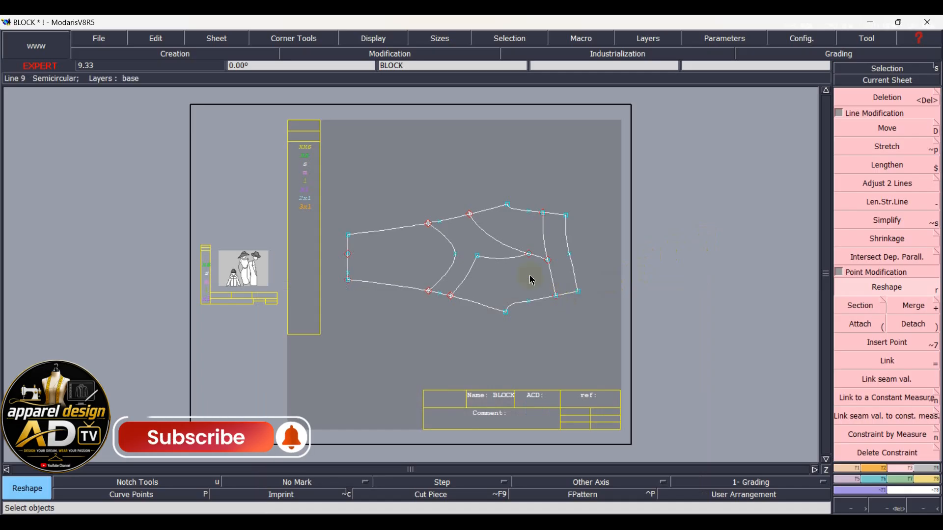
{"action": "scroll", "coordinate": [523, 266], "scroll_direction": "up", "scroll_amount": 3}
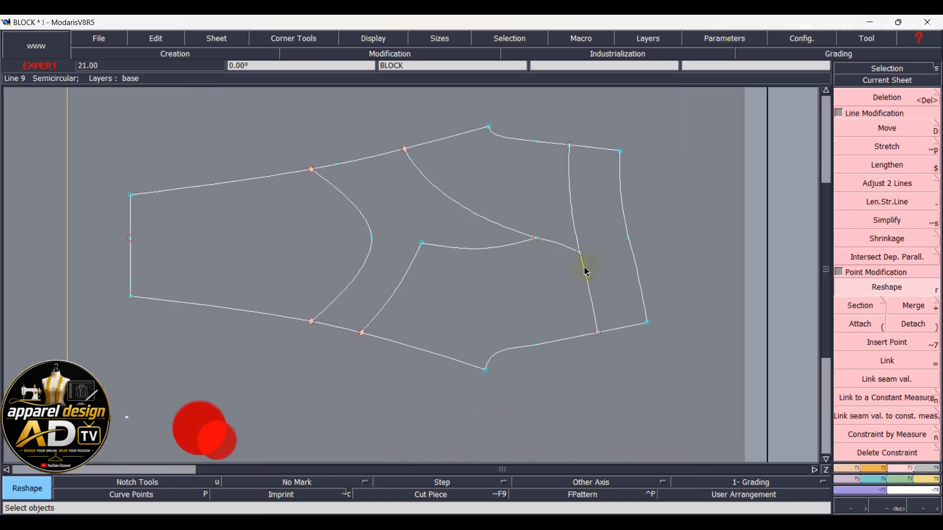
{"action": "key", "text": "minus"}
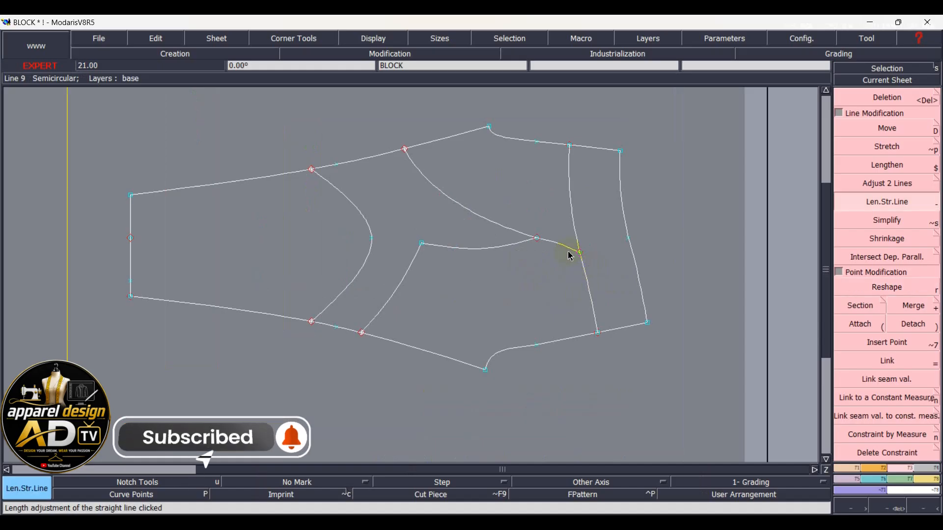
{"action": "left_click", "coordinate": [574, 254]}
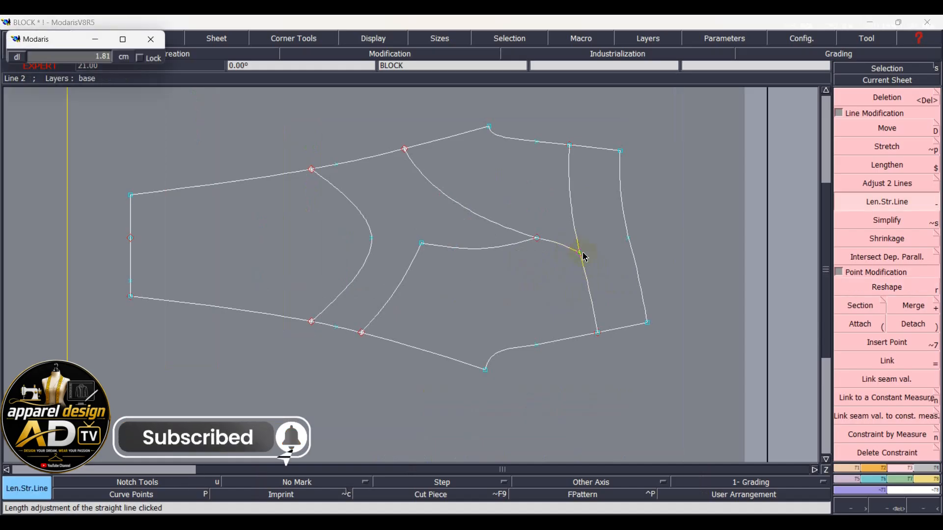
{"action": "left_click", "coordinate": [649, 273]}
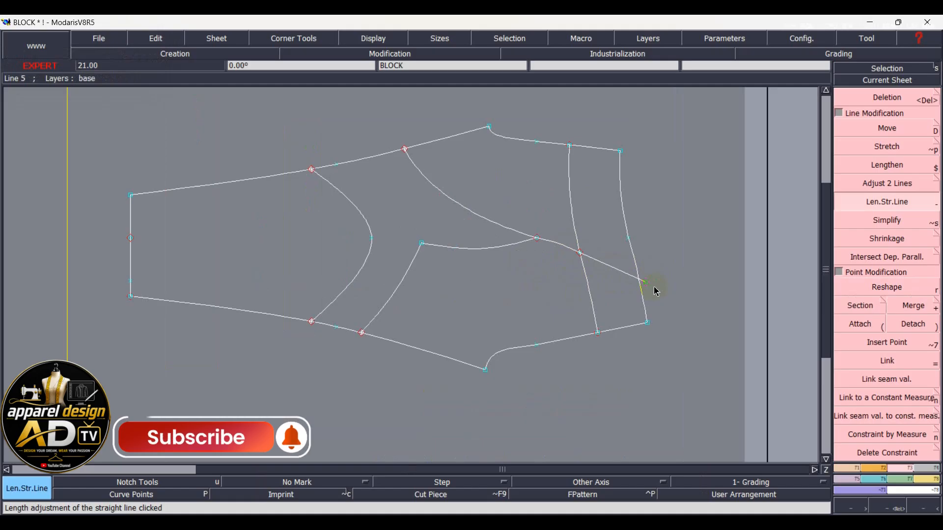
Reshape the extension line by moving its free end about 3.5 cm so it crosses the waistband at a flatter angle.
{"action": "key", "text": "r"}
{"action": "left_click", "coordinate": [645, 280]}
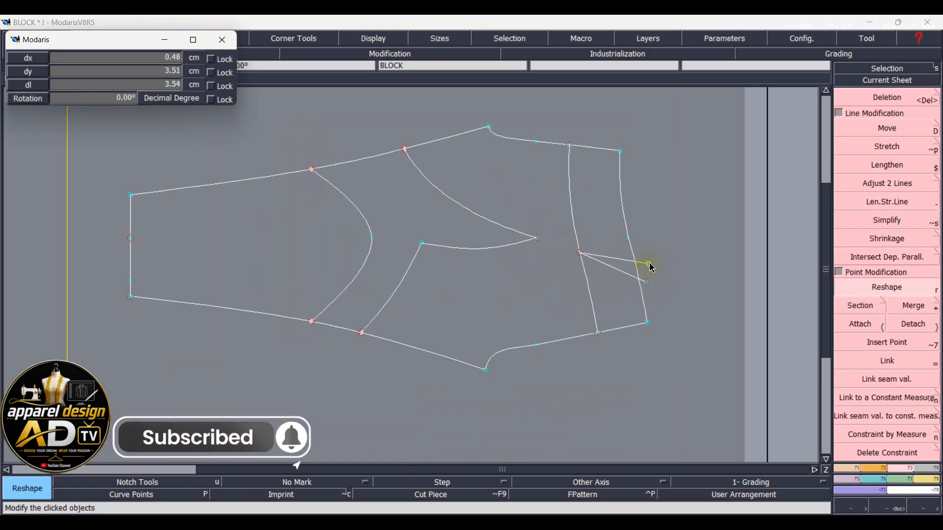
{"action": "left_click", "coordinate": [651, 267]}
Create a developed point on the waist edge at a curve length of 12.50 cm from its lower corner.
{"action": "key", "text": "d"}
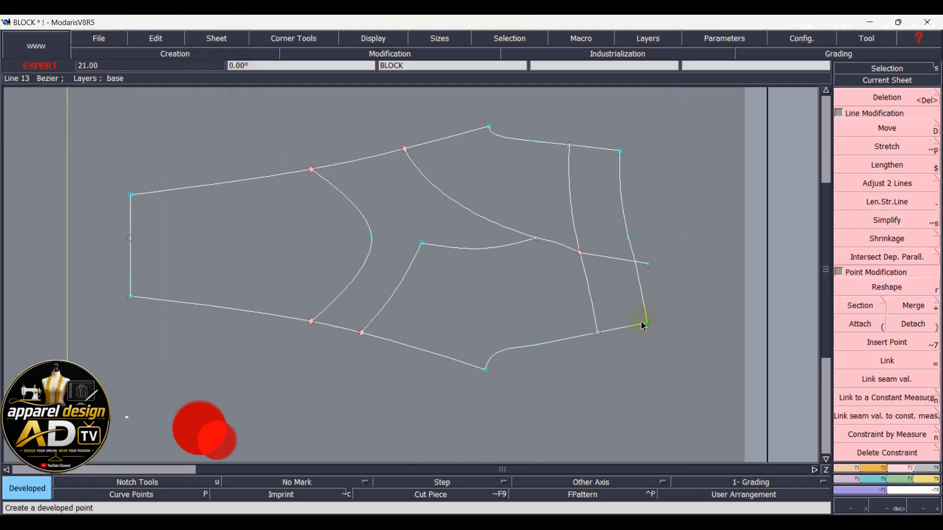
{"action": "left_click", "coordinate": [647, 322]}
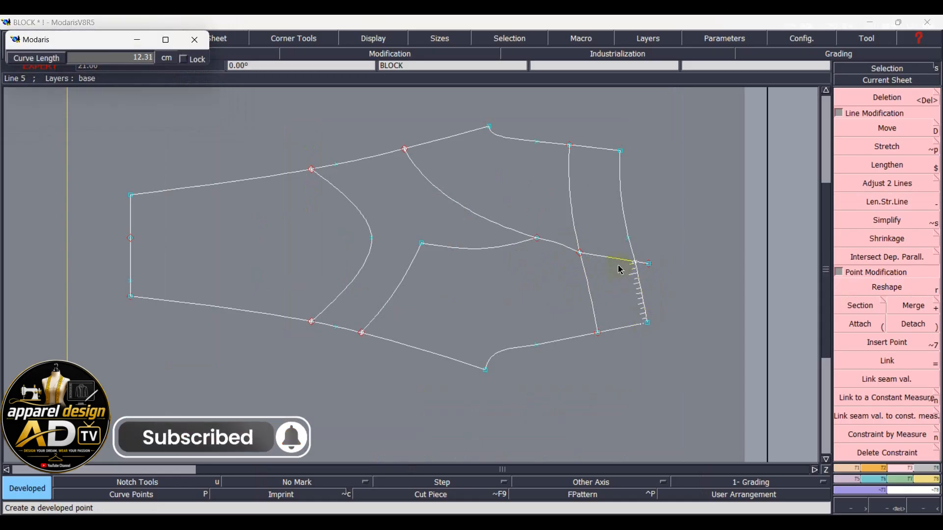
{"action": "key", "text": "Down"}
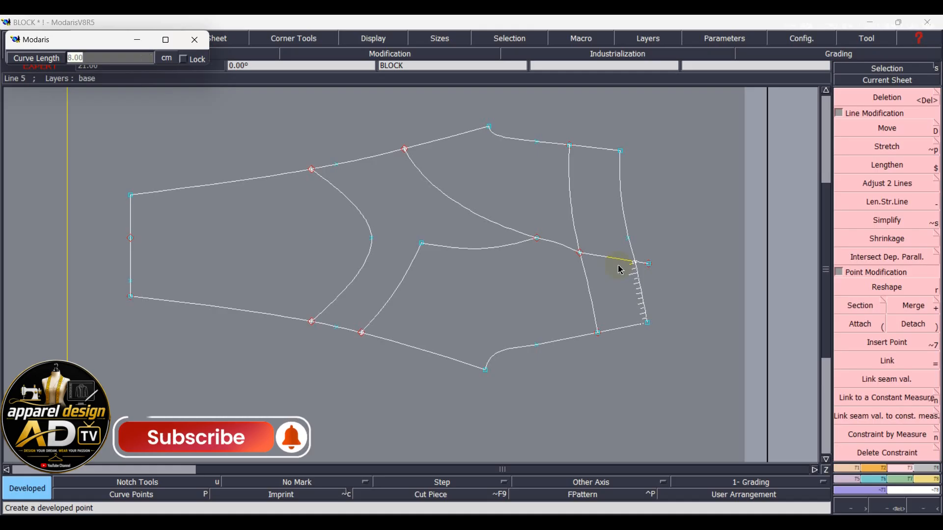
{"action": "type", "text": "12.5"}
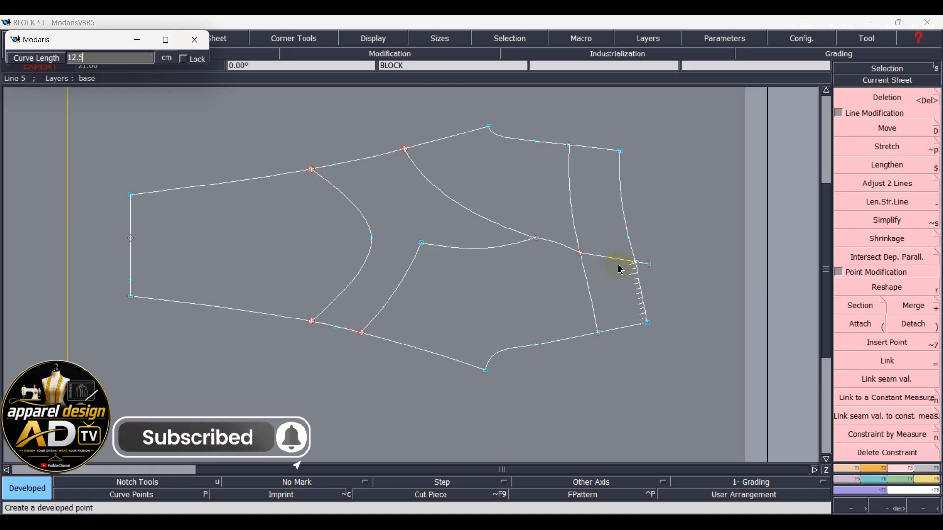
{"action": "type", "text": "0"}
{"action": "key", "text": "Return"}
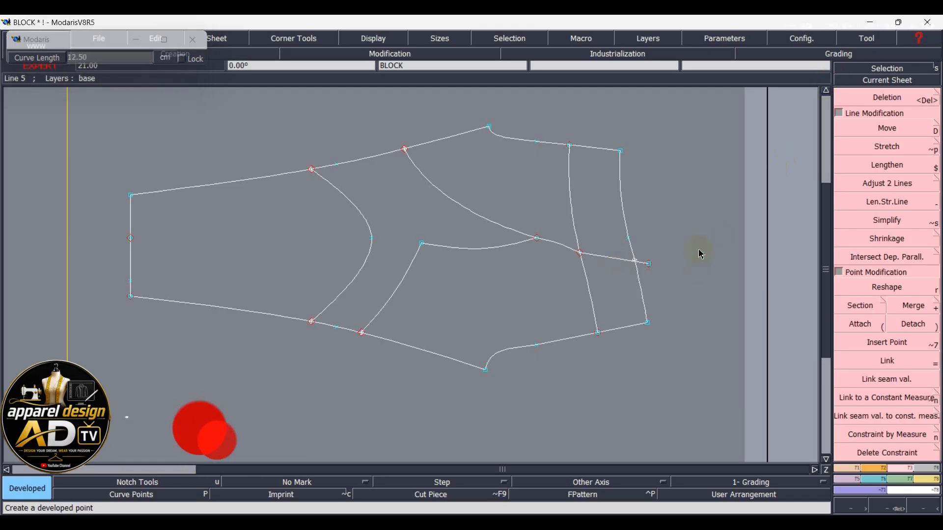
Attach the free end of the waistband extension line to the developed point on the waist edge.
{"action": "scroll", "coordinate": [671, 263], "scroll_direction": "up", "scroll_amount": 2}
{"action": "scroll", "coordinate": [672, 266], "scroll_direction": "up", "scroll_amount": 1}
{"action": "left_click", "coordinate": [860, 324]}
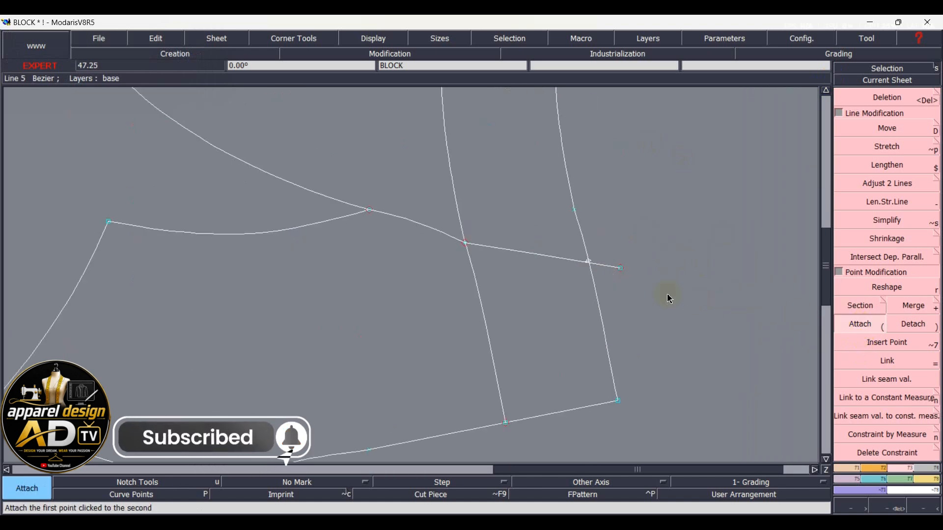
{"action": "left_click", "coordinate": [586, 261]}
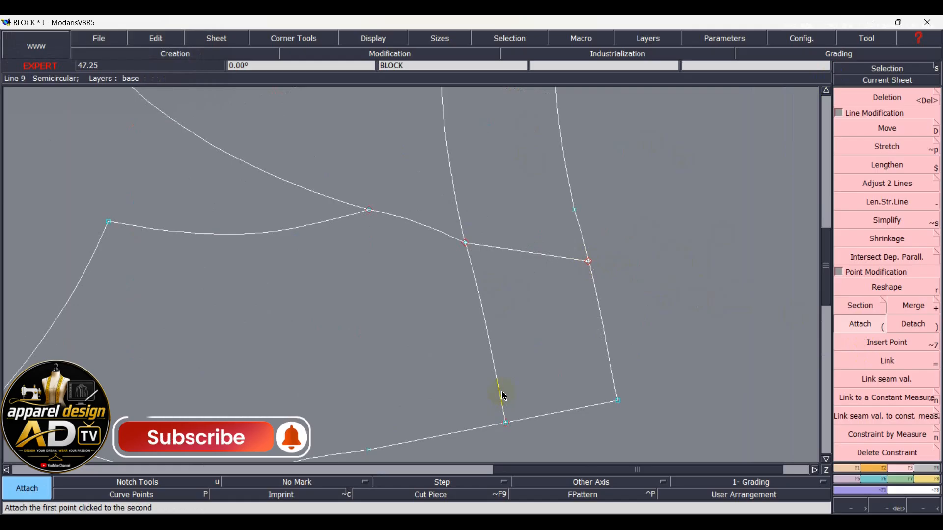
Select the whole leg pattern and define line seam values of 1 cm at the beginning and end of its lines.
{"action": "key", "text": "Home"}
{"action": "scroll", "coordinate": [475, 242], "scroll_direction": "up", "scroll_amount": 1}
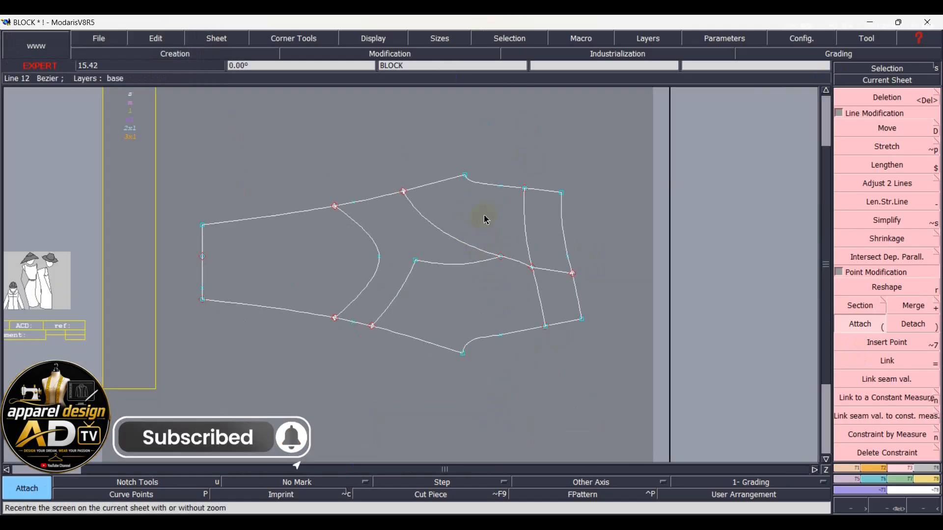
{"action": "left_click_drag", "start_coordinate": [149, 149], "coordinate": [608, 377]}
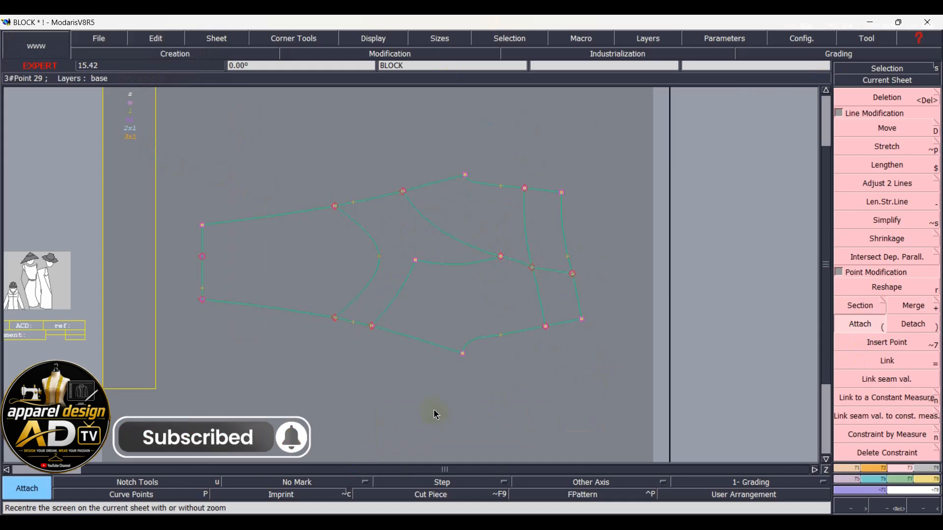
{"action": "key", "text": "l"}
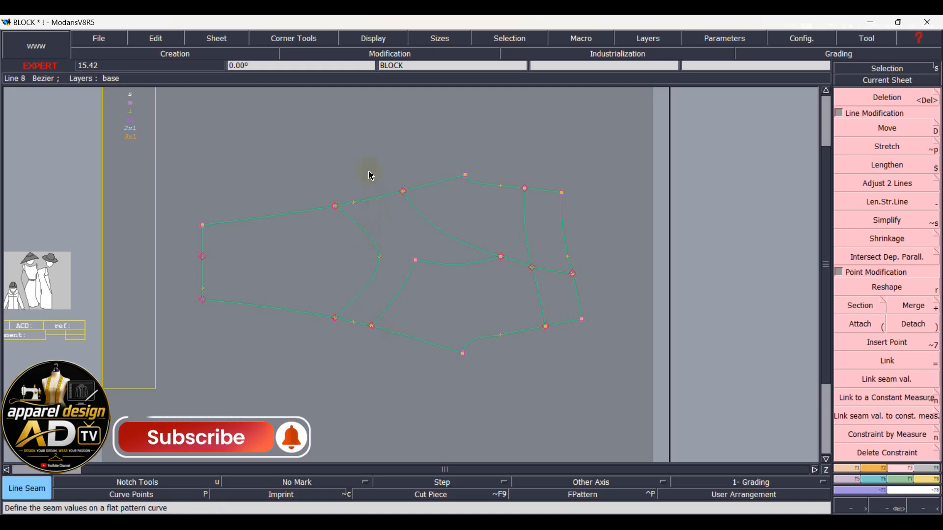
{"action": "left_click", "coordinate": [392, 193]}
{"action": "key", "text": "Down"}
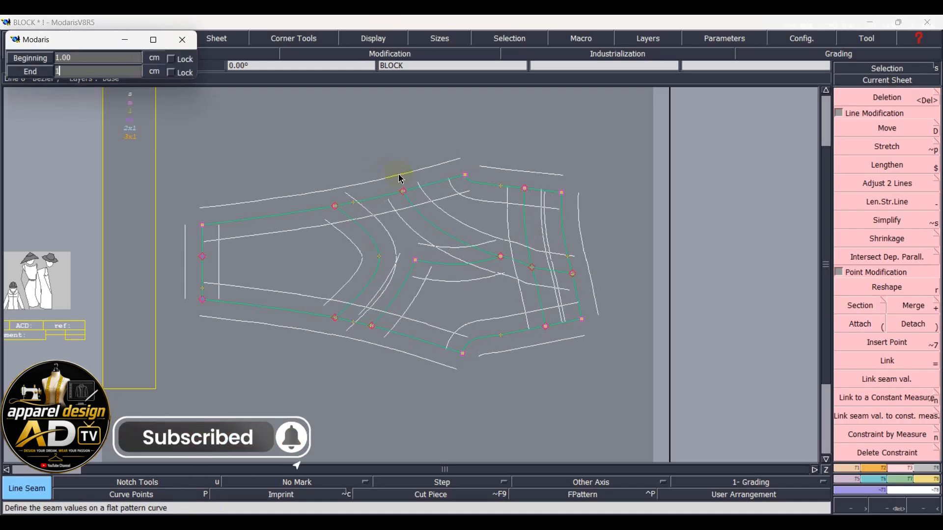
{"action": "key", "text": "Return"}
{"action": "left_click", "coordinate": [388, 149]}
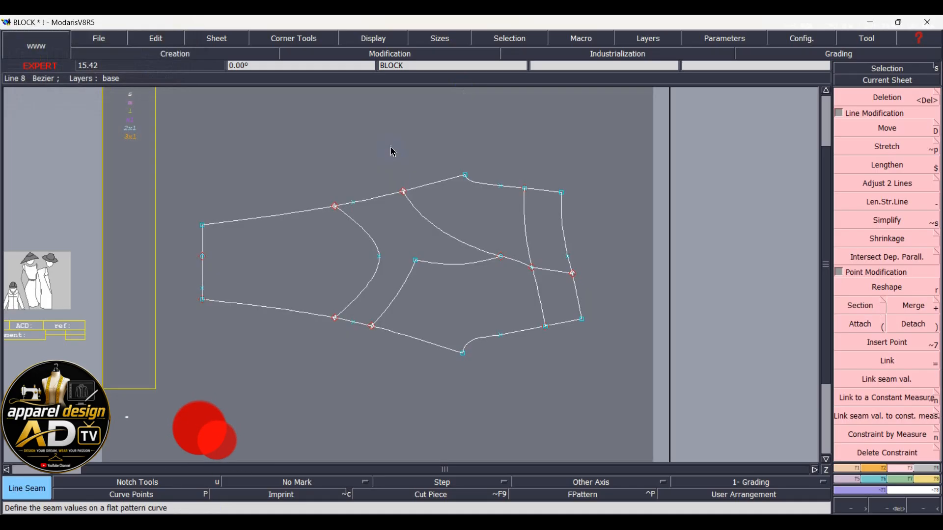
Define line seam values on both segments of the leg's hem edge.
{"action": "left_click", "coordinate": [926, 467]}
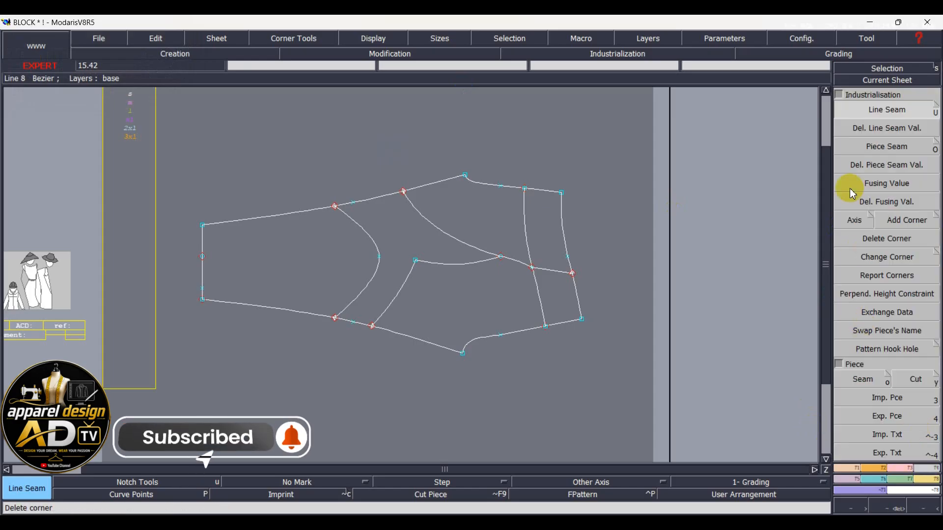
{"action": "left_click", "coordinate": [196, 243]}
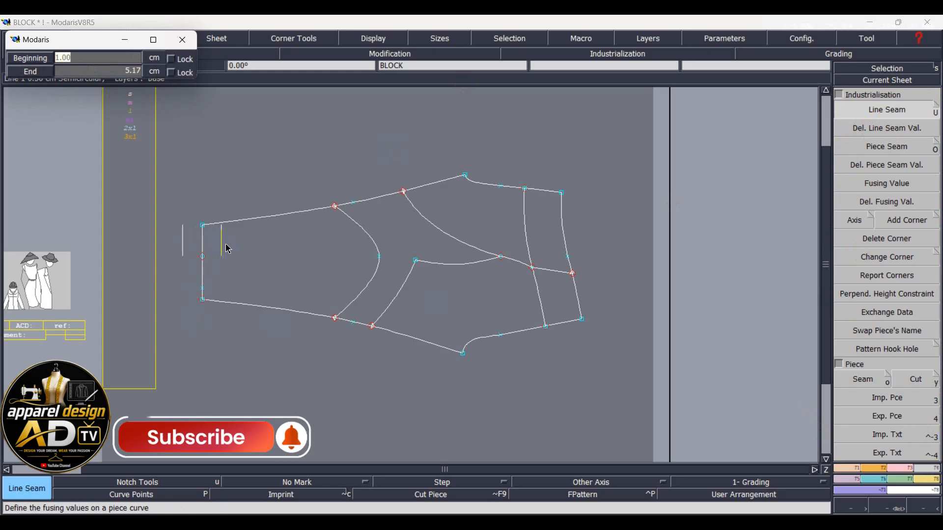
{"action": "key", "text": "Escape"}
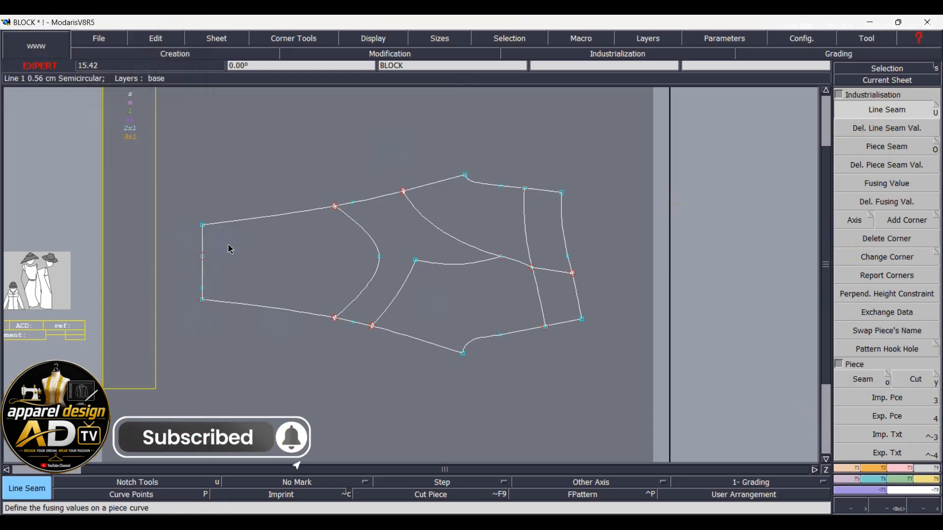
{"action": "left_click", "coordinate": [200, 277]}
{"action": "key", "text": "Return"}
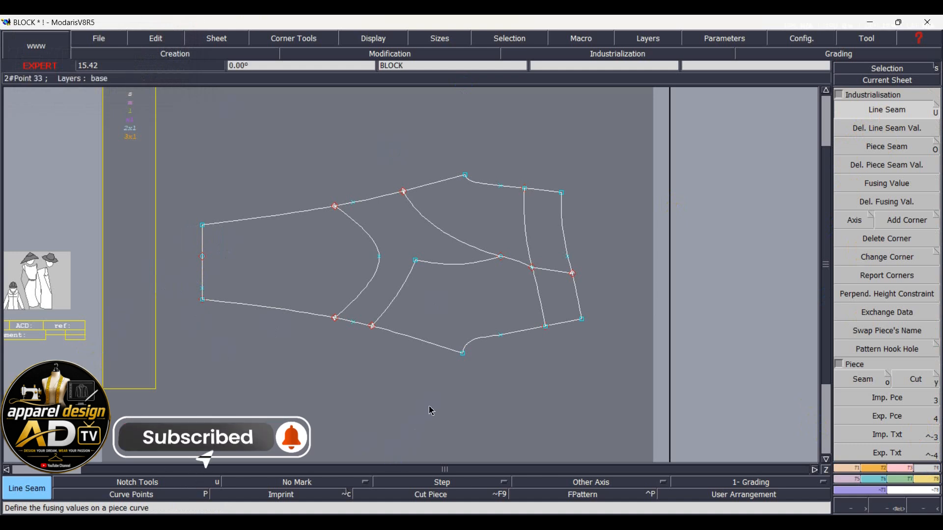
Extract the two waistband areas, below and above the dividing style line, as separate pieces with Seam.
{"action": "scroll", "coordinate": [432, 405], "scroll_direction": "up", "scroll_amount": 2}
{"action": "scroll", "coordinate": [513, 324], "scroll_direction": "down", "scroll_amount": 3}
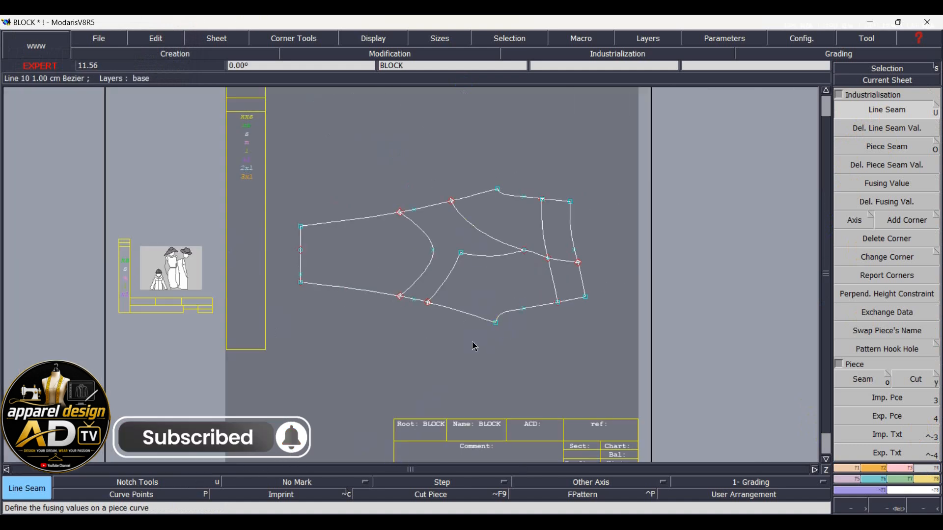
{"action": "key", "text": "a"}
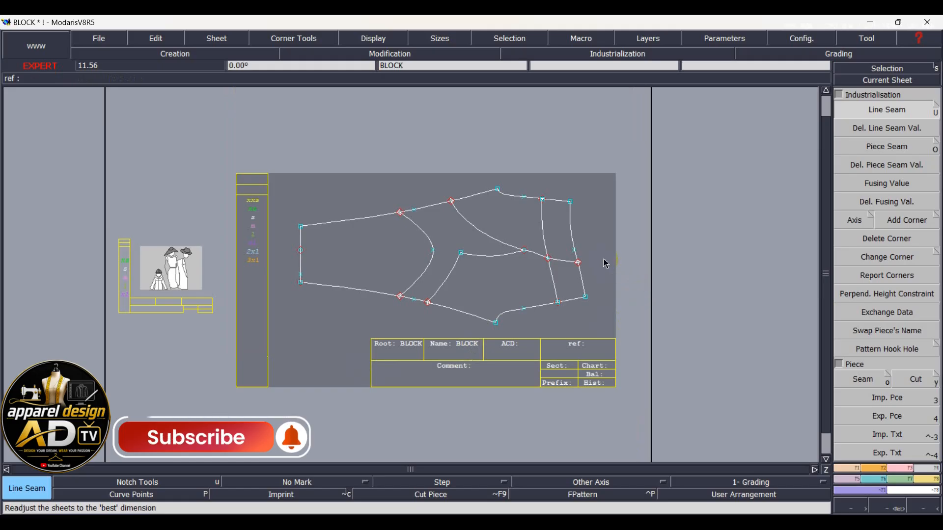
{"action": "scroll", "coordinate": [604, 260], "scroll_direction": "up", "scroll_amount": 2}
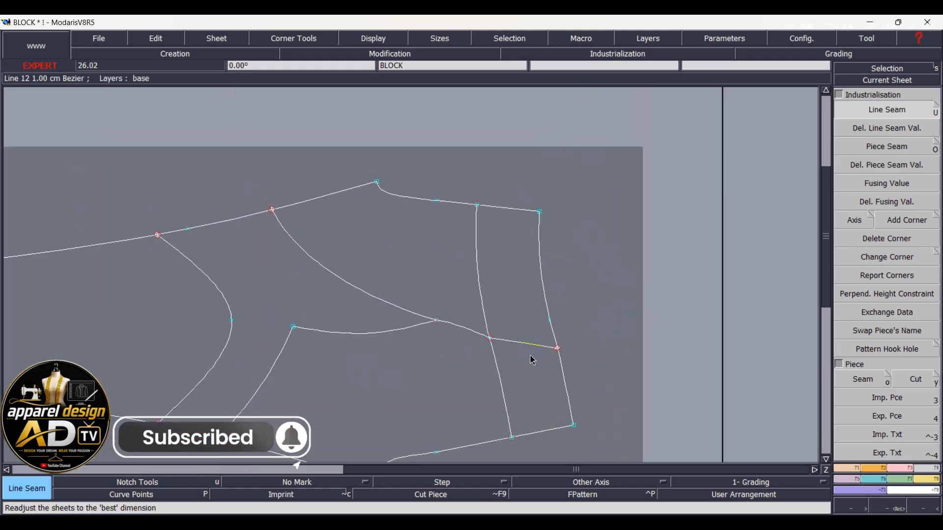
{"action": "key", "text": "o"}
{"action": "left_click", "coordinate": [852, 381]}
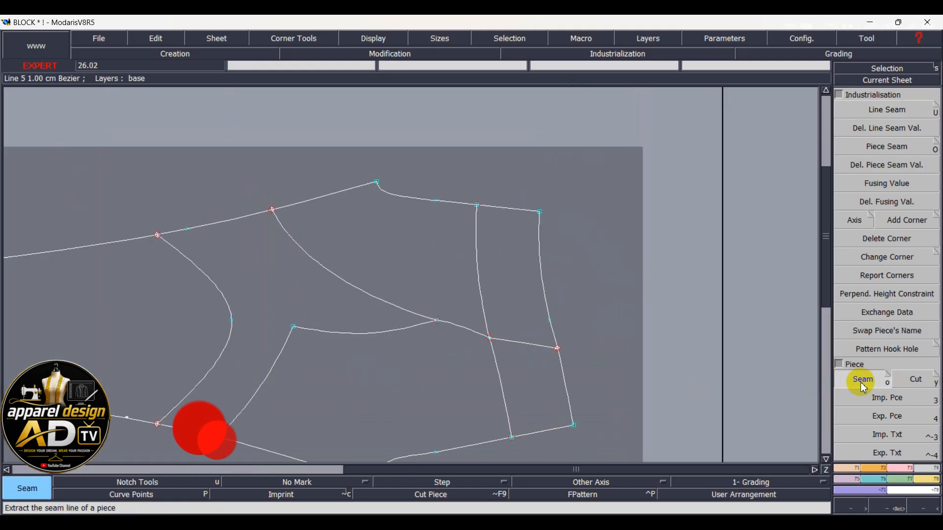
{"action": "left_click", "coordinate": [538, 375]}
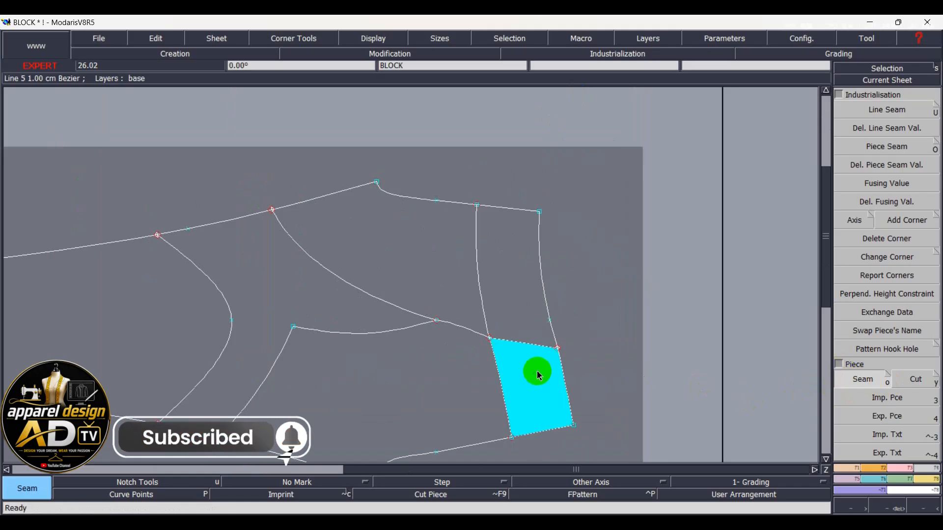
{"action": "left_click", "coordinate": [520, 297]}
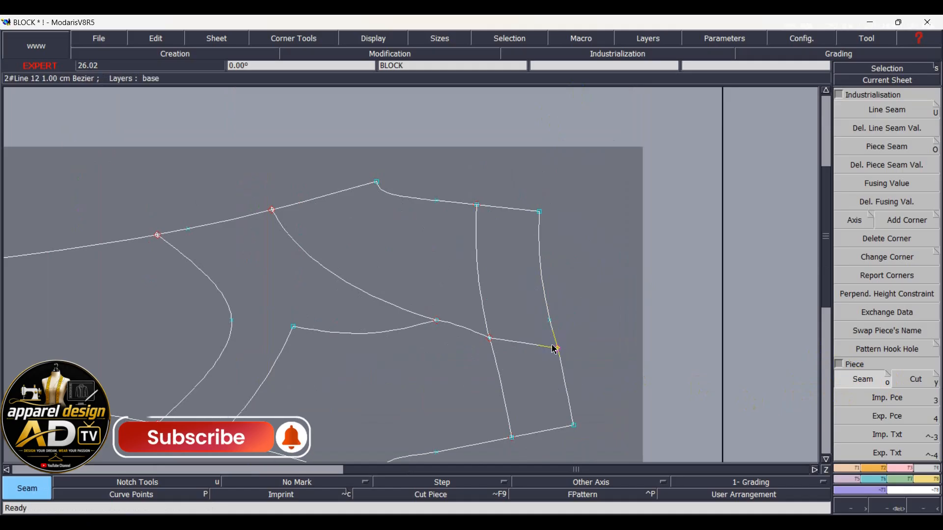
Rotate the longer waistband piece by two points so its upper short edge lies horizontal.
{"action": "key", "text": "Page_Down"}
{"action": "left_click", "coordinate": [906, 509]}
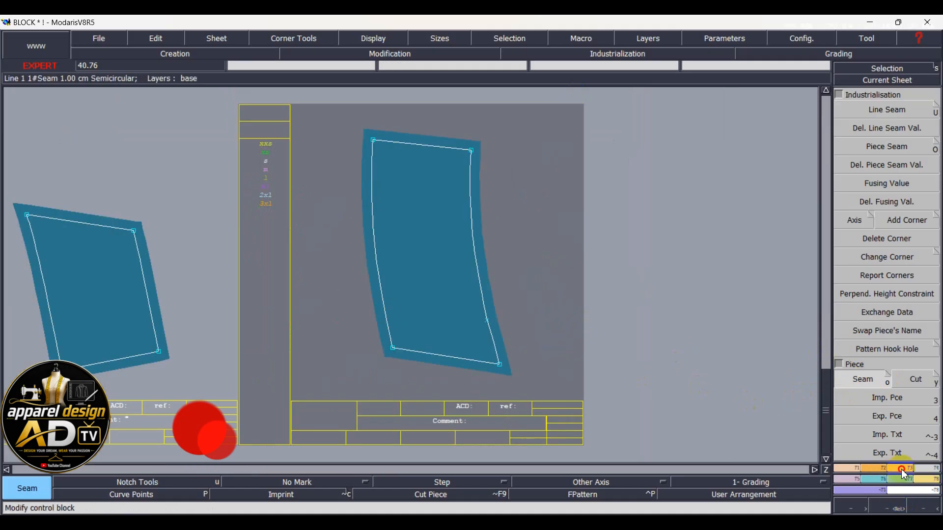
{"action": "left_click", "coordinate": [877, 470]}
{"action": "left_click", "coordinate": [872, 471]}
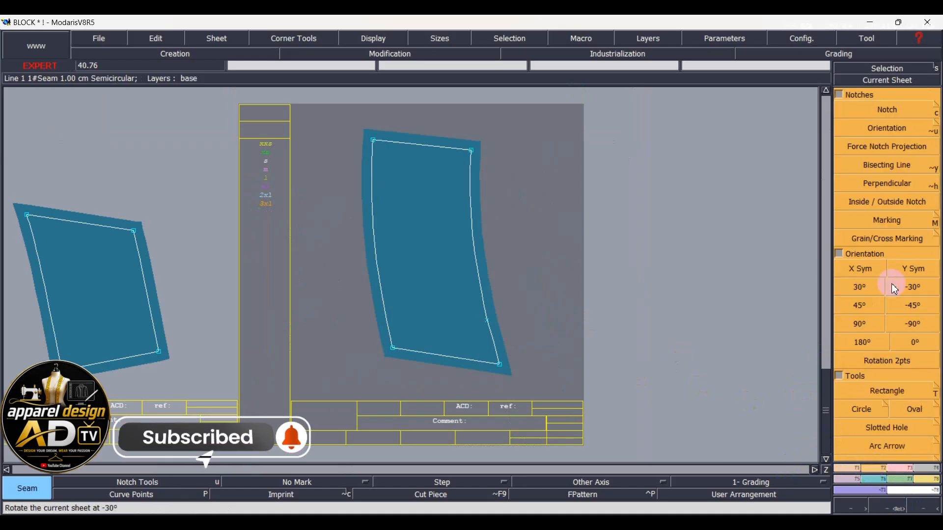
{"action": "left_click", "coordinate": [884, 368]}
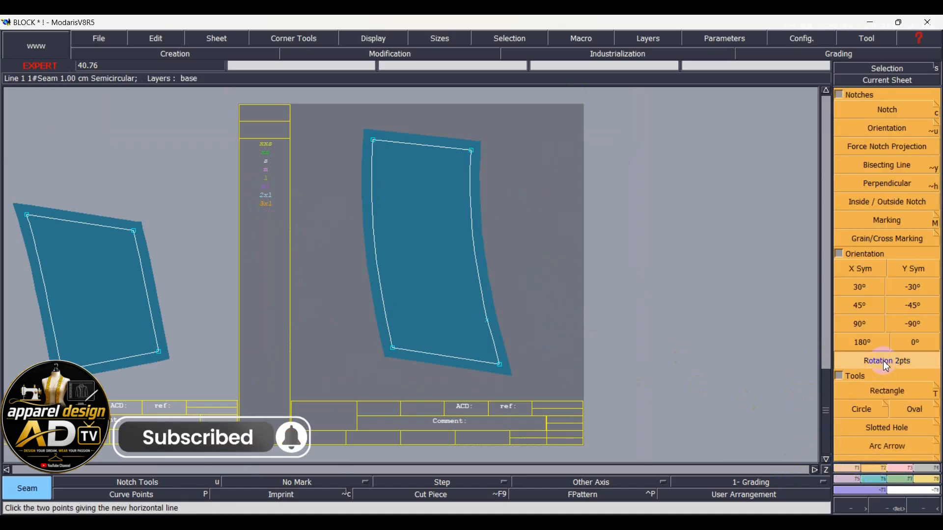
{"action": "left_click", "coordinate": [375, 140]}
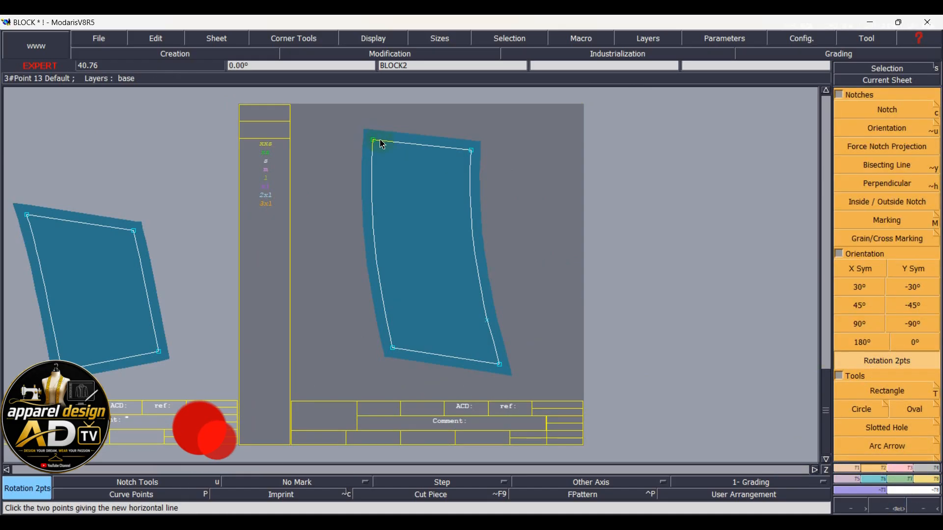
{"action": "left_click", "coordinate": [473, 150]}
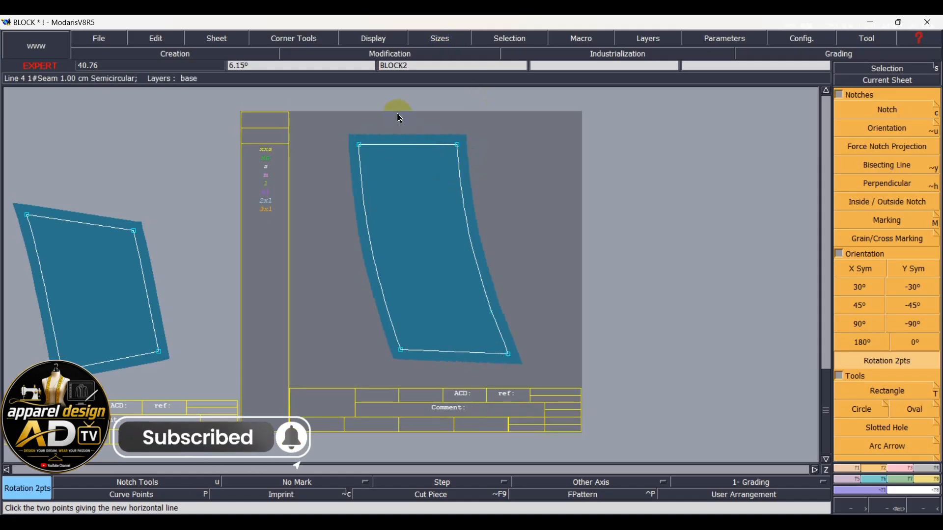
Create a symmetry axis on the waistband piece's upper short edge and mirror its two long curved edges across that axis.
{"action": "scroll", "coordinate": [399, 118], "scroll_direction": "up", "scroll_amount": 1}
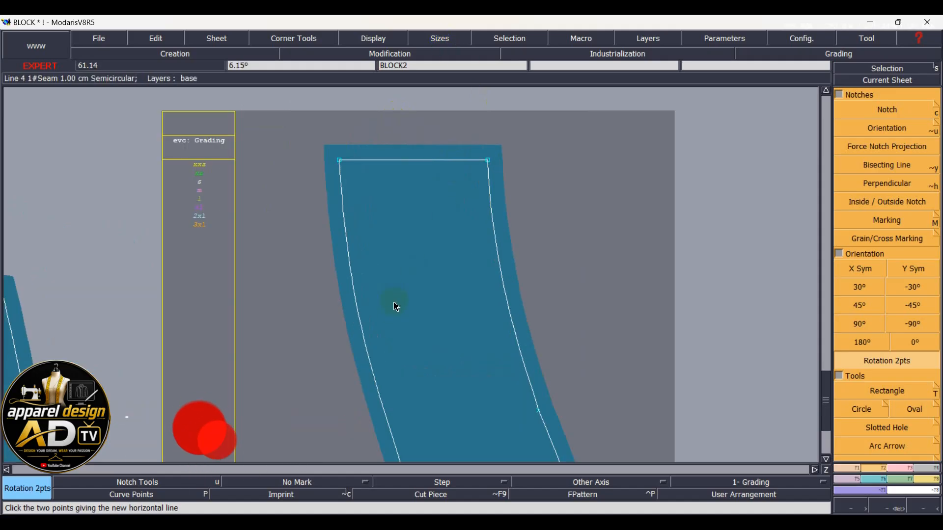
{"action": "key", "text": "shift+s"}
{"action": "left_click", "coordinate": [347, 255]}
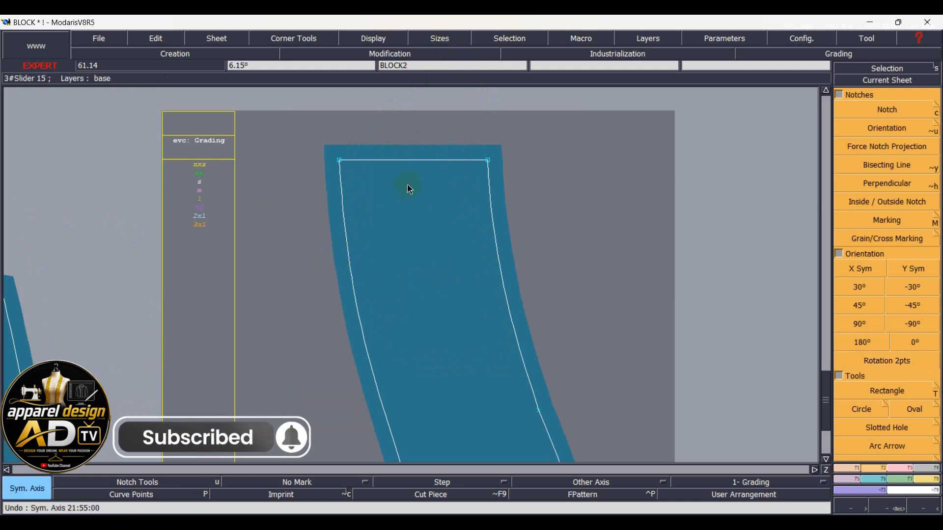
{"action": "left_click", "coordinate": [374, 160]}
{"action": "left_click", "coordinate": [414, 160]}
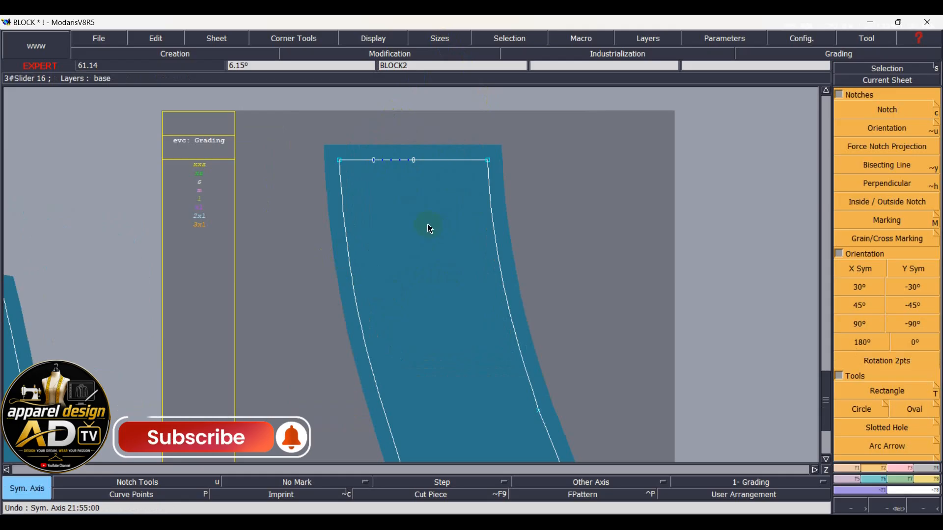
{"action": "key", "text": "s"}
{"action": "left_click", "coordinate": [345, 254]}
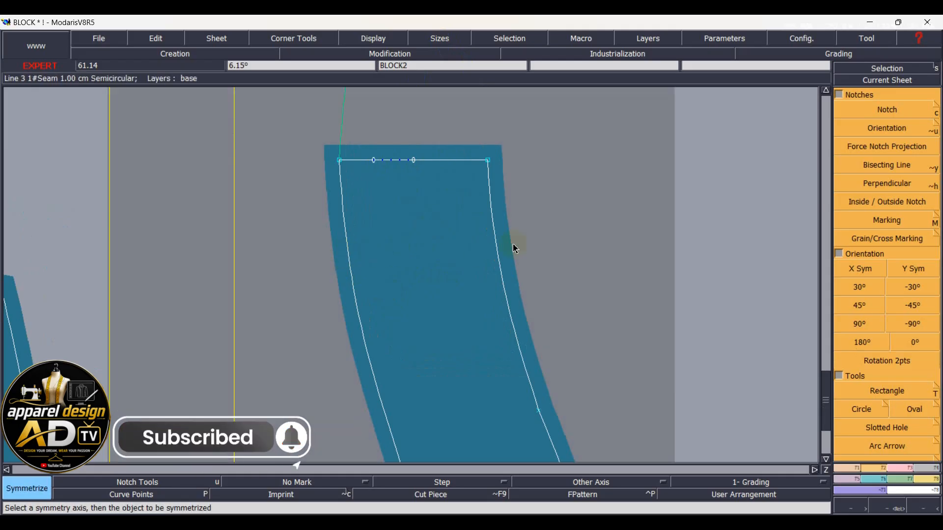
{"action": "key", "text": "Insert"}
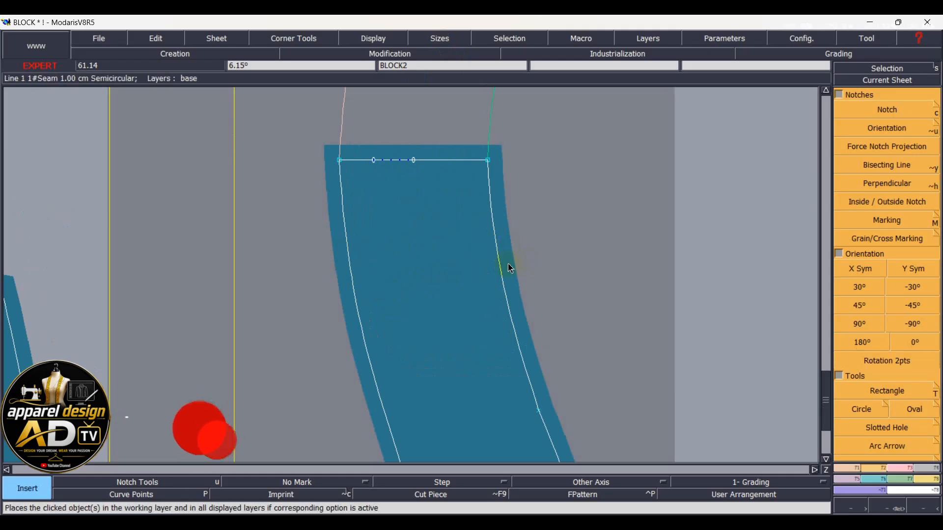
Try to reshape the corner at the waist-edge end of the symmetry axis by dx 0.10 cm and dy 0.50 cm, and undo it.
{"action": "key", "text": "Home"}
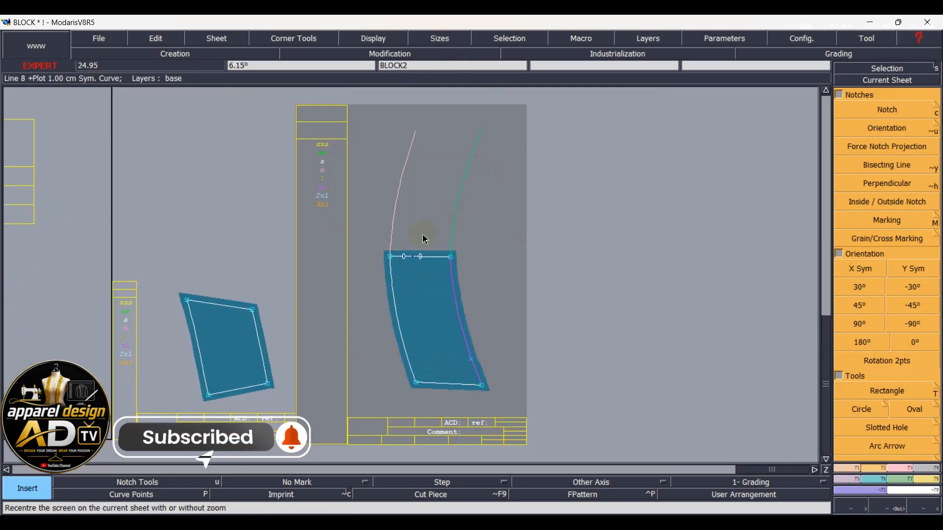
{"action": "scroll", "coordinate": [368, 250], "scroll_direction": "up", "scroll_amount": 2}
{"action": "scroll", "coordinate": [449, 262], "scroll_direction": "up", "scroll_amount": 3}
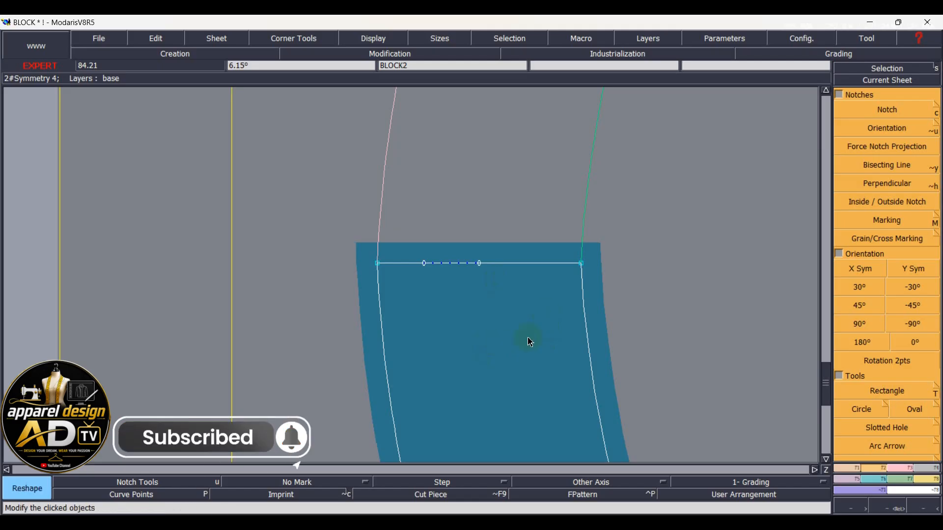
{"action": "left_click_drag", "start_coordinate": [581, 264], "coordinate": [587, 270]}
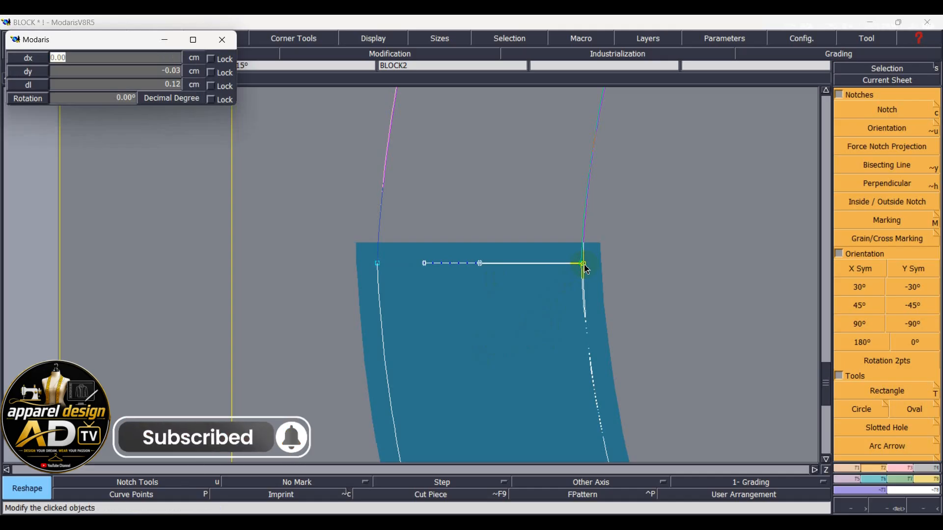
{"action": "type", "text": "0.1"}
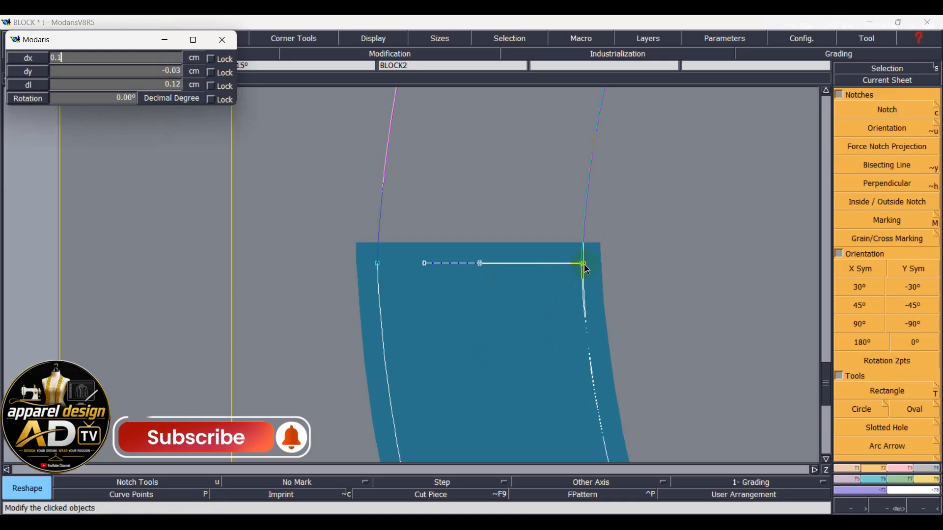
{"action": "key", "text": "Return"}
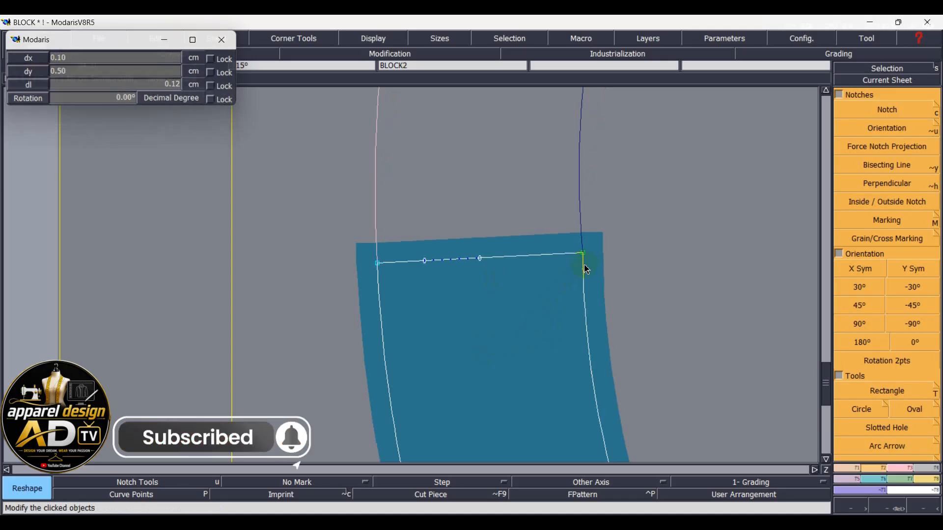
{"action": "key", "text": "ctrl+z"}
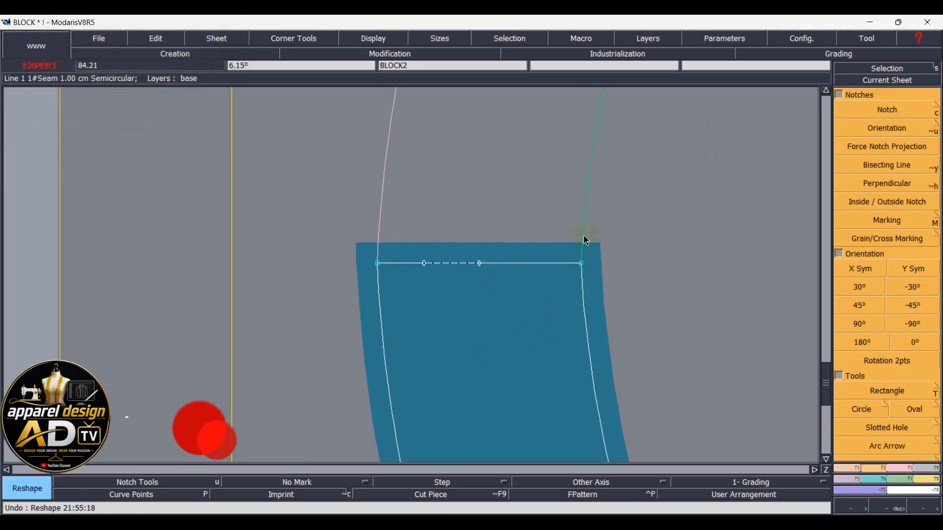
Reshape both corners on the symmetry axis by dx 0.10 cm and dy 0 cm each.
{"action": "left_click", "coordinate": [585, 267]}
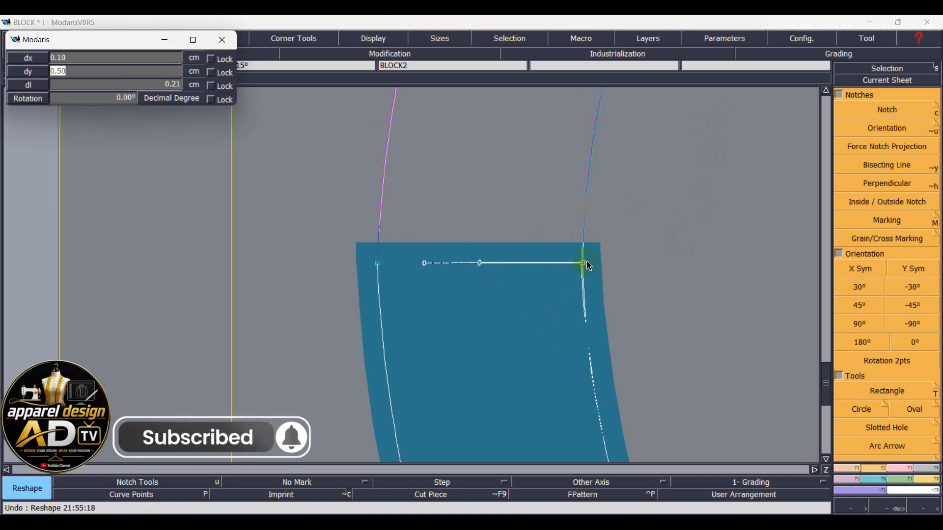
{"action": "type", "text": "0"}
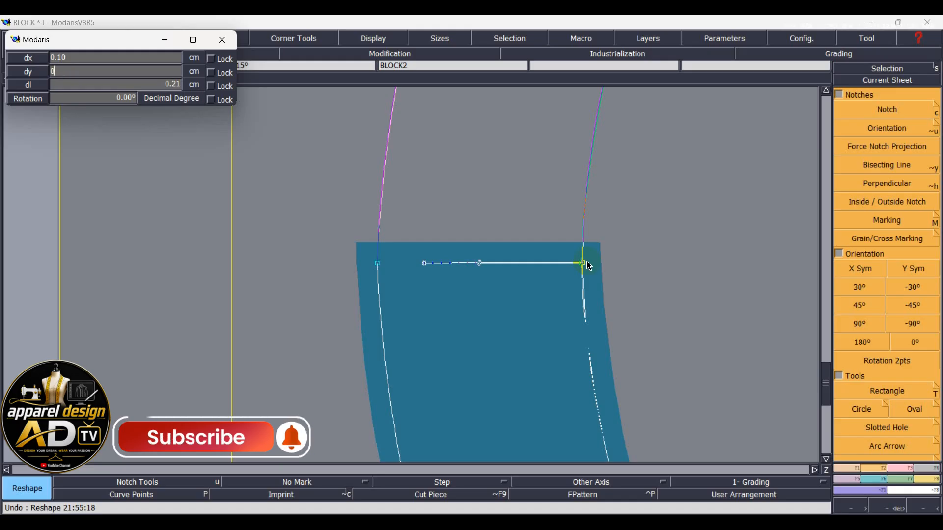
{"action": "key", "text": "Return"}
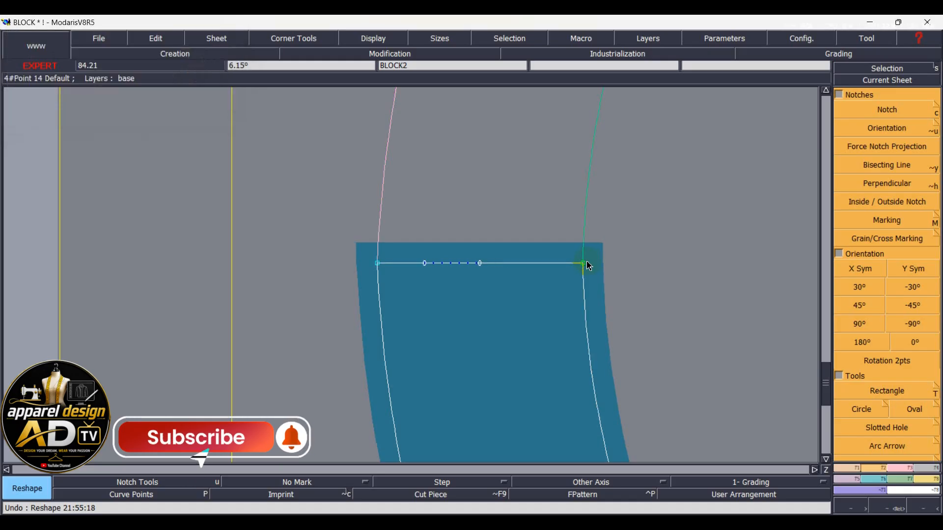
{"action": "left_click", "coordinate": [380, 265]}
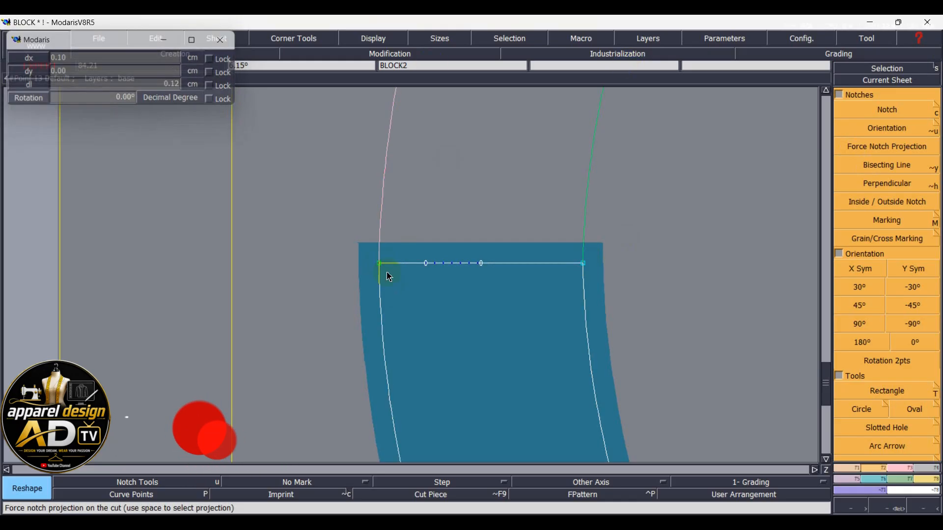
{"action": "left_click", "coordinate": [405, 289]}
Delete the two mirrored curves above the longer waistband piece.
{"action": "scroll", "coordinate": [484, 304], "scroll_direction": "up", "scroll_amount": 2}
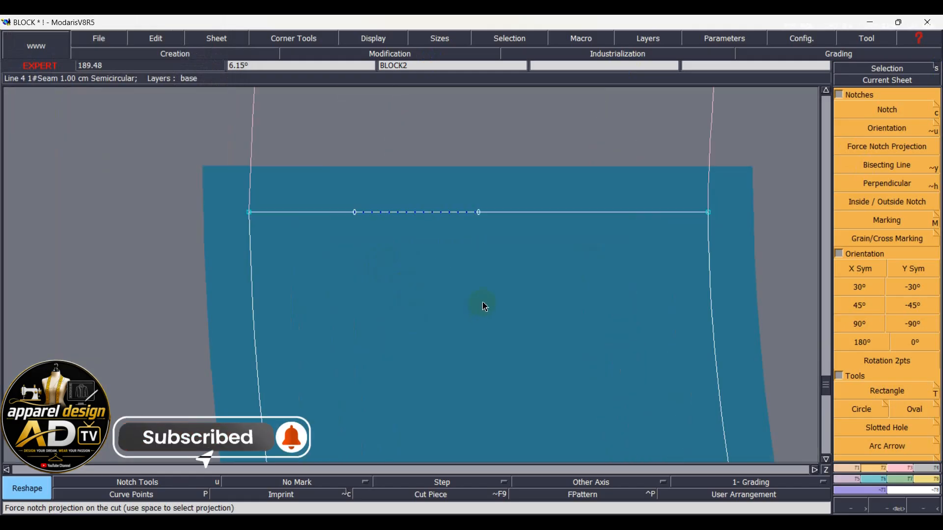
{"action": "scroll", "coordinate": [484, 304], "scroll_direction": "down", "scroll_amount": 1}
{"action": "key", "text": "Home"}
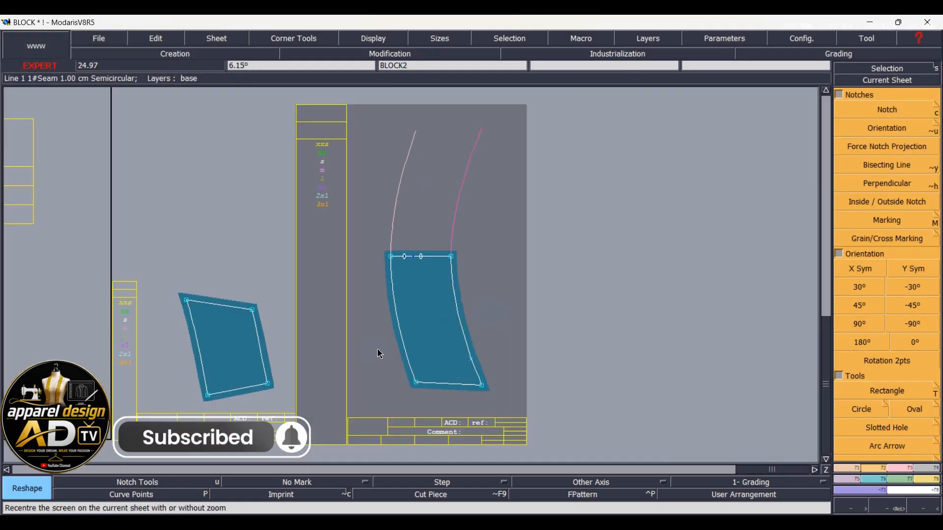
{"action": "left_click", "coordinate": [449, 383]}
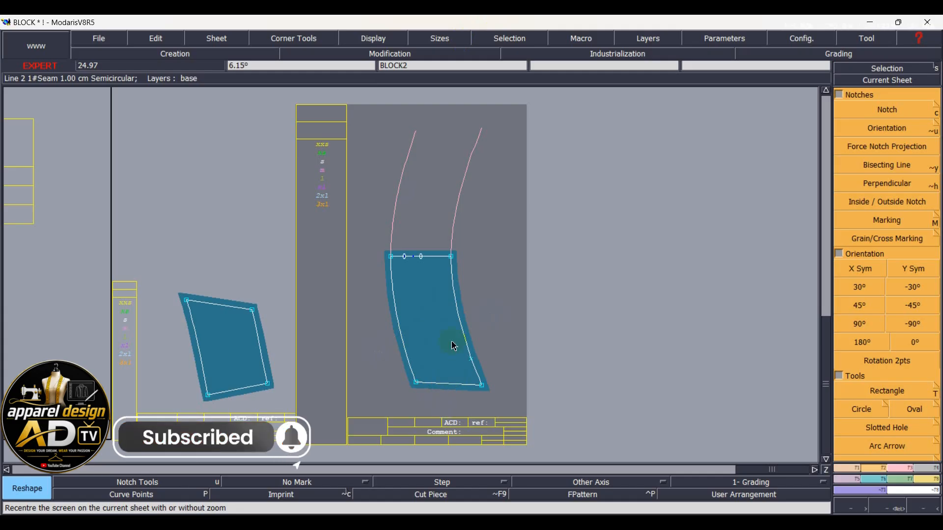
{"action": "key", "text": "Delete"}
{"action": "left_click", "coordinate": [399, 195]}
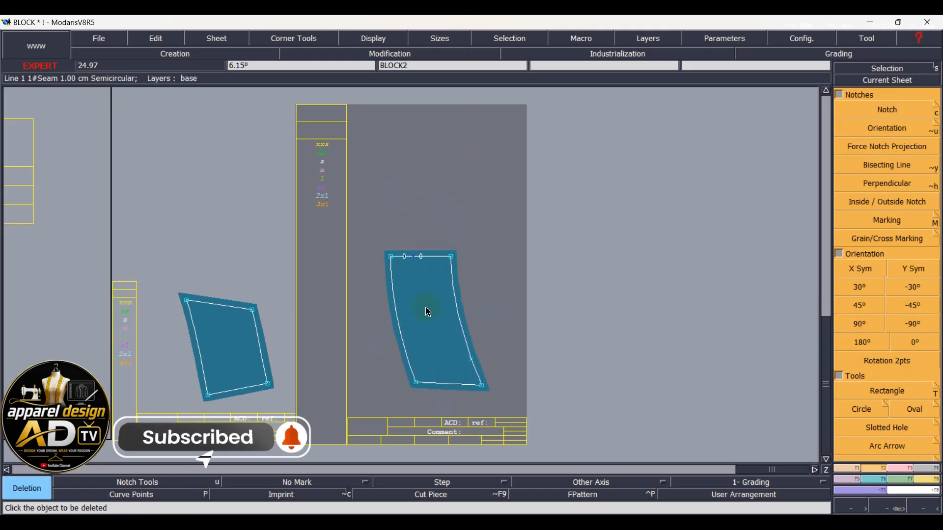
{"action": "scroll", "coordinate": [426, 309], "scroll_direction": "up", "scroll_amount": 1}
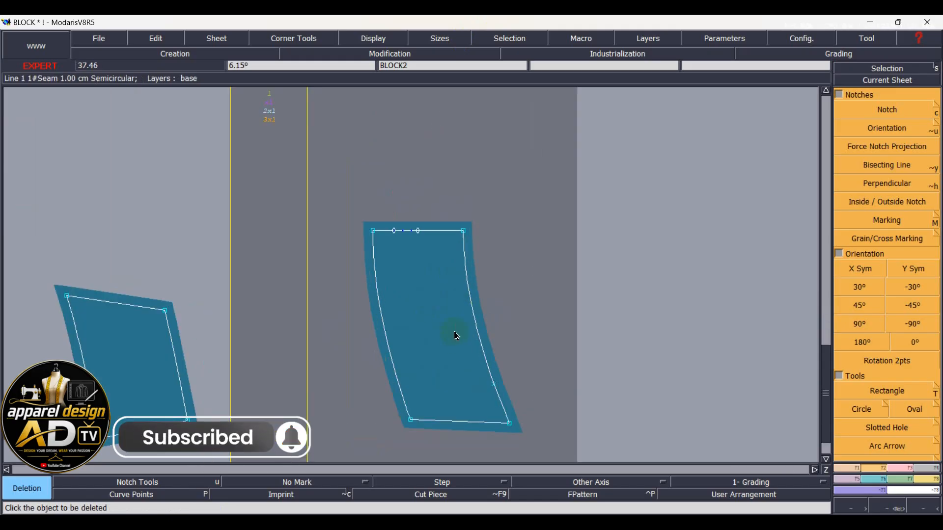
Unfold the curved waistband piece into a full symmetrical piece about its upper short edge using Sym 2Pts.
{"action": "key", "text": "F5"}
{"action": "left_click", "coordinate": [872, 172]}
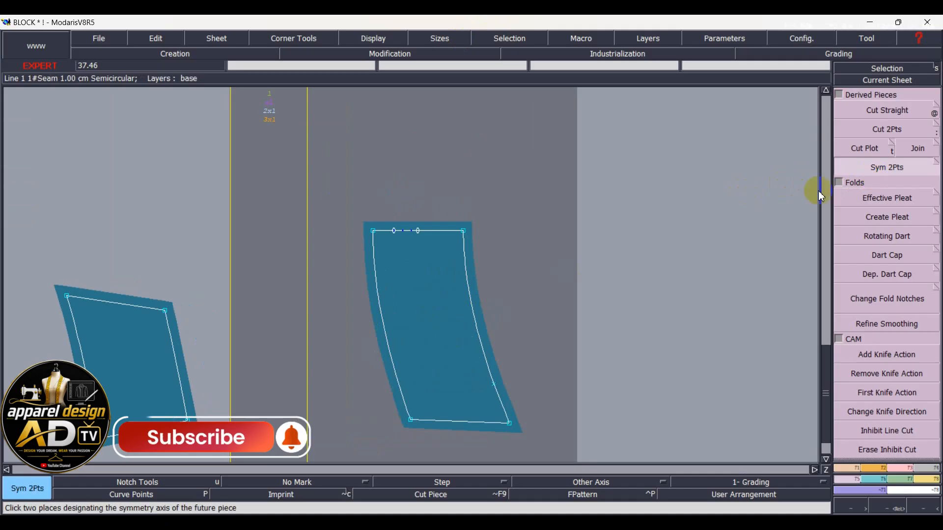
{"action": "left_click", "coordinate": [378, 233]}
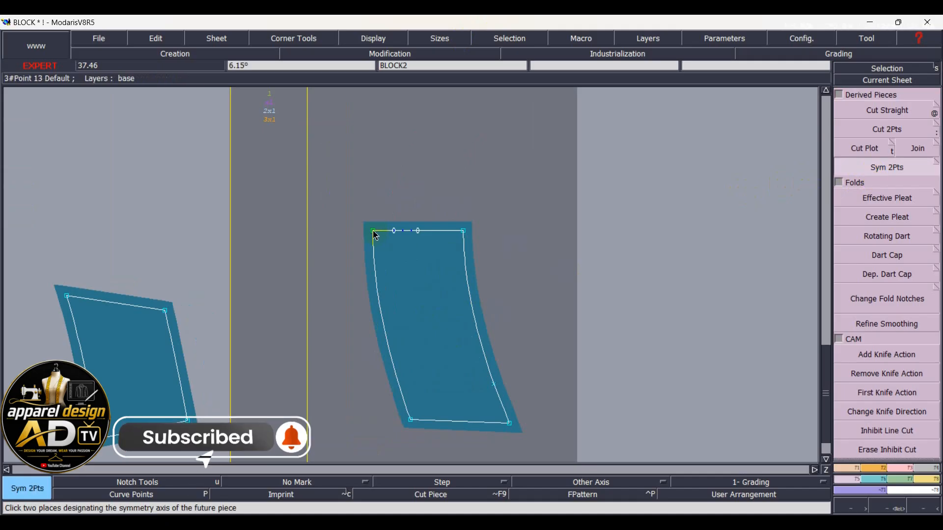
{"action": "left_click", "coordinate": [466, 235]}
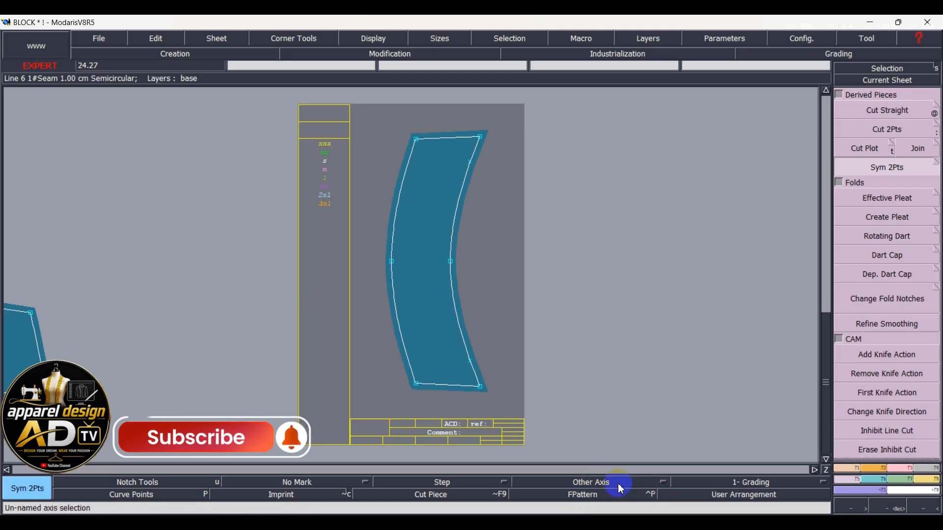
Add a Grain Line Axis 'DF' across the middle of the unfolded curved waistband, between the midpoints of its long edges.
{"action": "left_click", "coordinate": [603, 487]}
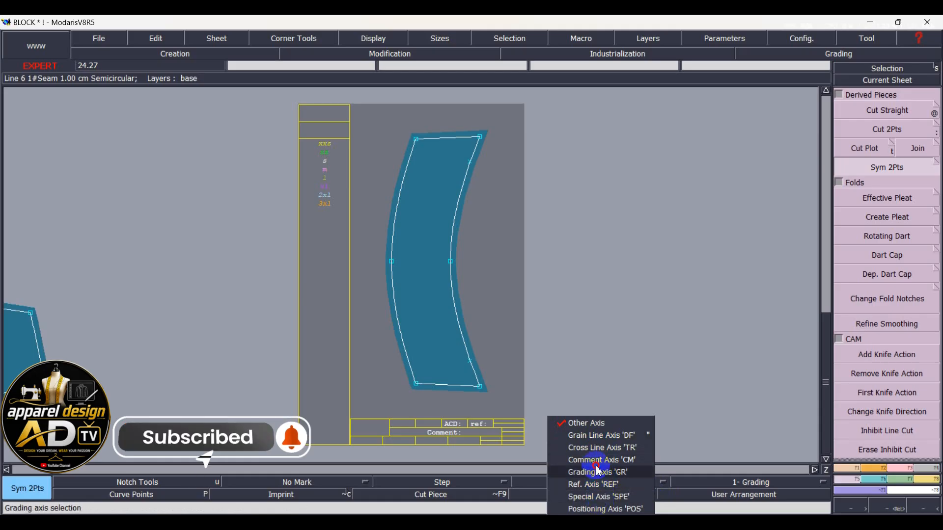
{"action": "left_click", "coordinate": [603, 436]}
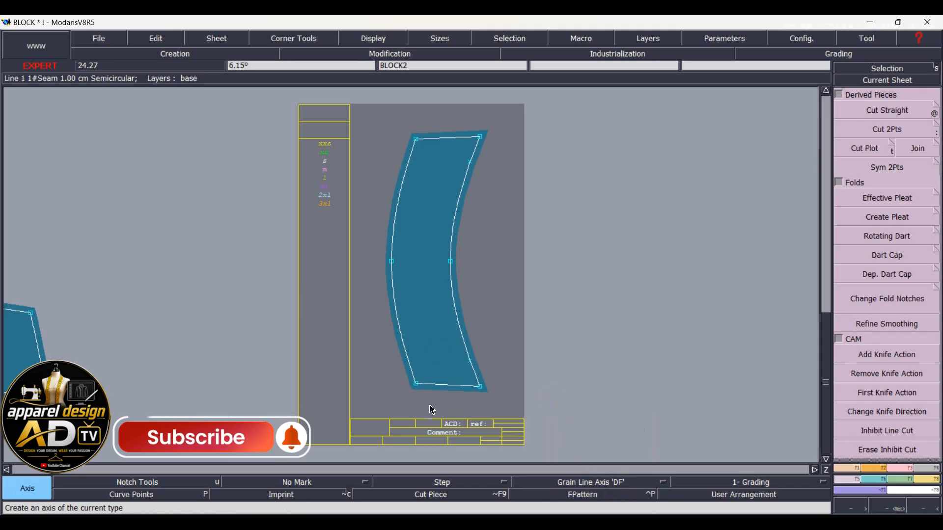
{"action": "left_click", "coordinate": [391, 262]}
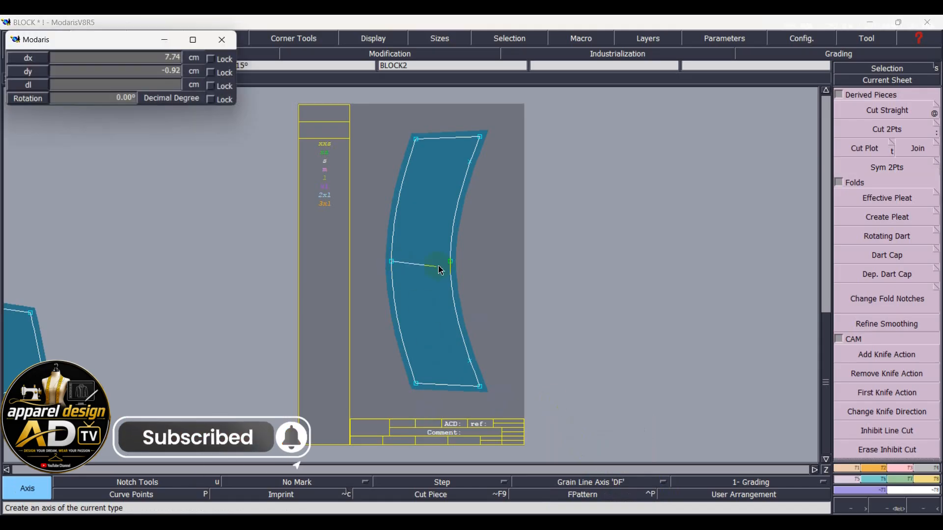
{"action": "left_click", "coordinate": [451, 268]}
{"action": "scroll", "coordinate": [442, 293], "scroll_direction": "up", "scroll_amount": 3}
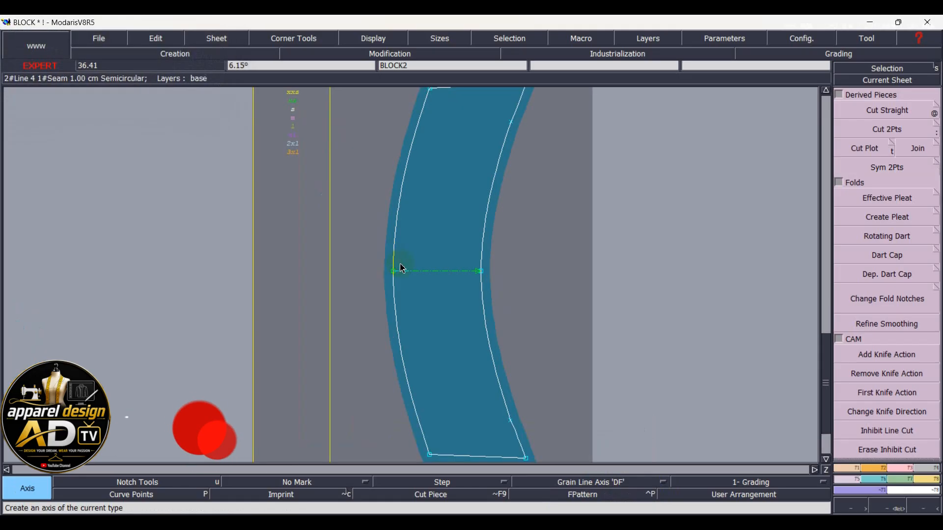
{"action": "scroll", "coordinate": [540, 270], "scroll_direction": "up", "scroll_amount": 3}
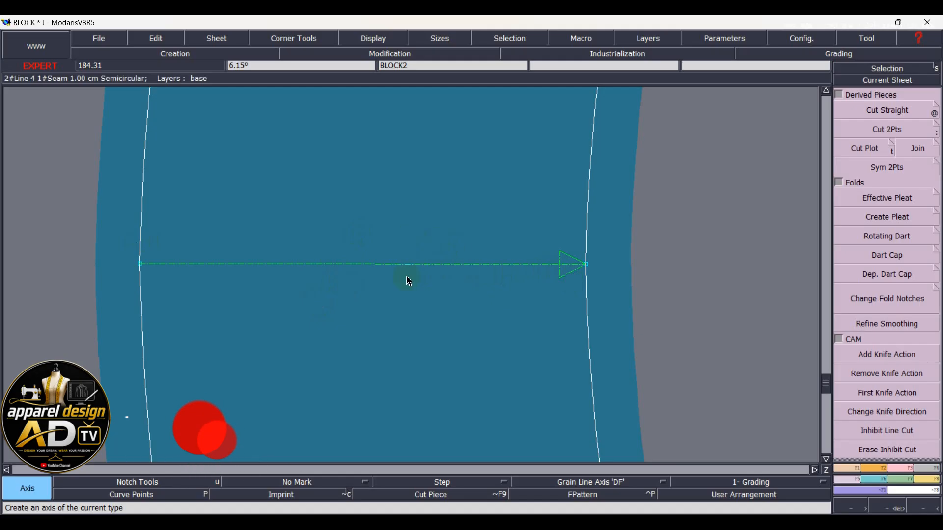
Make the other waistband piece the current sheet and rotate it by two points so its lower short edge lies horizontal.
{"action": "key", "text": "j"}
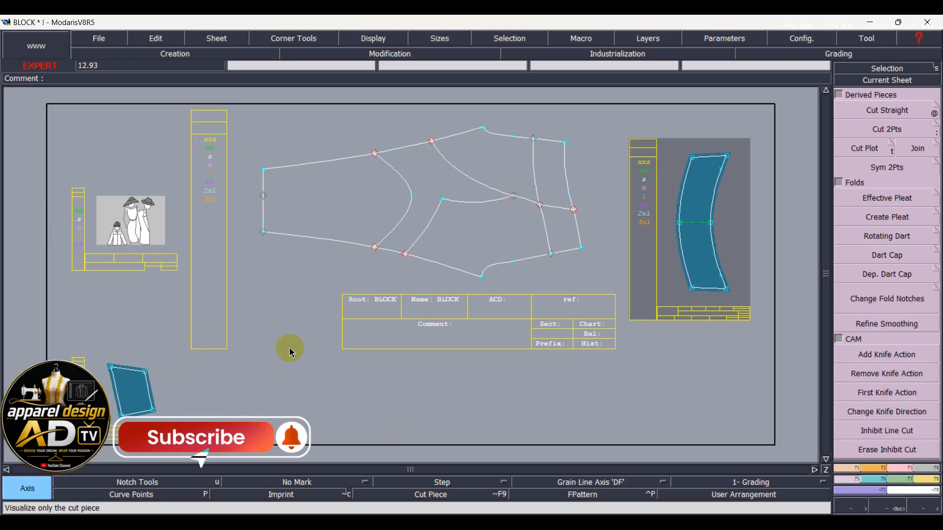
{"action": "left_click", "coordinate": [878, 80]}
{"action": "left_click", "coordinate": [137, 415]}
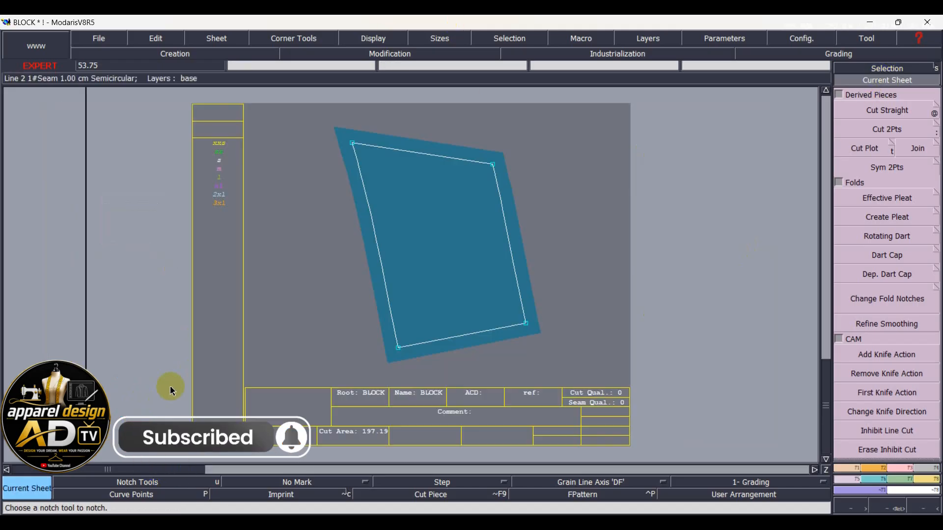
{"action": "key", "text": "F4"}
{"action": "left_click", "coordinate": [884, 362]}
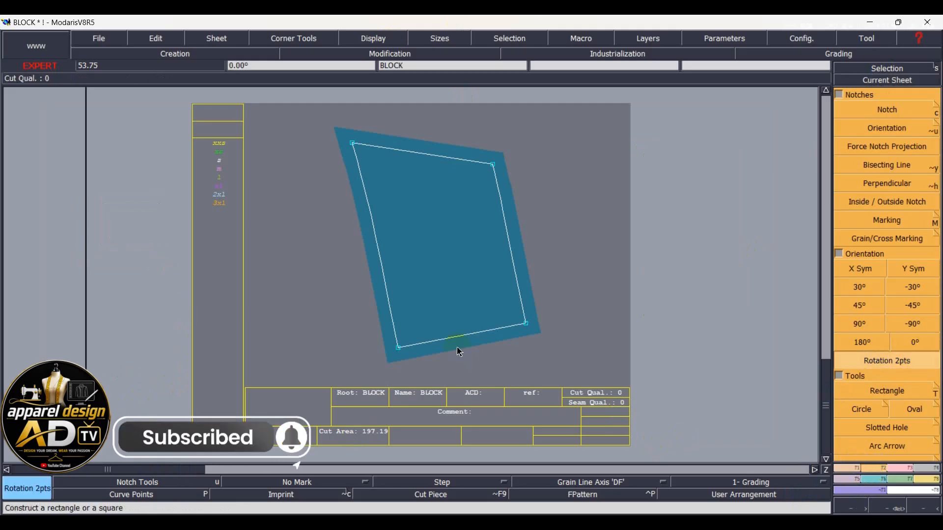
{"action": "left_click", "coordinate": [525, 323]}
Unfold the rotated waistband piece into a full symmetrical piece about its horizontal lower edge using Sym 2Pts.
{"action": "key", "text": "F3"}
{"action": "key", "text": "F5"}
{"action": "key", "text": "F5"}
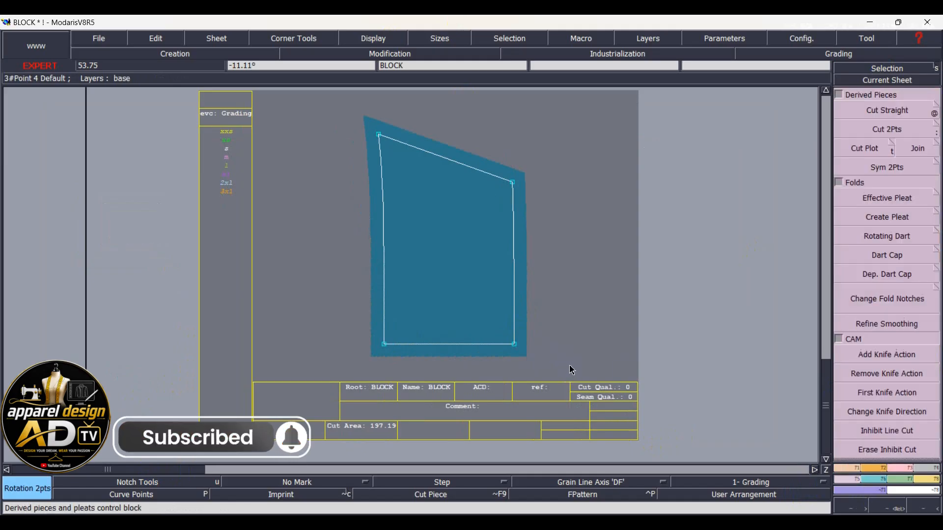
{"action": "left_click", "coordinate": [877, 169]}
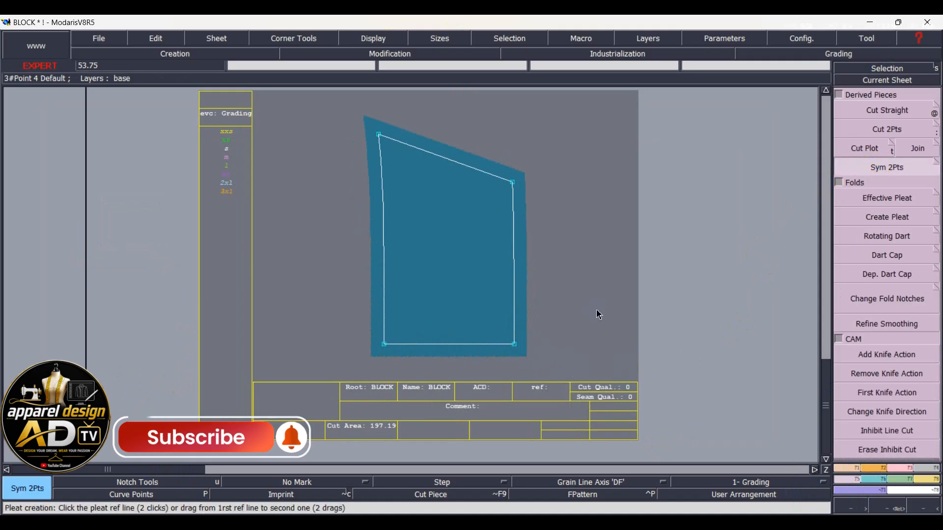
{"action": "left_click", "coordinate": [385, 344]}
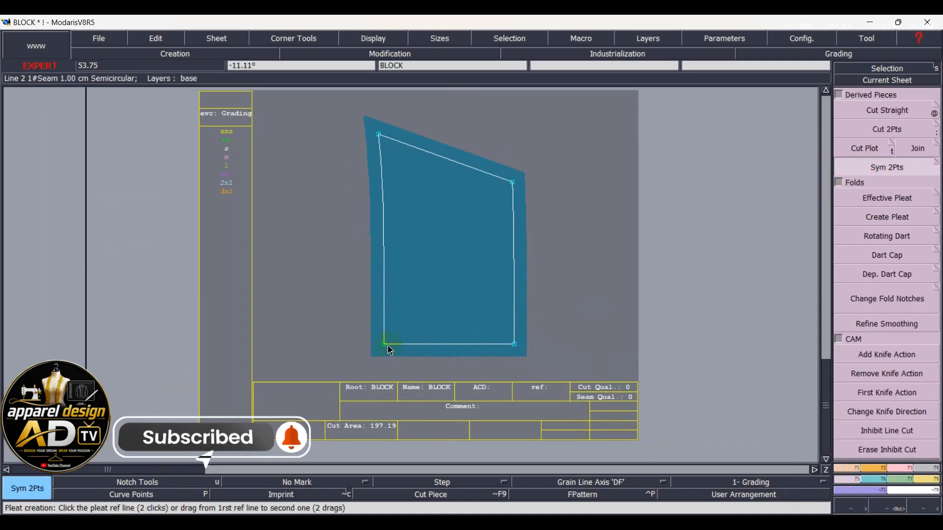
{"action": "left_click", "coordinate": [514, 344]}
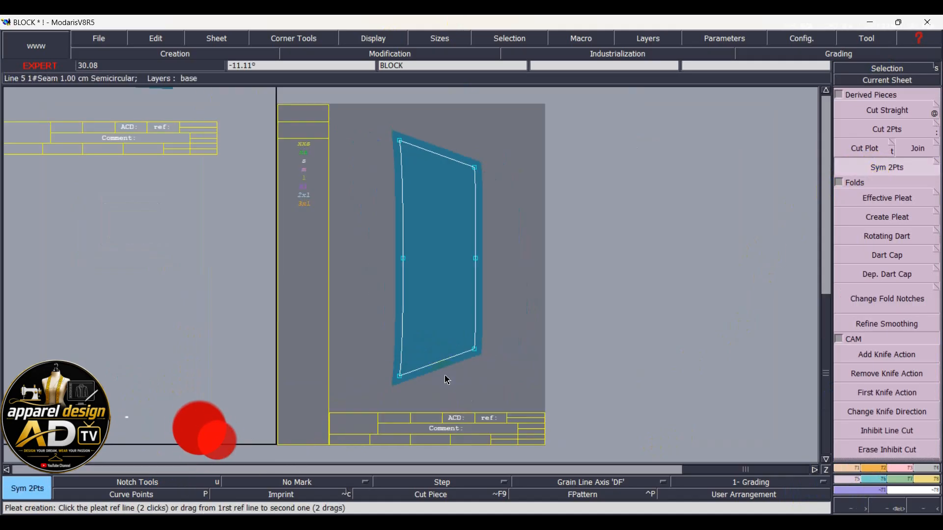
Add a Grain Line Axis 'DF' across this unfolded waistband between the midpoints of its two long edges.
{"action": "left_click", "coordinate": [590, 483]}
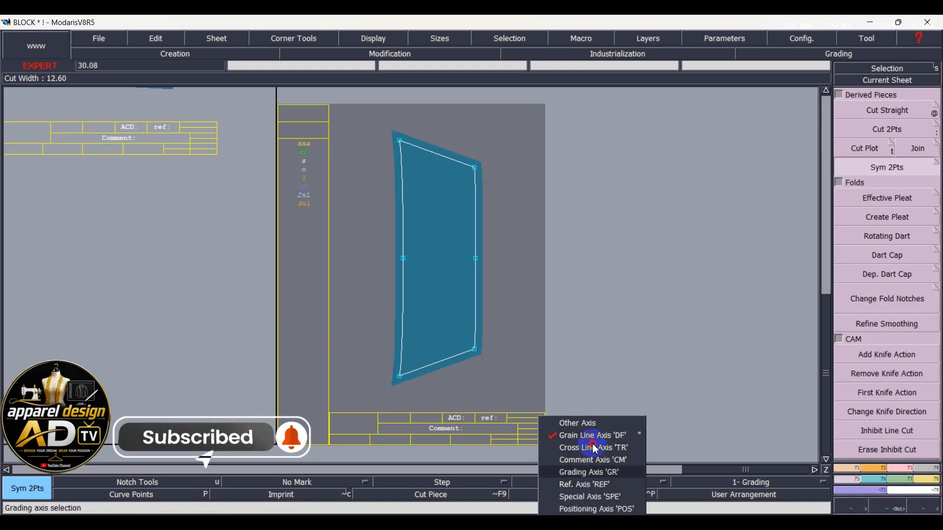
{"action": "left_click", "coordinate": [583, 437]}
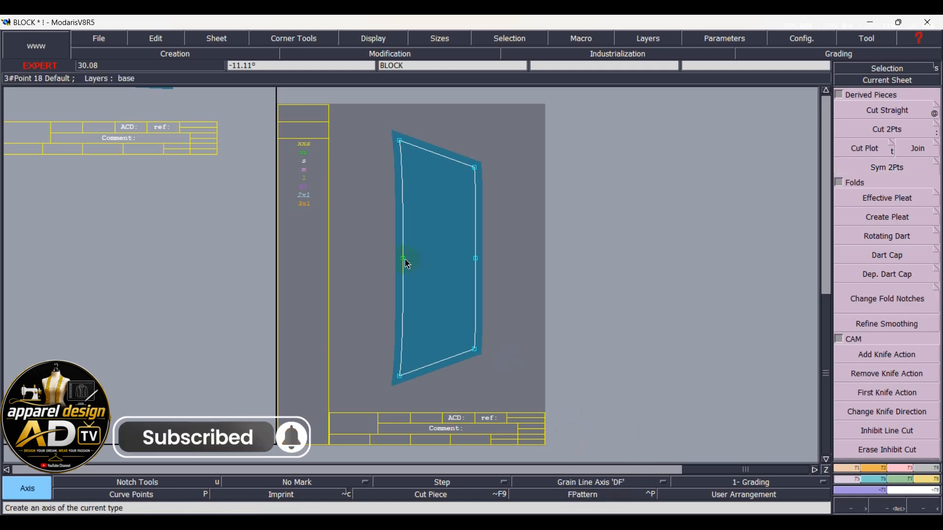
{"action": "left_click", "coordinate": [406, 262]}
{"action": "left_click", "coordinate": [475, 259]}
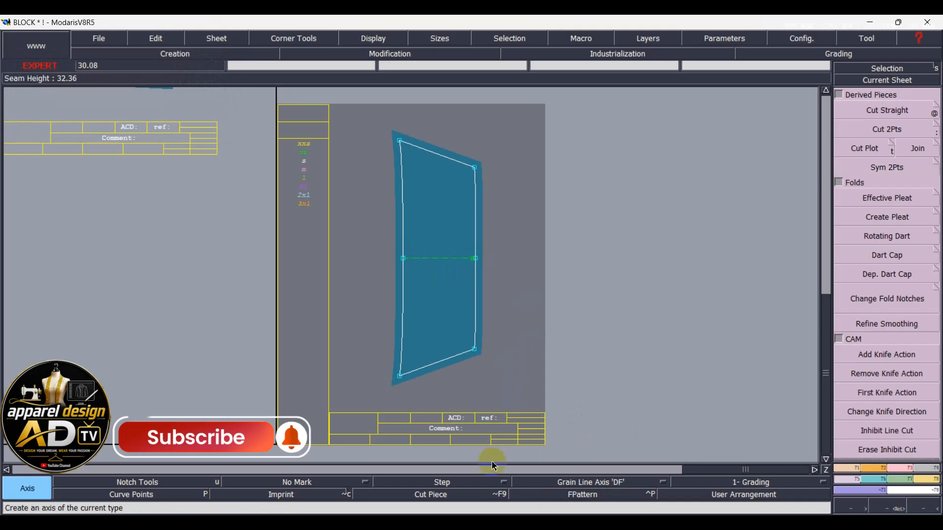
Enter "Back Belt Ax2" as the comment of this waistband piece.
{"action": "key", "text": "e"}
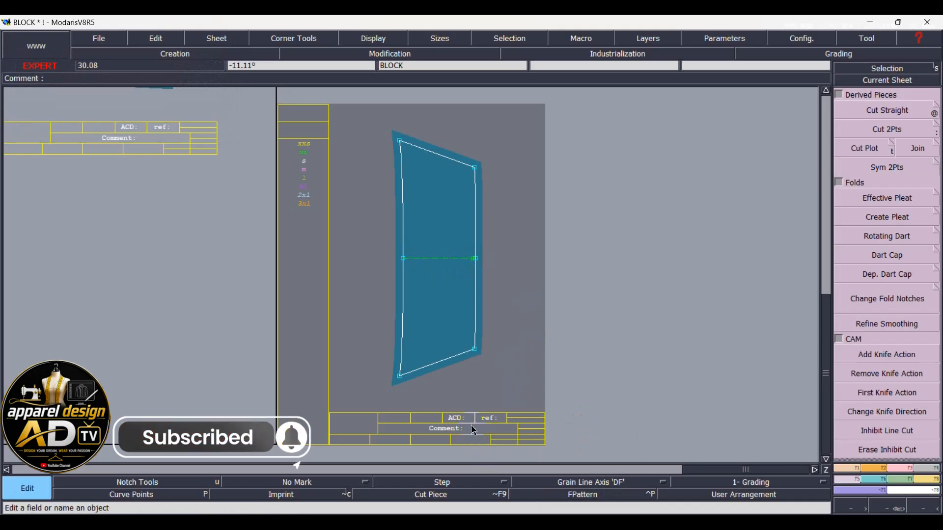
{"action": "type", "text": "Back "}
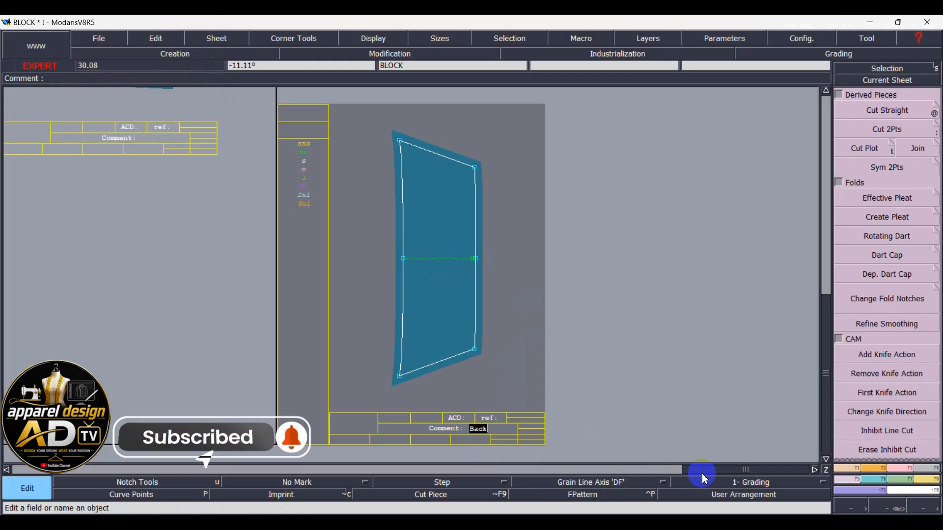
{"action": "type", "text": "Bel"}
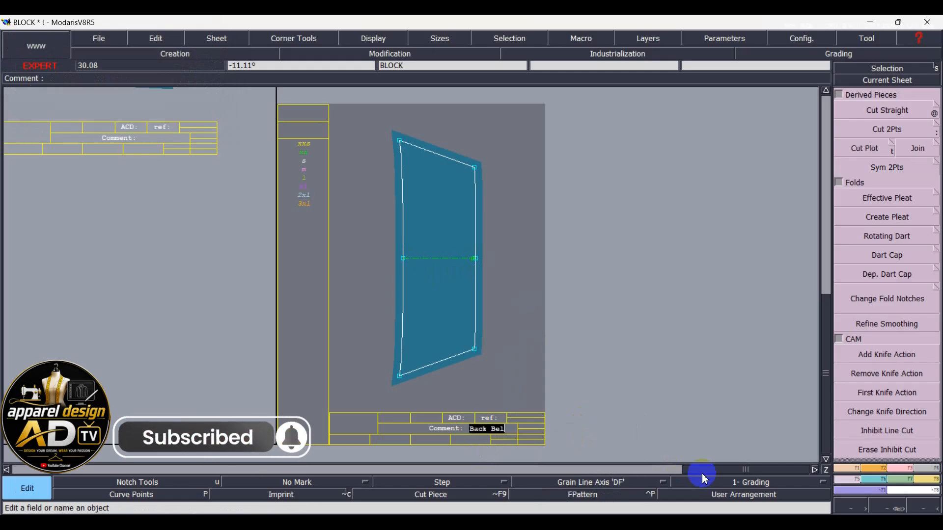
{"action": "type", "text": "t Ax2"}
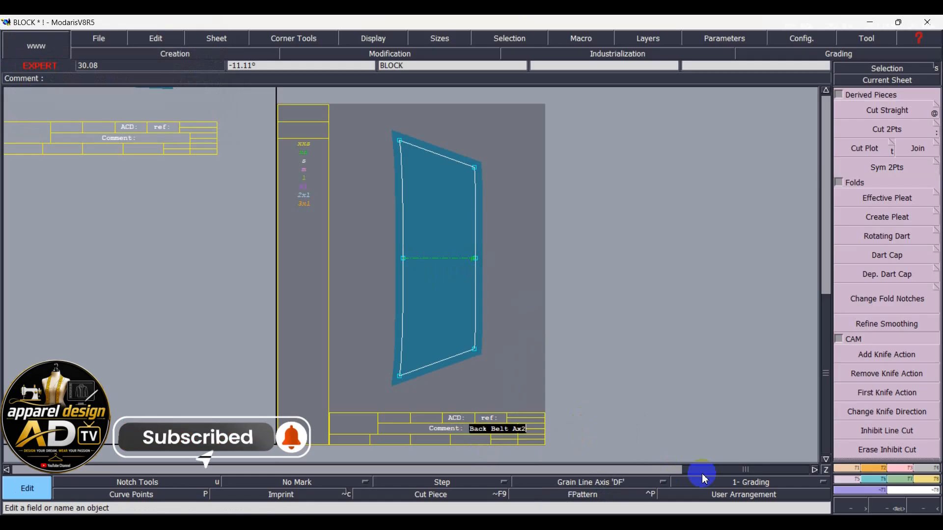
{"action": "key", "text": "Return"}
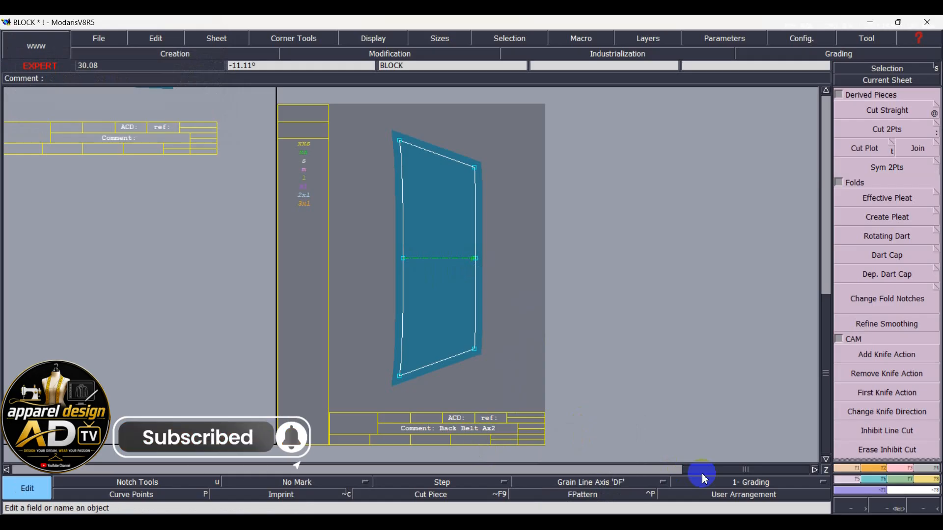
Go to the curved waistband's sheet and enter "Front belt Ax2" as its comment.
{"action": "key", "text": "Page_Down"}
{"action": "key", "text": "Page_Down"}
{"action": "key", "text": "Page_Down"}
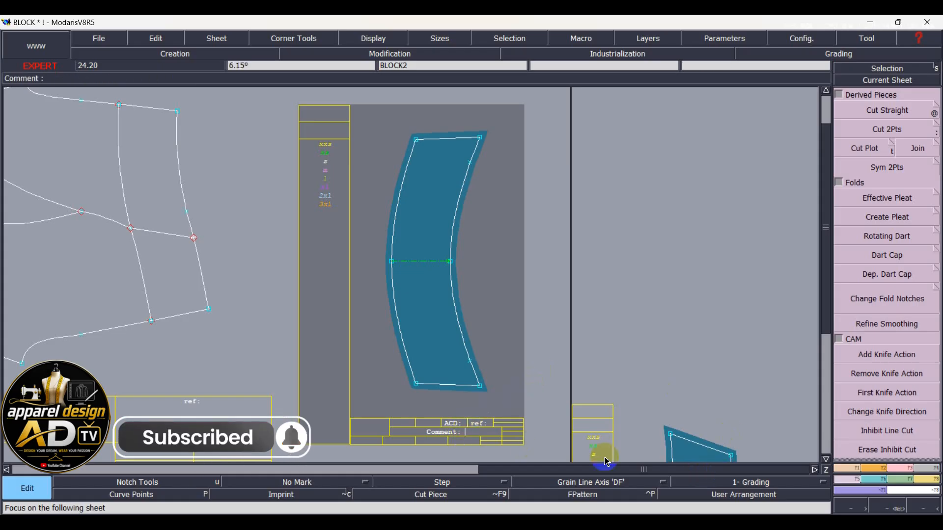
{"action": "type", "text": "Front belt"}
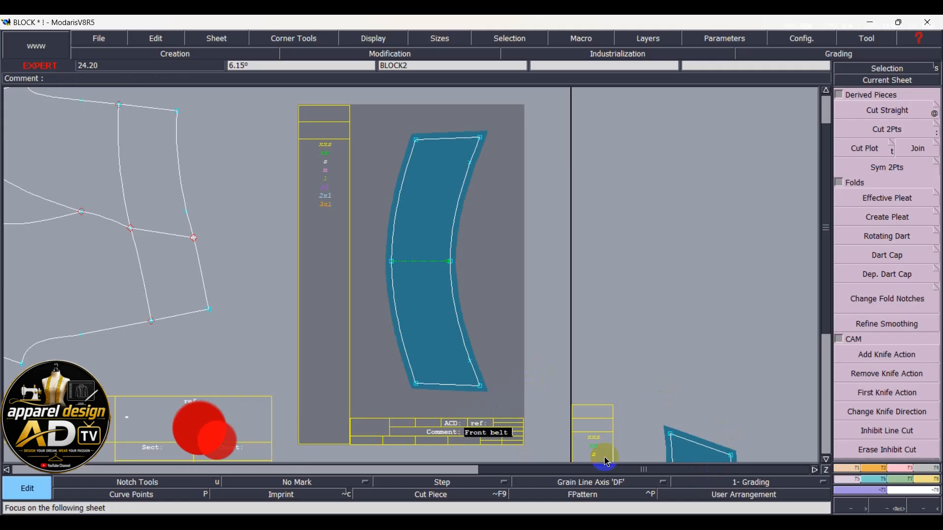
{"action": "type", "text": " Ax2"}
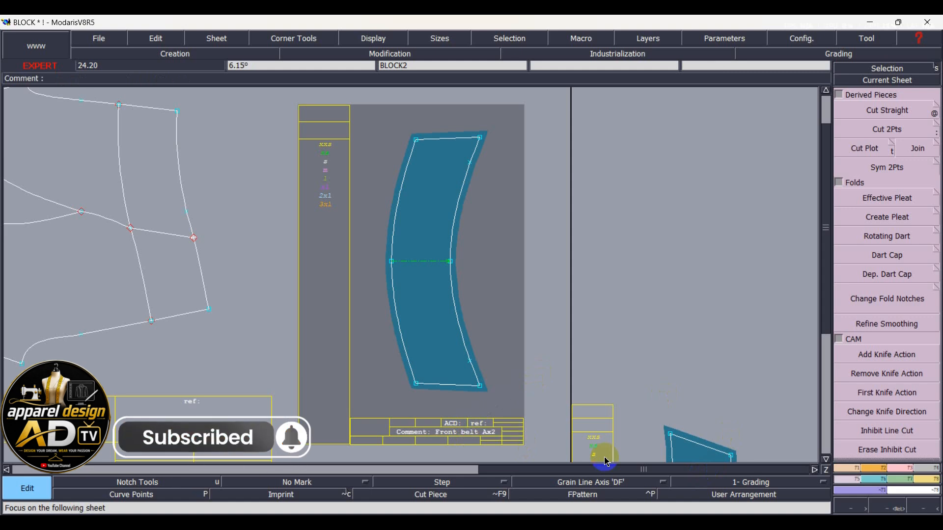
Extract the branching middle leg panel between the curved style lines of the base block as a separate seam piece.
{"action": "type", "text": "j"}
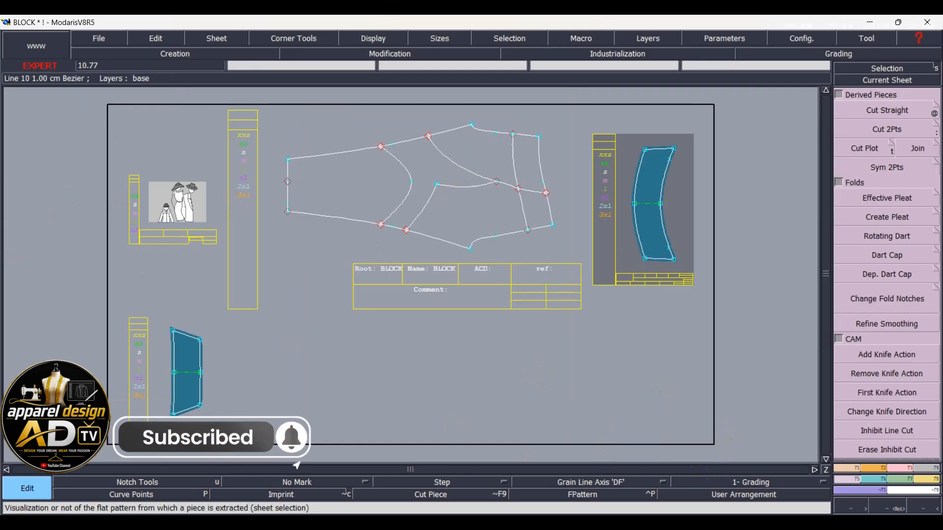
{"action": "left_click", "coordinate": [583, 518]}
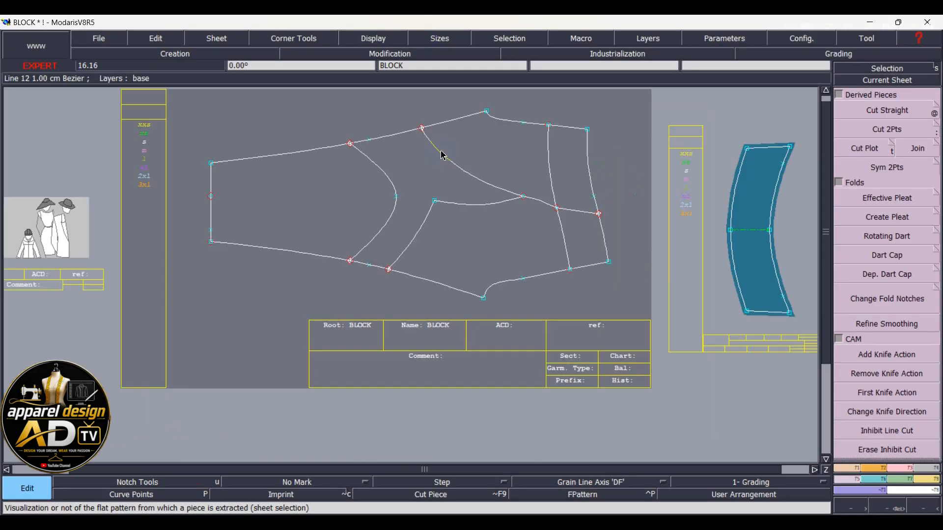
{"action": "scroll", "coordinate": [438, 162], "scroll_direction": "up", "scroll_amount": 1}
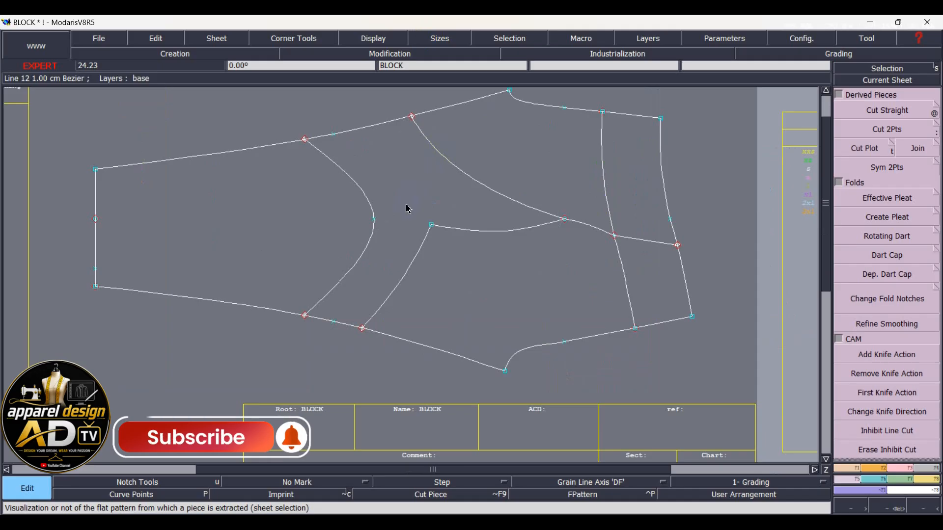
{"action": "left_click", "coordinate": [391, 237]}
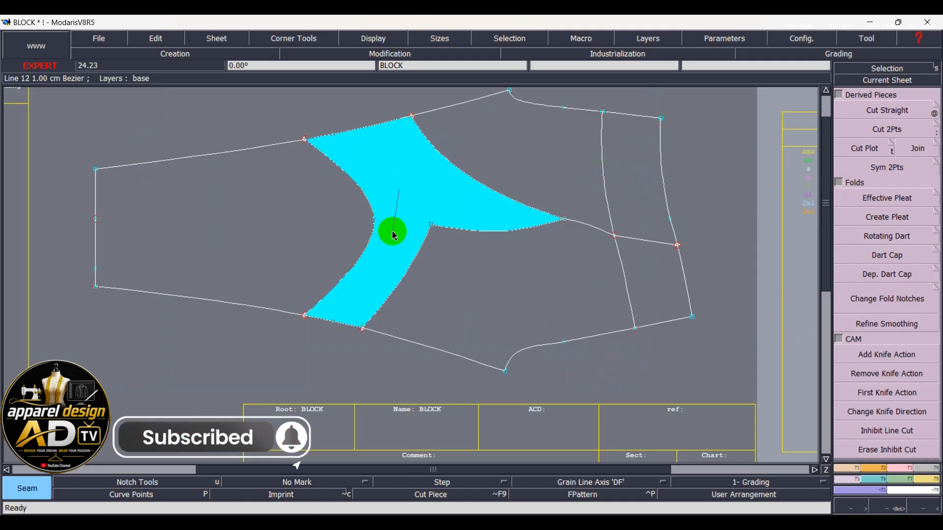
{"action": "key", "text": "Page_Down"}
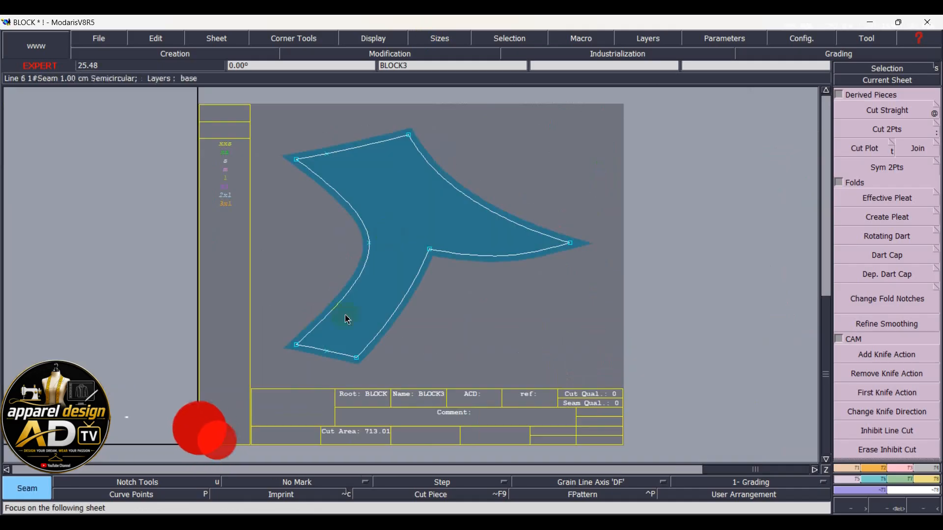
Enter "Leg Midl Bx2" as the comment of the extracted middle leg piece.
{"action": "left_click", "coordinate": [470, 440]}
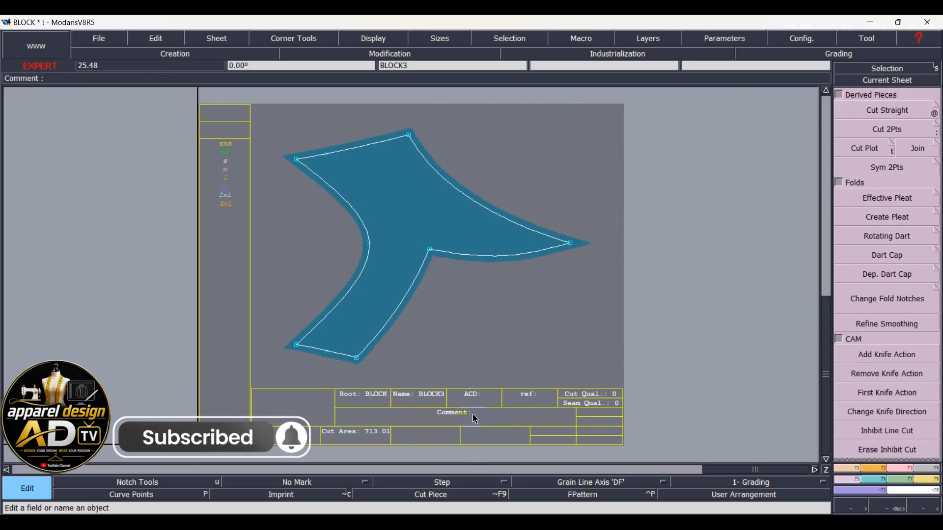
{"action": "left_click", "coordinate": [476, 418]}
{"action": "type", "text": "eg Mi"}
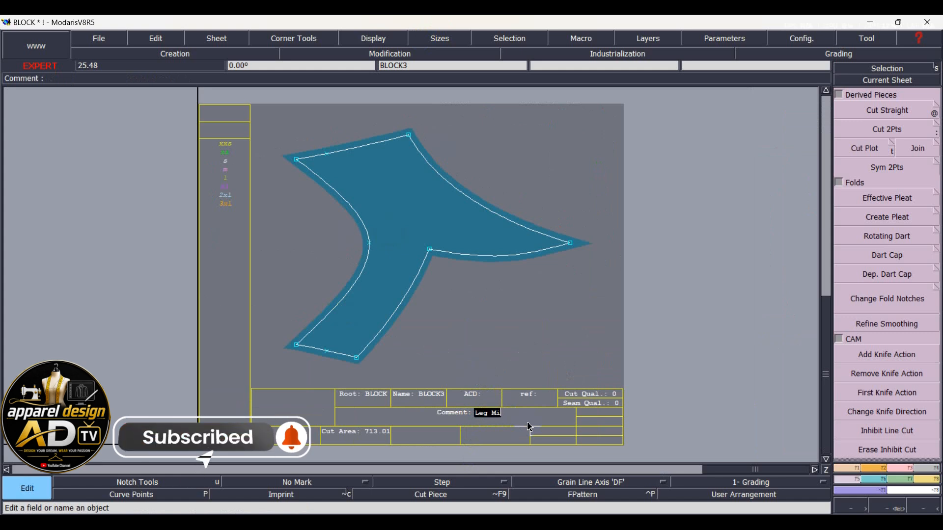
{"action": "type", "text": "dl"}
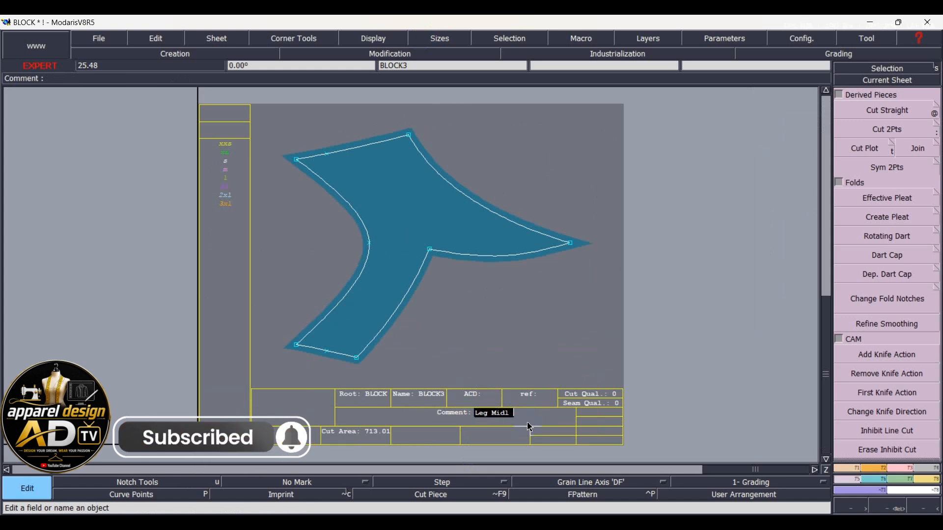
{"action": "type", "text": " Bx2"}
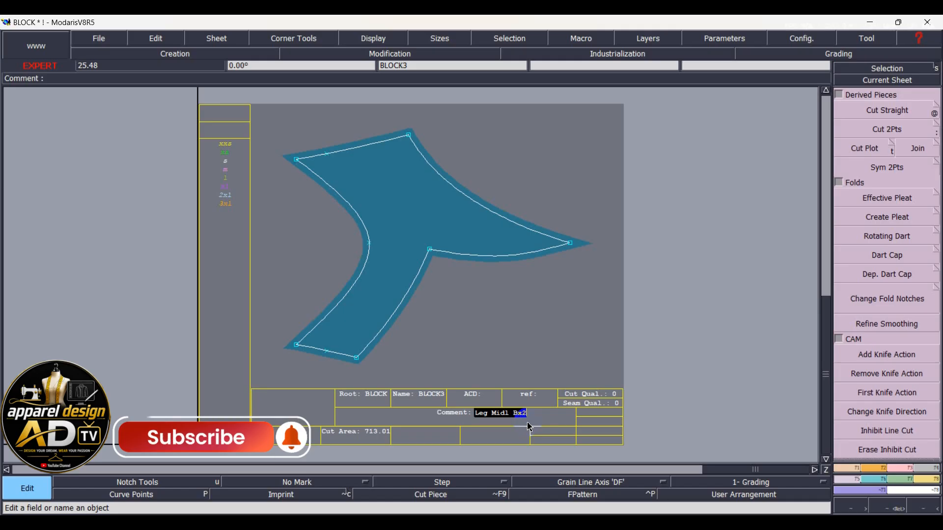
Extract the back panel of the base block, bounded by the waistband line, curved style lines and crotch curve, as a separate seam piece.
{"action": "key", "text": "Return"}
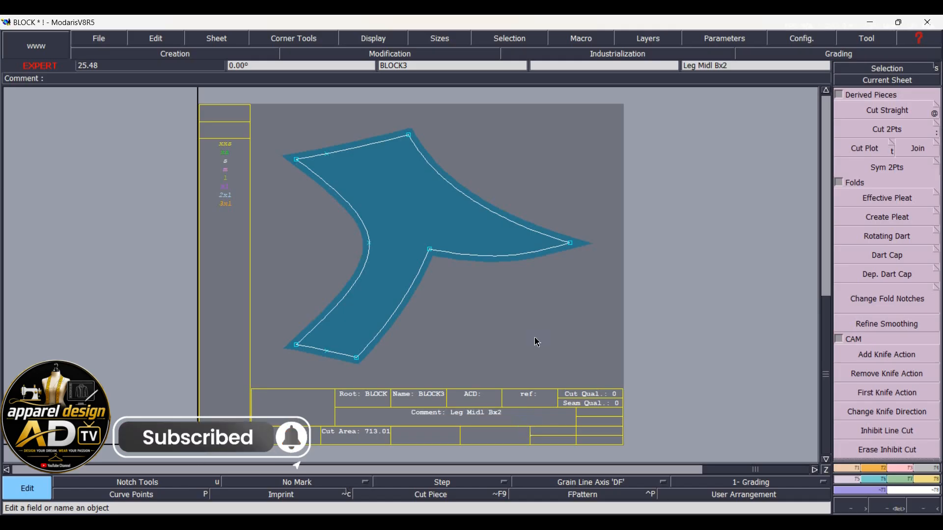
{"action": "key", "text": "8"}
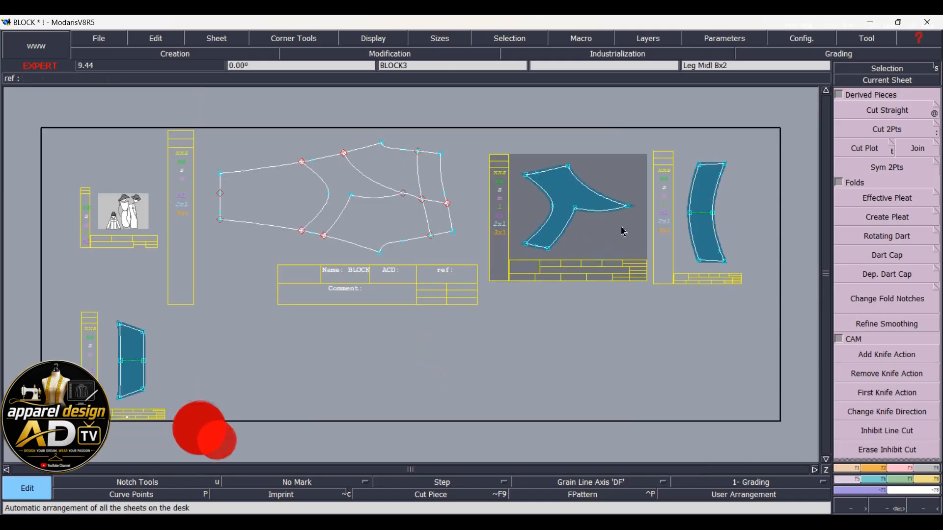
{"action": "scroll", "coordinate": [385, 225], "scroll_direction": "up", "scroll_amount": 2}
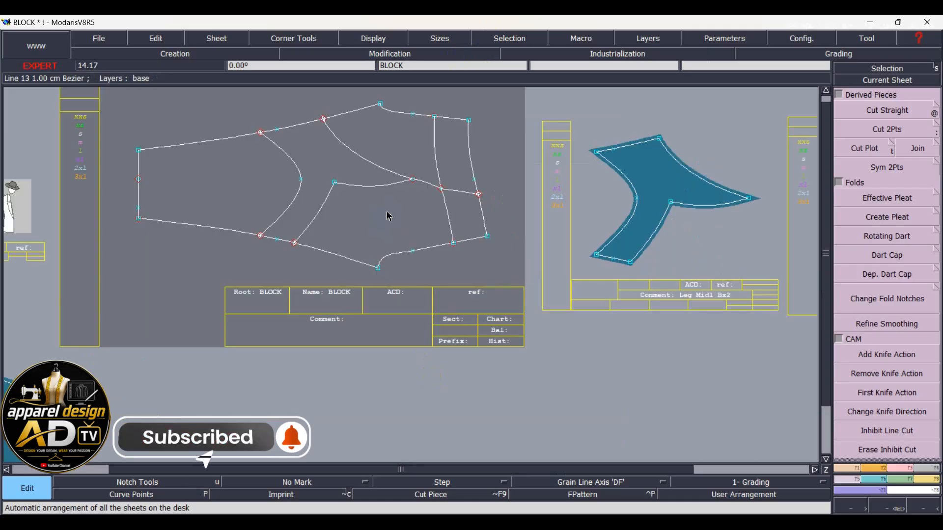
{"action": "left_click", "coordinate": [389, 225]}
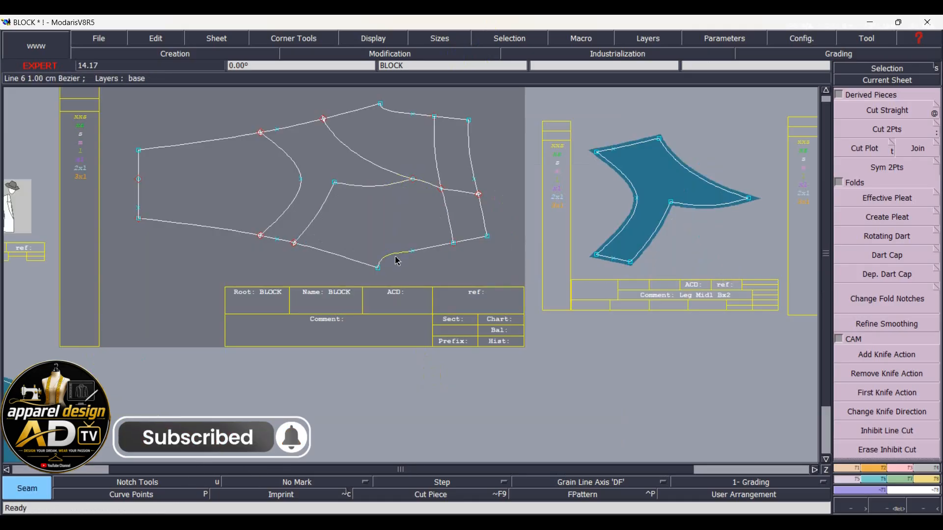
{"action": "left_click", "coordinate": [410, 280]}
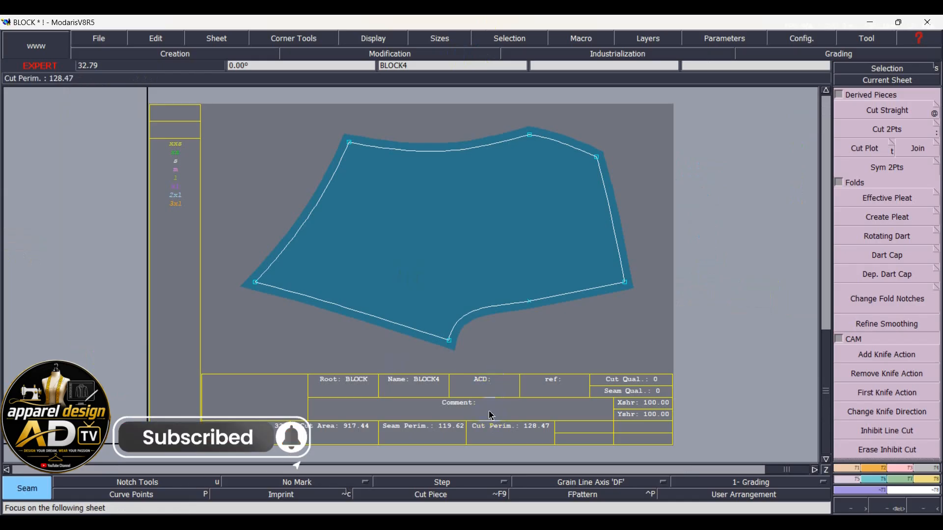
Enter "Back Part Ax2" as the comment of the extracted back piece.
{"action": "key", "text": "e"}
{"action": "left_click", "coordinate": [474, 401]}
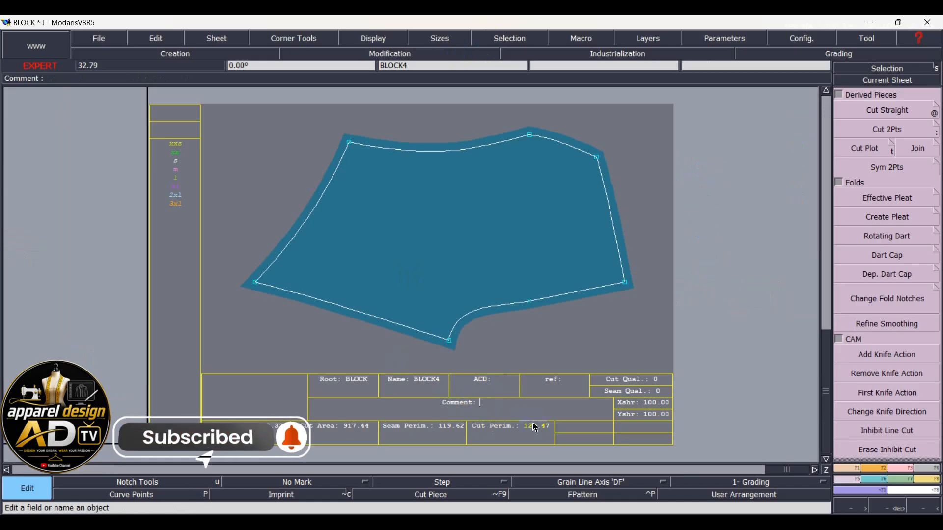
{"action": "type", "text": "Back"}
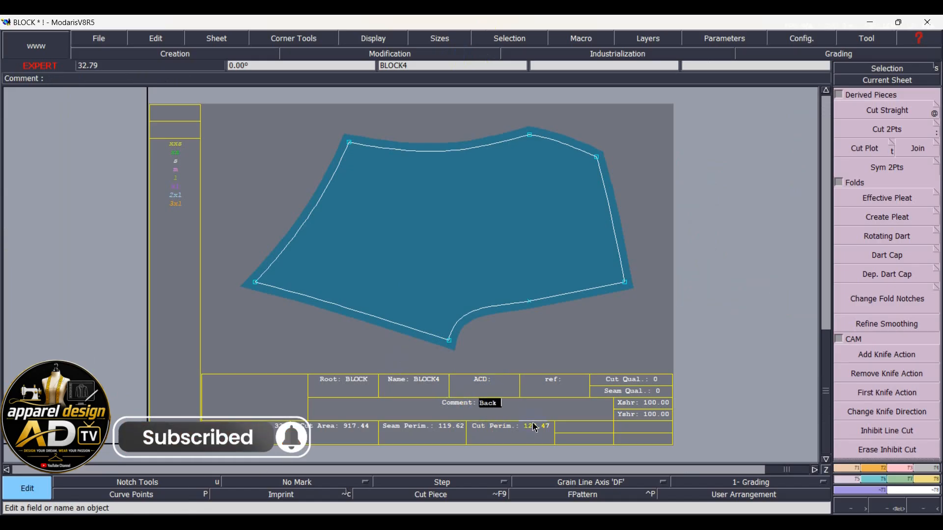
{"action": "type", "text": " Part Ax2"}
{"action": "key", "text": "Return"}
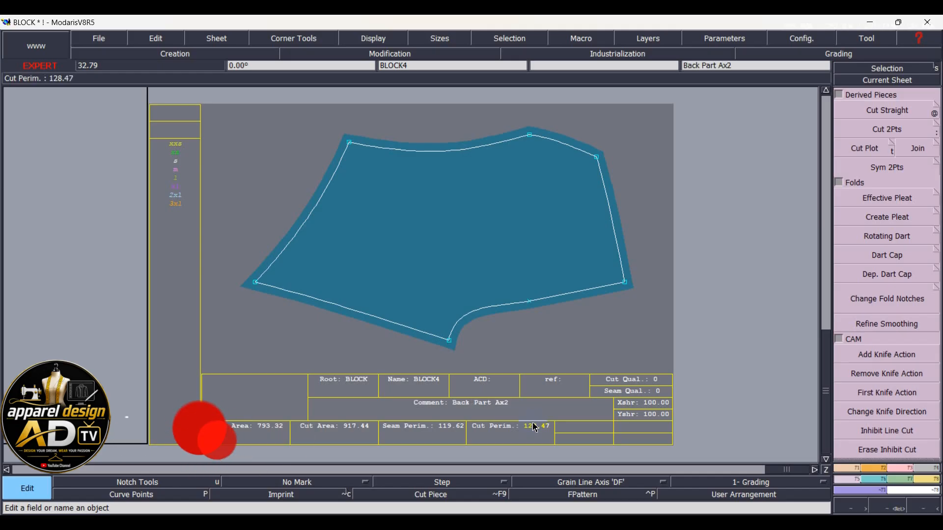
Draw a horizontal grain line axis of type DF in the middle of the back piece.
{"action": "left_click", "coordinate": [585, 485]}
{"action": "left_click", "coordinate": [569, 435]}
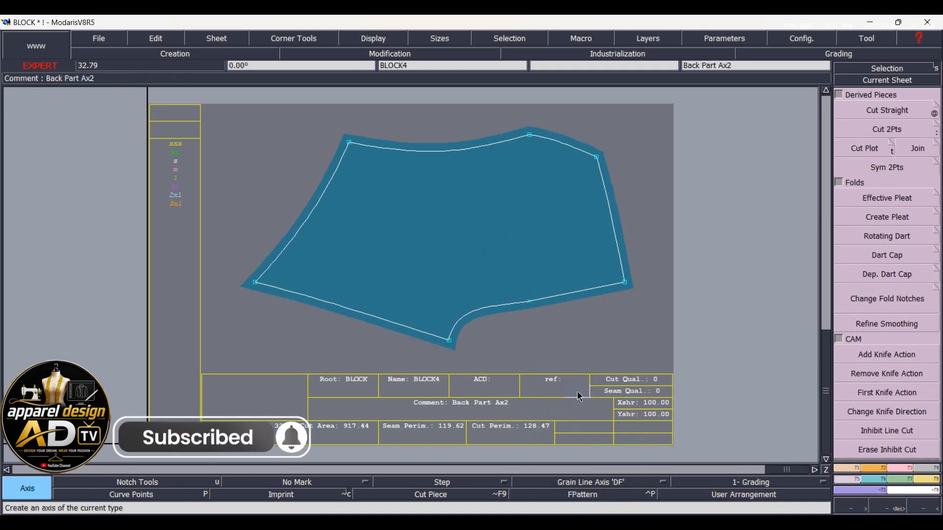
{"action": "left_click", "coordinate": [417, 256]}
{"action": "left_click", "coordinate": [480, 259]}
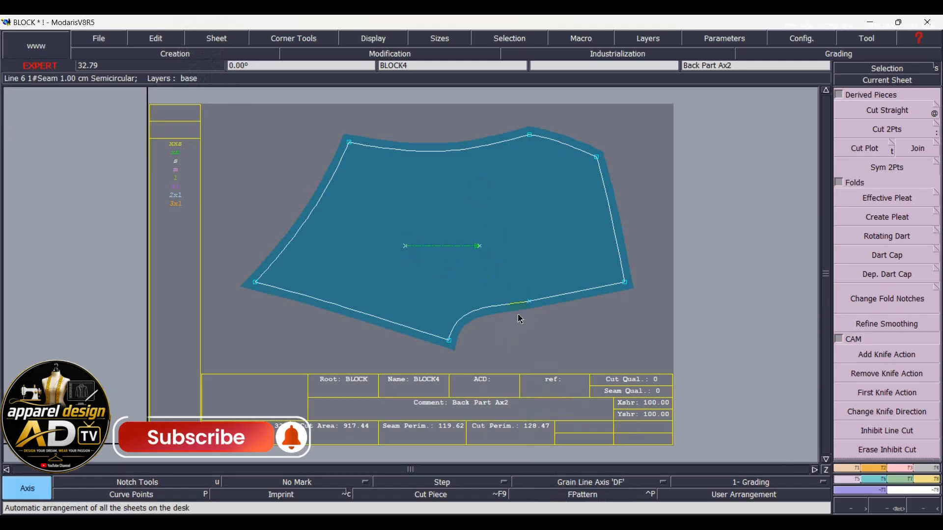
Draw a horizontal grain line axis in the middle of the branching "Leg Midl Bx2" piece.
{"action": "scroll", "coordinate": [521, 319], "scroll_direction": "down", "scroll_amount": 5}
{"action": "scroll", "coordinate": [707, 187], "scroll_direction": "up", "scroll_amount": 3}
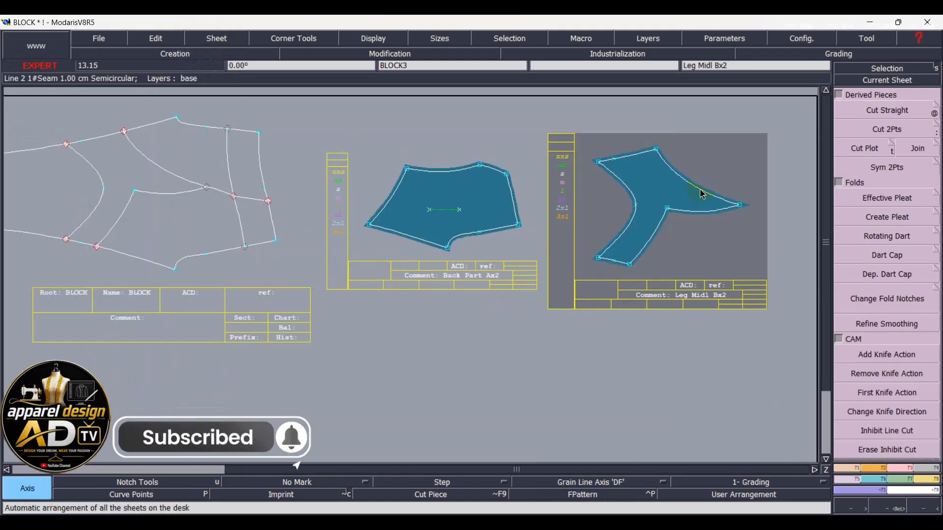
{"action": "scroll", "coordinate": [702, 194], "scroll_direction": "up", "scroll_amount": 2}
{"action": "left_click", "coordinate": [586, 196]}
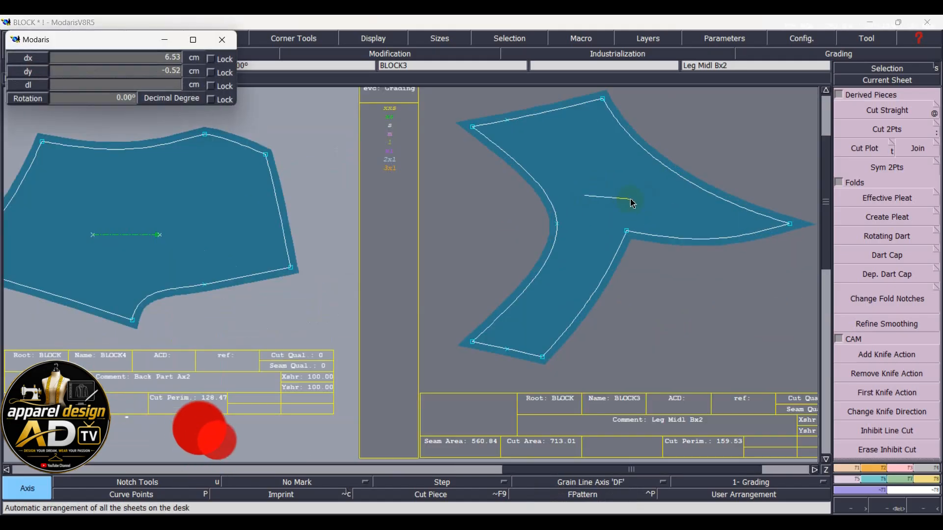
{"action": "left_click", "coordinate": [655, 199]}
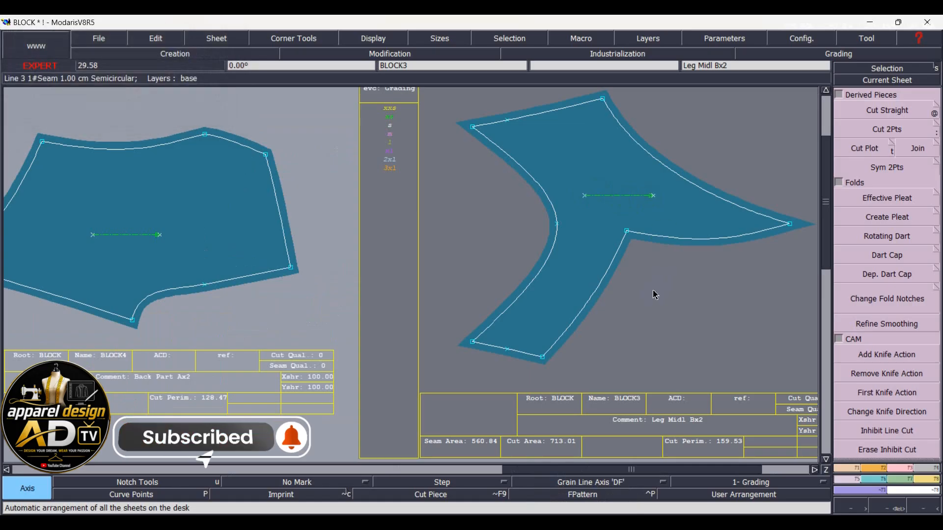
Draw a horizontal grain line axis inside the back panel of the base block.
{"action": "scroll", "coordinate": [608, 279], "scroll_direction": "down", "scroll_amount": 3}
{"action": "scroll", "coordinate": [294, 191], "scroll_direction": "up", "scroll_amount": 2}
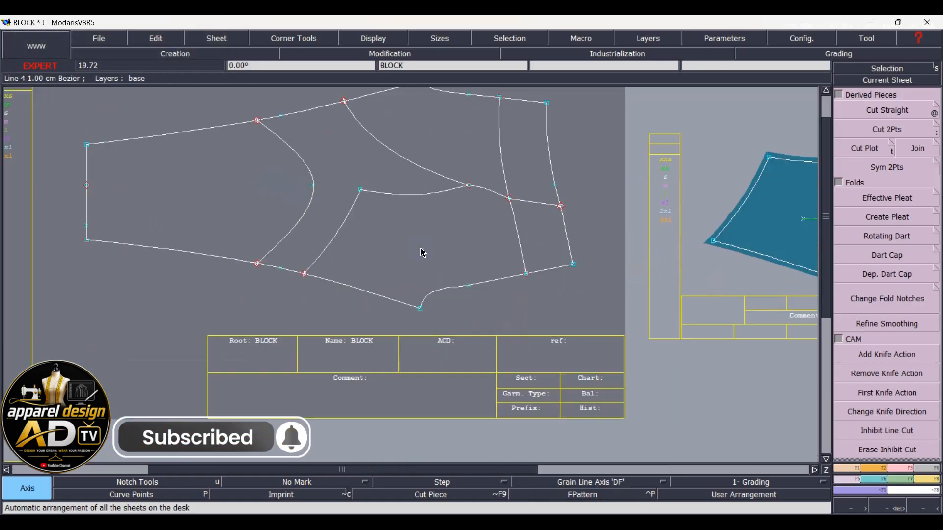
{"action": "left_click", "coordinate": [439, 226]}
{"action": "left_click", "coordinate": [376, 226]}
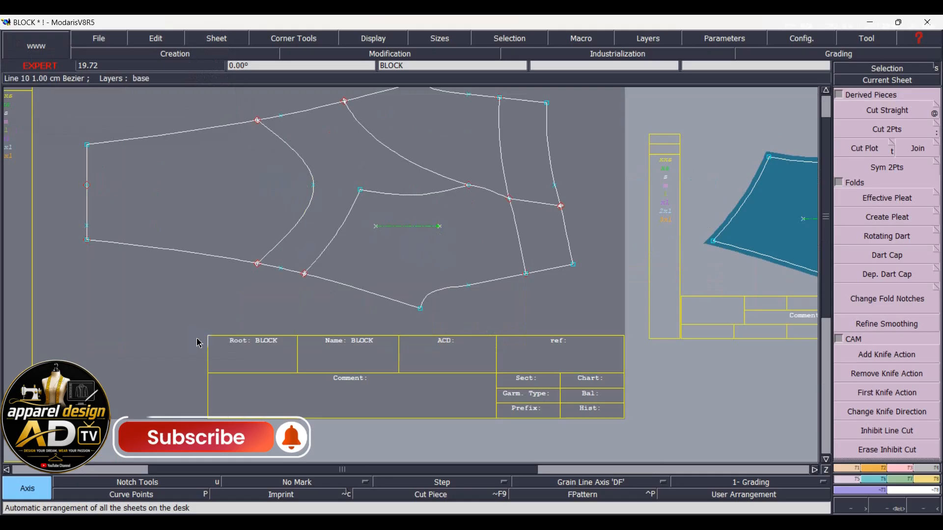
Enable Center axis in the seam piece extraction options and set the curve prolongation to 0 cm.
{"action": "left_click", "coordinate": [925, 475]}
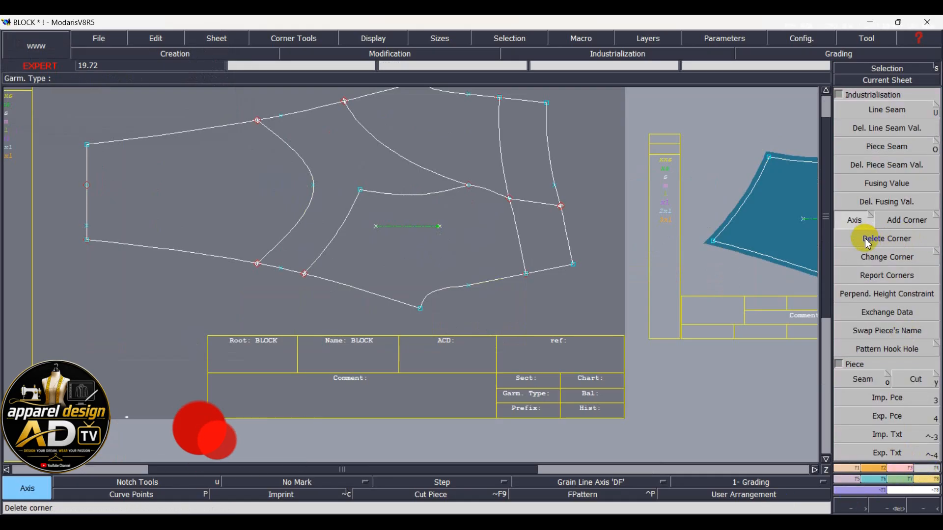
{"action": "left_click", "coordinate": [889, 378]}
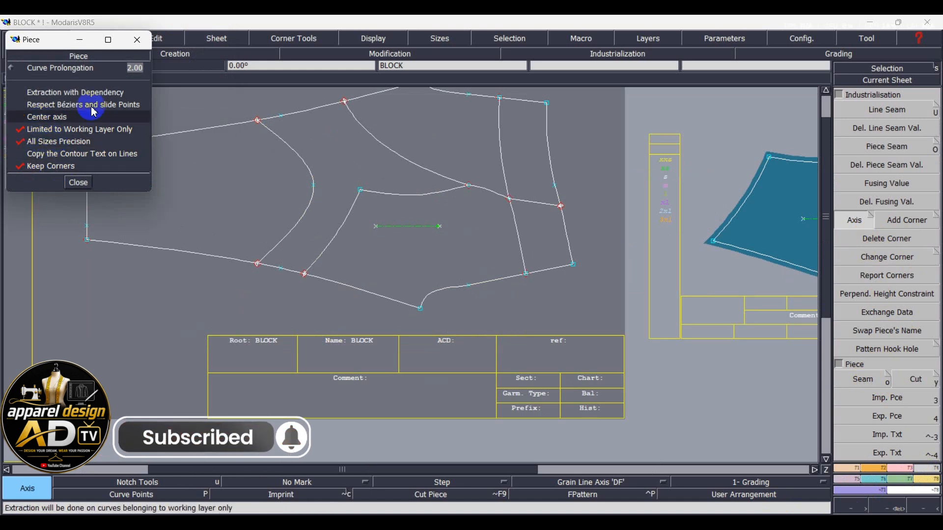
{"action": "left_click", "coordinate": [138, 71]}
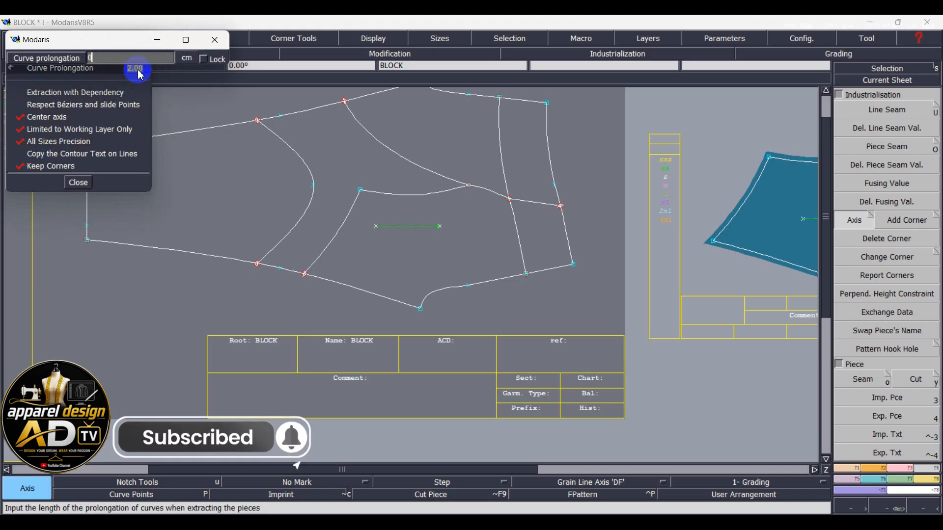
{"action": "type", "text": "00"}
{"action": "key", "text": "Return"}
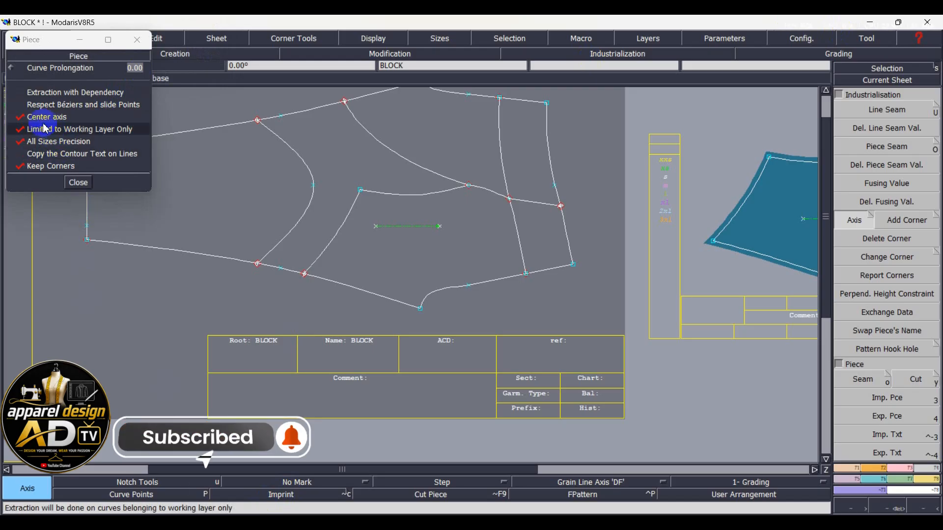
{"action": "left_click", "coordinate": [80, 39]}
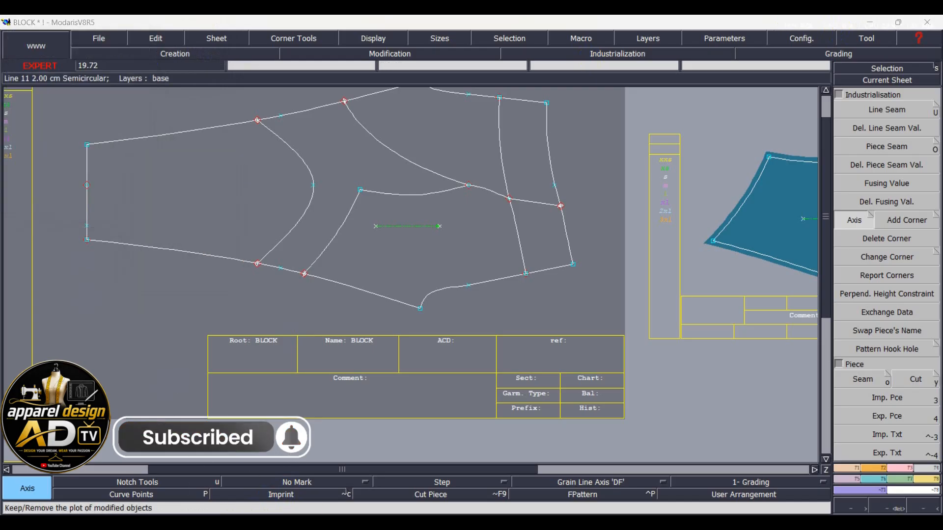
Extract the front panel between the waistband line and the long curved style line of the base block as a seam piece.
{"action": "key", "text": "j"}
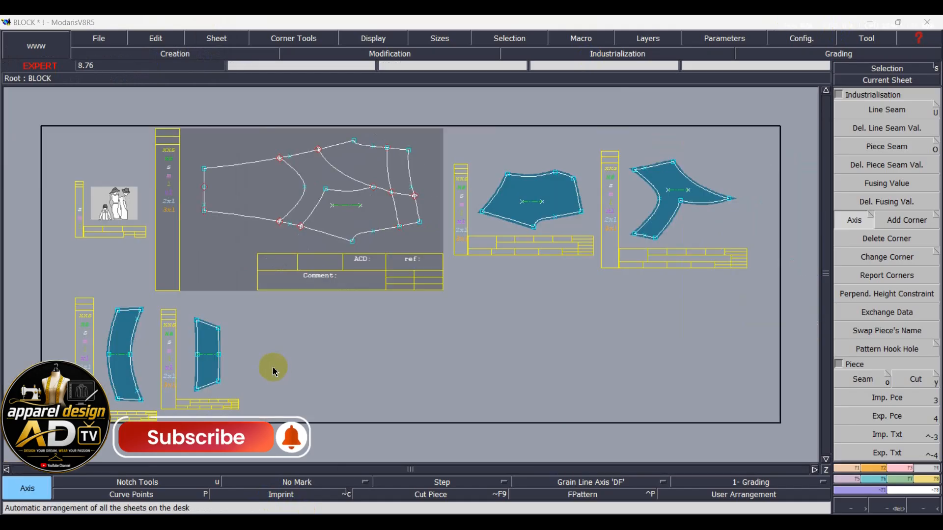
{"action": "scroll", "coordinate": [352, 149], "scroll_direction": "up", "scroll_amount": 5}
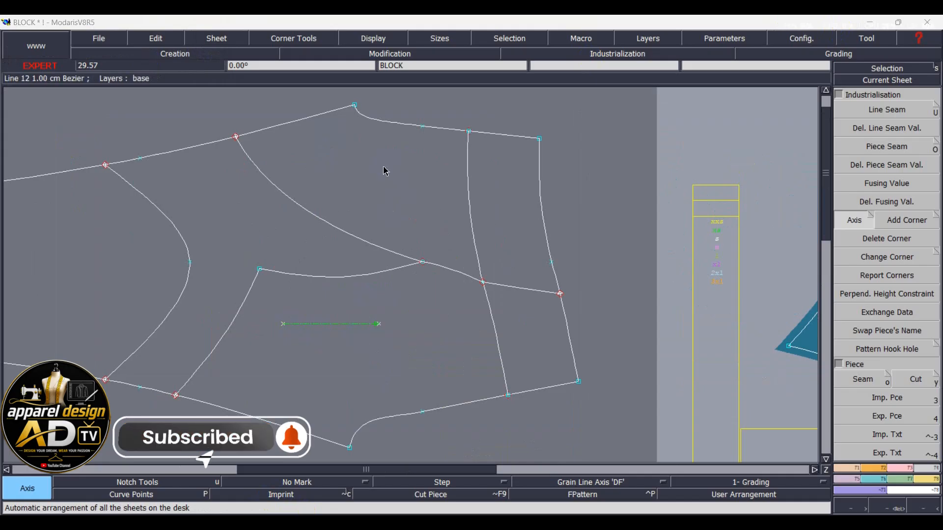
{"action": "key", "text": "o"}
{"action": "left_click", "coordinate": [384, 182]}
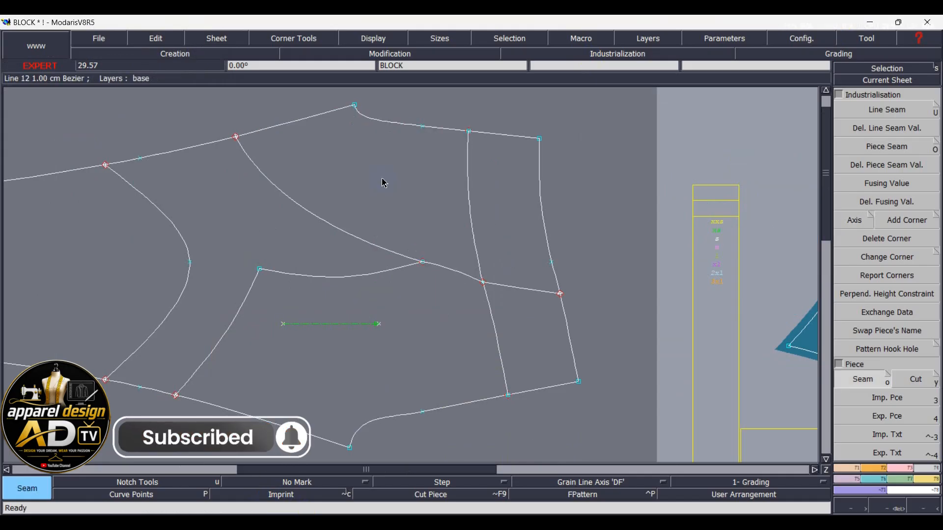
{"action": "key", "text": "Page_Down"}
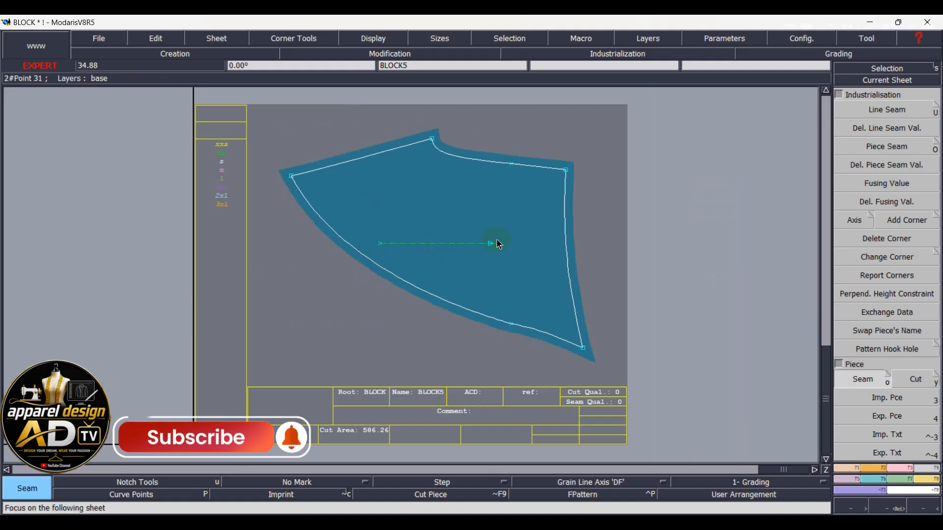
Enter "Front Ax2" as the comment of the extracted front piece.
{"action": "left_click", "coordinate": [472, 434]}
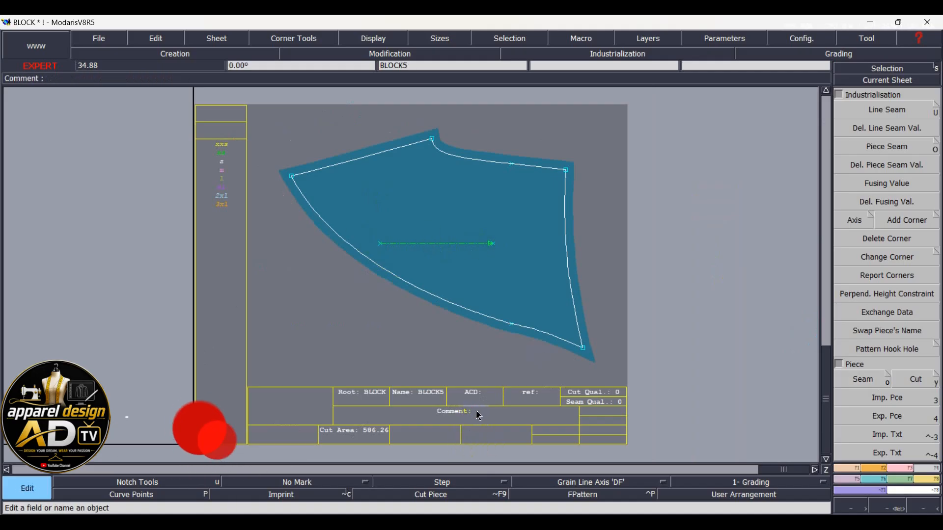
{"action": "type", "text": "Fr"}
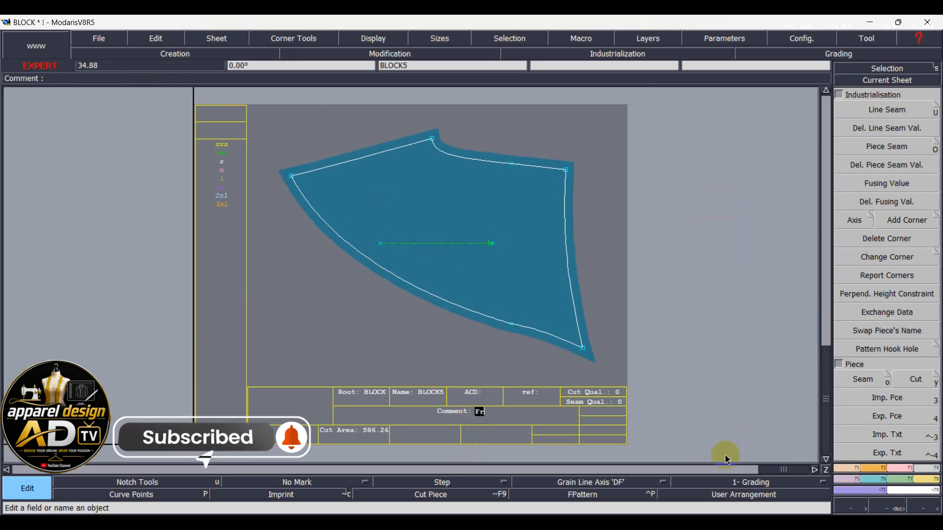
{"action": "type", "text": "ont"}
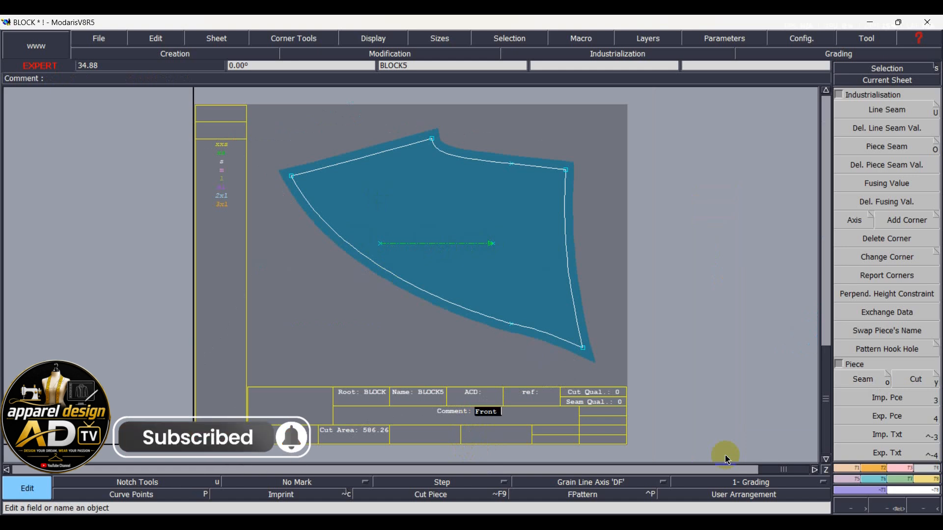
{"action": "type", "text": " Ax2"}
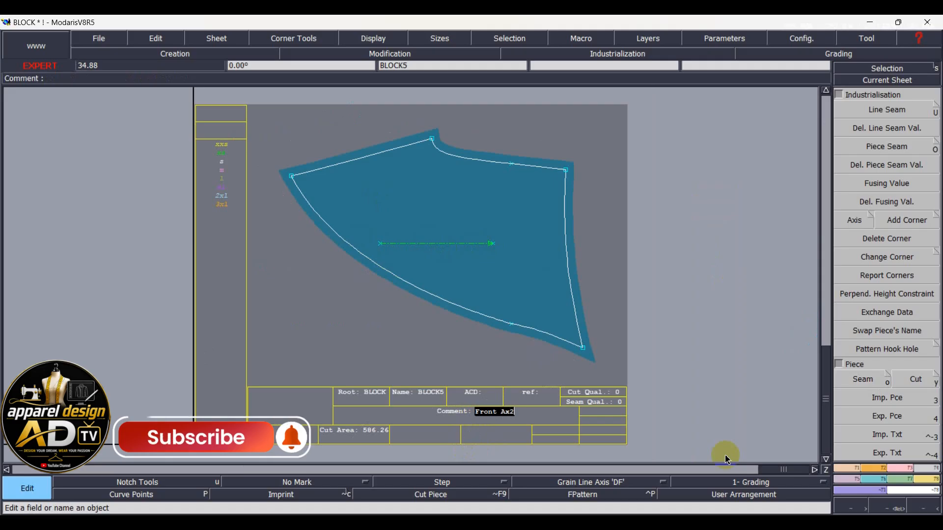
{"action": "key", "text": "Return"}
Make the base block the current sheet and extract its lower leg panel below the curved style line as a seam piece.
{"action": "key", "text": "j"}
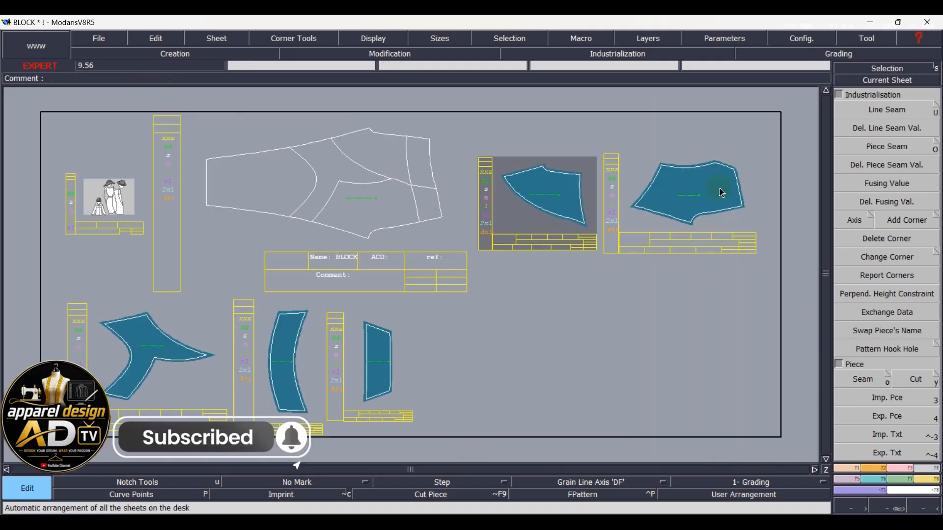
{"action": "left_click", "coordinate": [858, 109]}
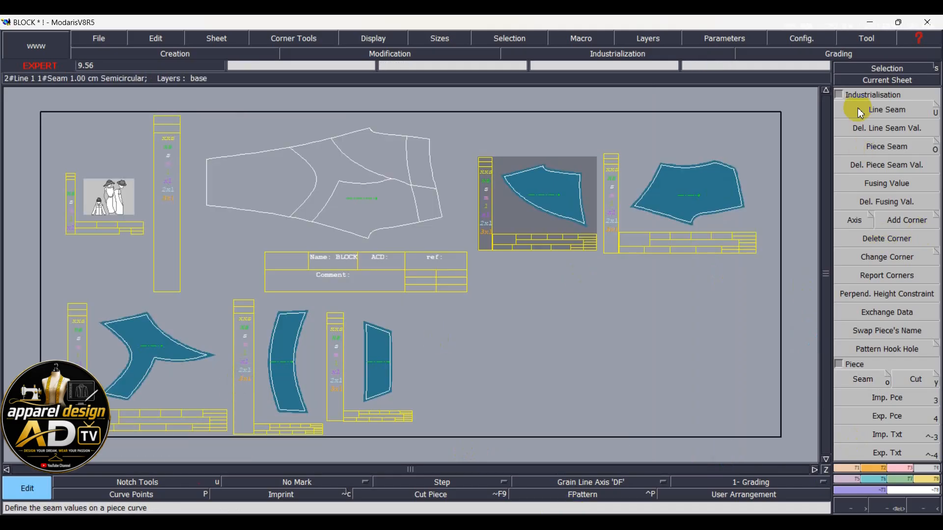
{"action": "left_click", "coordinate": [867, 79]}
{"action": "scroll", "coordinate": [149, 188], "scroll_direction": "up", "scroll_amount": 1}
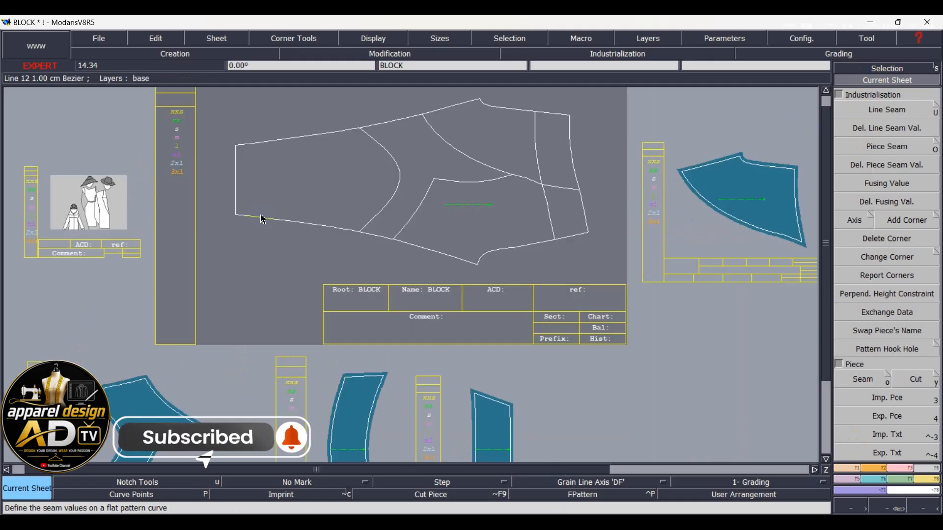
{"action": "key", "text": "o"}
{"action": "left_click", "coordinate": [274, 188]}
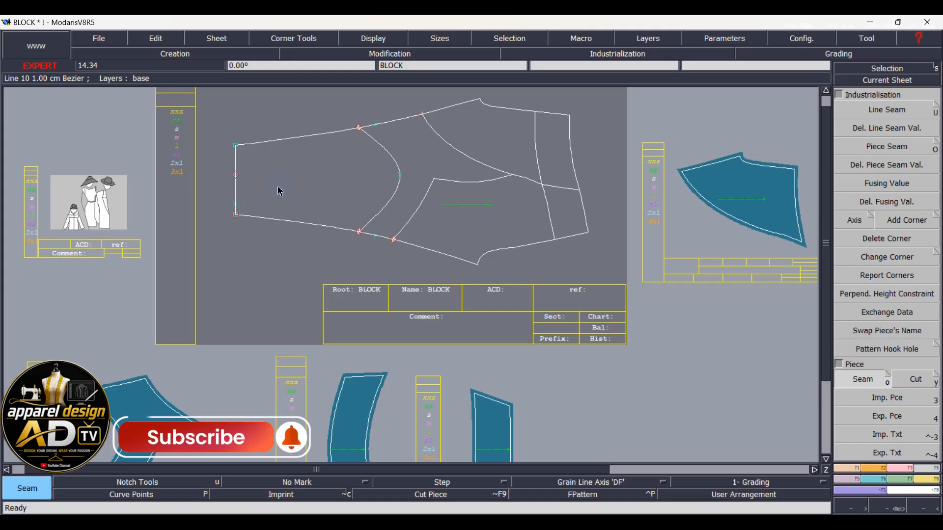
{"action": "right_click", "coordinate": [277, 190]}
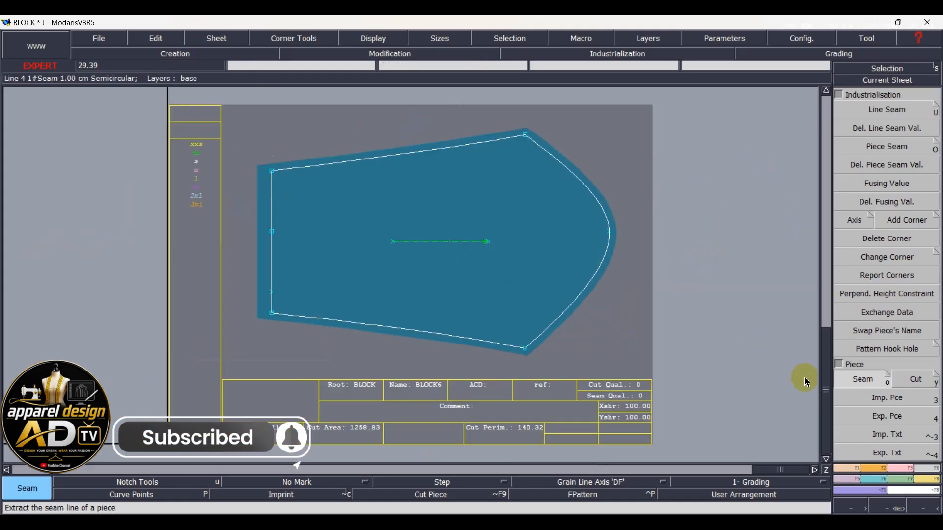
Change the lower leg piece's hem corners to Previous Symmetry at the upper corner and Next Symmetry at the lower corner.
{"action": "left_click", "coordinate": [935, 259]}
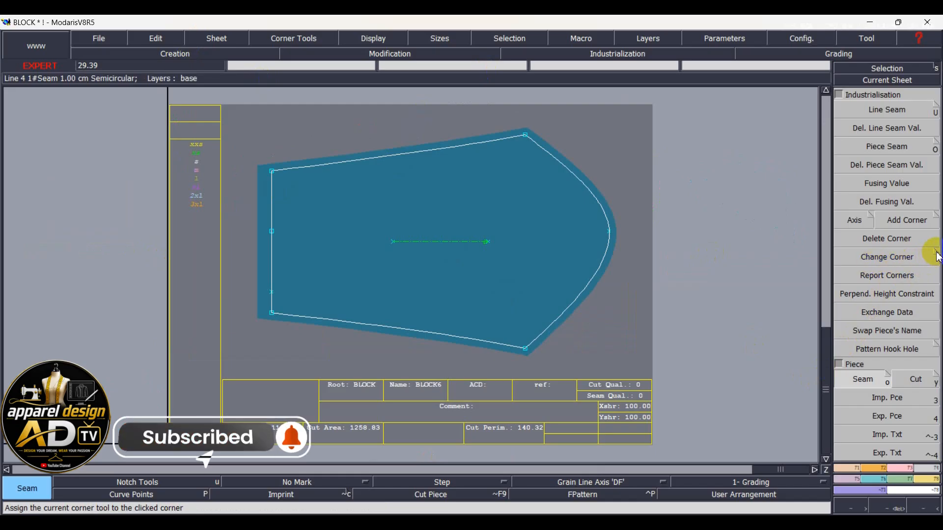
{"action": "left_click", "coordinate": [49, 125]}
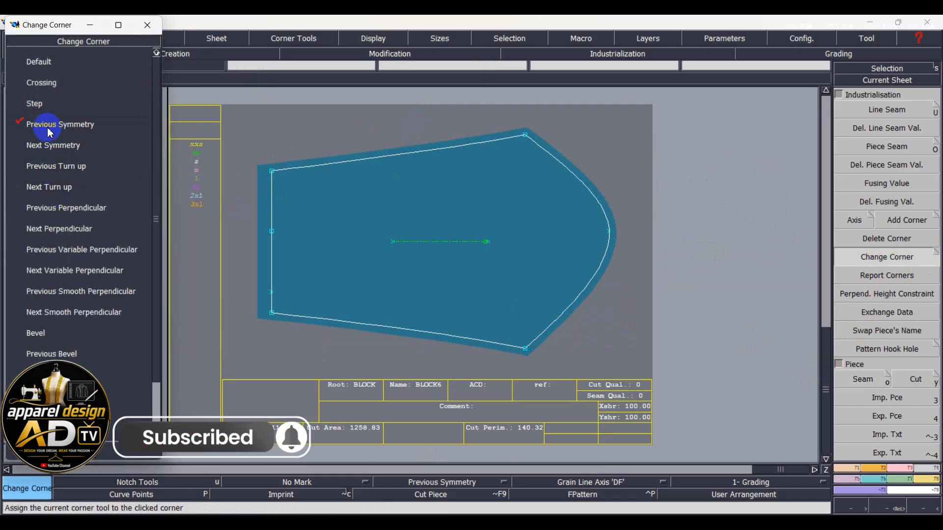
{"action": "left_click", "coordinate": [287, 174]}
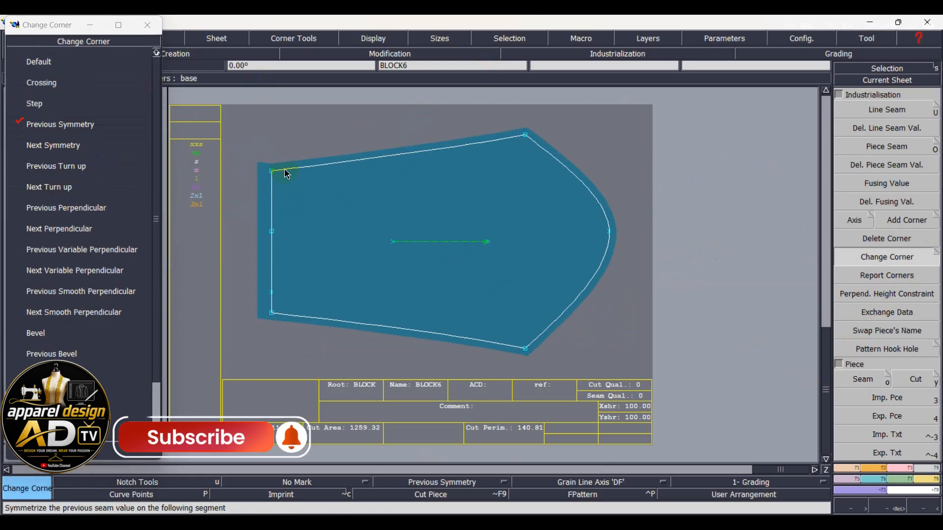
{"action": "left_click", "coordinate": [46, 145]}
{"action": "left_click", "coordinate": [285, 311]}
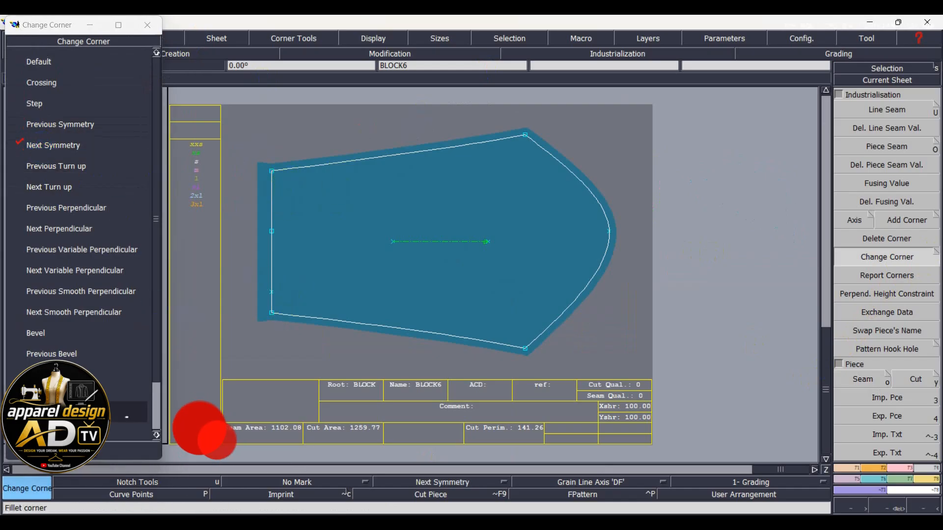
{"action": "left_click", "coordinate": [84, 451]}
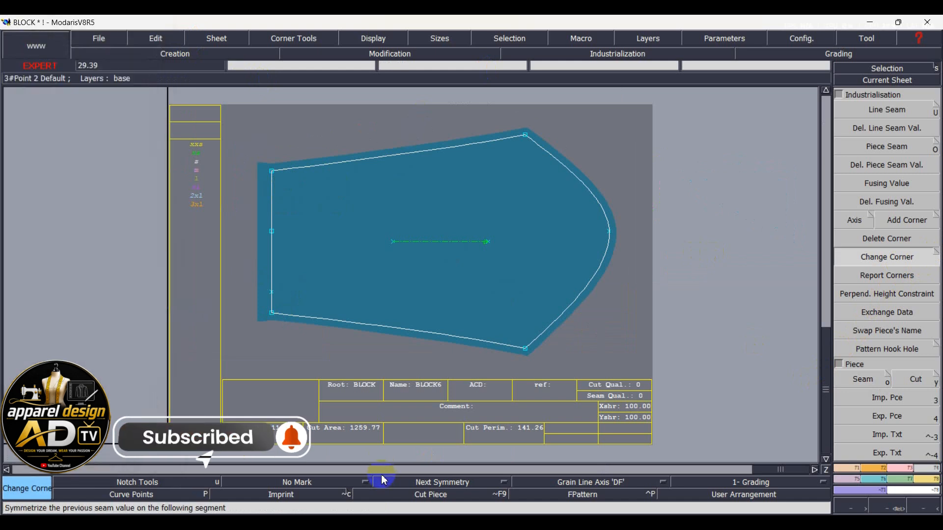
Enter "Leg Ax2" as the comment of the extracted lower leg piece.
{"action": "key", "text": "e"}
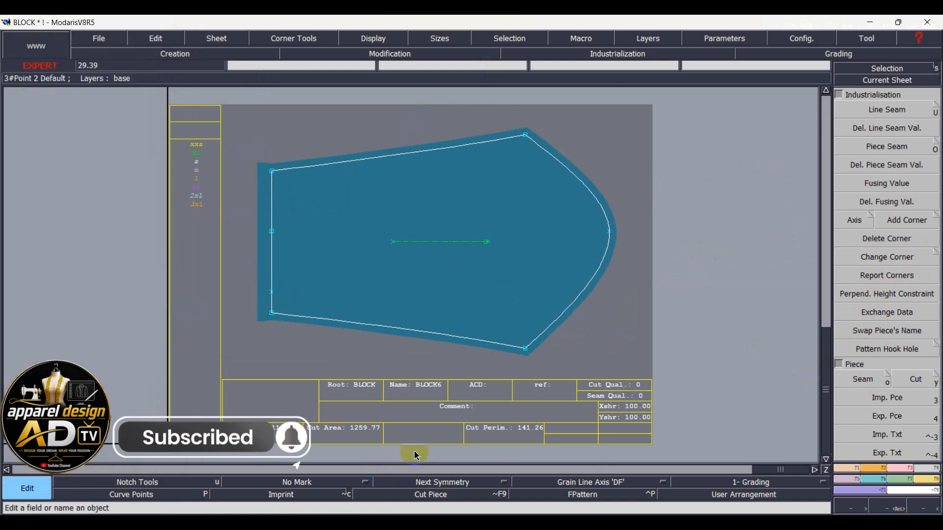
{"action": "left_click", "coordinate": [477, 408]}
{"action": "type", "text": "Leg Ax2"}
{"action": "key", "text": "Return"}
Save the model, continuing past the detected anomalies, and check the leggings reference photo.
{"action": "key", "text": "j"}
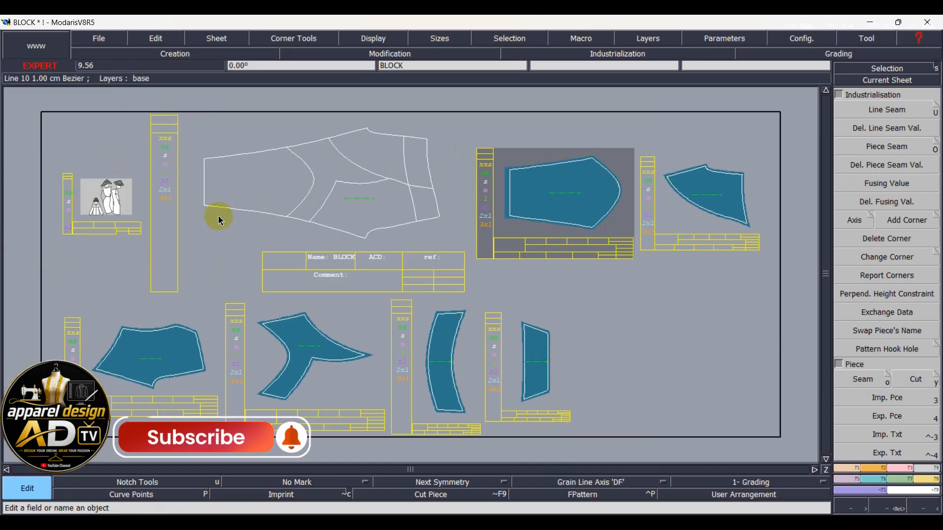
{"action": "key", "text": "ctrl+s"}
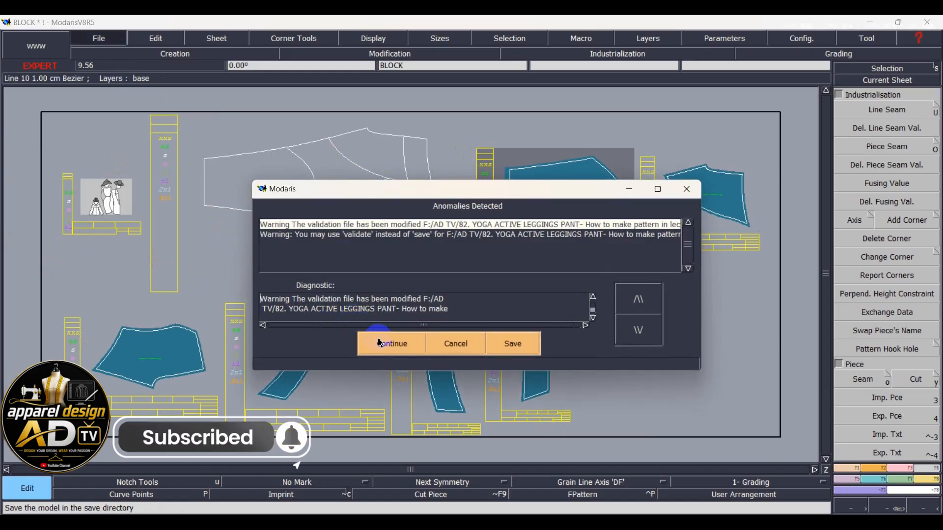
{"action": "left_click", "coordinate": [381, 343]}
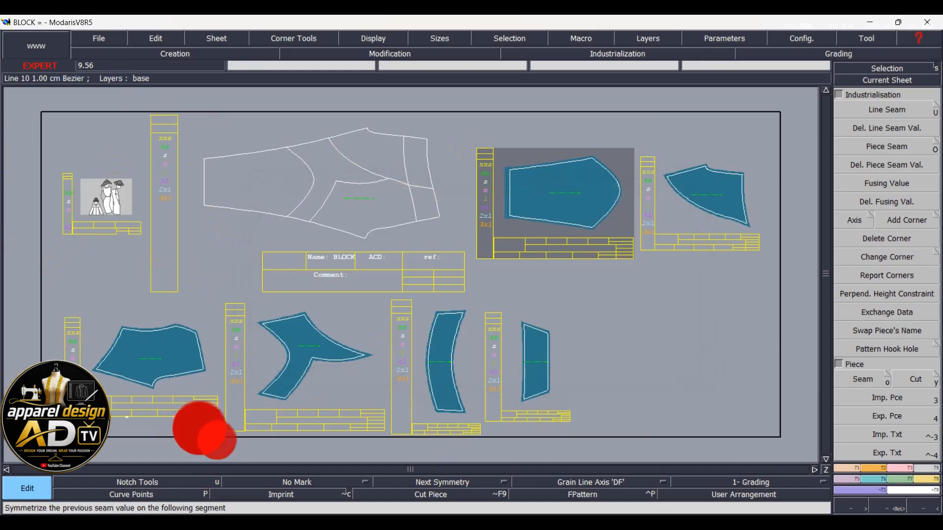
{"action": "key", "text": "alt+Tab"}
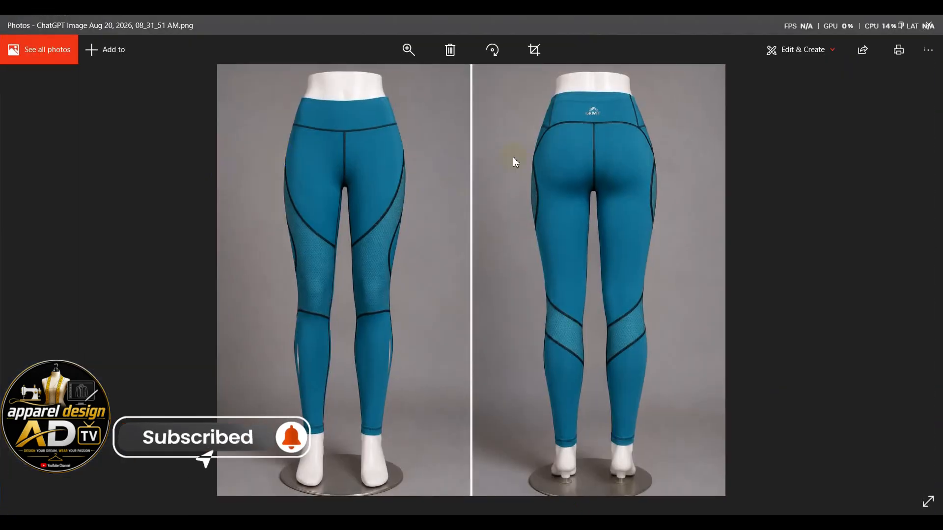
{"action": "left_click", "coordinate": [874, 27]}
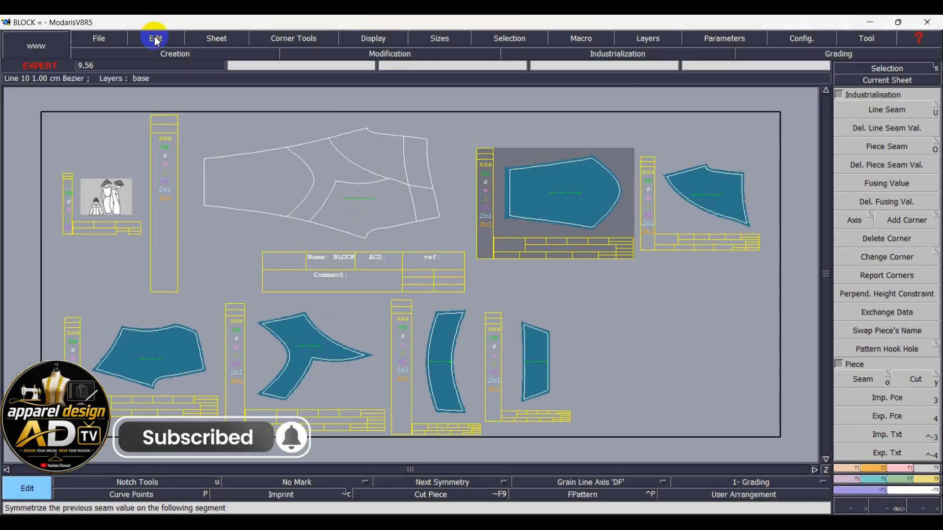
Marry the Leg Midl Bx2 and Back Part Ax2 pieces onto their matching areas of the base block.
{"action": "left_click", "coordinate": [169, 376]}
{"action": "key", "text": "m"}
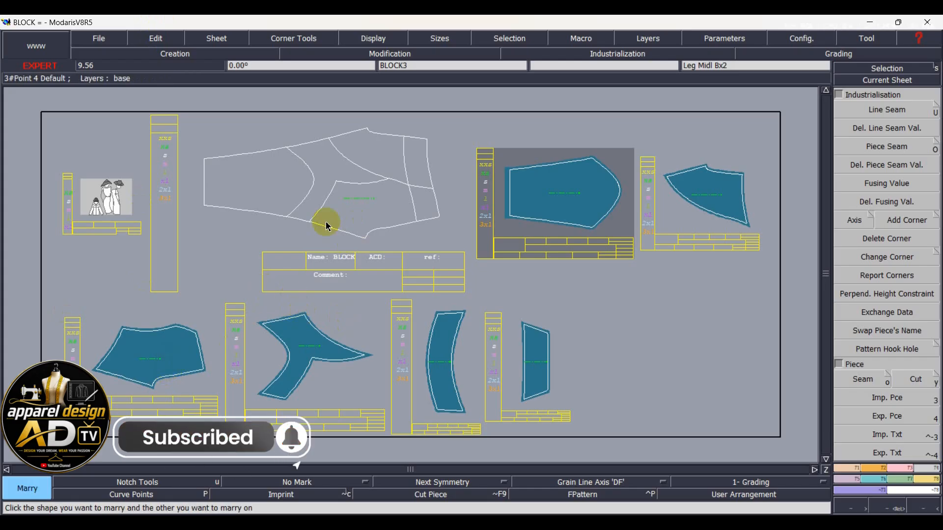
{"action": "left_click", "coordinate": [305, 216]}
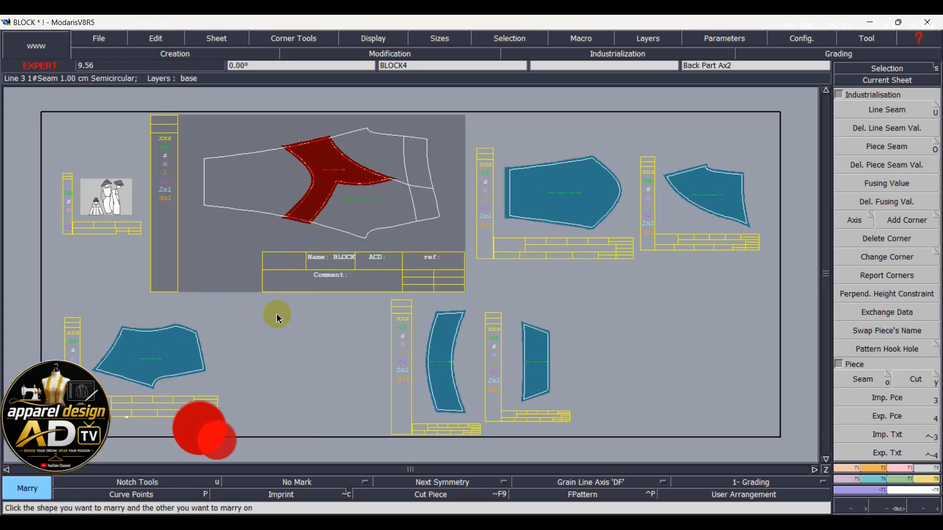
{"action": "left_click", "coordinate": [154, 392]}
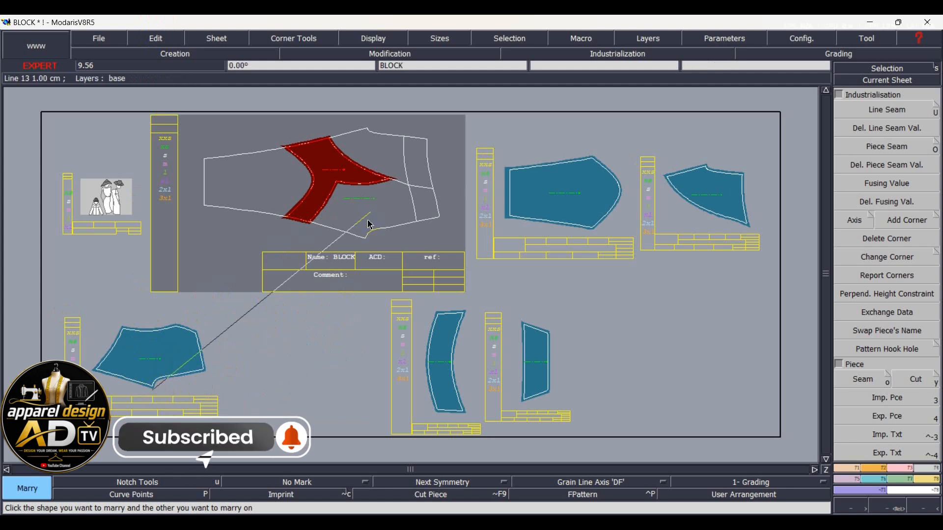
{"action": "left_click", "coordinate": [368, 244]}
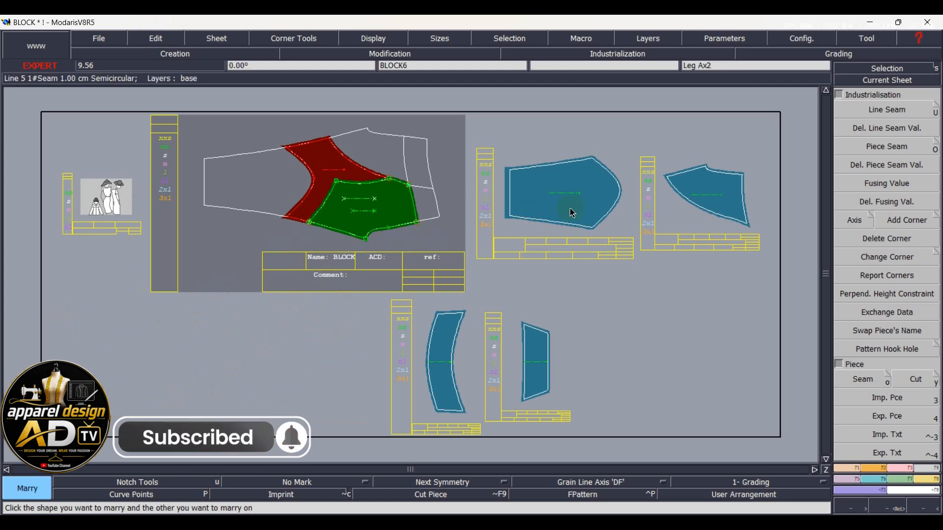
Marry the Leg Ax2 and Front Ax2 pieces onto their matching areas of the base block.
{"action": "left_click", "coordinate": [295, 226]}
{"action": "left_click", "coordinate": [592, 226]}
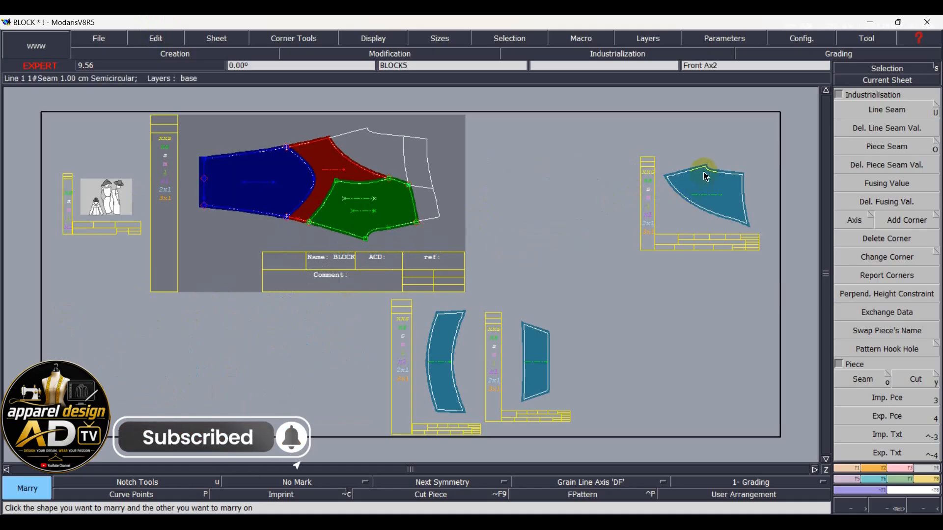
{"action": "left_click", "coordinate": [366, 131]}
{"action": "left_click", "coordinate": [737, 211]}
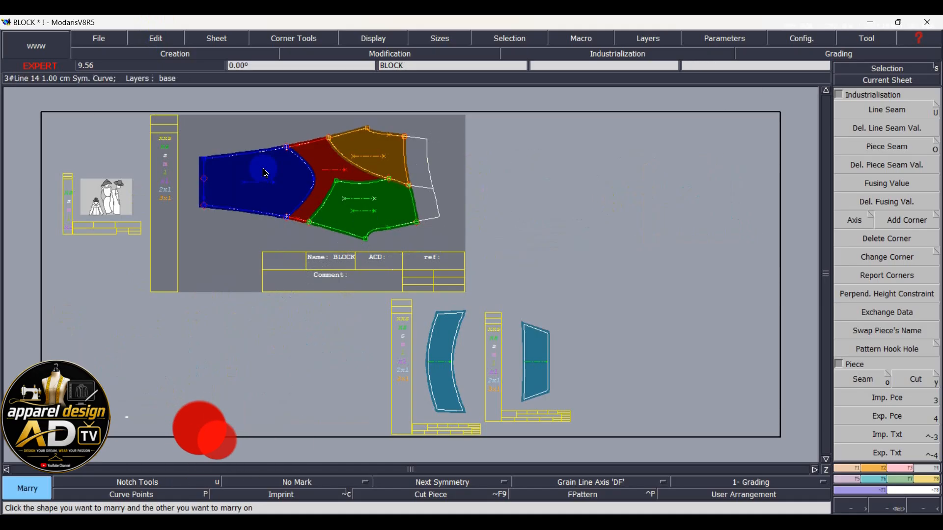
Marry the Back Belt Ax2 piece and the curved front waistband piece onto the base block's waistband area.
{"action": "scroll", "coordinate": [329, 165], "scroll_direction": "up", "scroll_amount": 1}
{"action": "scroll", "coordinate": [336, 162], "scroll_direction": "up", "scroll_amount": 1}
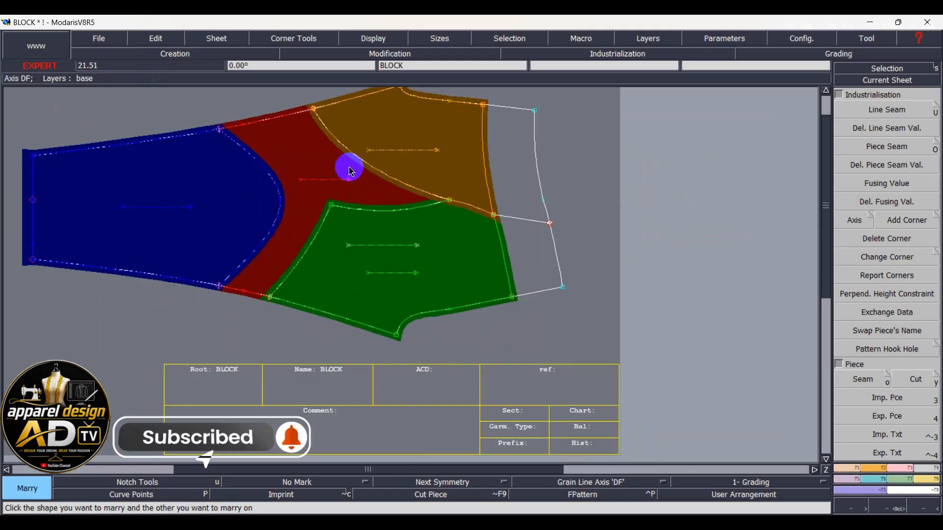
{"action": "scroll", "coordinate": [352, 171], "scroll_direction": "down", "scroll_amount": 1}
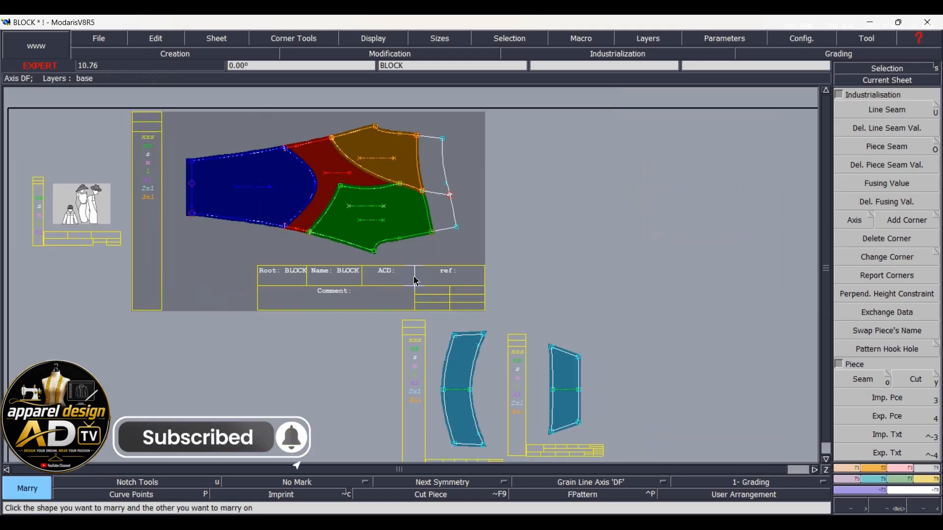
{"action": "left_click", "coordinate": [552, 390]}
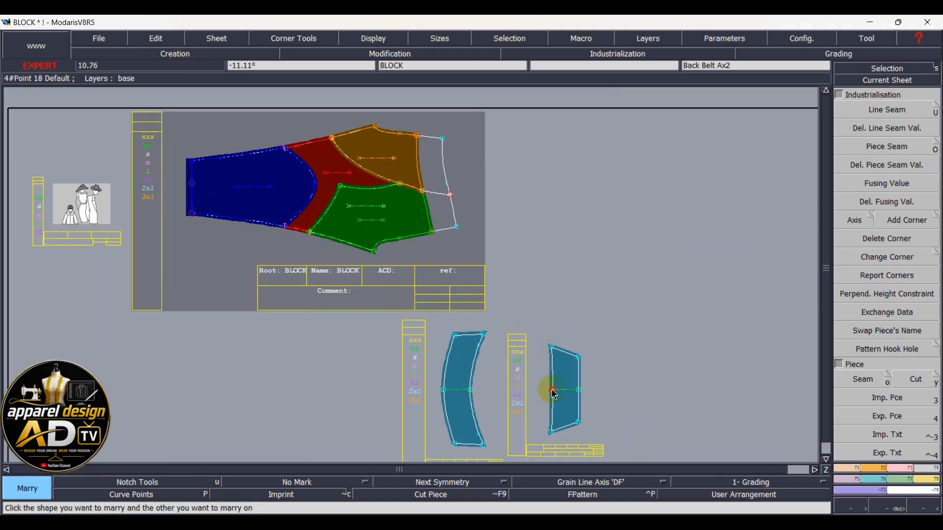
{"action": "left_click", "coordinate": [433, 238]}
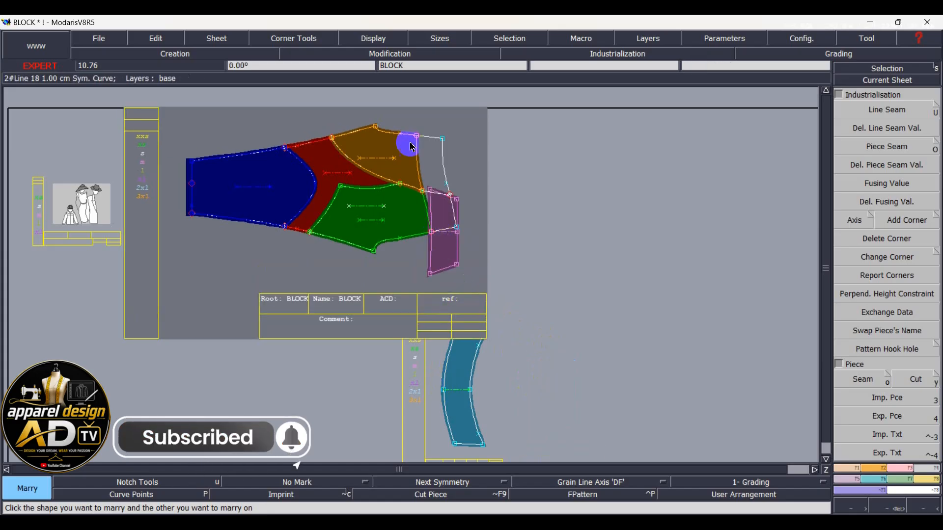
Rotate the married back and front waistband pieces to align with the waistband lines of the base block.
{"action": "scroll", "coordinate": [431, 159], "scroll_direction": "up", "scroll_amount": 3}
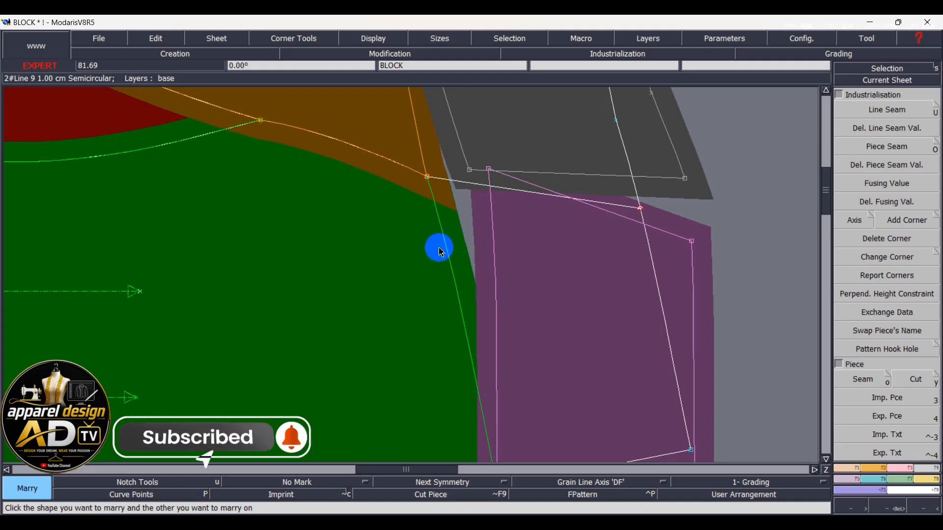
{"action": "key", "text": "ctrl+m"}
{"action": "left_click", "coordinate": [513, 228]}
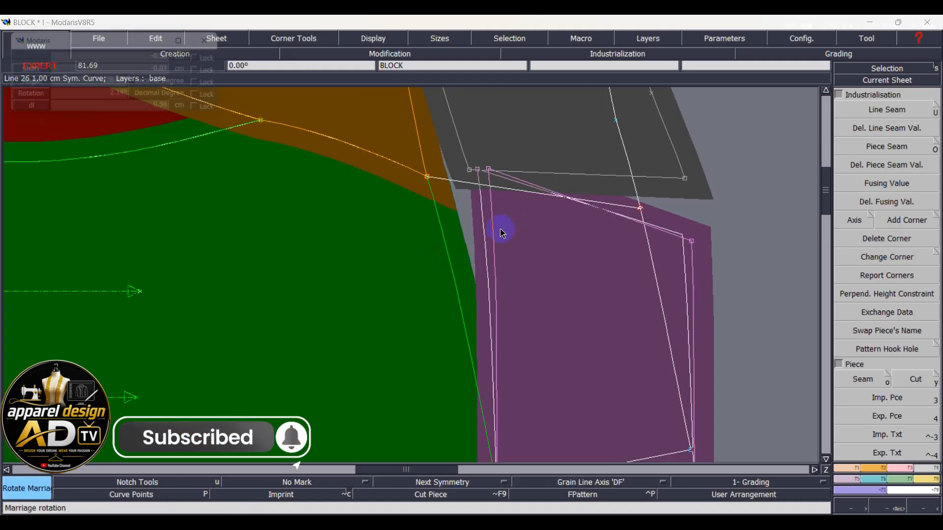
{"action": "left_click", "coordinate": [469, 242]}
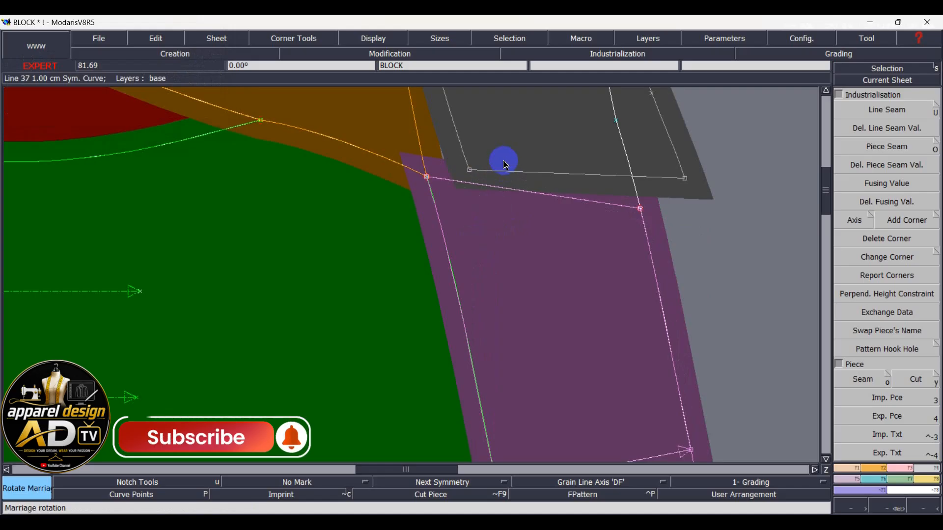
{"action": "left_click", "coordinate": [484, 172]}
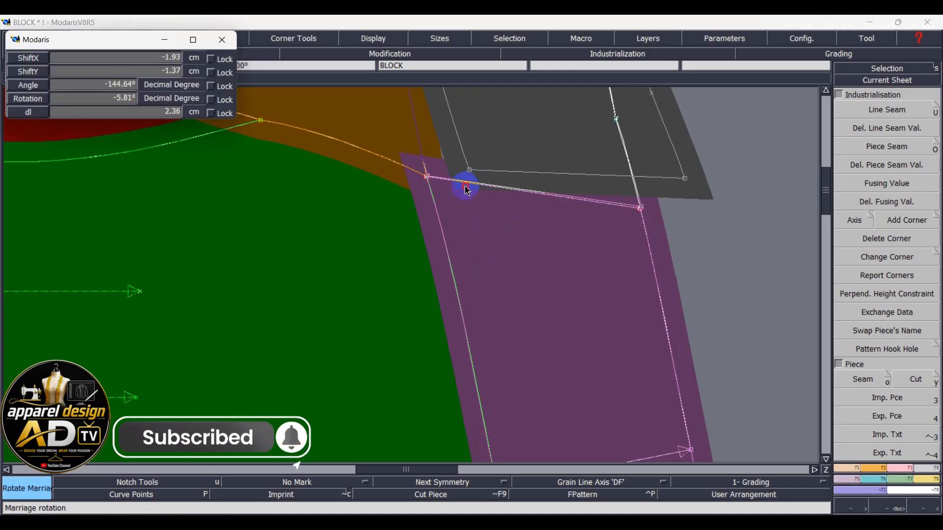
{"action": "left_click", "coordinate": [467, 190]}
{"action": "key", "text": "Home"}
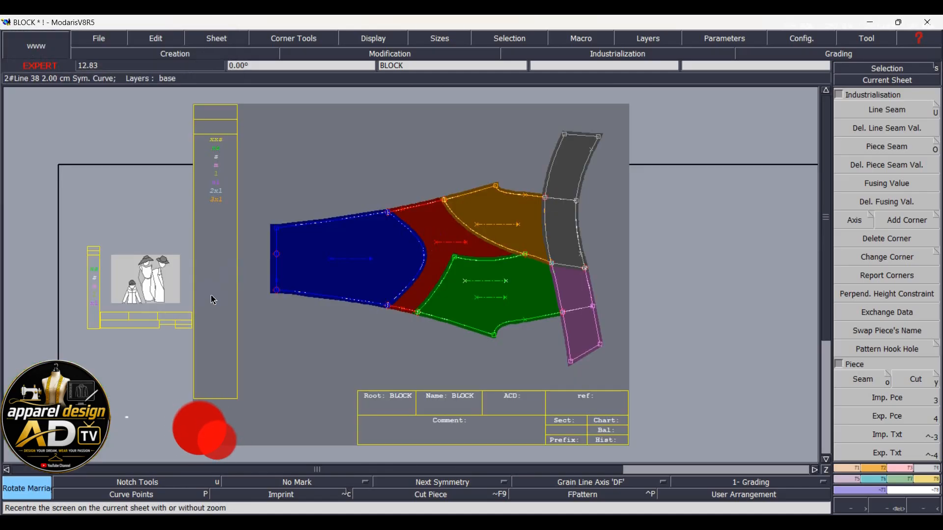
{"action": "left_click", "coordinate": [357, 290]}
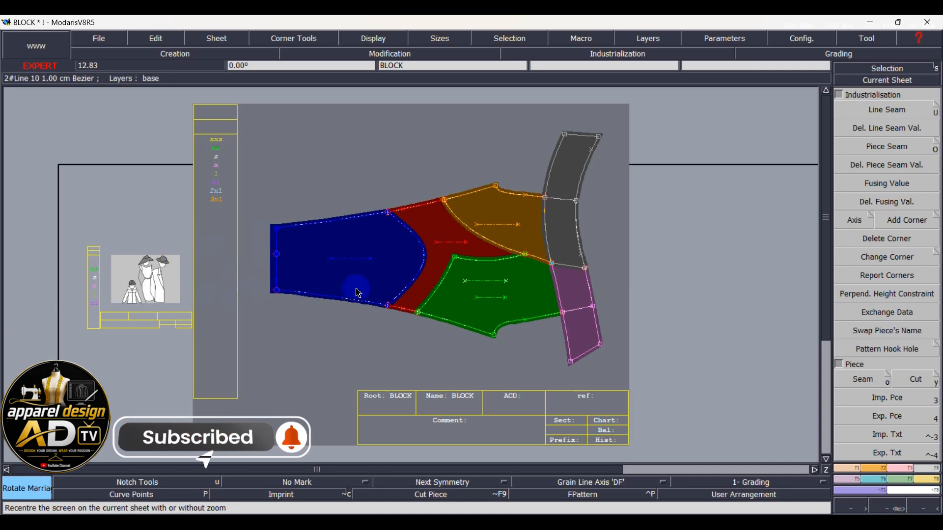